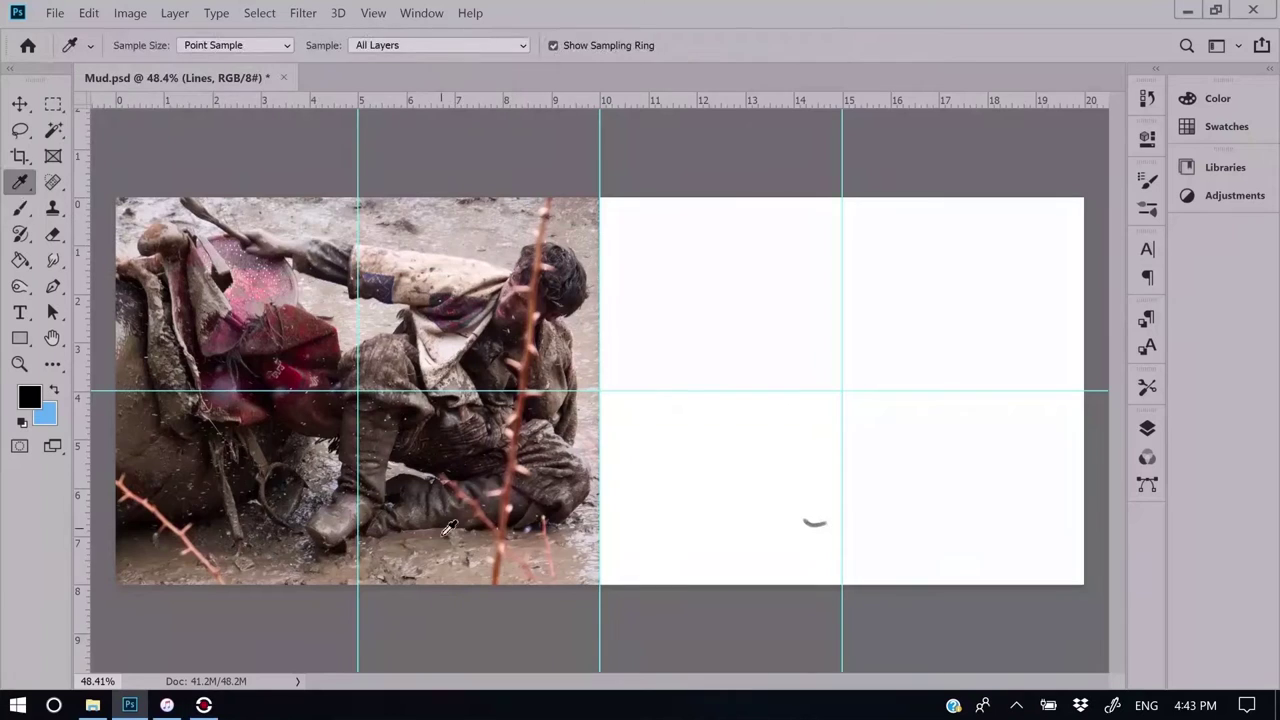
# Step: Sketch the rider's boot, the long ground line and the outstretched arm with cuff in brown lines
pyautogui.moveTo(830, 420); pyautogui.dragTo(875, 500)
pyautogui.moveTo(795, 472); pyautogui.dragTo(758, 522)
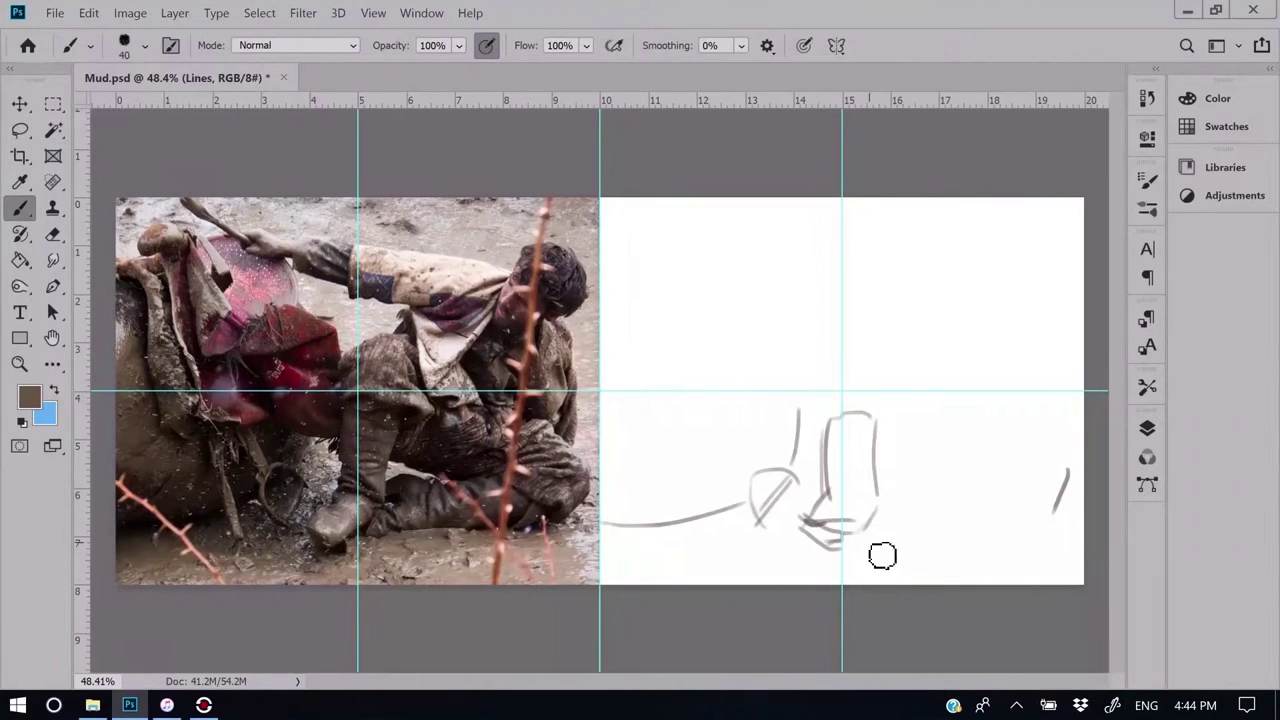
pyautogui.moveTo(880, 518); pyautogui.dragTo(1068, 514)
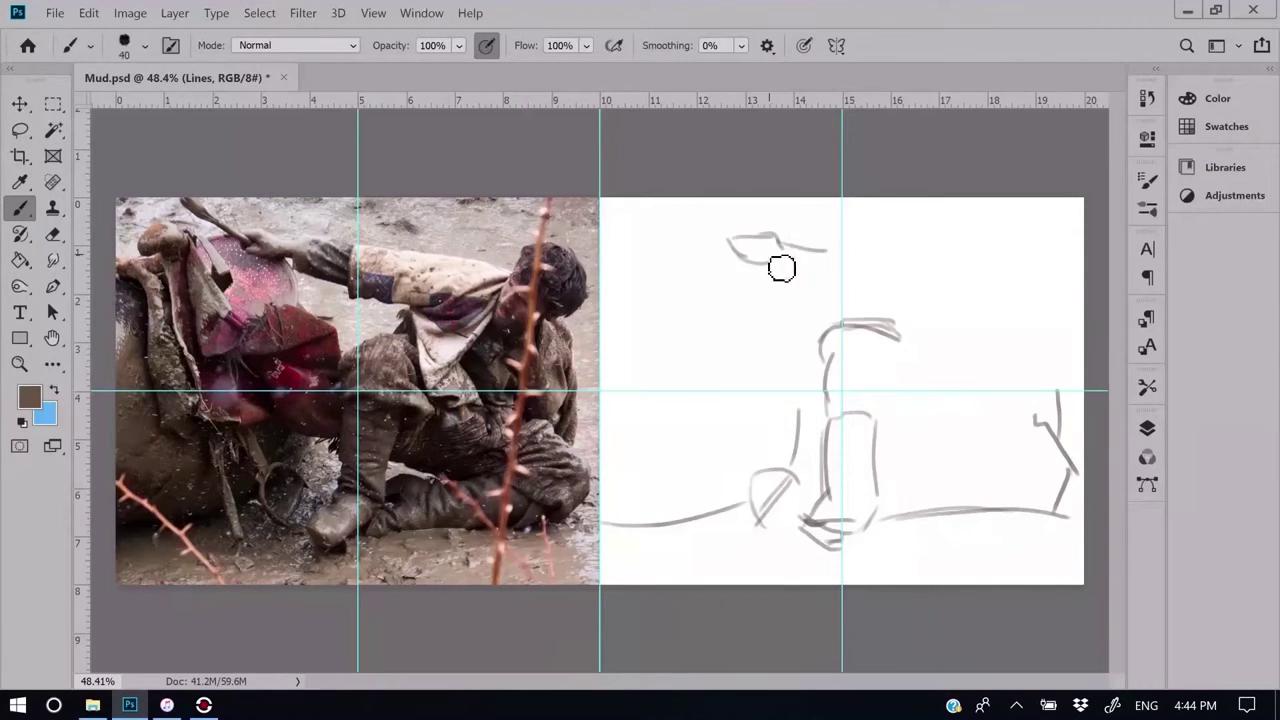
pyautogui.moveTo(782, 254); pyautogui.dragTo(838, 296)
pyautogui.moveTo(670, 195); pyautogui.dragTo(770, 262)
pyautogui.moveTo(845, 250); pyautogui.dragTo(1000, 272)
pyautogui.moveTo(830, 295); pyautogui.dragTo(965, 307)
pyautogui.moveTo(825, 330)
pyautogui.mouseDown()
pyautogui.moveTo(900, 330)
pyautogui.moveTo(922, 405)
pyautogui.moveTo(970, 408)
pyautogui.mouseUp()
# Step: Outline the bent leg, lower boot, peaked knee and the rounded cuff and forearm at right
pyautogui.moveTo(870, 535)
pyautogui.mouseDown()
pyautogui.moveTo(1062, 508)
pyautogui.moveTo(1040, 510)
pyautogui.mouseUp()
pyautogui.moveTo(875, 462)
pyautogui.mouseDown()
pyautogui.moveTo(948, 487)
pyautogui.moveTo(1035, 470)
pyautogui.mouseUp()
pyautogui.moveTo(1040, 280)
pyautogui.mouseDown()
pyautogui.moveTo(1000, 343)
pyautogui.moveTo(1020, 392)
pyautogui.mouseUp()
pyautogui.moveTo(1050, 315); pyautogui.dragTo(1032, 408)
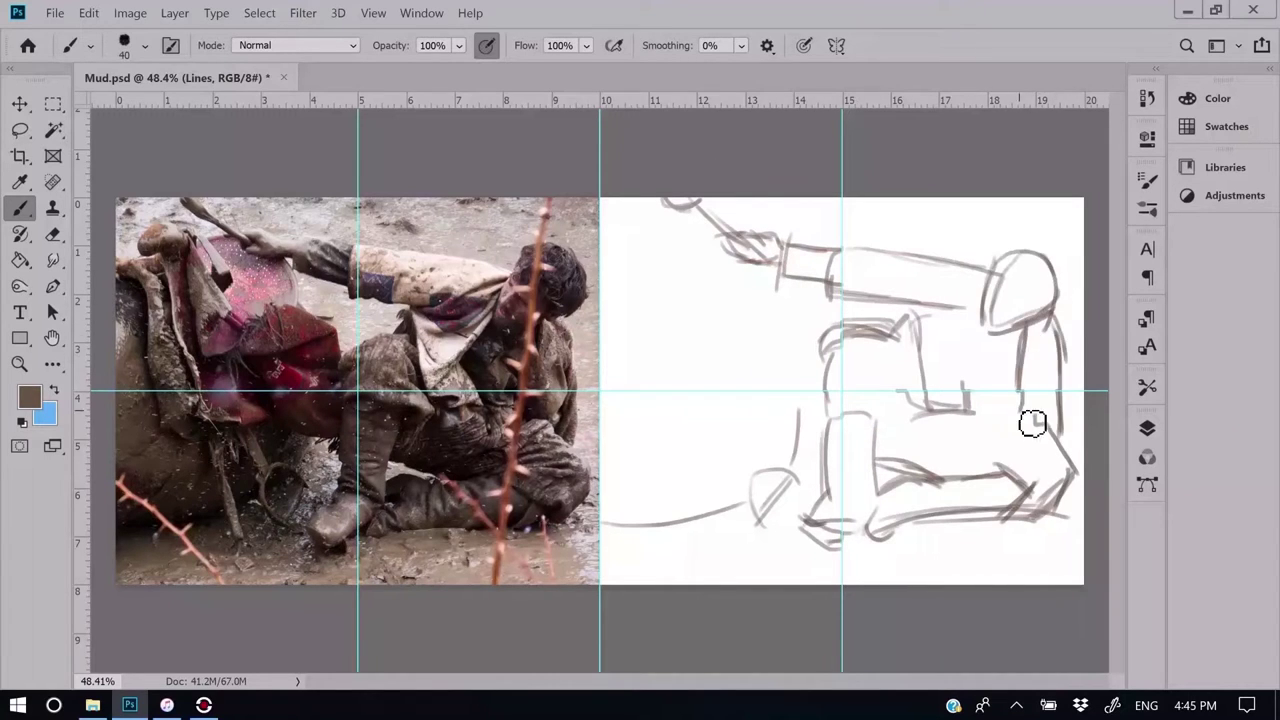
pyautogui.moveTo(925, 330); pyautogui.dragTo(930, 405)
pyautogui.moveTo(975, 312); pyautogui.dragTo(905, 328)
# Step: Draw the horse's long curved flank at left and the saddle shapes in the centre
pyautogui.moveTo(606, 288); pyautogui.dragTo(706, 458)
pyautogui.moveTo(650, 330); pyautogui.dragTo(736, 462)
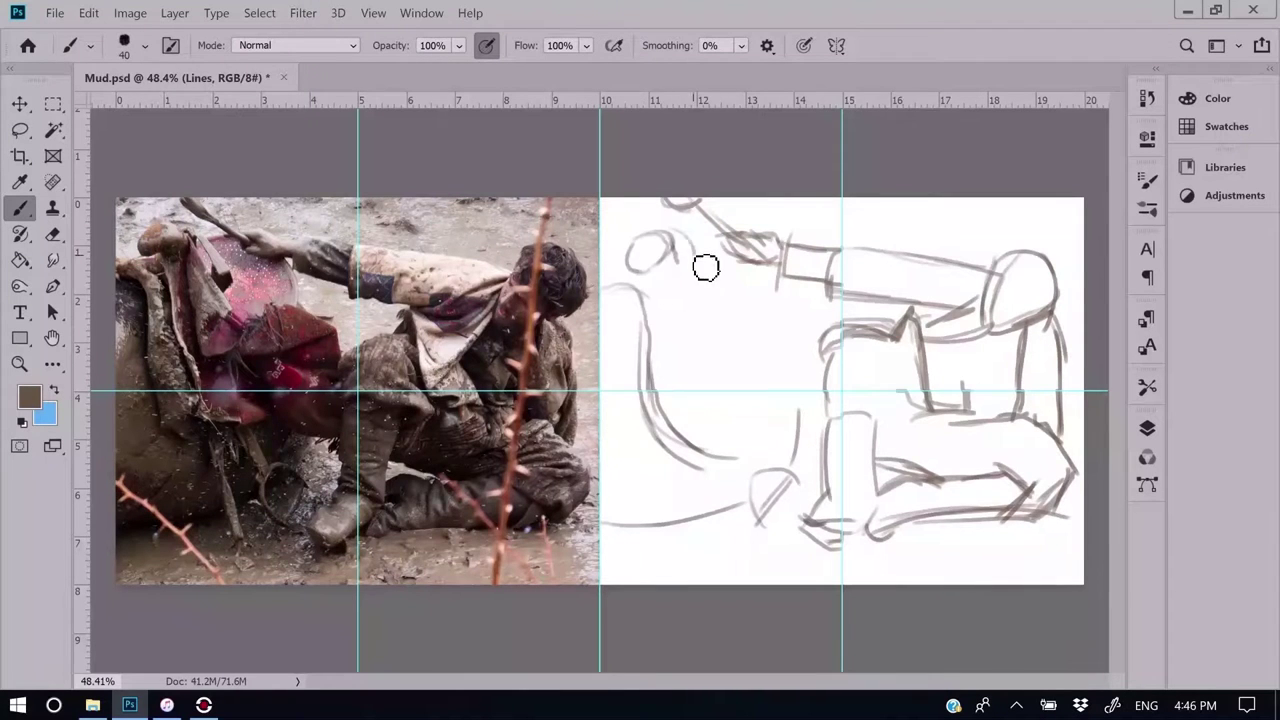
pyautogui.moveTo(665, 262)
pyautogui.mouseDown()
pyautogui.moveTo(718, 366)
pyautogui.moveTo(705, 390)
pyautogui.mouseUp()
pyautogui.moveTo(670, 305)
pyautogui.mouseDown()
pyautogui.moveTo(740, 434)
pyautogui.moveTo(838, 392)
pyautogui.mouseUp()
pyautogui.moveTo(790, 278); pyautogui.dragTo(840, 358)
# Step: Add a horizontal guide and refine the arm, knee, cuff and horse lines
pyautogui.moveTo(748, 352); pyautogui.dragTo(830, 318)
pyautogui.moveTo(828, 345)
pyautogui.mouseDown()
pyautogui.moveTo(823, 409)
pyautogui.moveTo(883, 523)
pyautogui.mouseUp()
pyautogui.moveTo(800, 470); pyautogui.dragTo(830, 540)
pyautogui.moveTo(1000, 300); pyautogui.dragTo(1074, 283)
pyautogui.moveTo(1030, 100); pyautogui.dragTo(1020, 330)
pyautogui.moveTo(705, 332)
pyautogui.mouseDown()
pyautogui.moveTo(645, 415)
pyautogui.moveTo(648, 435)
pyautogui.mouseUp()
pyautogui.moveTo(640, 280); pyautogui.dragTo(620, 390)
# Step: Move the horizontal guide up to head level and add strokes at the bottom of the sketch
pyautogui.press('v')
pyautogui.moveTo(660, 328)
pyautogui.mouseDown()
pyautogui.moveTo(650, 221)
pyautogui.moveTo(668, 268)
pyautogui.mouseUp()
pyautogui.press('b')
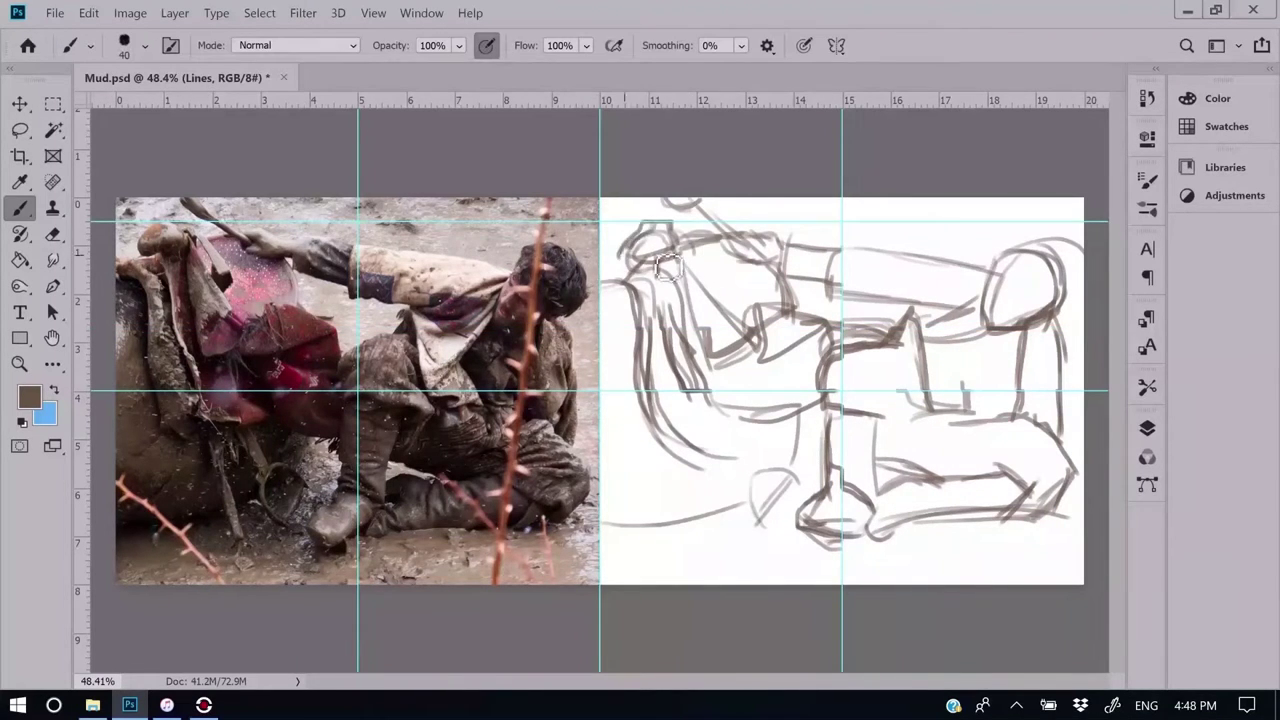
pyautogui.moveTo(654, 221); pyautogui.dragTo(650, 528)
pyautogui.moveTo(800, 500)
pyautogui.mouseDown()
pyautogui.moveTo(830, 565)
pyautogui.moveTo(1040, 525)
pyautogui.moveTo(1020, 555)
pyautogui.mouseUp()
# Step: Reposition the guide to the seat and add curved and vertical strokes at the lower leg
pyautogui.press('v')
pyautogui.moveTo(569, 528); pyautogui.dragTo(575, 433)
pyautogui.press('b')
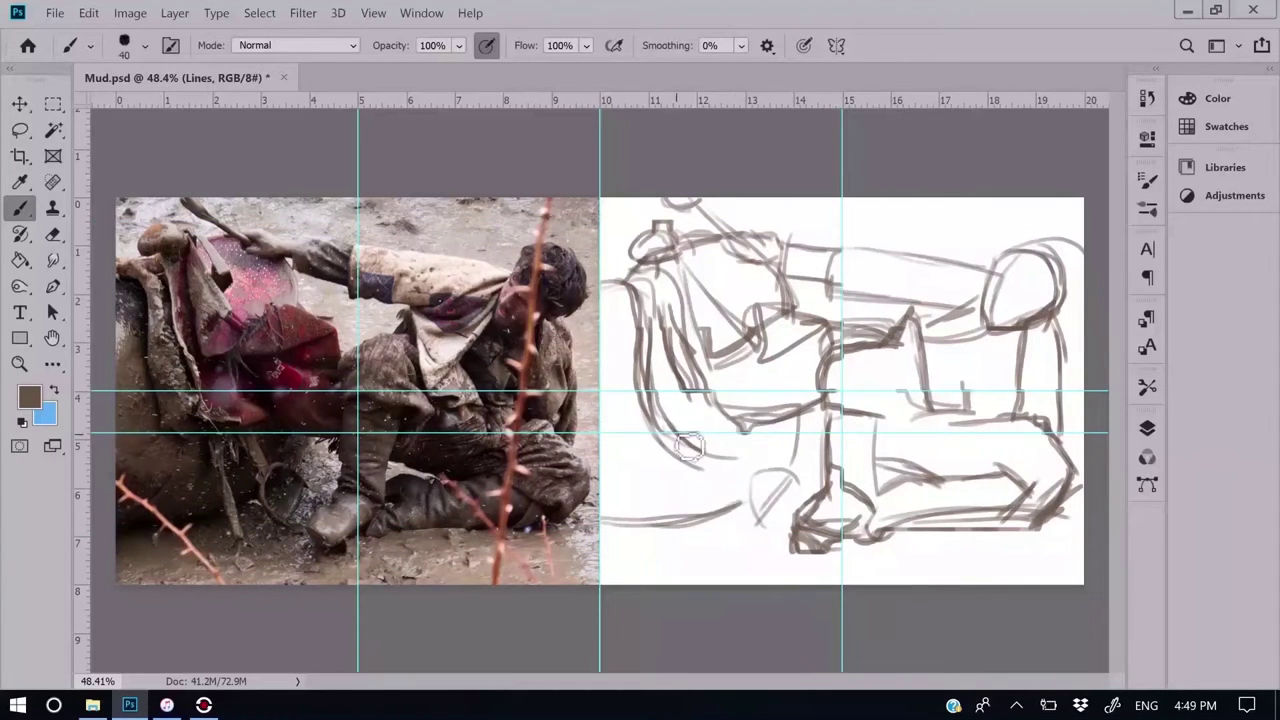
pyautogui.moveTo(795, 465); pyautogui.dragTo(760, 515)
pyautogui.moveTo(708, 440); pyautogui.dragTo(718, 540)
pyautogui.moveTo(400, 392); pyautogui.dragTo(400, 353)
# Step: Darken the lines around the knee, the rider, the head outline and the figure's right edge
pyautogui.moveTo(730, 381); pyautogui.dragTo(765, 430)
pyautogui.moveTo(700, 365); pyautogui.dragTo(755, 425)
pyautogui.moveTo(1000, 318); pyautogui.dragTo(935, 405)
pyautogui.moveTo(953, 317); pyautogui.dragTo(912, 333)
pyautogui.moveTo(1062, 362)
pyautogui.mouseDown()
pyautogui.moveTo(1057, 271)
pyautogui.moveTo(1072, 404)
pyautogui.mouseUp()
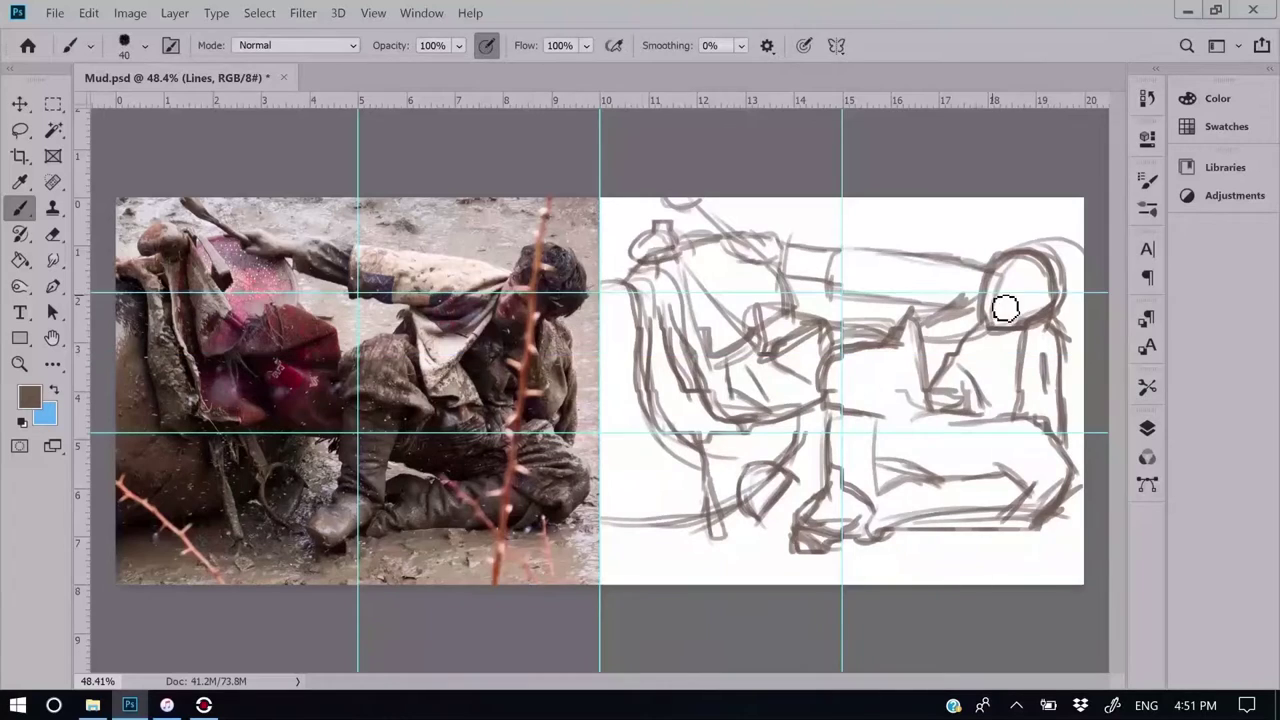
# Step: Set the brush to 90 and make the Rider layer active
pyautogui.keyDown('ctrl'); pyautogui.click(1040, 262); pyautogui.keyUp('ctrl')
pyautogui.press(']')
pyautogui.press(']')
pyautogui.press(']')
pyautogui.keyDown('alt'); pyautogui.click(923, 206); pyautogui.keyUp('alt')
pyautogui.click(1147, 428)
pyautogui.click(978, 442)
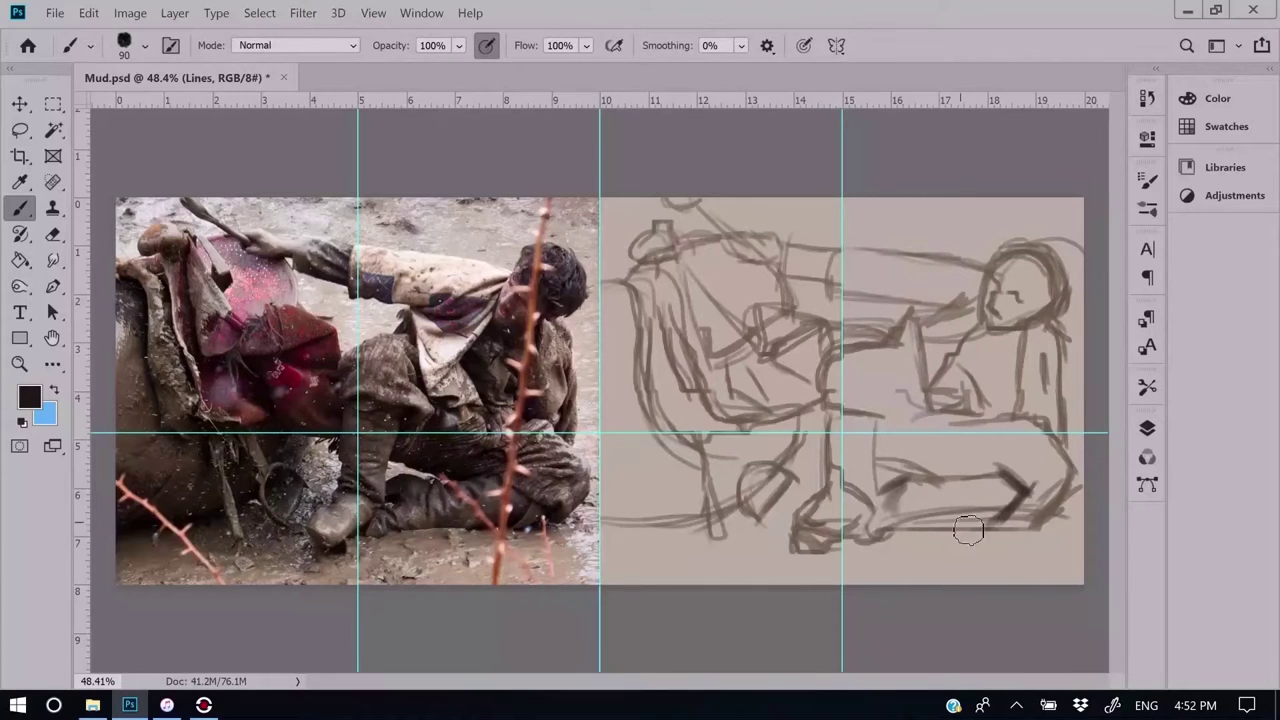
# Step: Darken the line under the leg and remove all guides from the canvas
pyautogui.moveTo(996, 537); pyautogui.dragTo(1043, 507)
pyautogui.press('v')
pyautogui.moveTo(842, 300); pyautogui.dragTo(842, 95)
pyautogui.moveTo(357, 157); pyautogui.dragTo(80, 157)
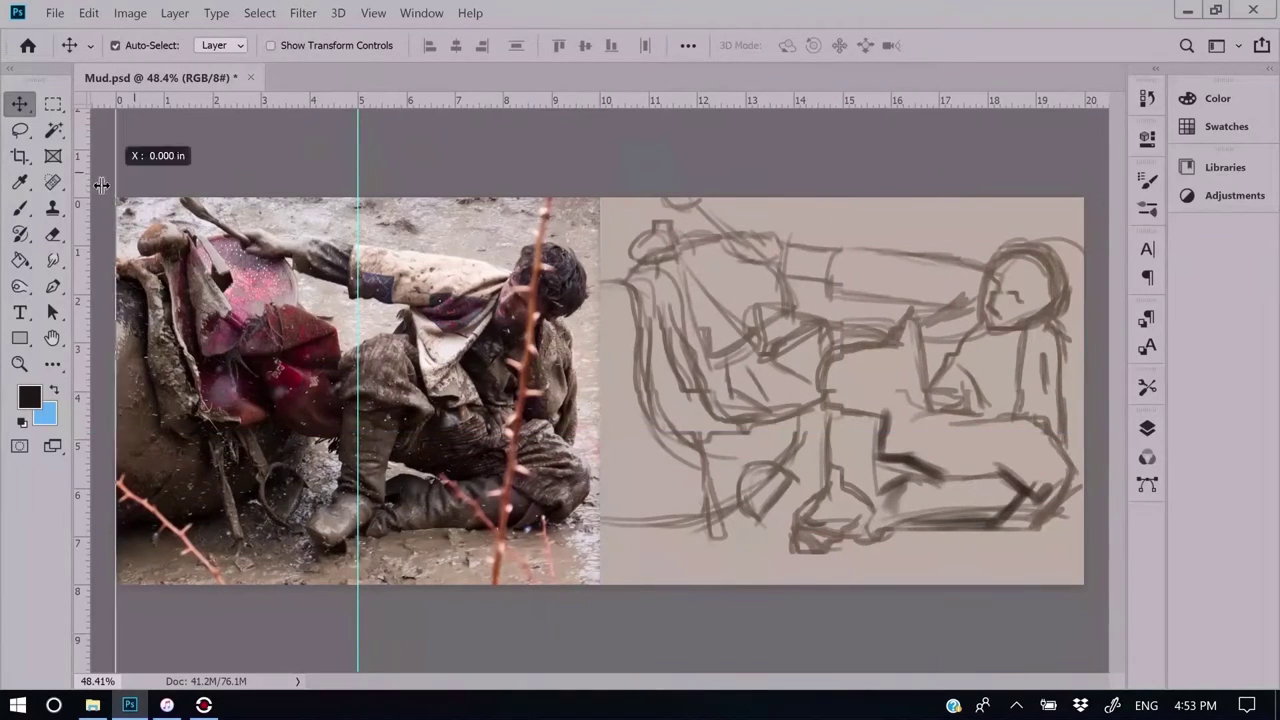
pyautogui.press('b')
# Step: With a 250 brush, shade the left edge, boot, leg, arm, rider and torso in brown
pyautogui.press(']')
pyautogui.press(']')
pyautogui.press(']')
pyautogui.moveTo(615, 295); pyautogui.dragTo(700, 485)
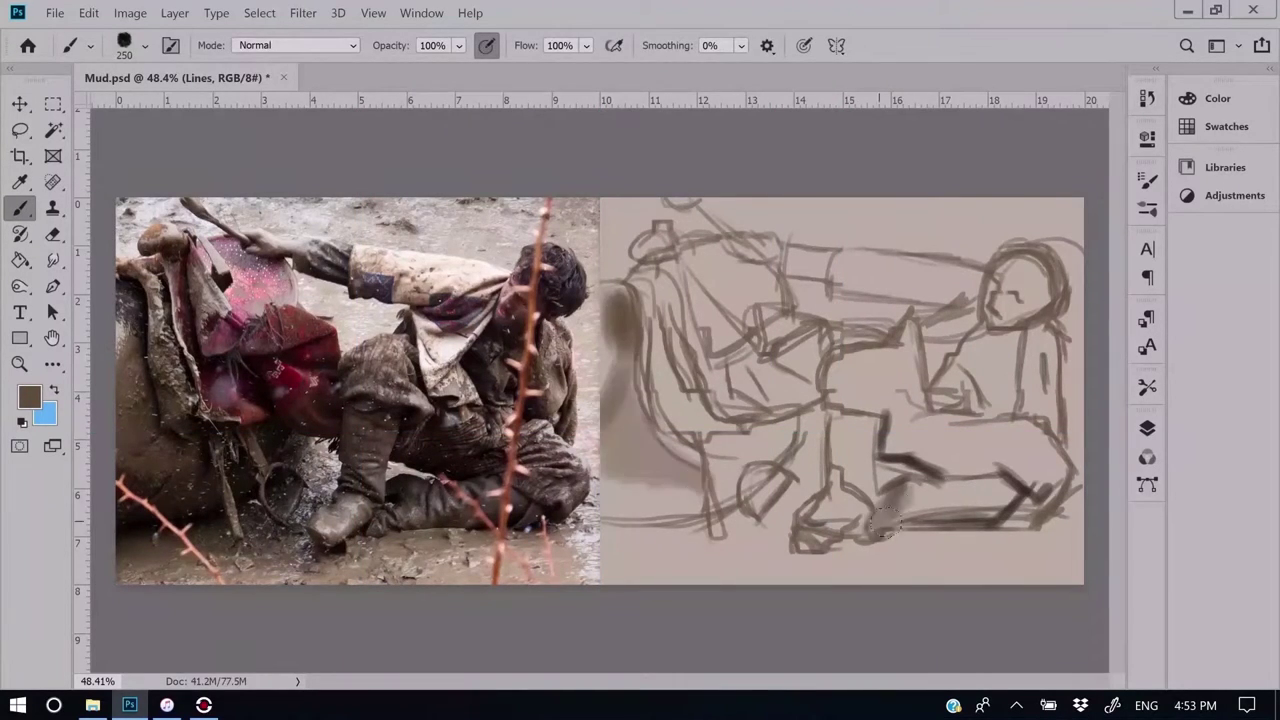
pyautogui.moveTo(1010, 490); pyautogui.dragTo(845, 420)
pyautogui.moveTo(850, 515); pyautogui.dragTo(870, 400)
pyautogui.moveTo(990, 330); pyautogui.dragTo(1040, 420)
pyautogui.moveTo(830, 265); pyautogui.dragTo(935, 290)
pyautogui.moveTo(700, 280); pyautogui.dragTo(630, 440)
pyautogui.moveTo(800, 420)
pyautogui.mouseDown()
pyautogui.moveTo(610, 470)
pyautogui.moveTo(710, 490)
pyautogui.mouseUp()
pyautogui.moveTo(905, 400); pyautogui.dragTo(812, 358)
# Step: Paint near-white light tones over the arm, torso and rider at right
pyautogui.keyDown('alt'); pyautogui.click(420, 262); pyautogui.keyUp('alt')
pyautogui.moveTo(845, 270)
pyautogui.mouseDown()
pyautogui.moveTo(975, 290)
pyautogui.moveTo(920, 400)
pyautogui.mouseUp()
pyautogui.moveTo(1030, 330); pyautogui.dragTo(1050, 480)
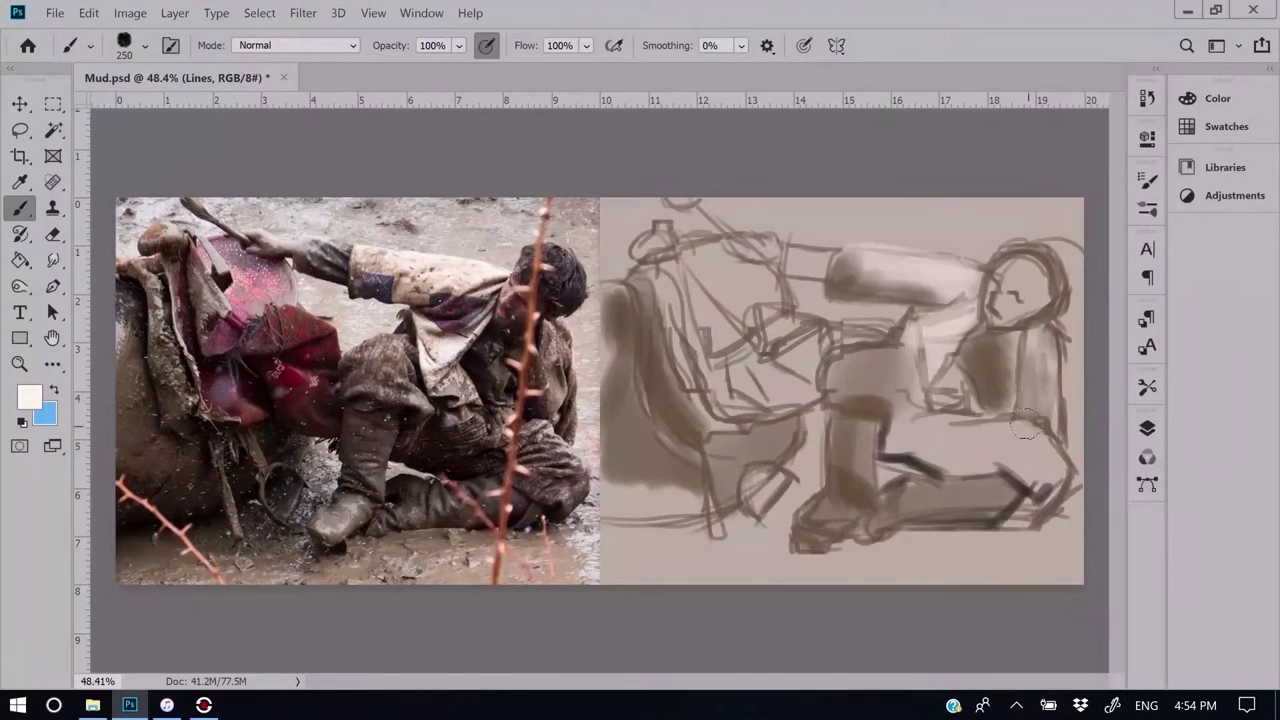
pyautogui.moveTo(800, 250); pyautogui.dragTo(740, 275)
# Step: Sample a pink-red and fill the rider's face, saddle area and arm with it
pyautogui.press('i')
pyautogui.click(520, 247)
pyautogui.press('b')
pyautogui.moveTo(995, 290); pyautogui.dragTo(1040, 325)
pyautogui.moveTo(705, 270); pyautogui.dragTo(765, 300)
pyautogui.moveTo(740, 250)
pyautogui.mouseDown()
pyautogui.moveTo(725, 275)
pyautogui.moveTo(800, 390)
pyautogui.mouseUp()
pyautogui.moveTo(790, 335); pyautogui.dragTo(720, 410)
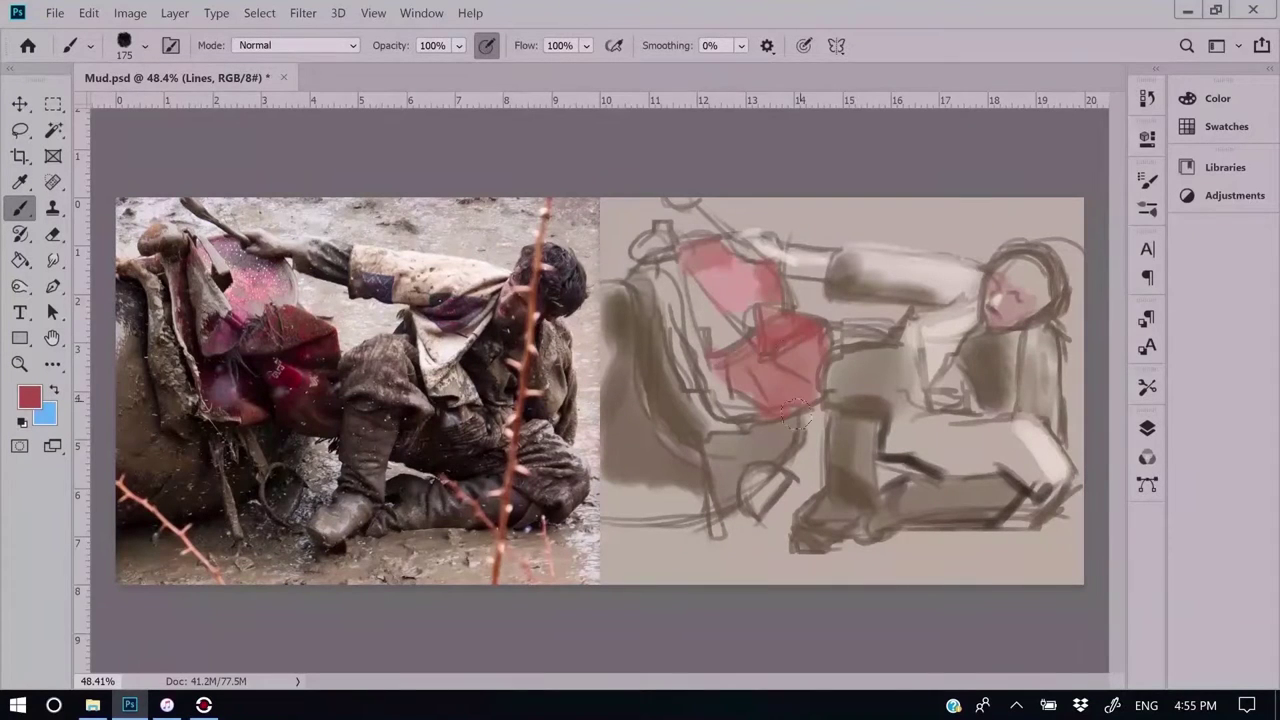
pyautogui.moveTo(690, 260); pyautogui.dragTo(740, 365)
pyautogui.moveTo(730, 250); pyautogui.dragTo(810, 370)
pyautogui.moveTo(915, 308); pyautogui.dragTo(1030, 315)
# Step: Lay broad dark brown with a 400 brush along the lower left, bottom and top
pyautogui.keyDown('alt'); pyautogui.click(737, 523); pyautogui.keyUp('alt')
pyautogui.press(']')
pyautogui.press(']')
pyautogui.press(']')
pyautogui.moveTo(610, 545)
pyautogui.mouseDown()
pyautogui.moveTo(760, 570)
pyautogui.moveTo(810, 430)
pyautogui.mouseUp()
pyautogui.moveTo(760, 545); pyautogui.dragTo(1040, 560)
pyautogui.moveTo(610, 570); pyautogui.dragTo(710, 575)
pyautogui.moveTo(990, 220); pyautogui.dragTo(1080, 205)
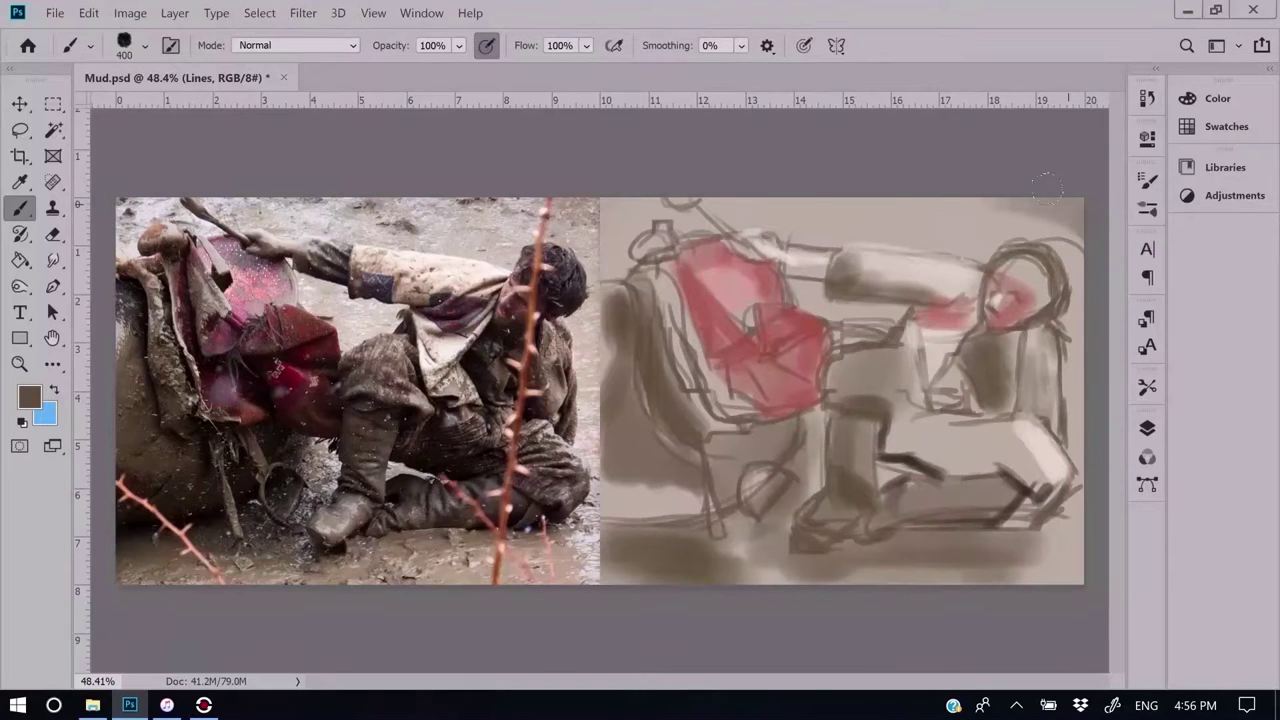
pyautogui.moveTo(730, 235); pyautogui.dragTo(950, 225)
# Step: Add black accents at 175 to the left edge, face, leg, arm, bottom lines and hair
pyautogui.keyDown('alt'); pyautogui.click(560, 470); pyautogui.keyUp('alt')
pyautogui.moveTo(620, 455); pyautogui.dragTo(628, 530)
pyautogui.press('[')
pyautogui.press('[')
pyautogui.press('[')
pyautogui.moveTo(740, 470); pyautogui.dragTo(615, 490)
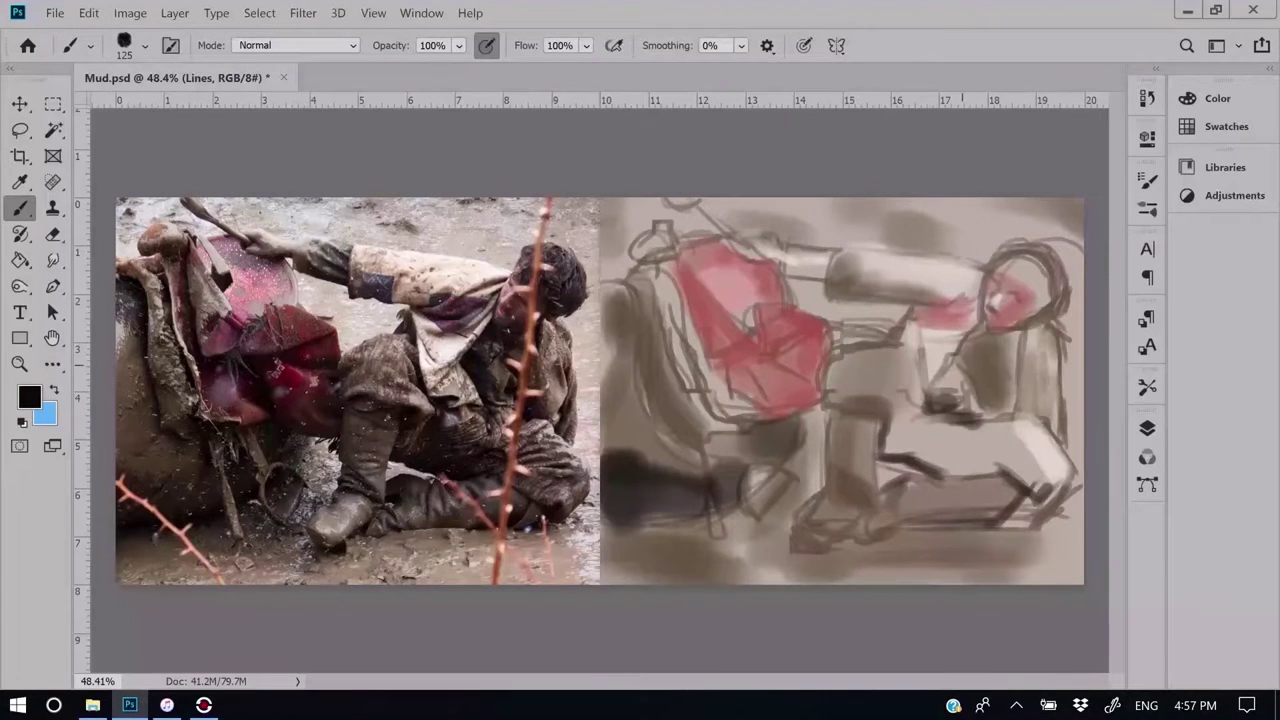
pyautogui.moveTo(962, 358); pyautogui.dragTo(996, 410)
pyautogui.moveTo(1036, 380); pyautogui.dragTo(1052, 428)
pyautogui.moveTo(885, 524); pyautogui.dragTo(1050, 495)
pyautogui.moveTo(940, 470); pyautogui.dragTo(1008, 540)
pyautogui.moveTo(825, 405); pyautogui.dragTo(895, 418)
pyautogui.moveTo(835, 290); pyautogui.dragTo(893, 338)
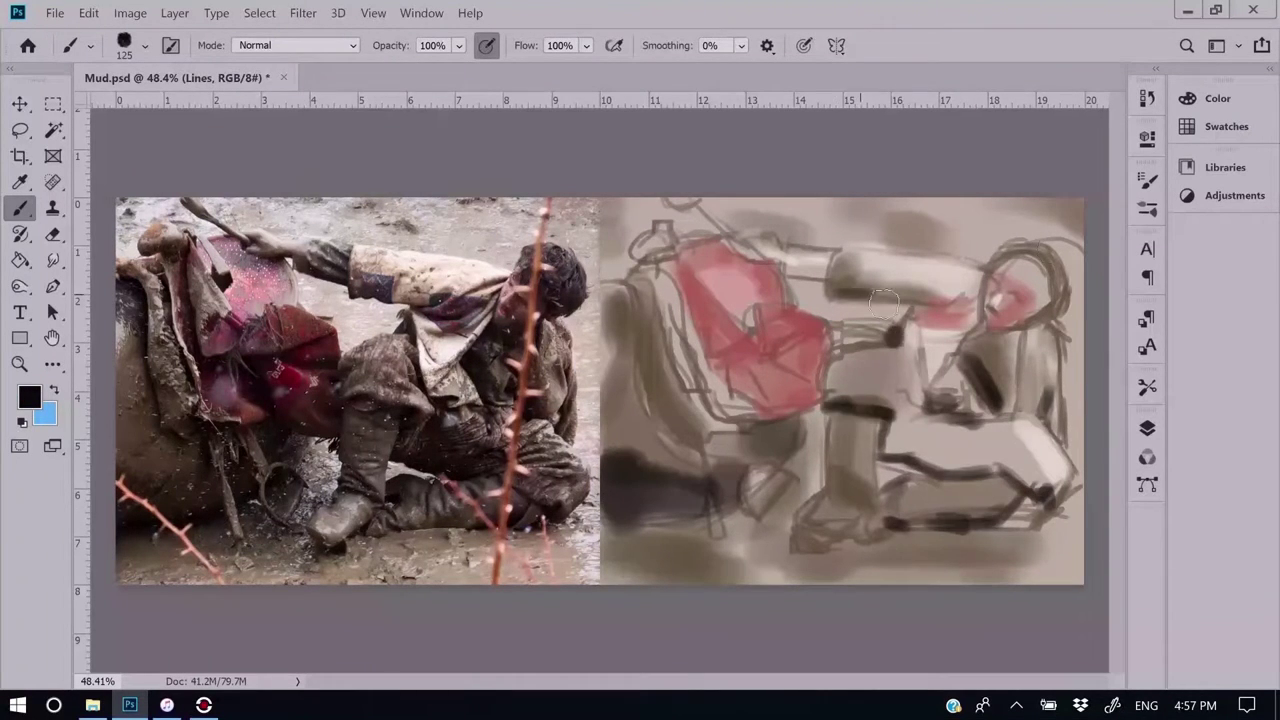
pyautogui.moveTo(1000, 255); pyautogui.dragTo(1060, 305)
# Step: Paint grey-brown over torso and seat, then rework the lower-left mass and darks with a 500 brush
pyautogui.keyDown('alt'); pyautogui.click(1010, 292); pyautogui.keyUp('alt')
pyautogui.press(']')
pyautogui.press(']')
pyautogui.moveTo(836, 368)
pyautogui.mouseDown()
pyautogui.moveTo(900, 352)
pyautogui.moveTo(885, 440)
pyautogui.moveTo(1040, 470)
pyautogui.moveTo(910, 500)
pyautogui.mouseUp()
pyautogui.moveTo(850, 420); pyautogui.dragTo(815, 520)
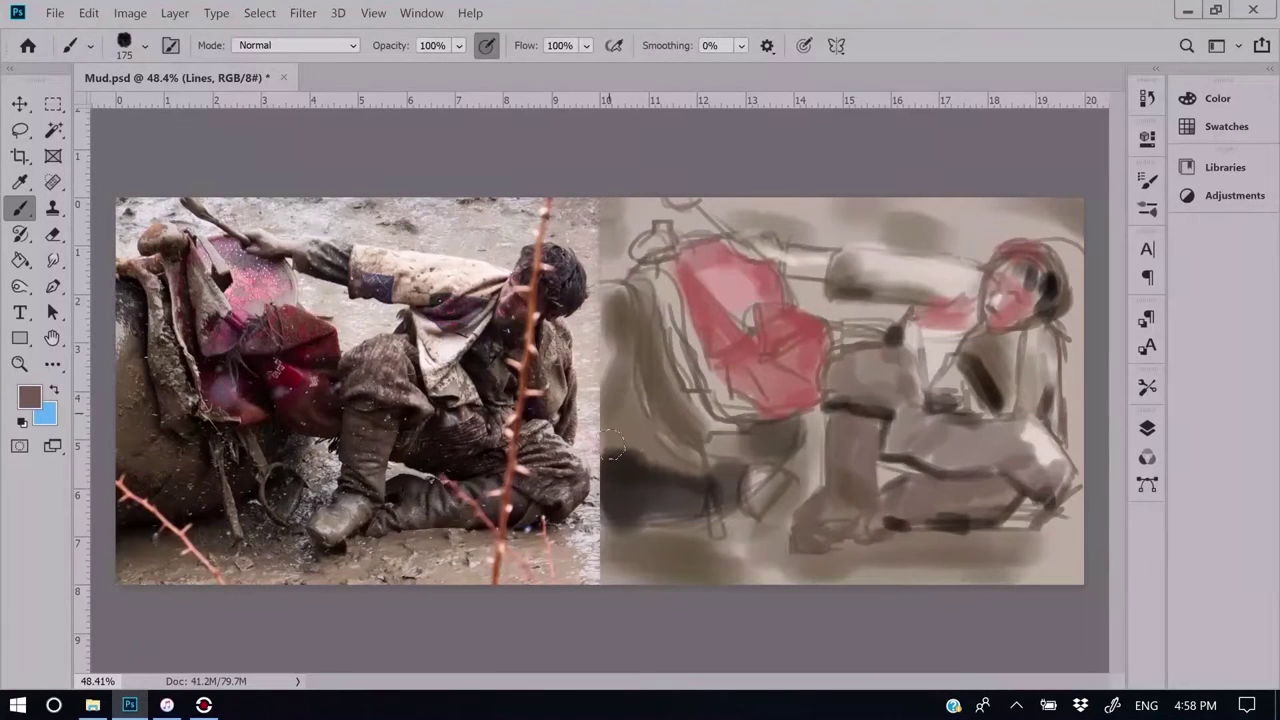
pyautogui.press(']')
pyautogui.press(']')
pyautogui.press(']')
pyautogui.moveTo(610, 480); pyautogui.dragTo(660, 440)
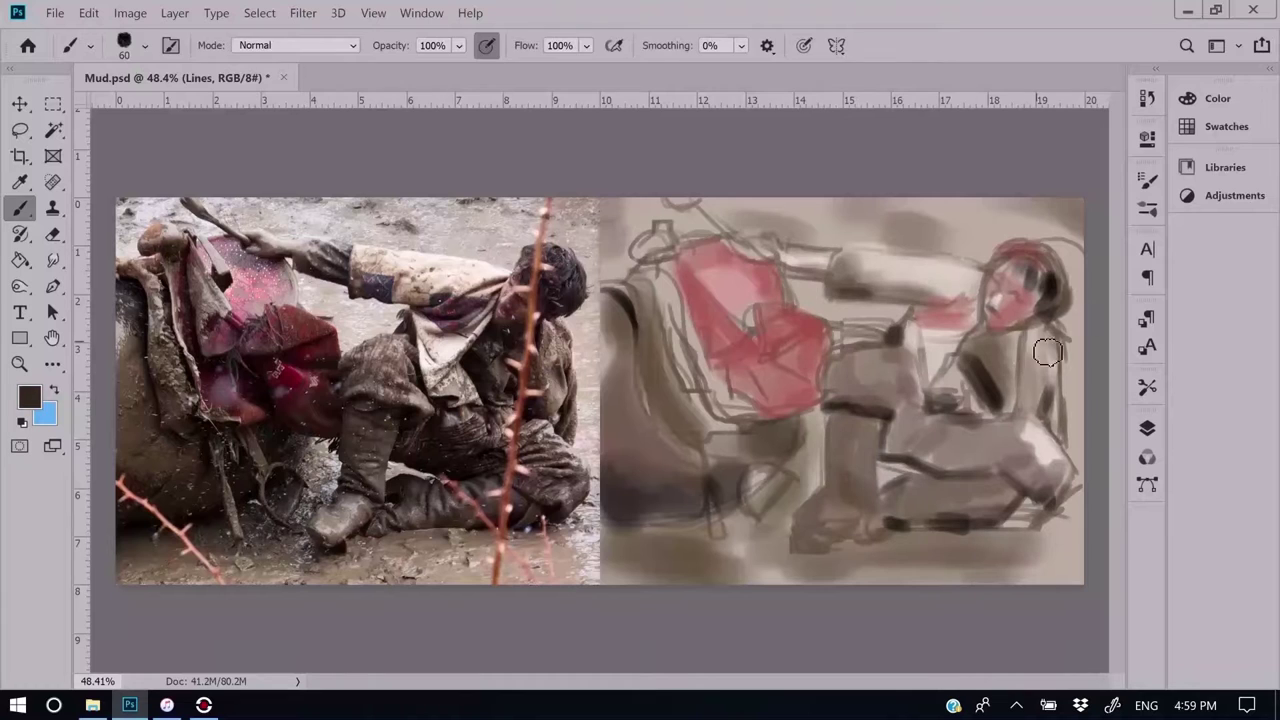
pyautogui.moveTo(995, 343); pyautogui.dragTo(990, 400)
pyautogui.moveTo(960, 480); pyautogui.dragTo(890, 486)
pyautogui.moveTo(640, 340)
pyautogui.mouseDown()
pyautogui.moveTo(771, 449)
pyautogui.moveTo(735, 525)
pyautogui.mouseUp()
pyautogui.moveTo(610, 518); pyautogui.dragTo(726, 526)
# Step: Deepen the saddle with dark red and add brown over the rider's leg and lower right
pyautogui.keyDown('alt'); pyautogui.click(300, 360); pyautogui.keyUp('alt')
pyautogui.press(']')
pyautogui.press(']')
pyautogui.press(']')
pyautogui.moveTo(680, 265); pyautogui.dragTo(790, 418)
pyautogui.moveTo(950, 312); pyautogui.dragTo(930, 316)
pyautogui.press(']')
pyautogui.press(']')
pyautogui.press(']')
pyautogui.moveTo(755, 305); pyautogui.dragTo(712, 279)
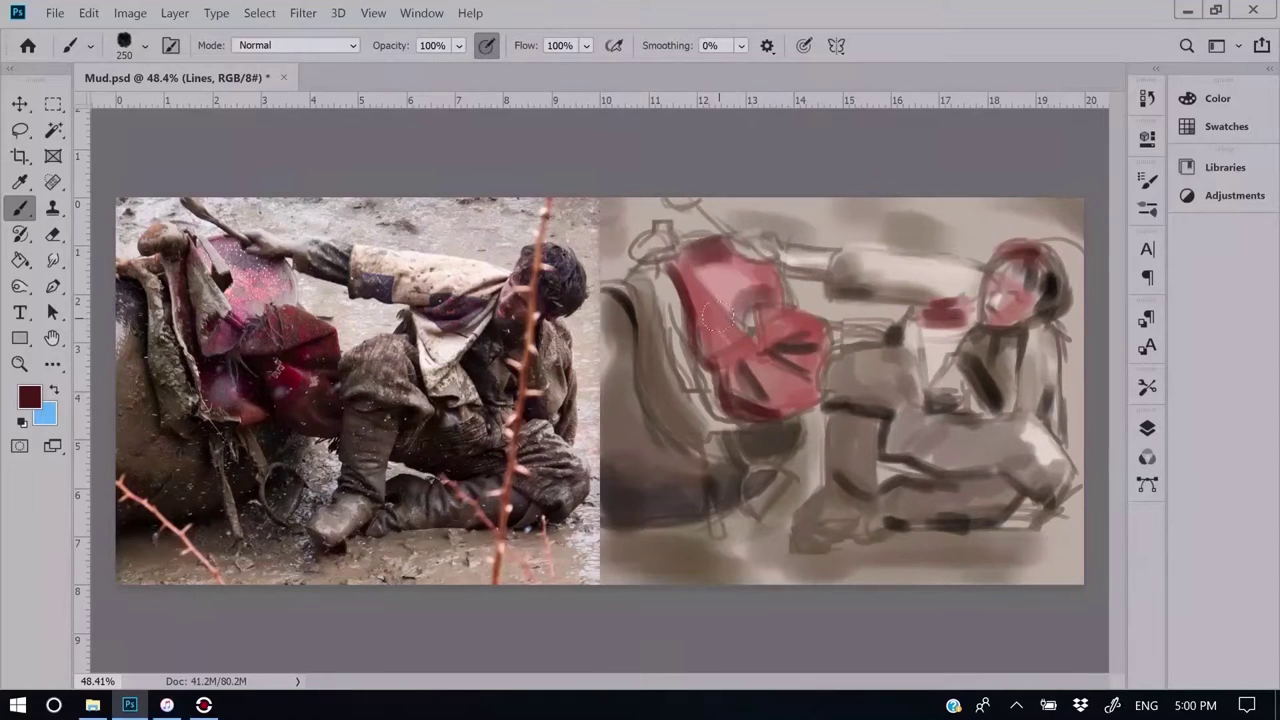
pyautogui.moveTo(760, 375); pyautogui.dragTo(775, 415)
pyautogui.moveTo(960, 440); pyautogui.dragTo(1035, 480)
pyautogui.moveTo(830, 350); pyautogui.dragTo(880, 390)
pyautogui.moveTo(838, 415); pyautogui.dragTo(842, 475)
pyautogui.moveTo(886, 388); pyautogui.dragTo(896, 395)
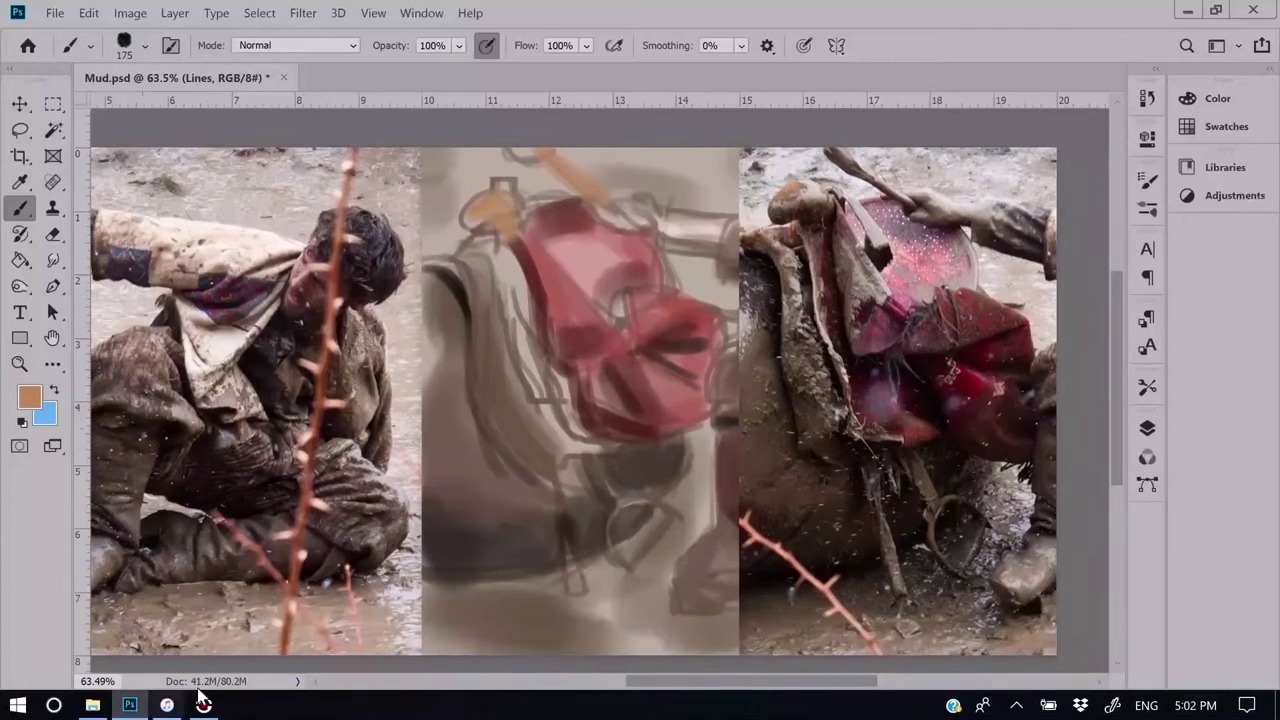
# Step: With a black 100 brush, paint dark strokes below the saddle and in the lower middle
pyautogui.press('F5')
pyautogui.click(1006, 446)
pyautogui.press('F5')
pyautogui.moveTo(565, 575)
pyautogui.mouseDown()
pyautogui.moveTo(650, 520)
pyautogui.moveTo(590, 478)
pyautogui.moveTo(530, 575)
pyautogui.mouseUp()
pyautogui.moveTo(650, 470)
pyautogui.mouseDown()
pyautogui.moveTo(600, 550)
pyautogui.moveTo(550, 560)
pyautogui.mouseUp()
# Step: Darken the left side and bottom of the coat with a 150 brush
pyautogui.press(']')
pyautogui.press(']')
pyautogui.moveTo(505, 490); pyautogui.dragTo(420, 295)
pyautogui.moveTo(415, 500); pyautogui.dragTo(530, 580)
pyautogui.moveTo(420, 450); pyautogui.dragTo(396, 484)
pyautogui.moveTo(400, 460); pyautogui.dragTo(440, 550)
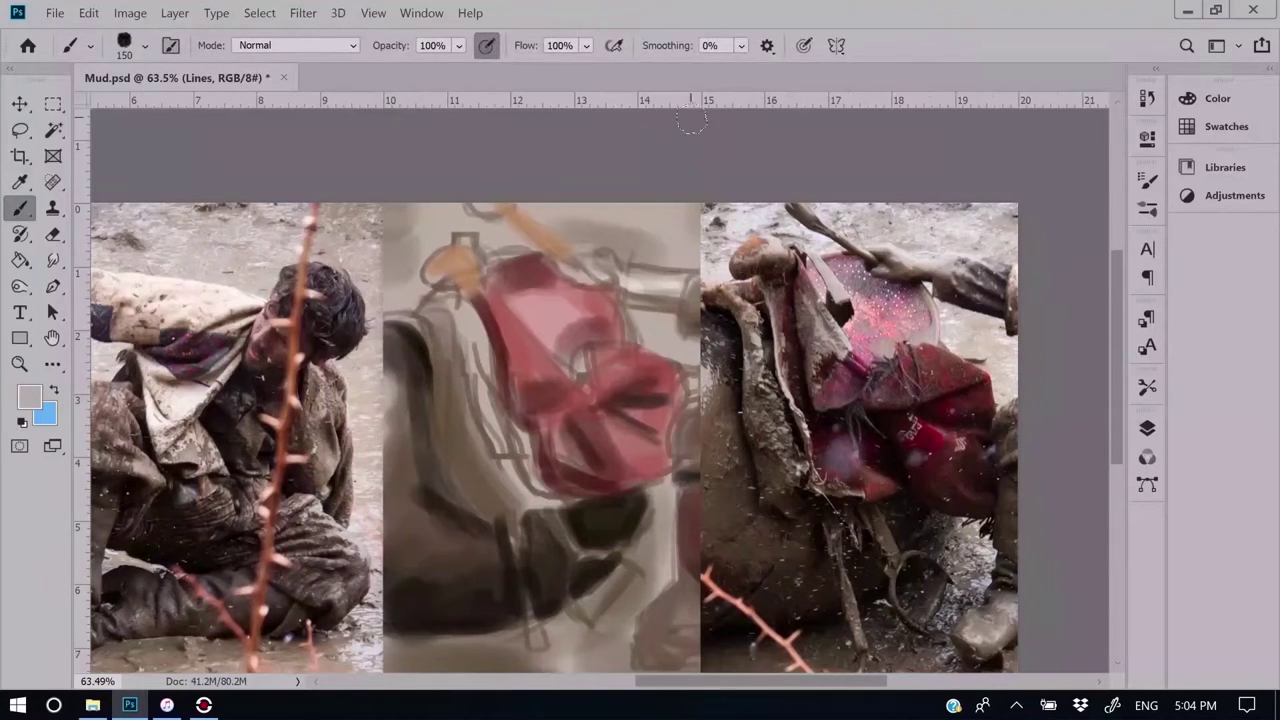
# Step: Shade both sides of the red saddle and below it in black with a 90 brush
pyautogui.keyDown('alt'); pyautogui.click(527, 514); pyautogui.keyUp('alt')
pyautogui.press(']')
pyautogui.press(']')
pyautogui.press(']')
pyautogui.moveTo(540, 480)
pyautogui.mouseDown()
pyautogui.moveTo(475, 385)
pyautogui.moveTo(470, 312)
pyautogui.mouseUp()
pyautogui.moveTo(670, 385); pyautogui.dragTo(605, 420)
pyautogui.moveTo(527, 457); pyautogui.dragTo(575, 365)
pyautogui.moveTo(665, 505); pyautogui.dragTo(603, 496)
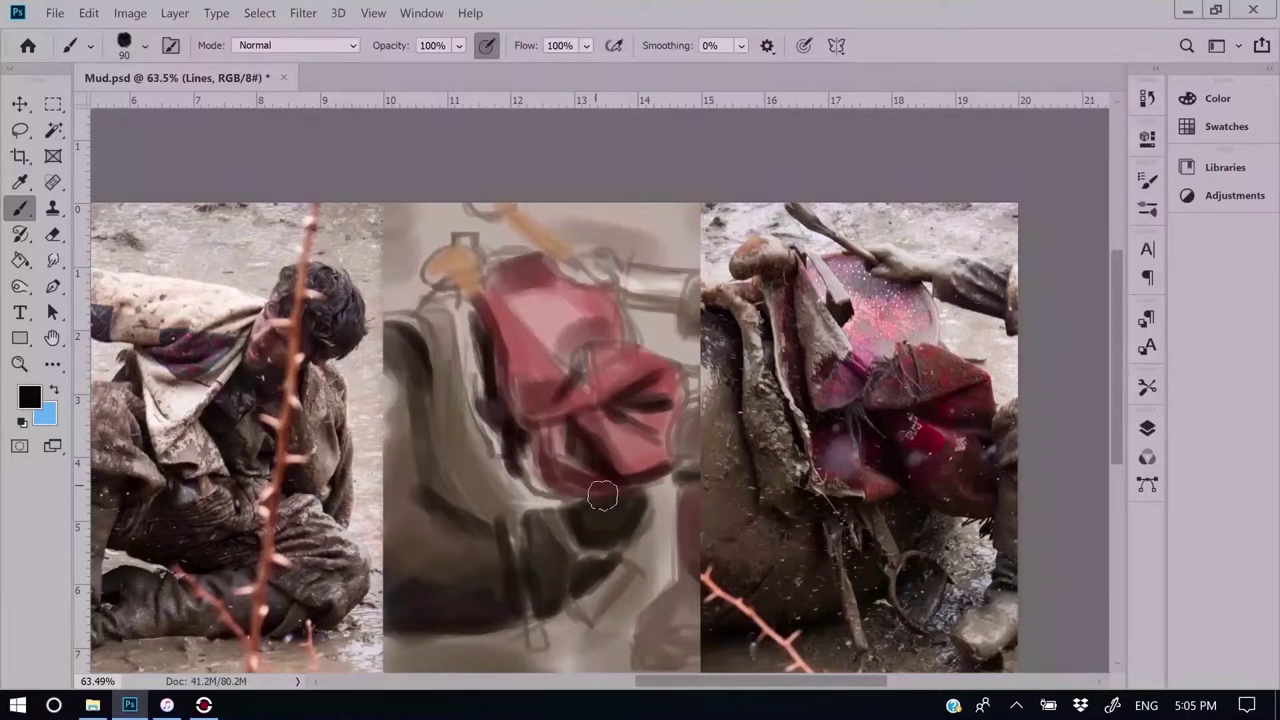
# Step: Sample a greyish brown and paint light edges on the saddle and the horse's side
pyautogui.keyDown('alt'); pyautogui.click(537, 323); pyautogui.keyUp('alt')
pyautogui.moveTo(540, 262); pyautogui.dragTo(495, 318)
pyautogui.moveTo(520, 390); pyautogui.dragTo(502, 317)
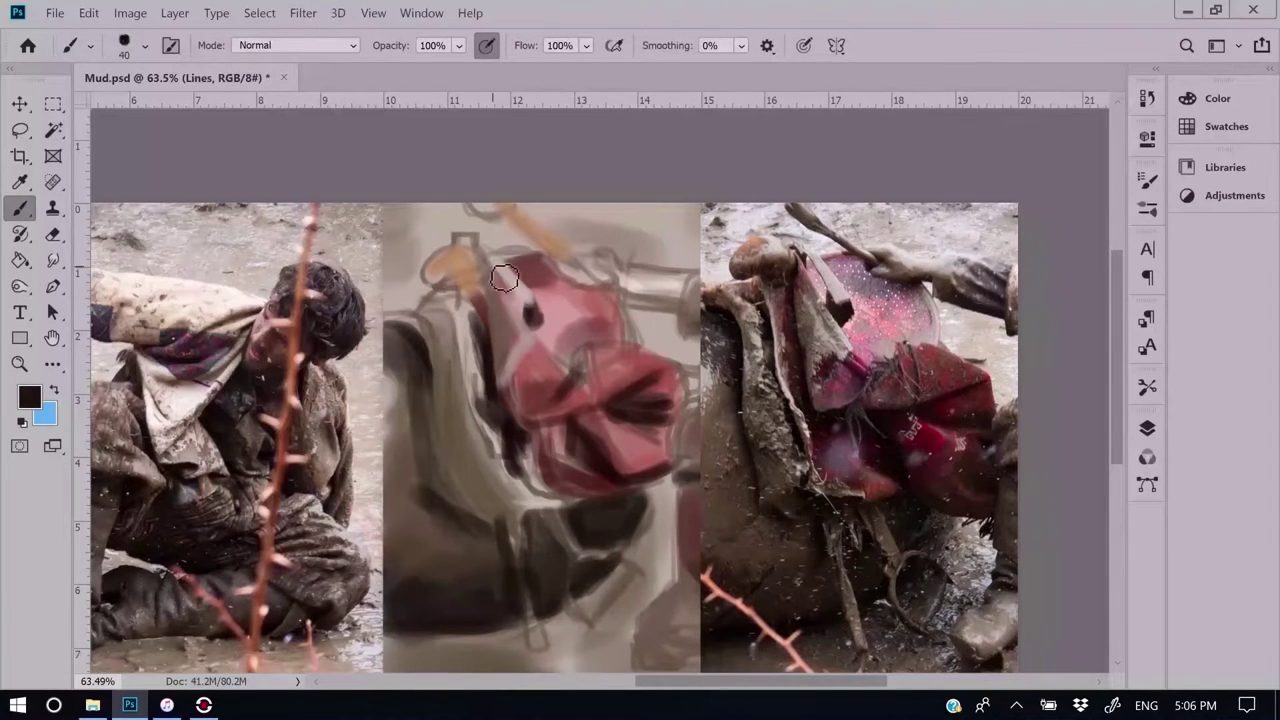
pyautogui.moveTo(430, 395); pyautogui.dragTo(457, 534)
# Step: Sample a colour from the saddle photo and add dark strokes along the horse's muddy flank
pyautogui.moveTo(470, 450); pyautogui.dragTo(450, 400)
pyautogui.keyDown('alt'); pyautogui.click(775, 320); pyautogui.keyUp('alt')
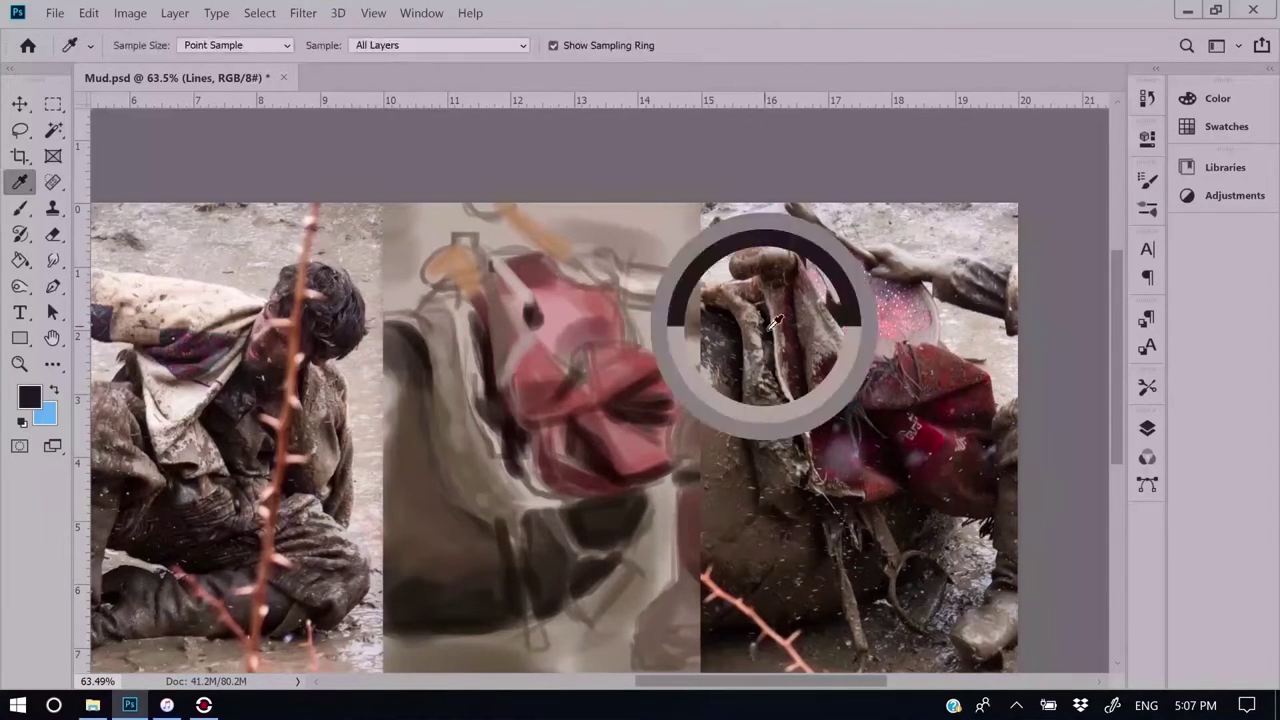
pyautogui.moveTo(470, 320); pyautogui.dragTo(440, 435)
pyautogui.moveTo(470, 395); pyautogui.dragTo(545, 535)
pyautogui.scroll(2, 598, 390)
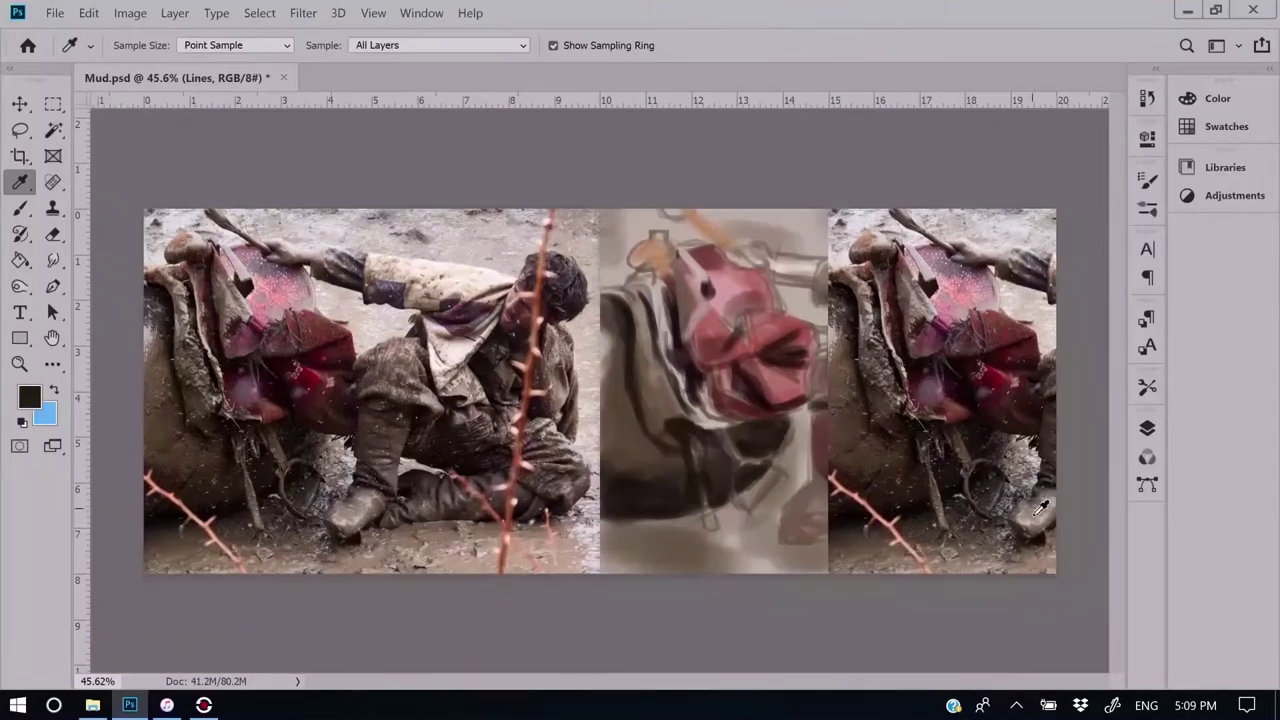
# Step: Sample browns from the photo and darken the stirrup, boot area and study edge
pyautogui.keyDown('alt'); pyautogui.click(1040, 508); pyautogui.keyUp('alt')
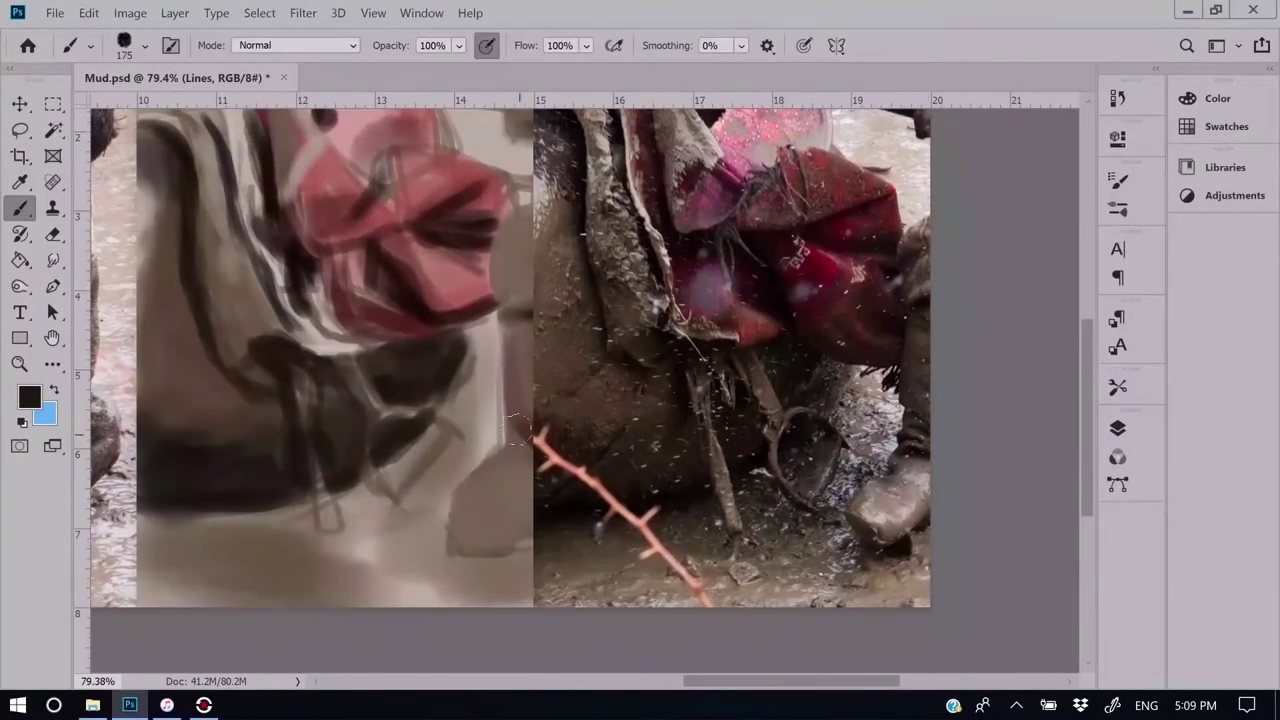
pyautogui.press('[')
pyautogui.moveTo(478, 538); pyautogui.dragTo(458, 527)
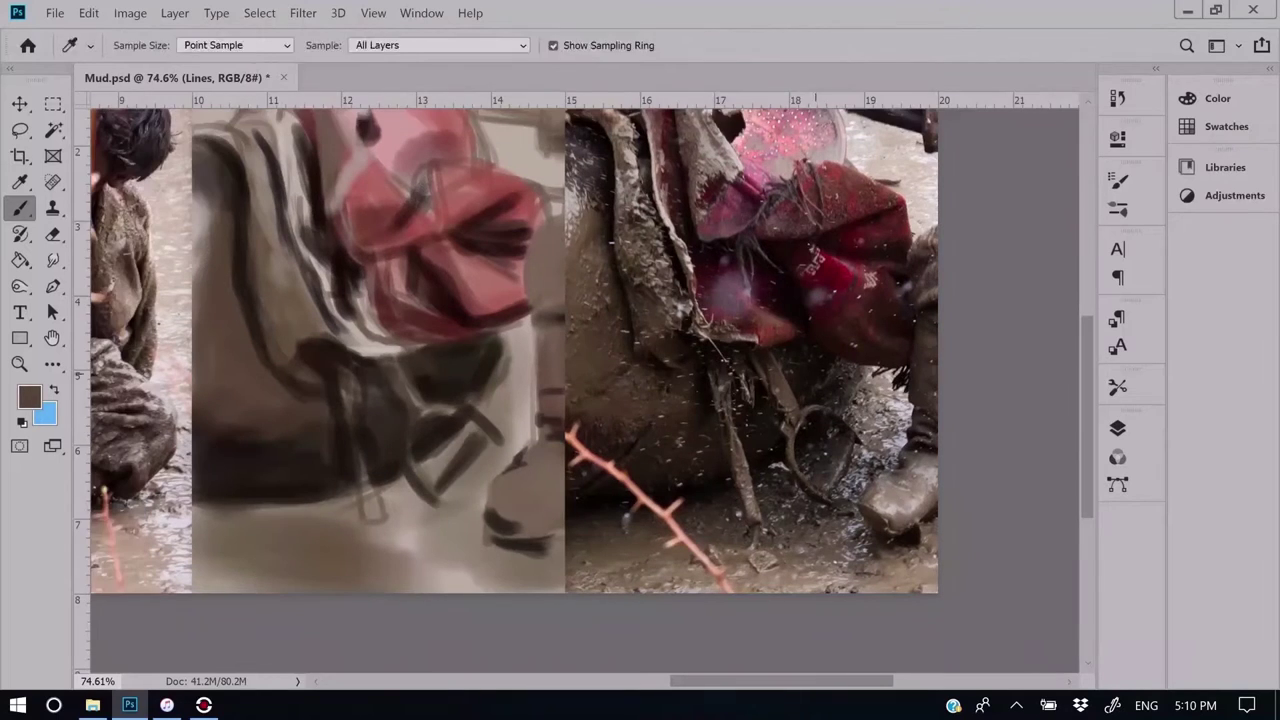
pyautogui.keyDown('alt'); pyautogui.click(453, 435); pyautogui.keyUp('alt')
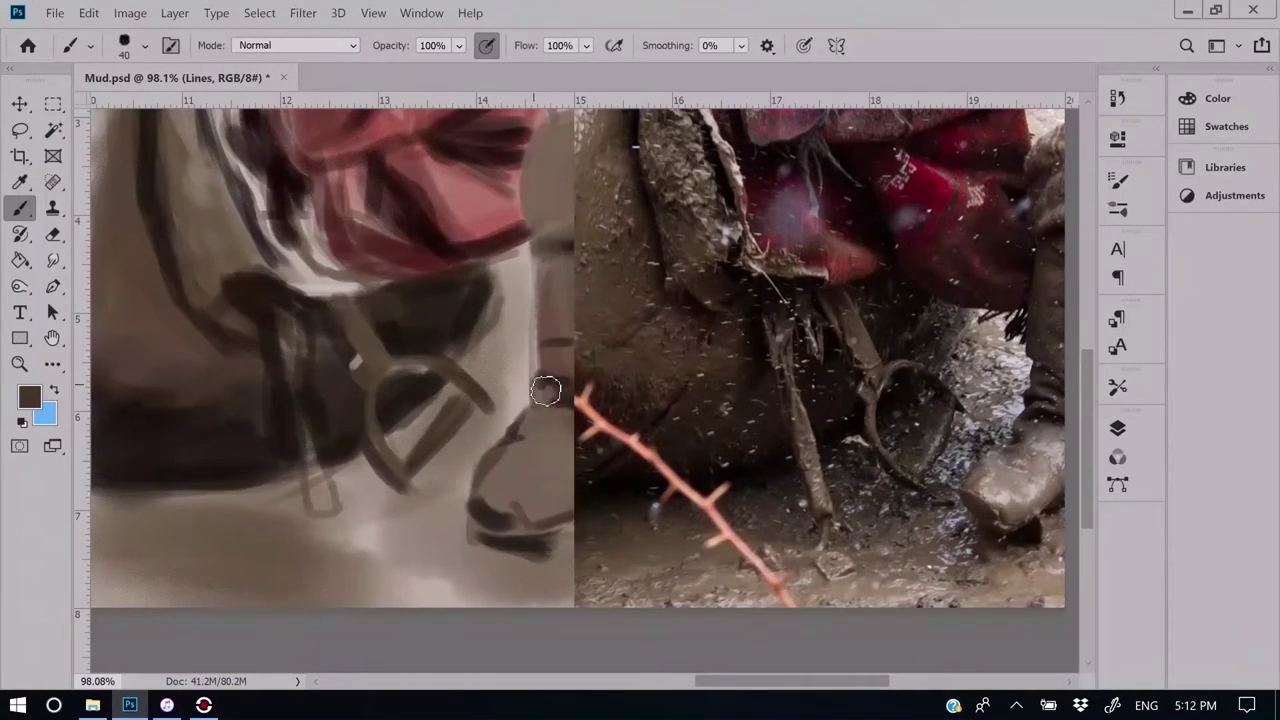
pyautogui.press(']')
pyautogui.press(']')
pyautogui.press(']')
pyautogui.moveTo(557, 340); pyautogui.dragTo(557, 265)
pyautogui.moveTo(506, 462); pyautogui.dragTo(587, 338)
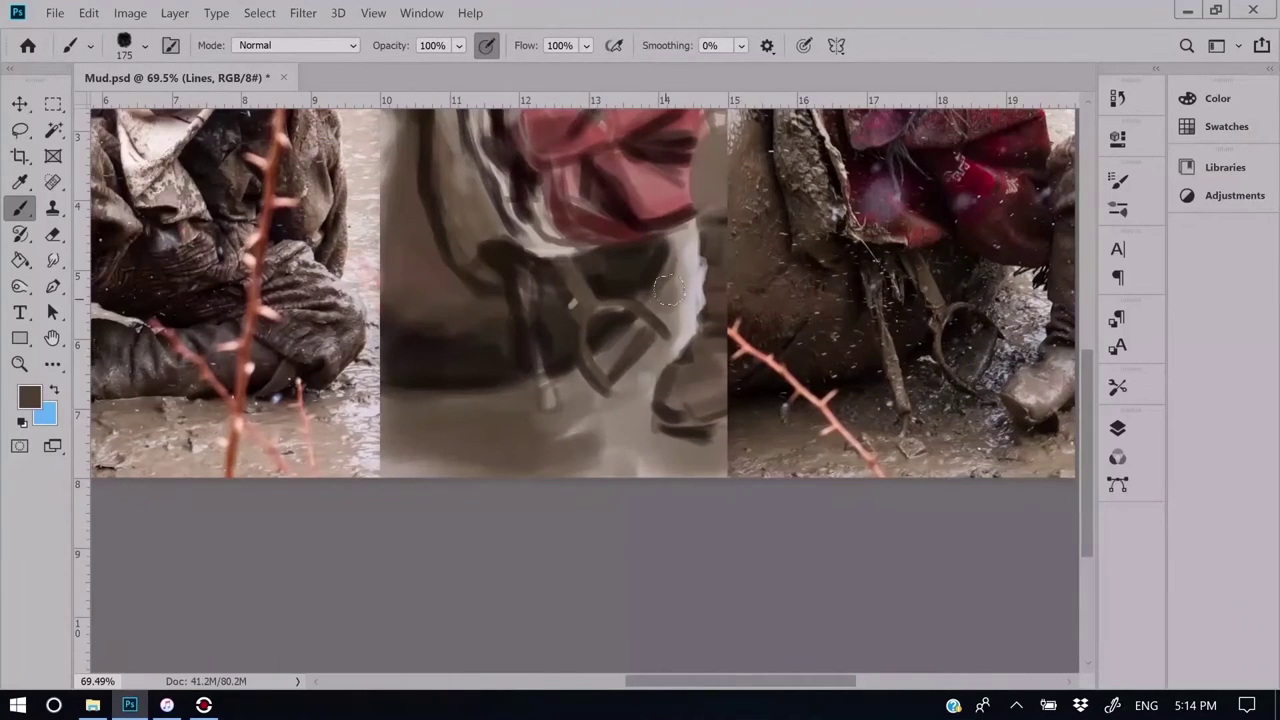
# Step: Add near-black strokes and dark mud spots along the painted ground
pyautogui.keyDown('alt'); pyautogui.click(486, 380); pyautogui.keyUp('alt')
pyautogui.moveTo(400, 400); pyautogui.dragTo(608, 350)
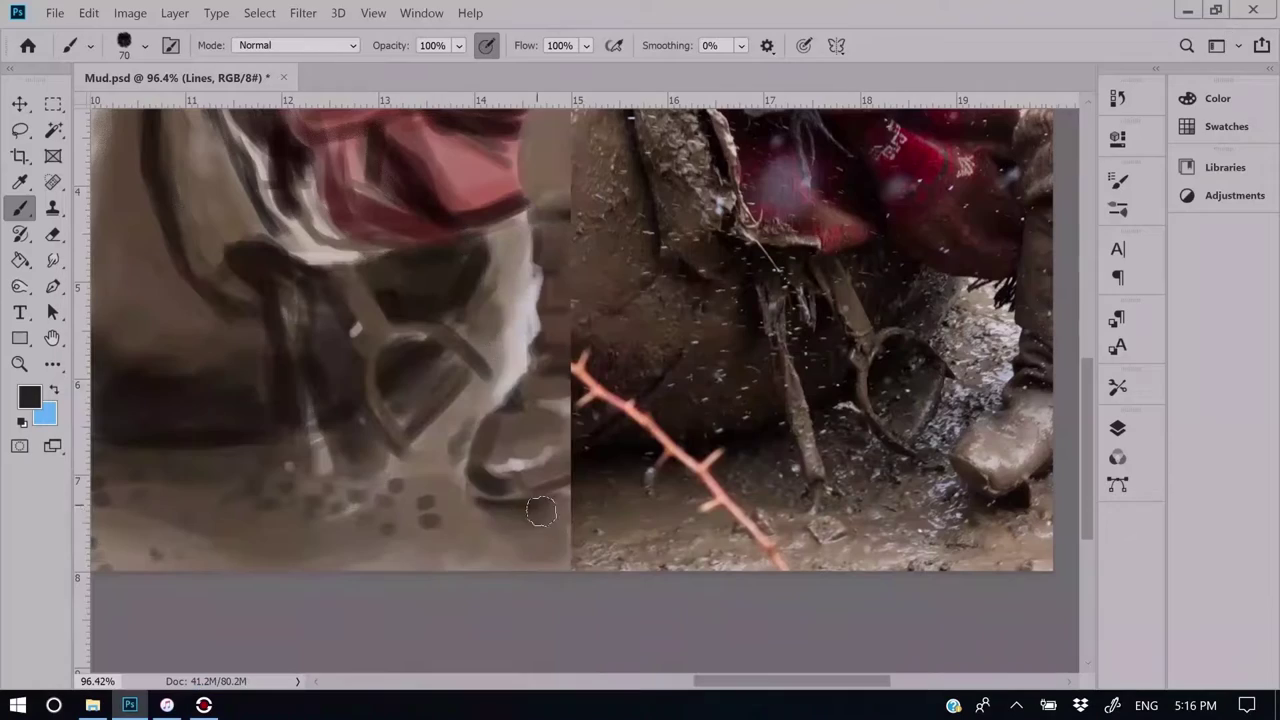
pyautogui.moveTo(541, 512); pyautogui.dragTo(443, 563)
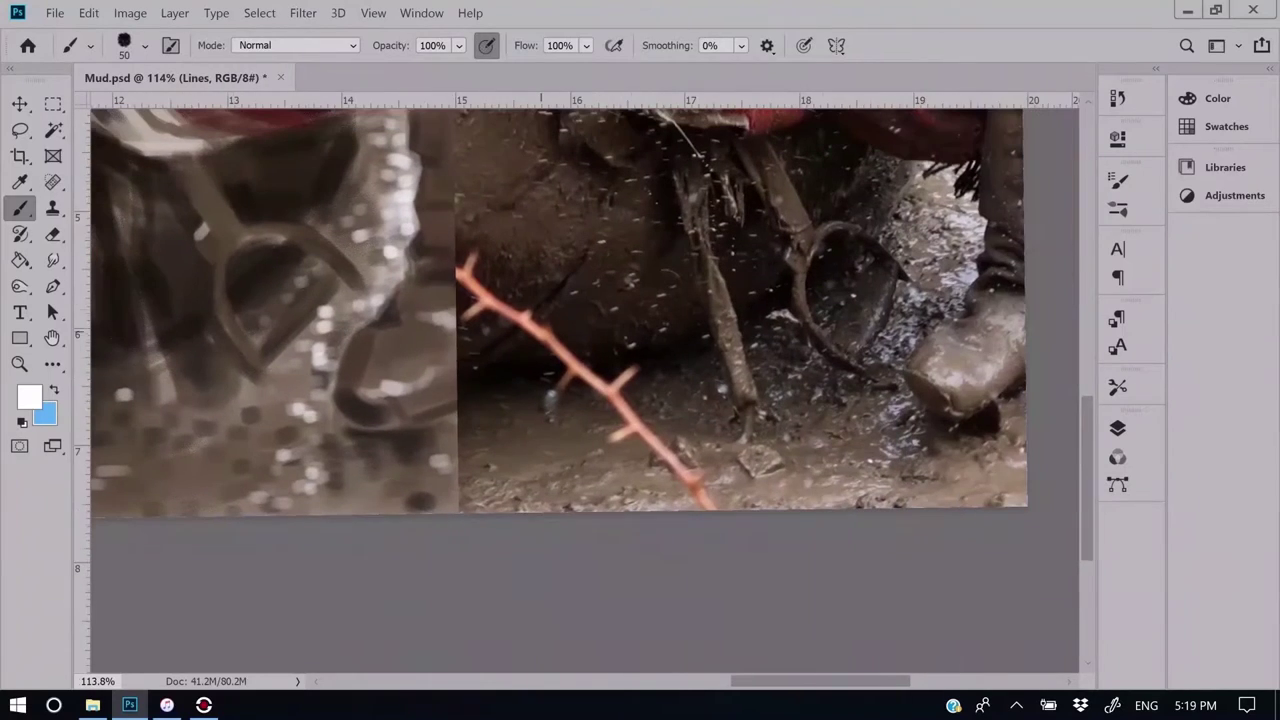
pyautogui.keyDown('alt'); pyautogui.click(971, 357); pyautogui.keyUp('alt')
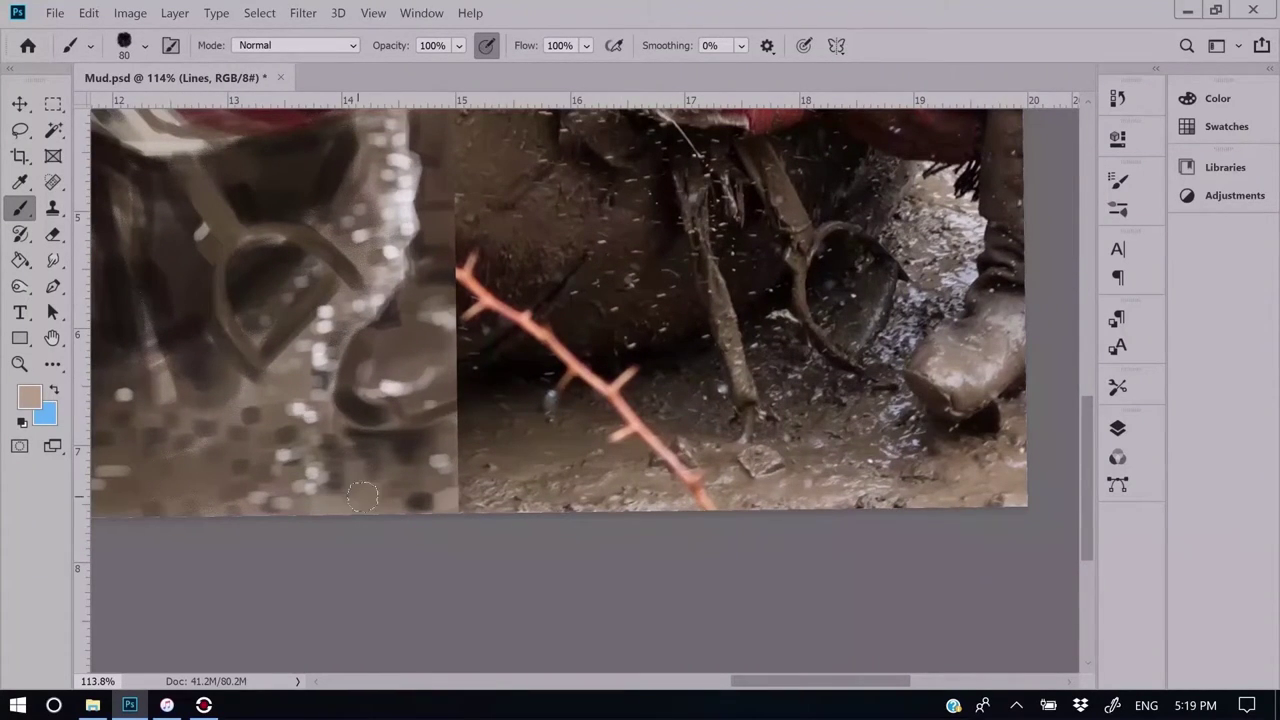
# Step: Paint a small near-black shadow in the mud
pyautogui.hscroll(-5, 343, 508)
pyautogui.keyDown('alt'); pyautogui.click(387, 465); pyautogui.keyUp('alt')
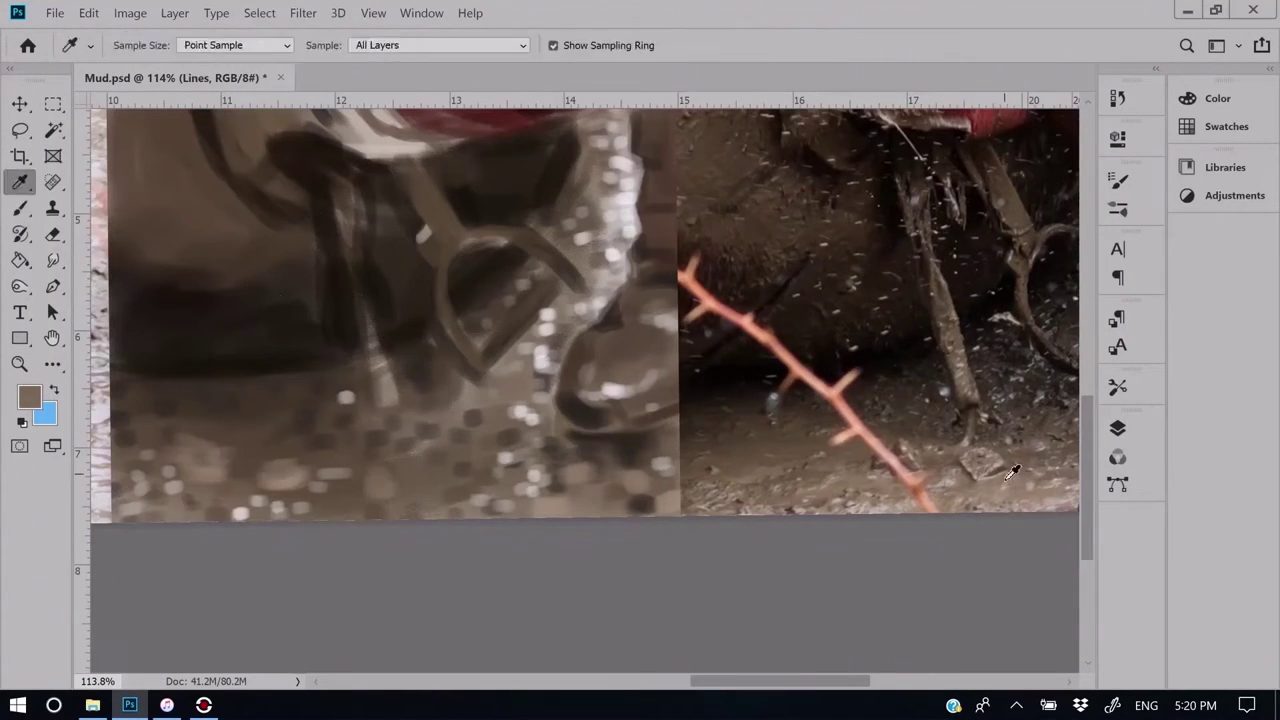
pyautogui.keyDown('alt'); pyautogui.click(323, 377); pyautogui.keyUp('alt')
pyautogui.moveTo(268, 470); pyautogui.dragTo(294, 457)
# Step: Paint dark grey strokes along the horse's flank
pyautogui.scroll(-3, 296, 370)
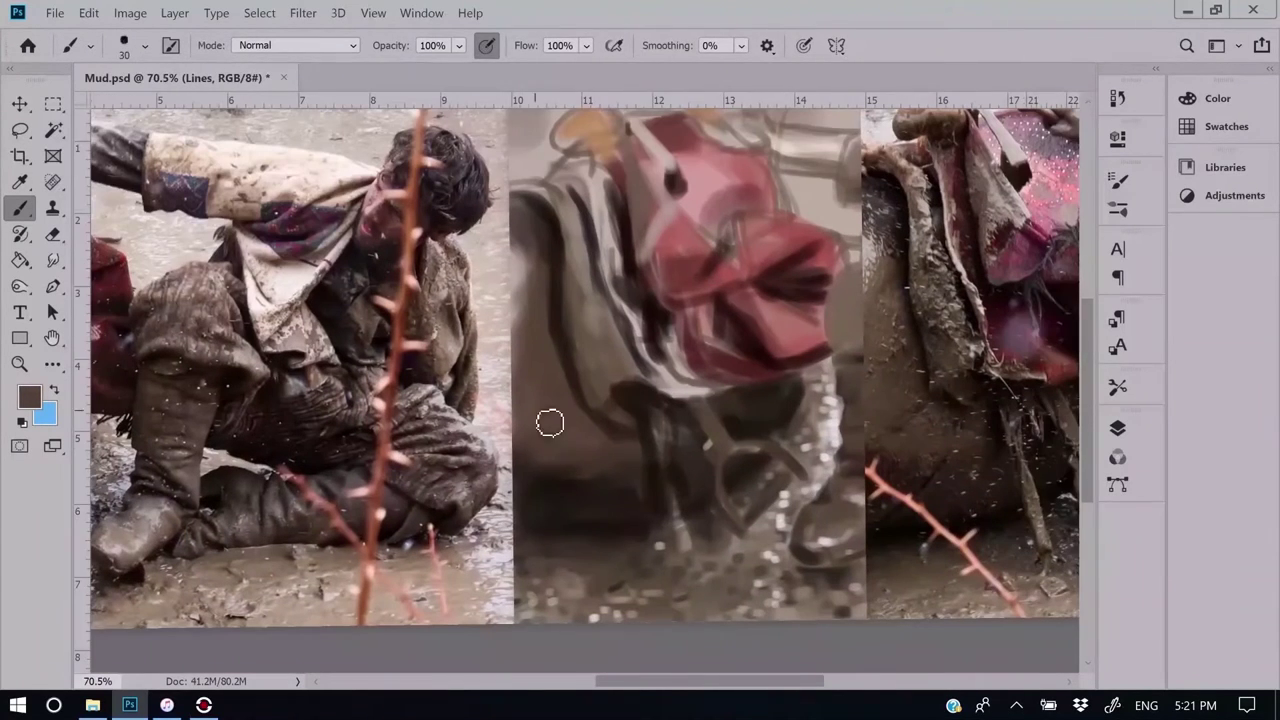
pyautogui.keyDown('alt'); pyautogui.click(615, 488); pyautogui.keyUp('alt')
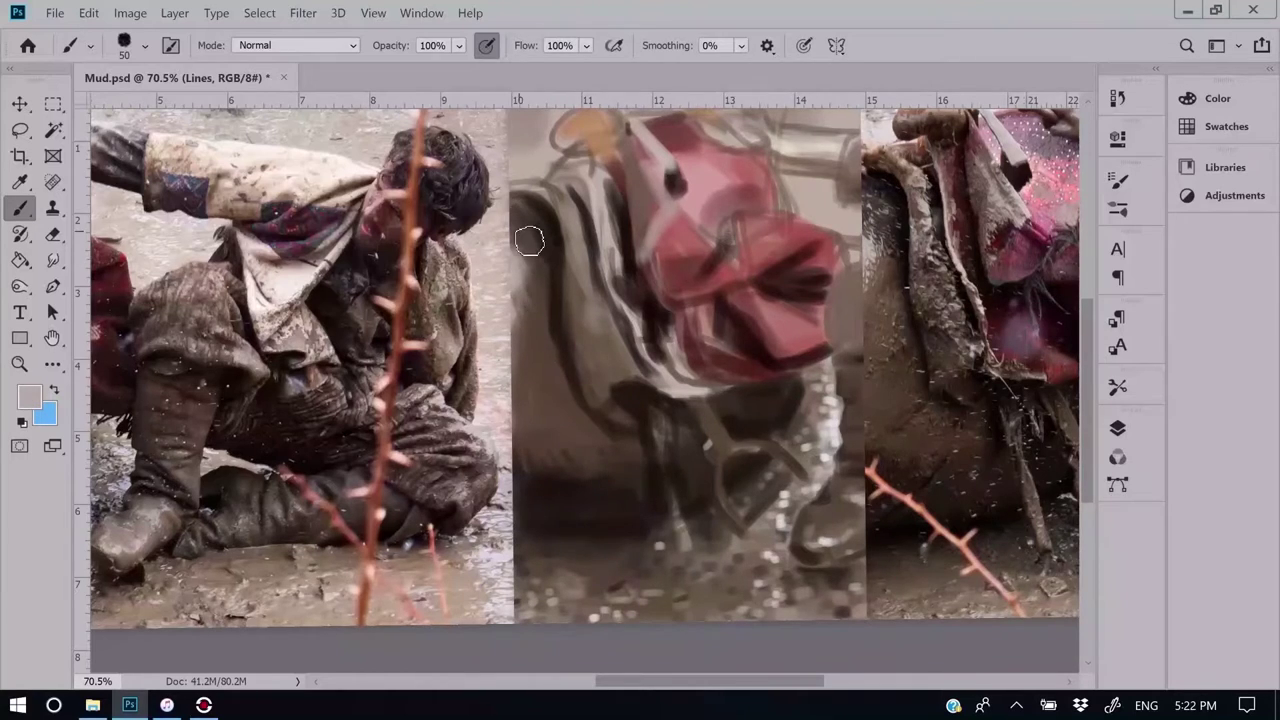
pyautogui.scroll(-1, 580, 420)
pyautogui.keyDown('alt'); pyautogui.click(525, 300); pyautogui.keyUp('alt')
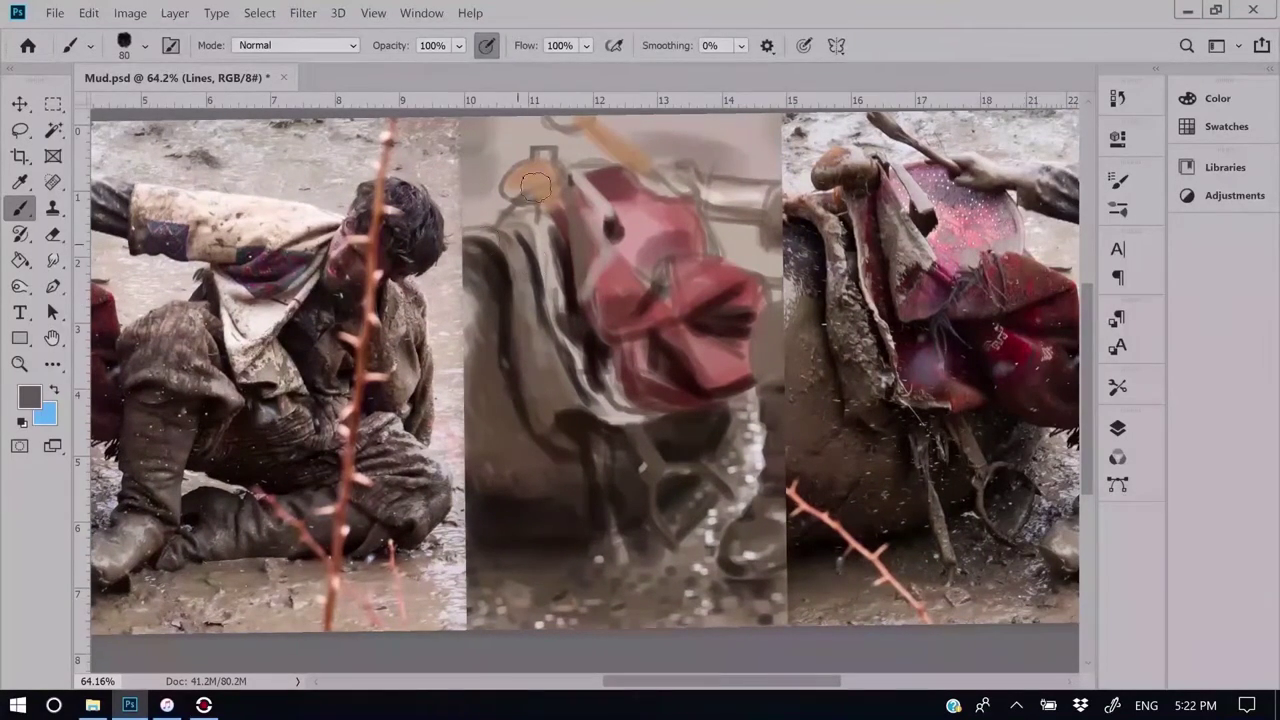
pyautogui.moveTo(541, 399); pyautogui.dragTo(550, 307)
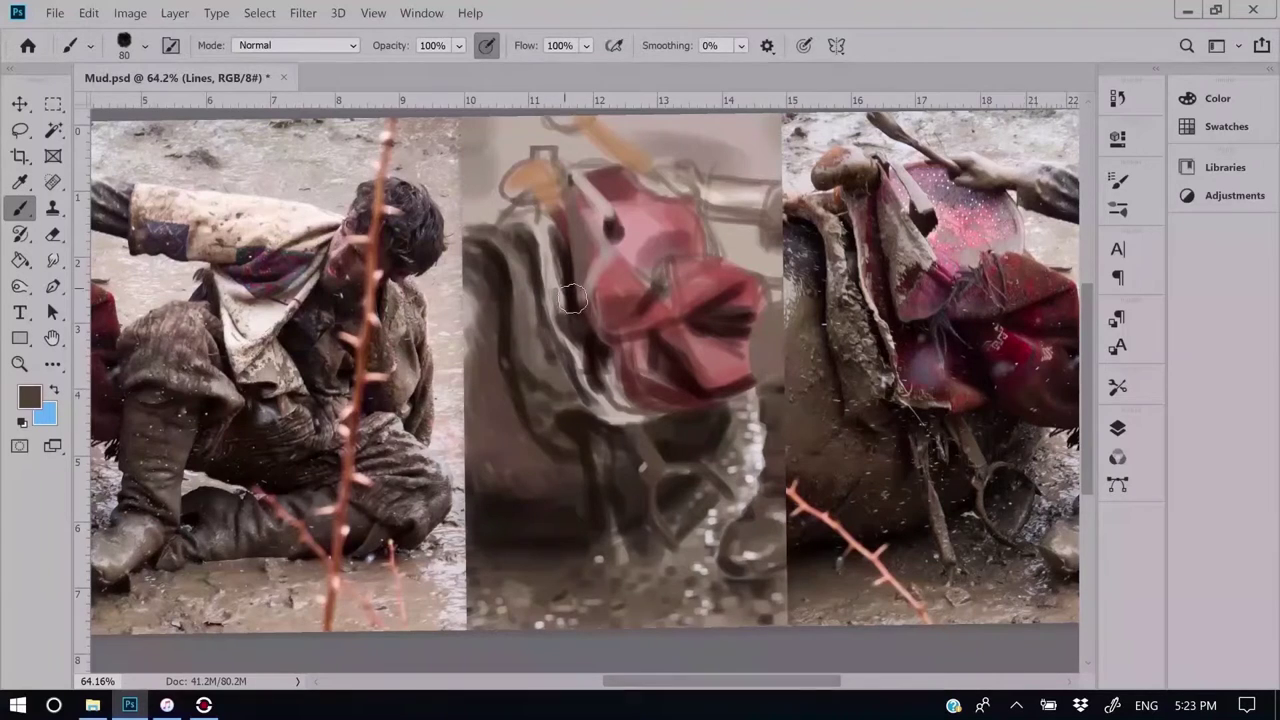
# Step: Sample saddle maroon, brown and mauve tones and review the recent brush history
pyautogui.keyDown('alt'); pyautogui.click(549, 330); pyautogui.keyUp('alt')
pyautogui.keyDown('alt'); pyautogui.click(590, 300); pyautogui.keyUp('alt')
pyautogui.keyDown('alt'); pyautogui.click(554, 434); pyautogui.keyUp('alt')
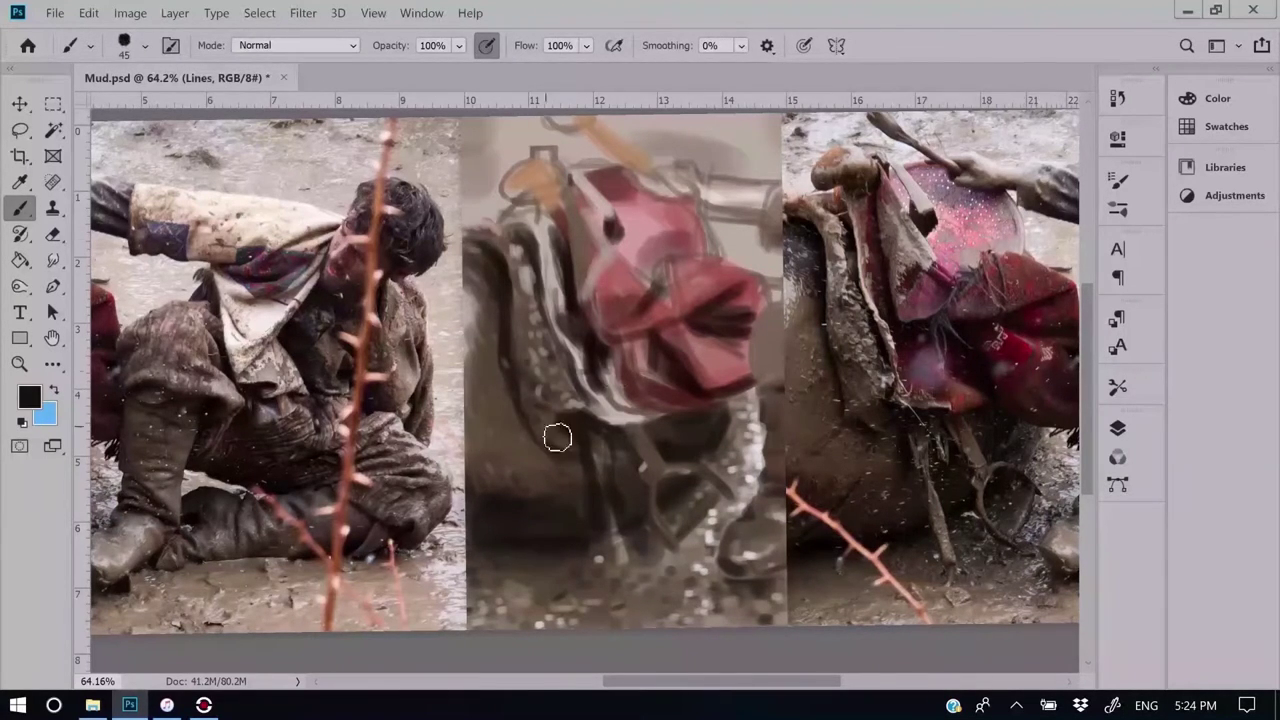
pyautogui.keyDown('alt'); pyautogui.click(530, 190); pyautogui.keyUp('alt')
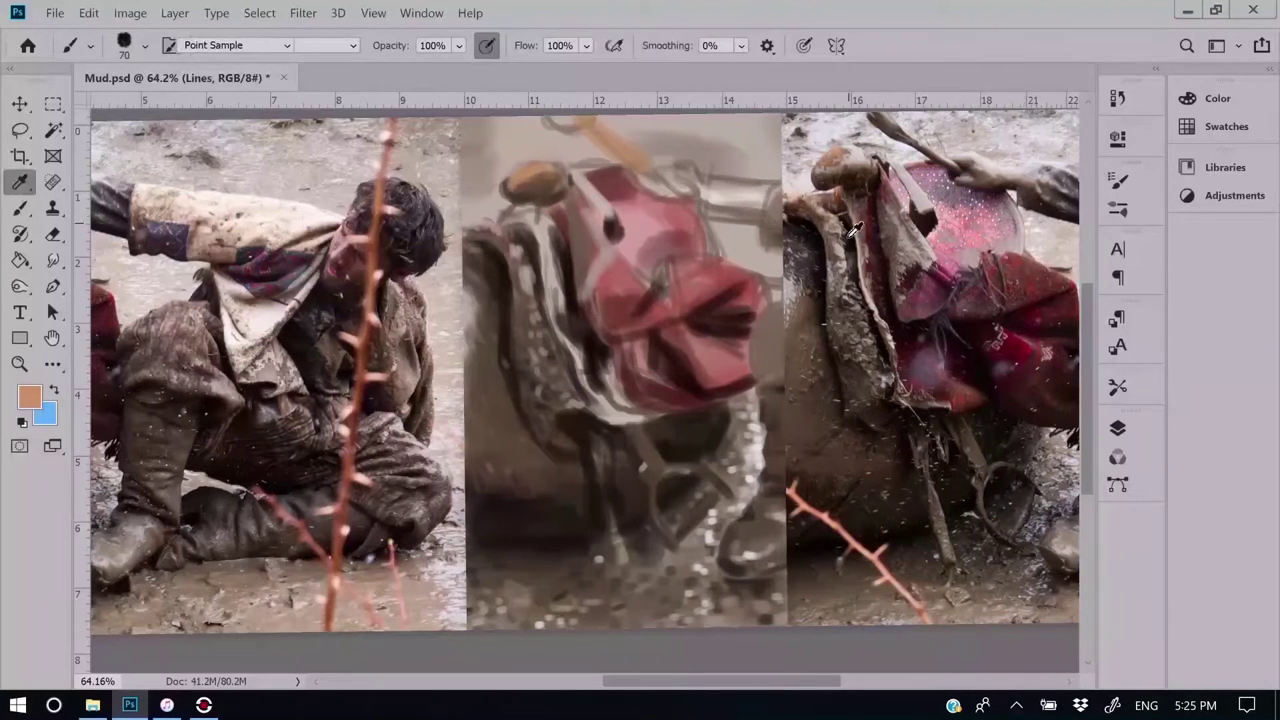
pyautogui.keyDown('alt'); pyautogui.click(531, 191); pyautogui.keyUp('alt')
pyautogui.click(1117, 97)
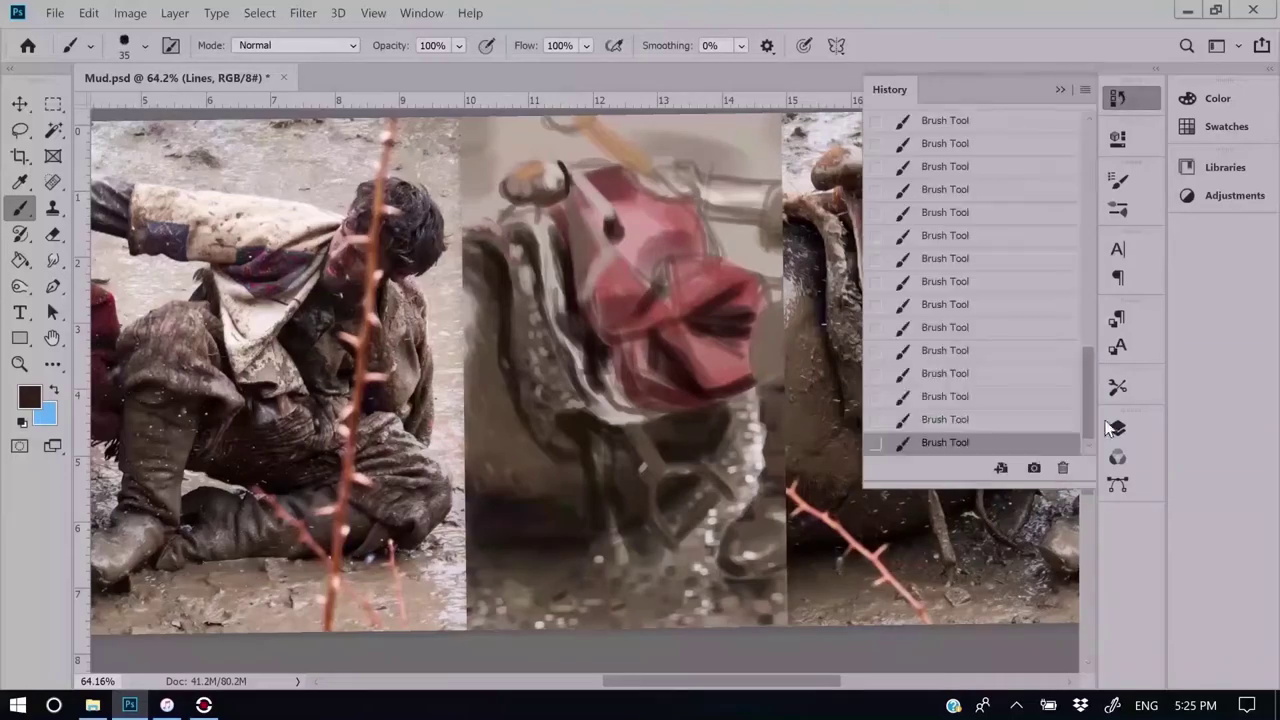
pyautogui.click(20, 338)
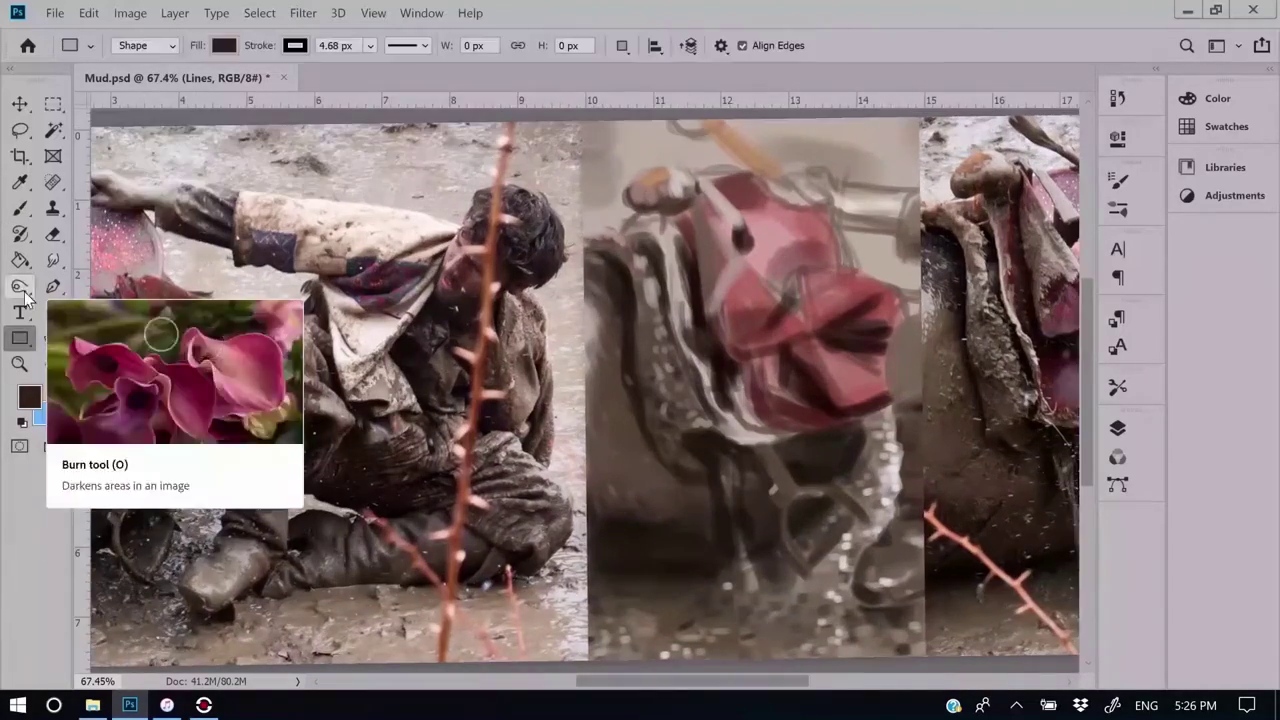
pyautogui.hscroll(5, 580, 380)
pyautogui.press('b')
# Step: Paint red and deeper red strokes on the saddle, with a pink stroke below its front
pyautogui.keyDown('alt'); pyautogui.click(470, 178); pyautogui.keyUp('alt')
pyautogui.keyDown('alt'); pyautogui.click(790, 197); pyautogui.keyUp('alt')
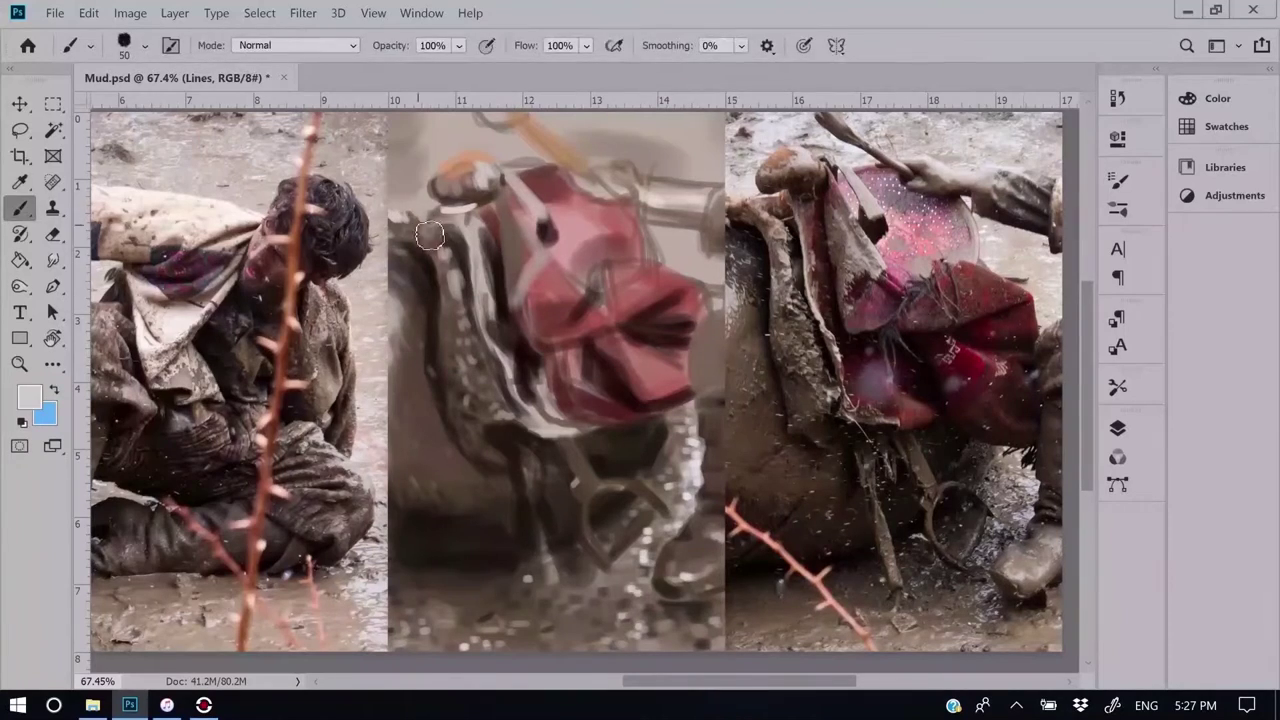
pyautogui.keyDown('alt'); pyautogui.click(483, 211); pyautogui.keyUp('alt')
pyautogui.moveTo(495, 210)
pyautogui.mouseDown()
pyautogui.moveTo(480, 320)
pyautogui.moveTo(585, 378)
pyautogui.mouseUp()
pyautogui.moveTo(610, 270); pyautogui.dragTo(535, 335)
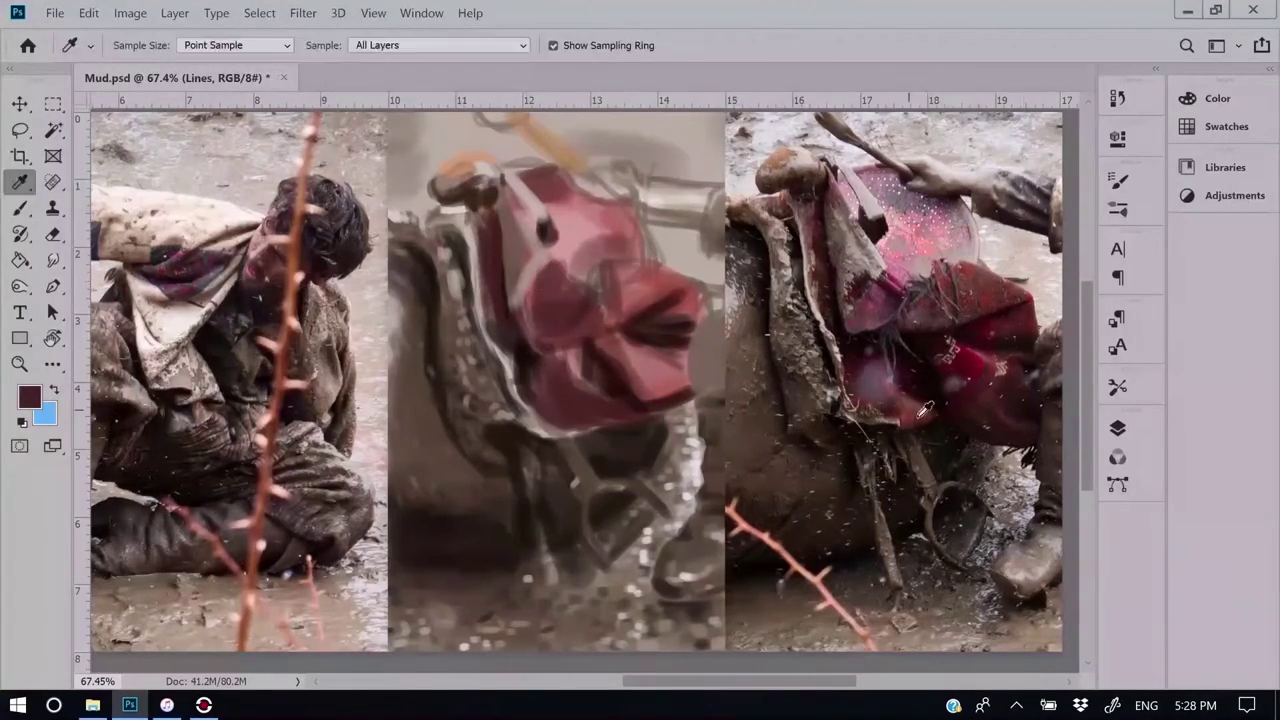
pyautogui.moveTo(485, 230); pyautogui.dragTo(560, 395)
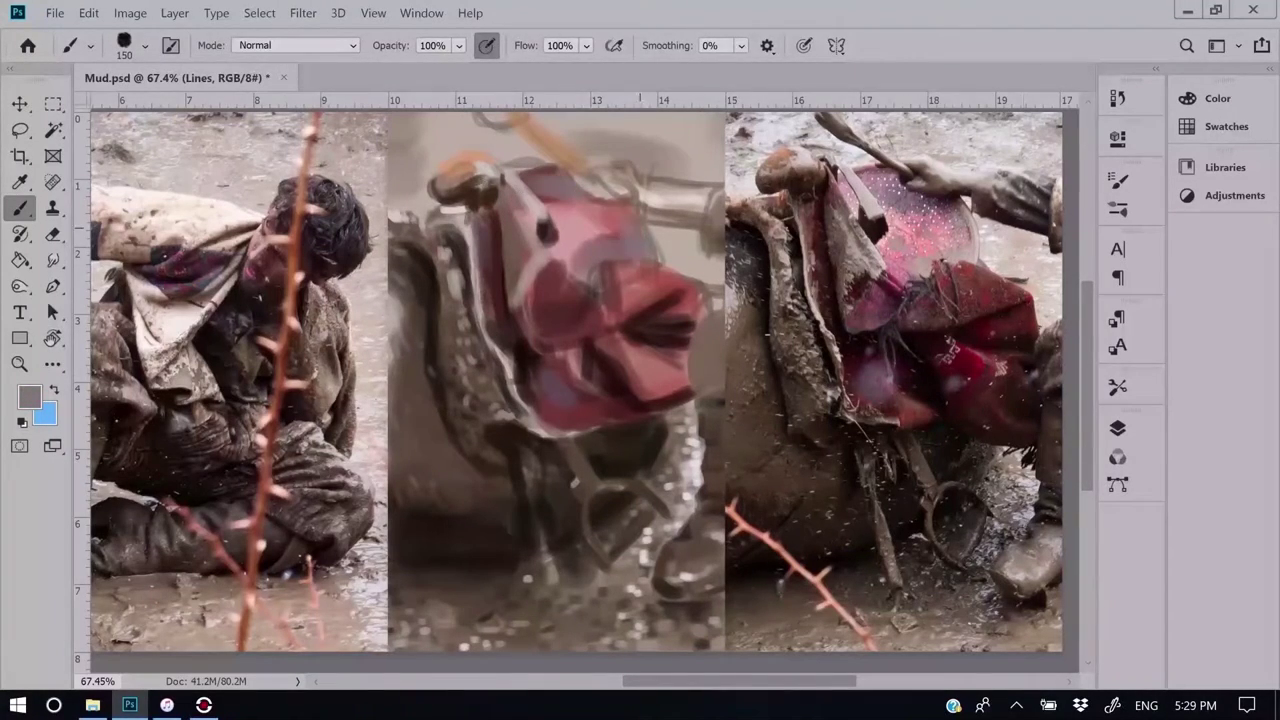
# Step: Dab pink highlights onto the saddle and add pale mauve and grey patches
pyautogui.keyDown('alt'); pyautogui.click(600, 235); pyautogui.keyUp('alt')
pyautogui.moveTo(555, 210); pyautogui.dragTo(600, 232)
pyautogui.keyDown('alt'); pyautogui.click(590, 230); pyautogui.keyUp('alt')
pyautogui.keyDown('alt'); pyautogui.click(988, 245); pyautogui.keyUp('alt')
pyautogui.keyDown('alt'); pyautogui.click(615, 248); pyautogui.keyUp('alt')
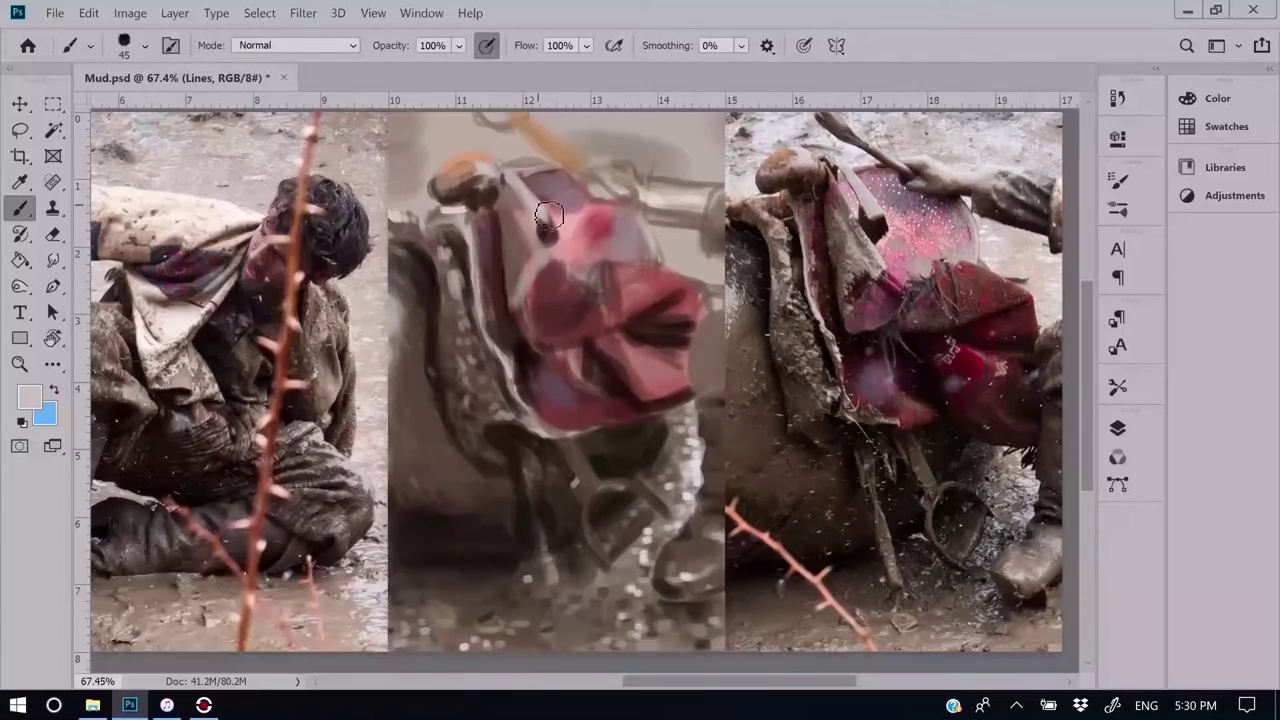
pyautogui.scroll(3, 528, 197)
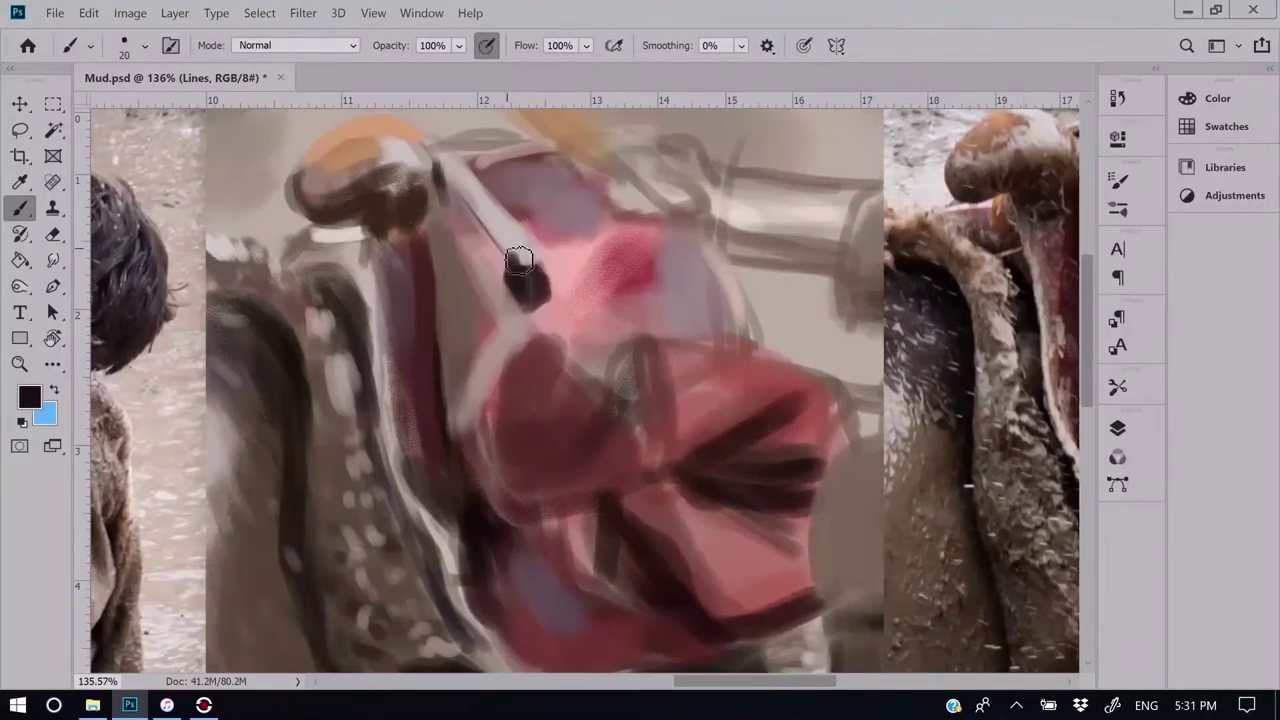
# Step: Paint dark strokes across the red saddle
pyautogui.scroll(-3, 351, 459)
pyautogui.scroll(-2, 351, 459)
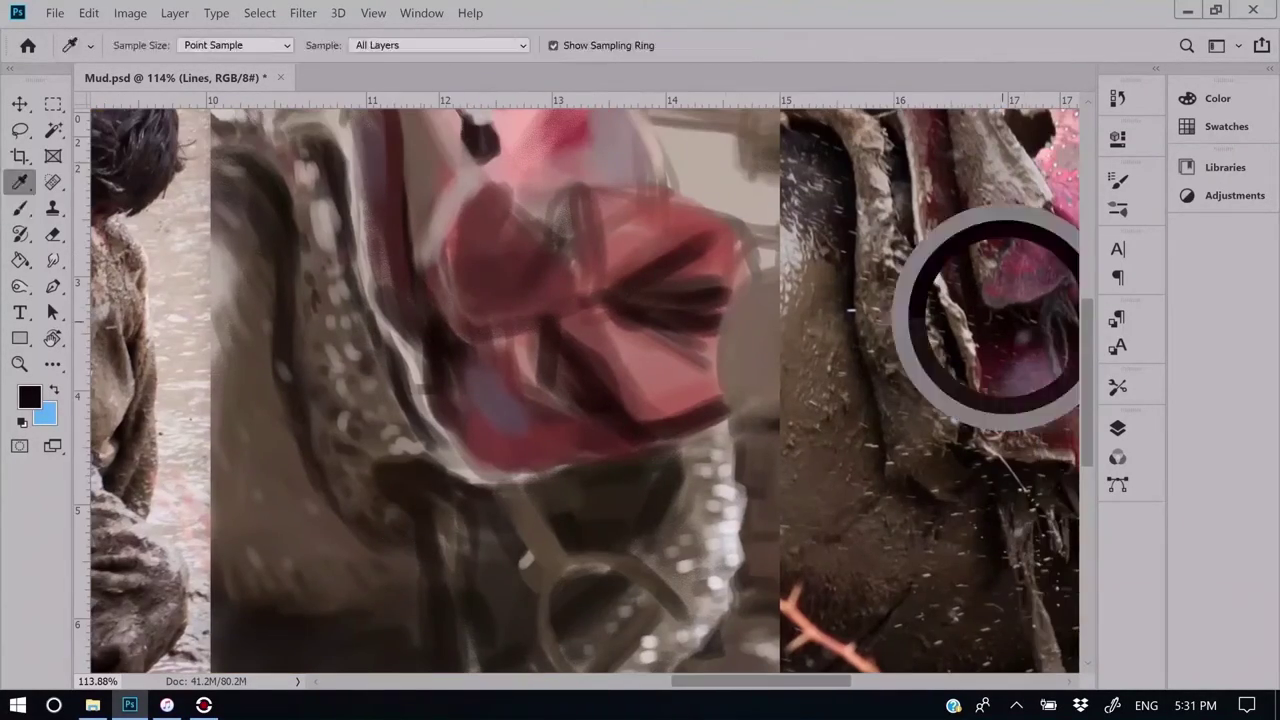
pyautogui.scroll(-2, 351, 459)
pyautogui.scroll(-1, 429, 377)
pyautogui.moveTo(429, 377)
pyautogui.mouseDown()
pyautogui.moveTo(471, 506)
pyautogui.moveTo(437, 494)
pyautogui.mouseUp()
pyautogui.keyDown('alt'); pyautogui.click(437, 494); pyautogui.keyUp('alt')
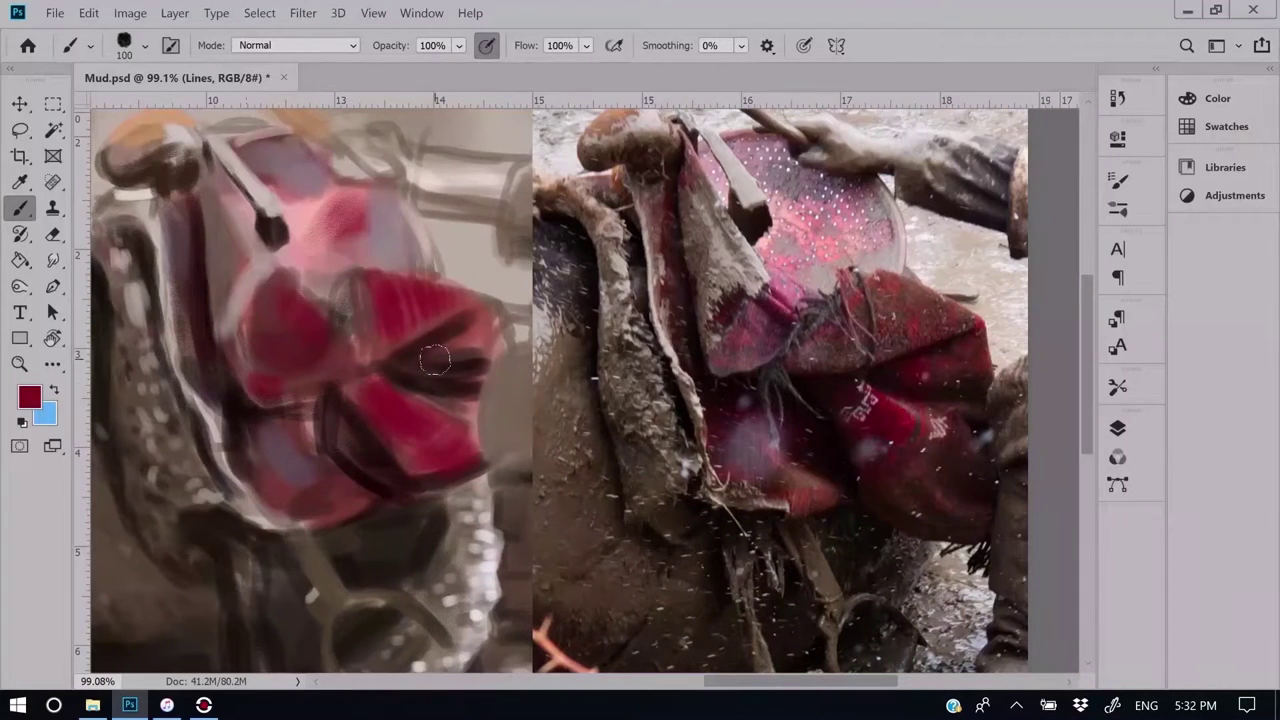
# Step: Smooth red over the saddle's upper part and lighten the strap with beige strokes
pyautogui.keyDown('alt'); pyautogui.click(300, 386); pyautogui.keyUp('alt')
pyautogui.moveTo(340, 360); pyautogui.dragTo(430, 305)
pyautogui.keyDown('alt'); pyautogui.click(353, 410); pyautogui.keyUp('alt')
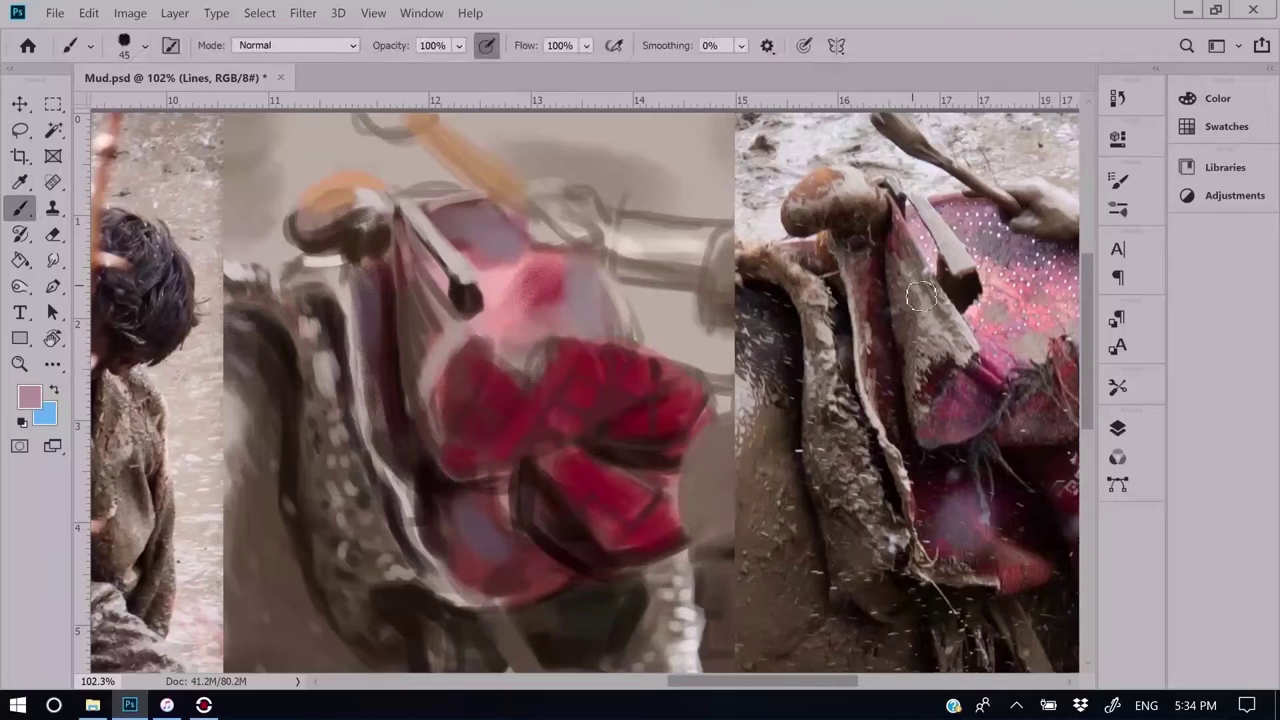
pyautogui.keyDown('alt'); pyautogui.click(411, 236); pyautogui.keyUp('alt')
pyautogui.moveTo(410, 280); pyautogui.dragTo(450, 360)
pyautogui.keyDown('alt'); pyautogui.click(440, 300); pyautogui.keyUp('alt')
pyautogui.moveTo(440, 280); pyautogui.dragTo(425, 420)
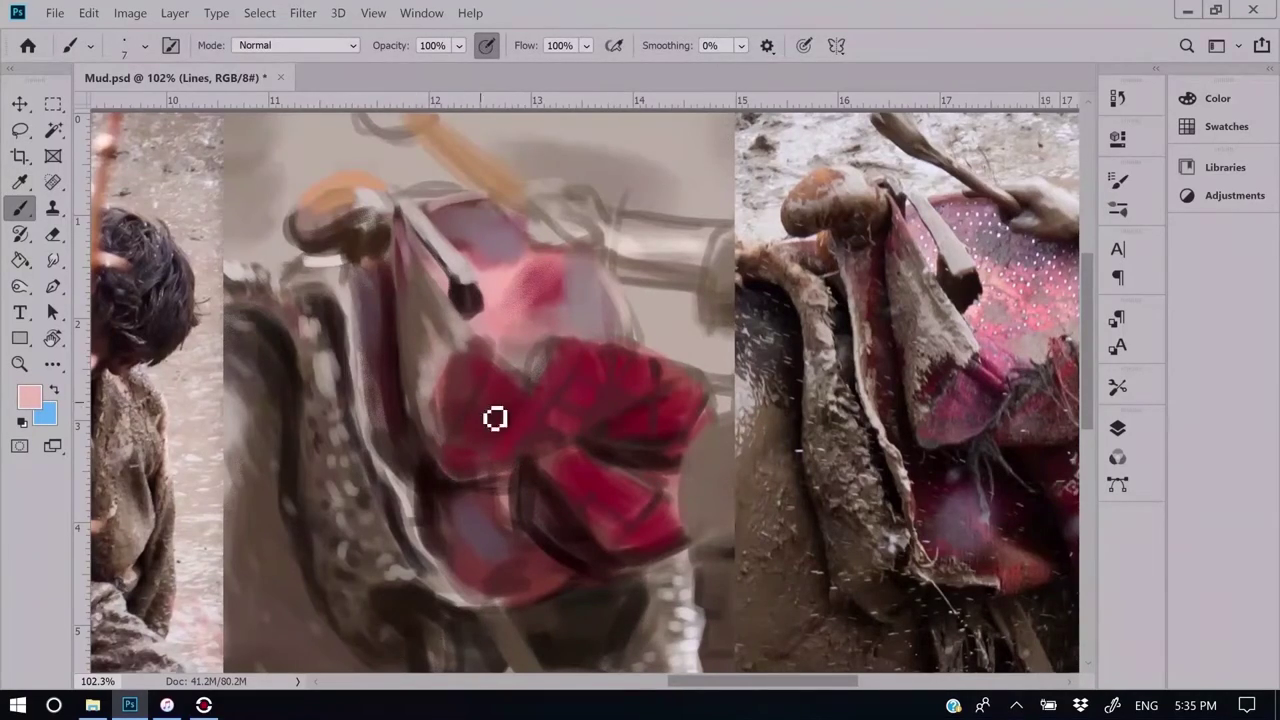
pyautogui.press(']')
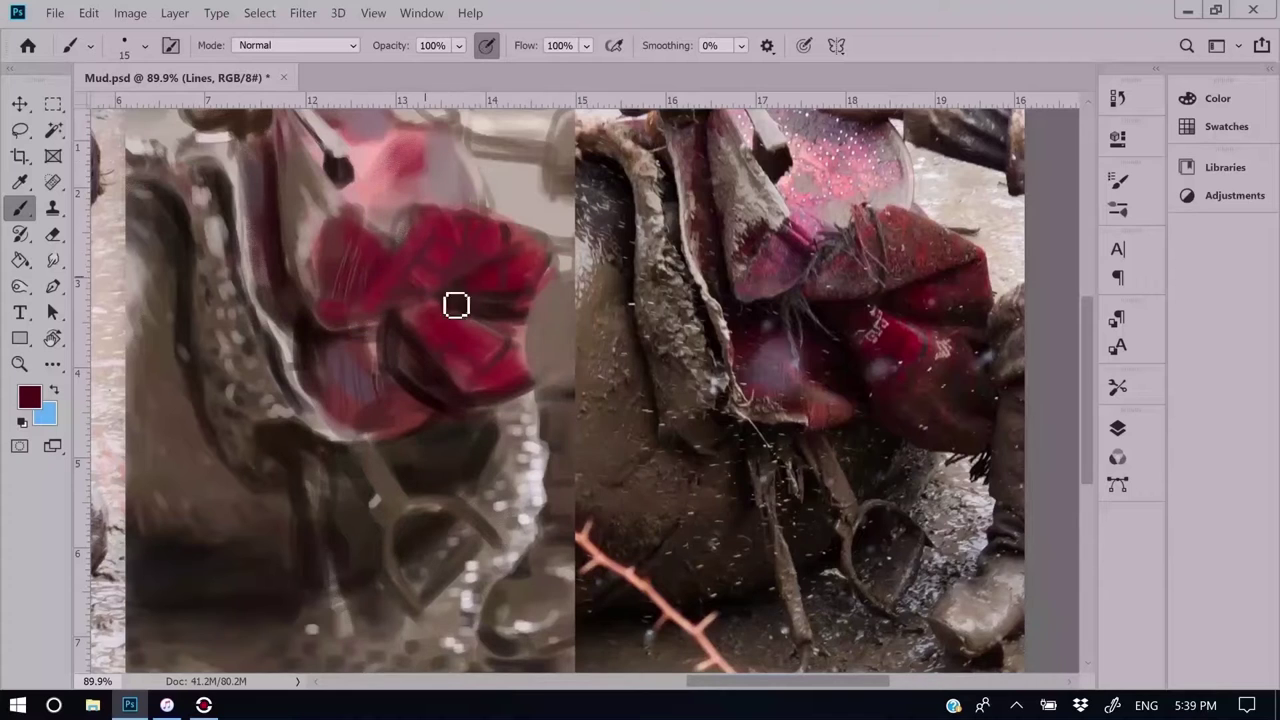
# Step: Hatch dark red and red strokes into the saddle blanket folds
pyautogui.keyDown('alt'); pyautogui.click(373, 383); pyautogui.keyUp('alt')
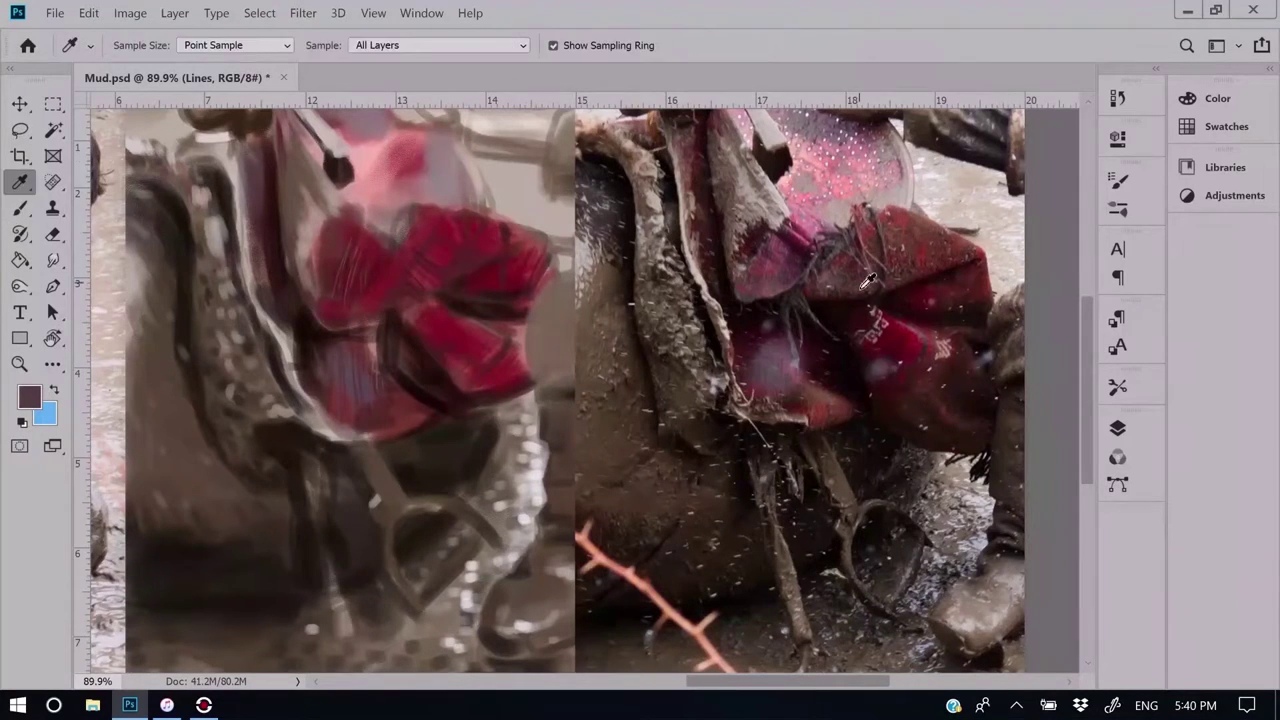
pyautogui.keyDown('alt'); pyautogui.click(850, 260); pyautogui.keyUp('alt')
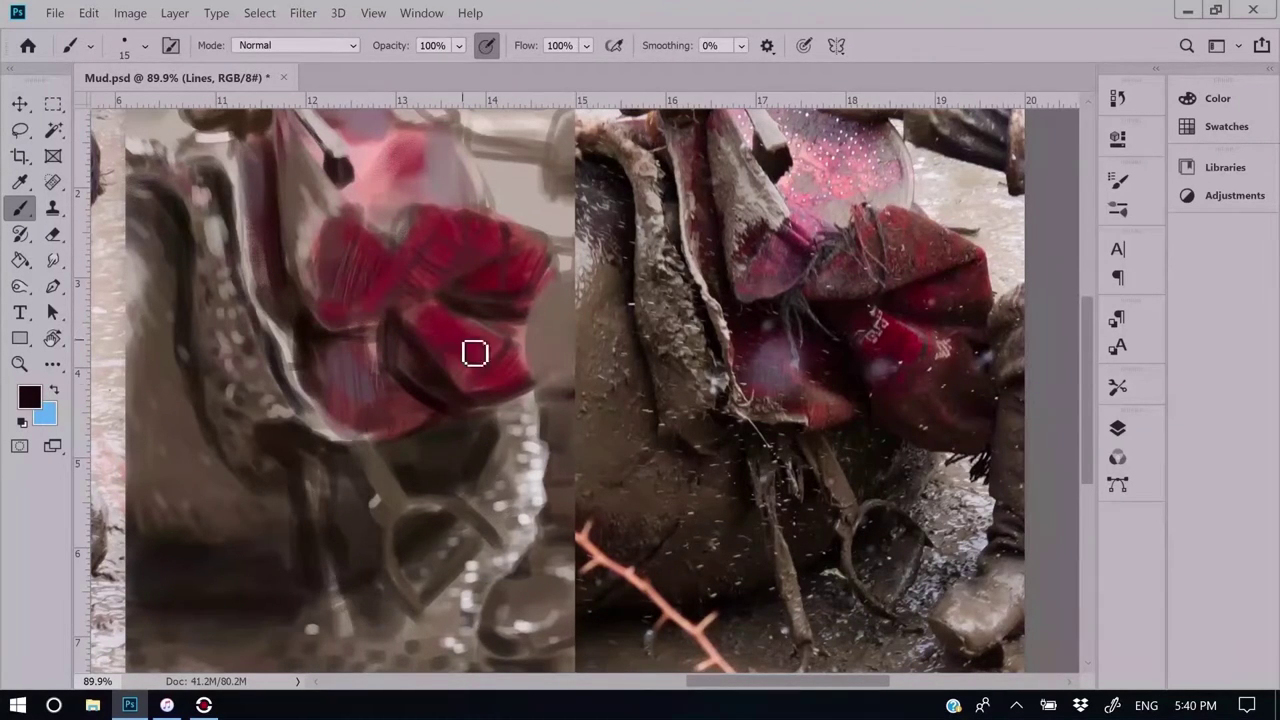
pyautogui.moveTo(322, 226)
pyautogui.mouseDown()
pyautogui.moveTo(357, 294)
pyautogui.moveTo(371, 266)
pyautogui.mouseUp()
pyautogui.moveTo(360, 222); pyautogui.dragTo(412, 270)
pyautogui.keyDown('alt'); pyautogui.click(425, 410); pyautogui.keyUp('alt')
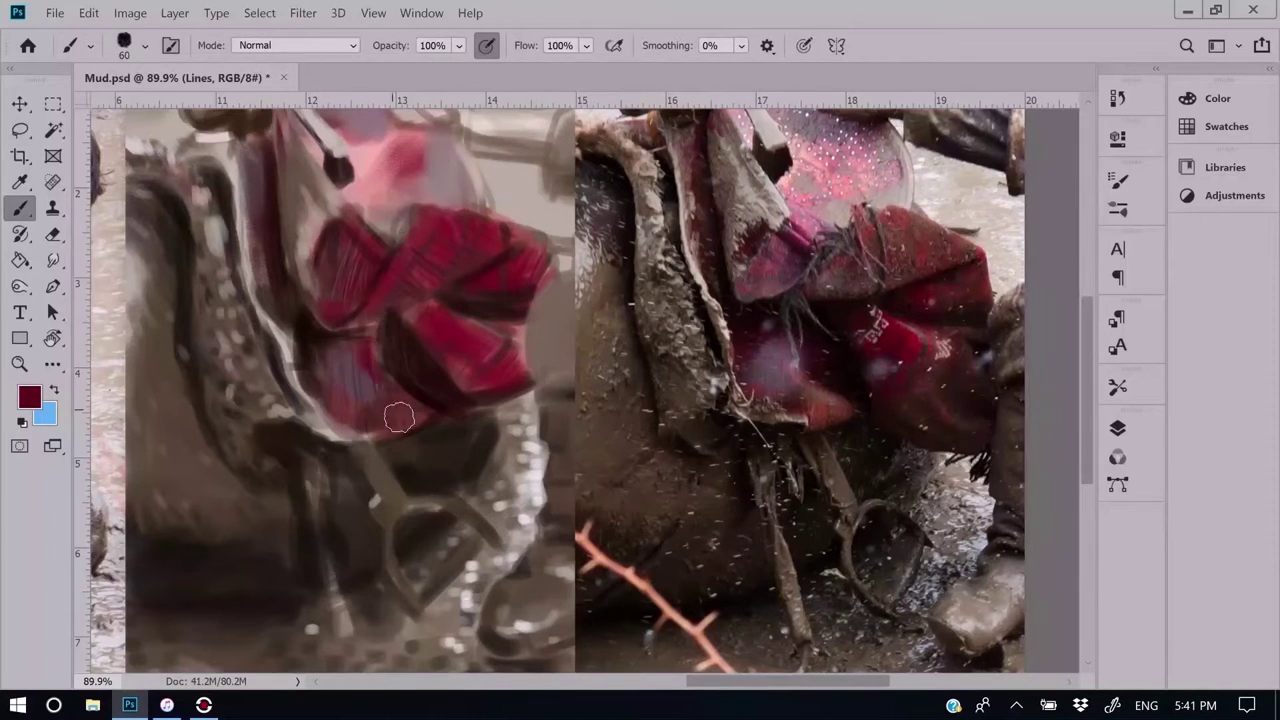
pyautogui.keyDown('alt'); pyautogui.click(841, 379); pyautogui.keyUp('alt')
pyautogui.moveTo(440, 225); pyautogui.dragTo(519, 240)
pyautogui.keyDown('alt'); pyautogui.click(841, 379); pyautogui.keyUp('alt')
pyautogui.moveTo(355, 220); pyautogui.dragTo(380, 285)
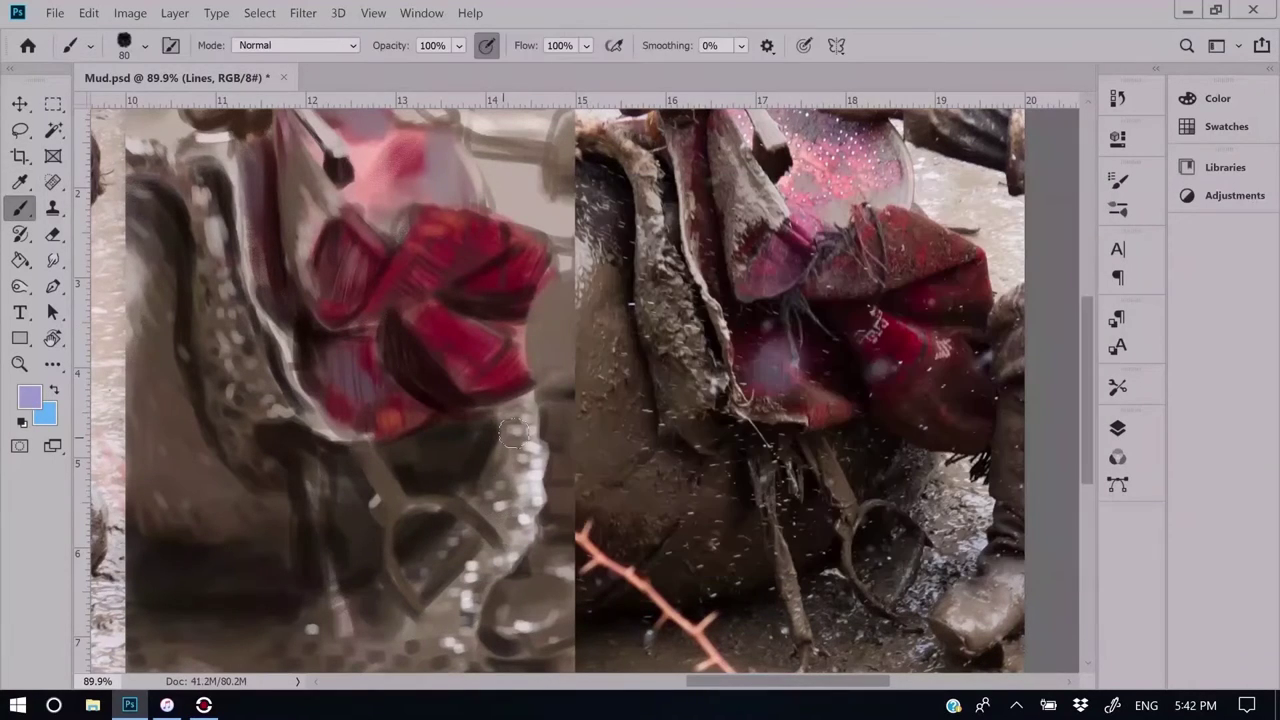
# Step: Deepen the blanket folds with dark strokes and cover the pink area with maroon
pyautogui.keyDown('alt'); pyautogui.click(762, 344); pyautogui.keyUp('alt')
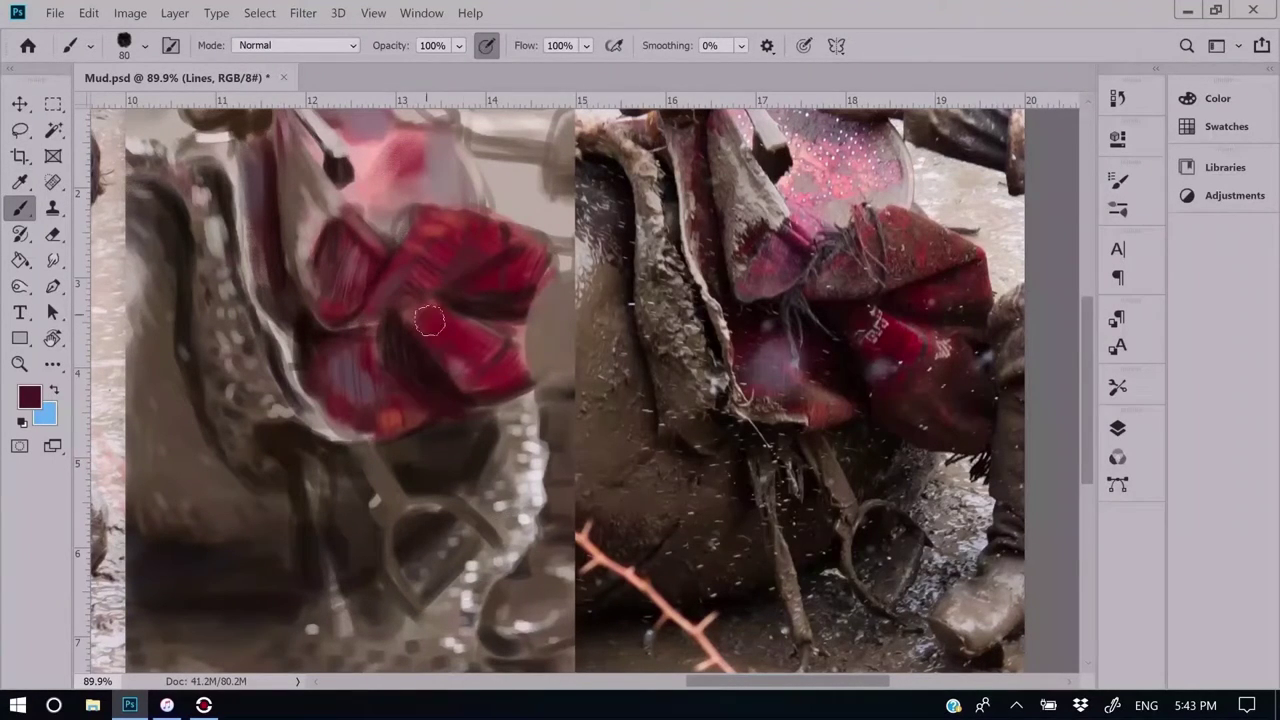
pyautogui.moveTo(427, 392); pyautogui.dragTo(495, 335)
pyautogui.scroll(5, 480, 420)
pyautogui.moveTo(508, 491); pyautogui.dragTo(543, 413)
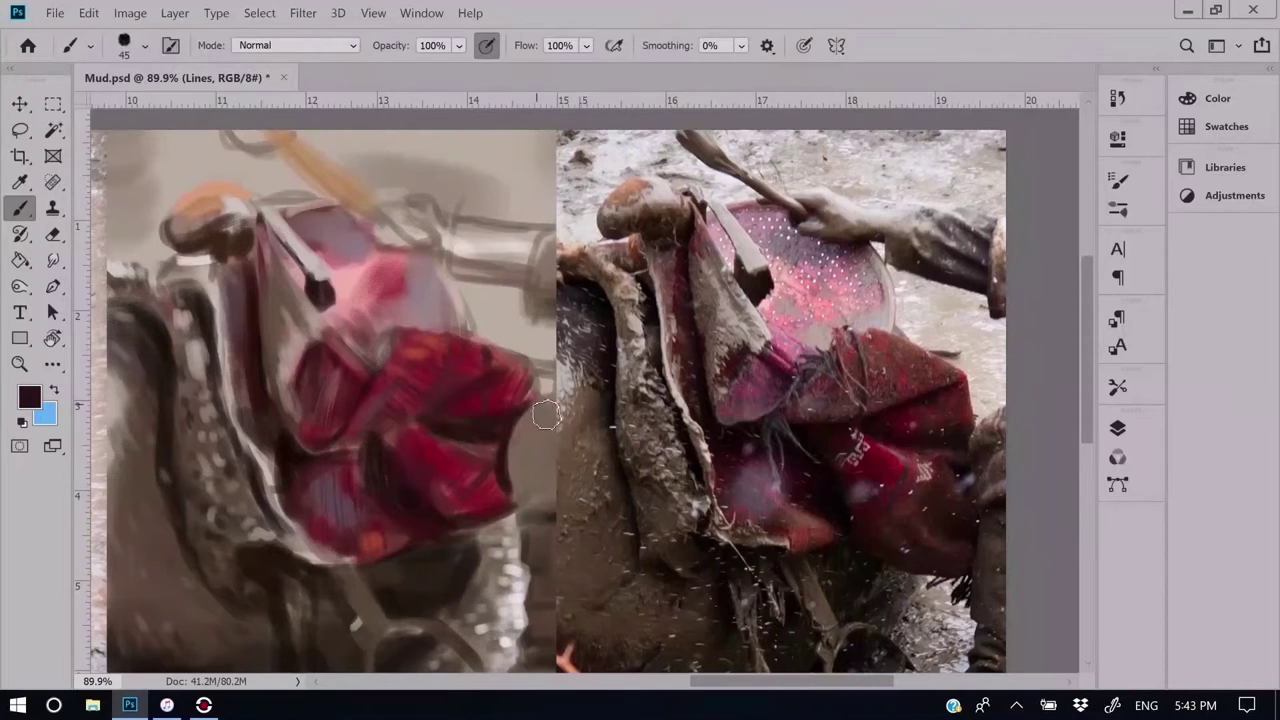
pyautogui.keyDown('alt'); pyautogui.click(265, 280); pyautogui.keyUp('alt')
pyautogui.moveTo(330, 240); pyautogui.dragTo(410, 300)
# Step: Paint tan strokes onto the cap of the orange saddle horn
pyautogui.keyDown('alt'); pyautogui.click(205, 205); pyautogui.keyUp('alt')
pyautogui.moveTo(230, 215)
pyautogui.mouseDown()
pyautogui.moveTo(215, 262)
pyautogui.moveTo(240, 248)
pyautogui.mouseUp()
pyautogui.keyDown('alt'); pyautogui.click(345, 295); pyautogui.keyUp('alt')
pyautogui.click(1117, 428)
pyautogui.click(975, 418)
# Step: Paint the rider's grey sleeve and outline it with dark strokes
pyautogui.moveTo(460, 222); pyautogui.dragTo(465, 280)
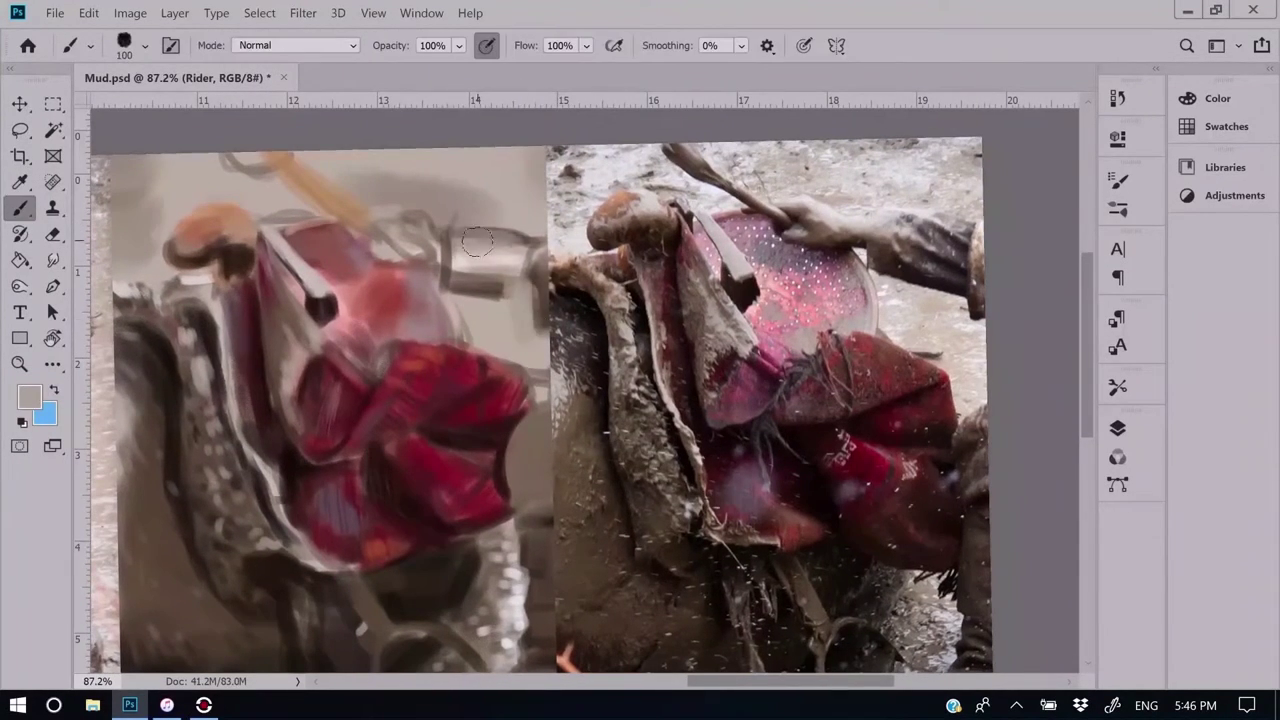
pyautogui.keyDown('alt'); pyautogui.click(990, 226); pyautogui.keyUp('alt')
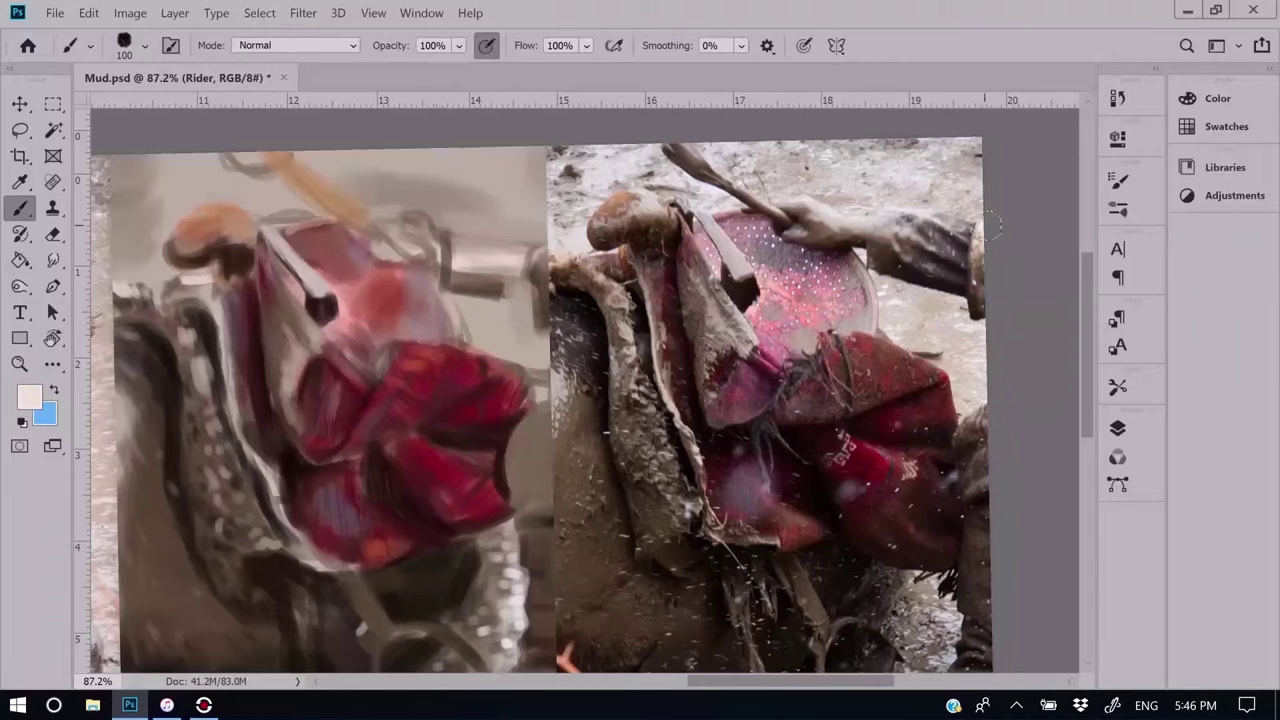
pyautogui.press('[')
pyautogui.press('[')
pyautogui.press('[')
pyautogui.keyDown('alt'); pyautogui.click(540, 258); pyautogui.keyUp('alt')
pyautogui.scroll(3, 640, 400)
pyautogui.press('[')
pyautogui.press('[')
pyautogui.press('[')
pyautogui.moveTo(204, 400)
pyautogui.mouseDown()
pyautogui.moveTo(342, 415)
pyautogui.moveTo(210, 300)
pyautogui.mouseUp()
pyautogui.moveTo(294, 310)
pyautogui.mouseDown()
pyautogui.moveTo(222, 347)
pyautogui.moveTo(320, 400)
pyautogui.moveTo(340, 340)
pyautogui.mouseUp()
# Step: Add light grey highlights to the sleeve, then repaint it darker
pyautogui.keyDown('alt'); pyautogui.click(250, 250); pyautogui.keyUp('alt')
pyautogui.press('[')
pyautogui.press('[')
pyautogui.press('[')
pyautogui.moveTo(230, 370)
pyautogui.mouseDown()
pyautogui.moveTo(260, 320)
pyautogui.moveTo(350, 320)
pyautogui.mouseUp()
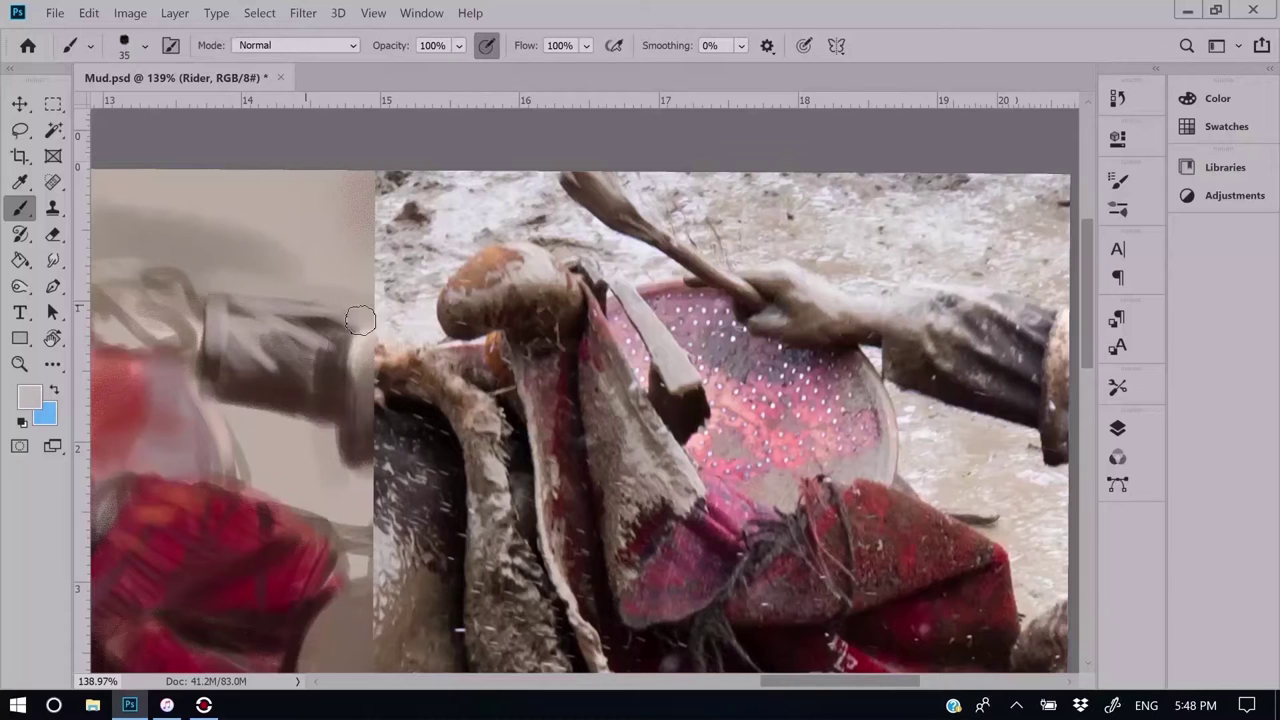
pyautogui.moveTo(230, 330); pyautogui.dragTo(300, 320)
pyautogui.keyDown('alt'); pyautogui.click(300, 365); pyautogui.keyUp('alt')
pyautogui.moveTo(234, 377)
pyautogui.mouseDown()
pyautogui.moveTo(300, 390)
pyautogui.moveTo(336, 338)
pyautogui.moveTo(270, 385)
pyautogui.moveTo(333, 372)
pyautogui.moveTo(270, 320)
pyautogui.moveTo(420, 340)
pyautogui.mouseUp()
pyautogui.keyDown('alt'); pyautogui.click(295, 385); pyautogui.keyUp('alt')
pyautogui.press('[')
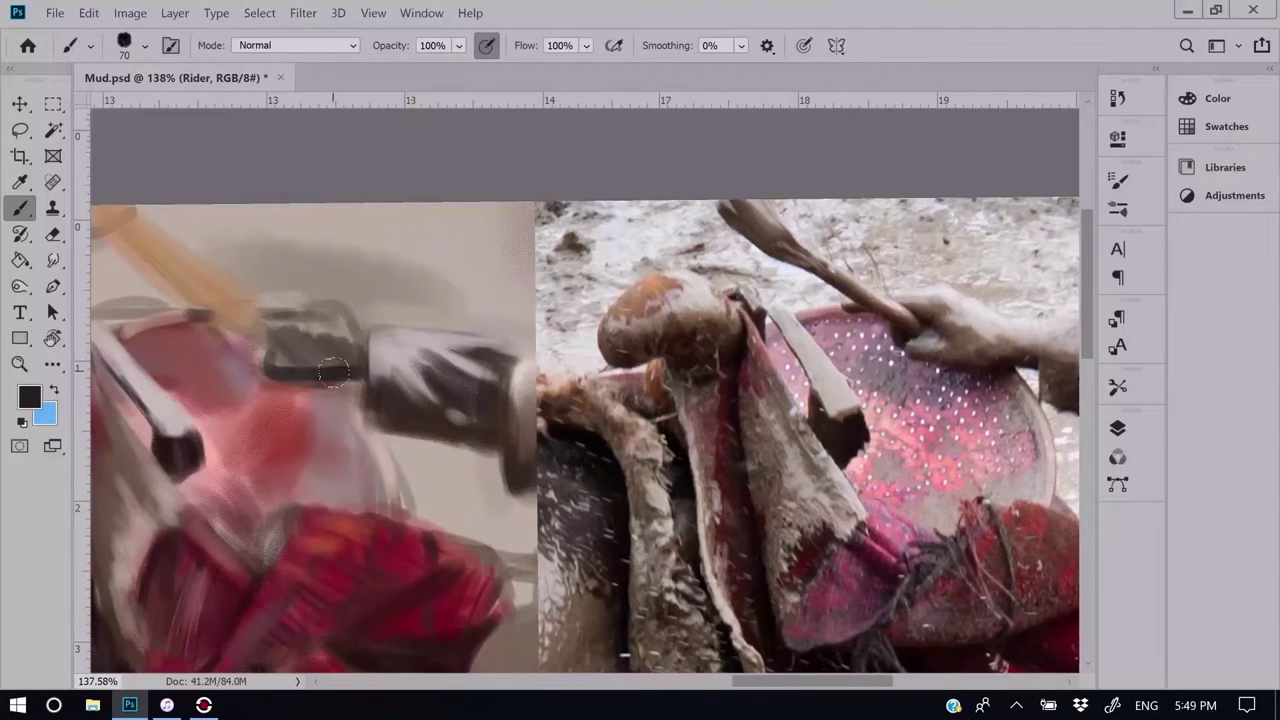
# Step: Extend the dark bar toward the top-left with a light stroke along it
pyautogui.keyDown('alt'); pyautogui.click(250, 290); pyautogui.keyUp('alt')
pyautogui.press('[')
pyautogui.press('[')
pyautogui.press('[')
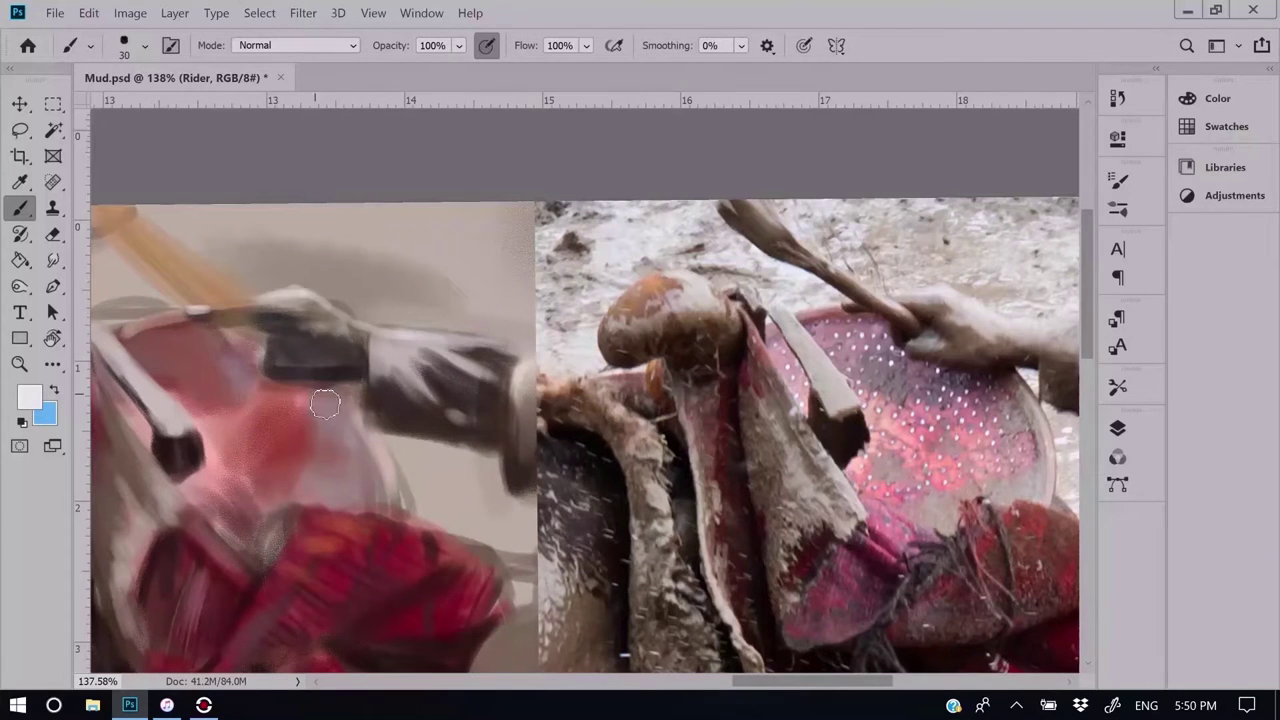
pyautogui.keyDown('alt'); pyautogui.click(300, 371); pyautogui.keyUp('alt')
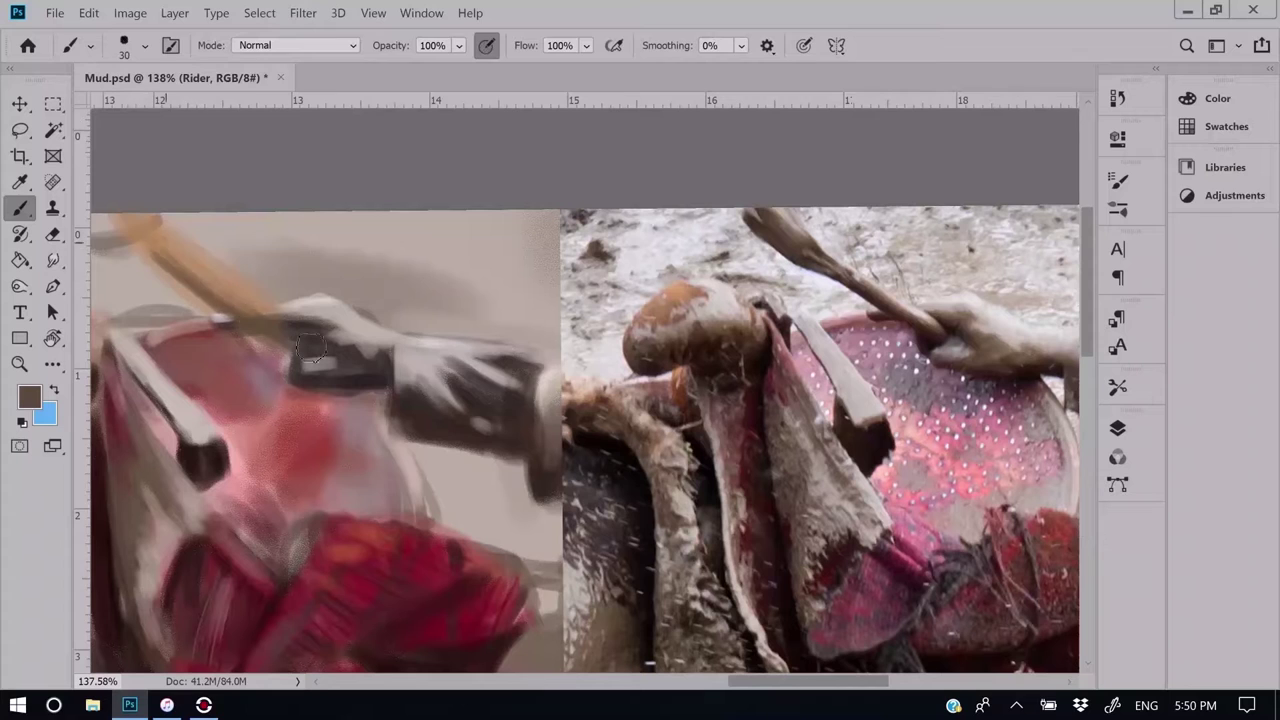
pyautogui.press(']')
pyautogui.press(']')
pyautogui.moveTo(179, 188); pyautogui.dragTo(319, 236)
pyautogui.moveTo(220, 266); pyautogui.dragTo(295, 300)
pyautogui.keyDown('alt'); pyautogui.click(250, 285); pyautogui.keyUp('alt')
pyautogui.keyDown('alt'); pyautogui.click(300, 300); pyautogui.keyUp('alt')
pyautogui.press('[')
pyautogui.press('[')
pyautogui.moveTo(225, 265); pyautogui.dragTo(347, 345)
# Step: Highlight the bar in light beige and cover the grey blob on the red edge
pyautogui.keyDown('alt'); pyautogui.click(300, 290); pyautogui.keyUp('alt')
pyautogui.press('[')
pyautogui.press('[')
pyautogui.moveTo(278, 268)
pyautogui.mouseDown()
pyautogui.moveTo(420, 375)
pyautogui.moveTo(209, 326)
pyautogui.mouseUp()
pyautogui.keyDown('alt'); pyautogui.click(420, 380); pyautogui.keyUp('alt')
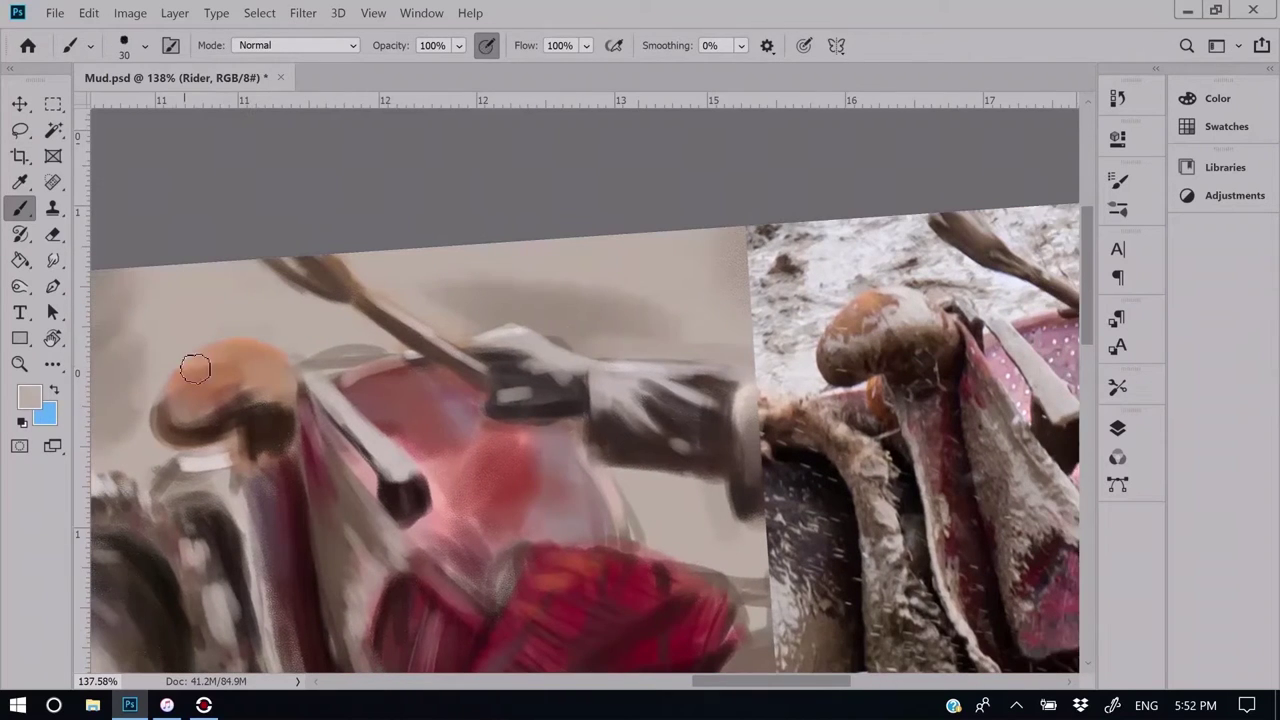
pyautogui.moveTo(301, 371); pyautogui.dragTo(390, 352)
pyautogui.keyDown('alt'); pyautogui.click(374, 376); pyautogui.keyUp('alt')
# Step: Brush soft mauve and blue-purple tones over the saddle seat
pyautogui.moveTo(650, 470)
pyautogui.mouseDown()
pyautogui.moveTo(370, 370)
pyautogui.moveTo(418, 377)
pyautogui.mouseUp()
pyautogui.press(']')
pyautogui.press(']')
pyautogui.press(']')
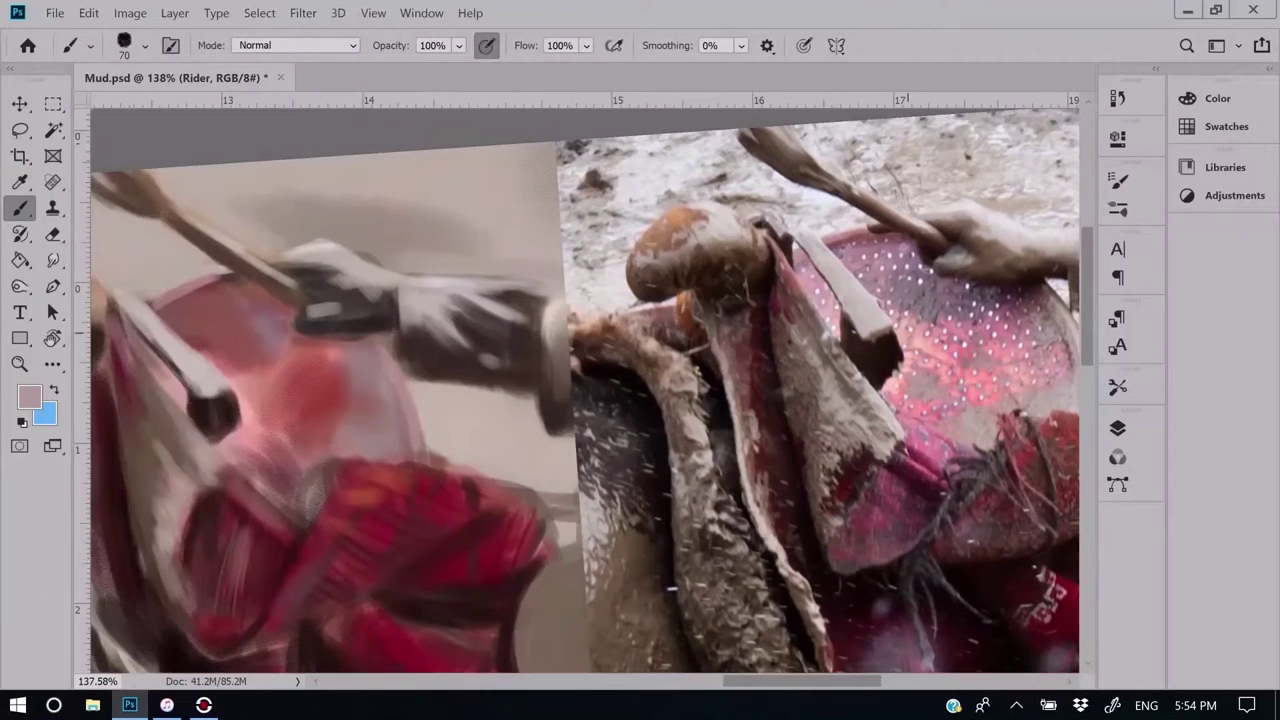
pyautogui.keyDown('alt'); pyautogui.click(418, 377); pyautogui.keyUp('alt')
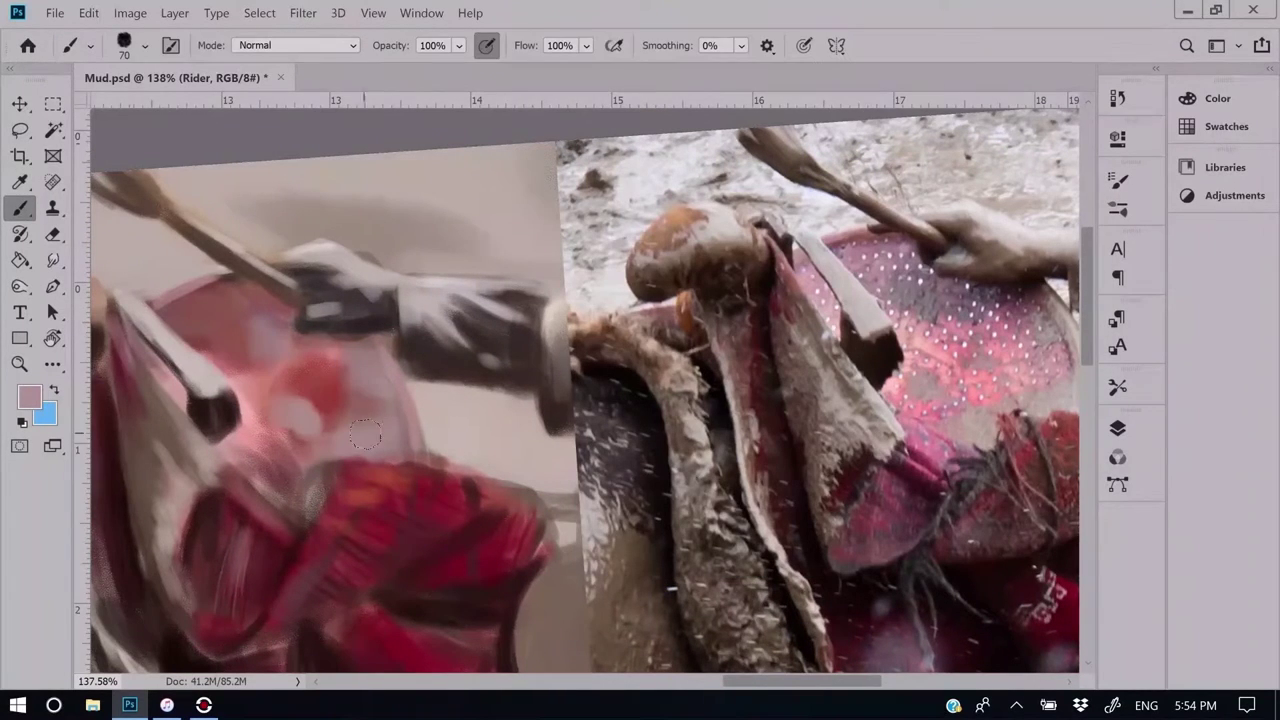
pyautogui.keyDown('alt'); pyautogui.click(390, 420); pyautogui.keyUp('alt')
pyautogui.moveTo(380, 450); pyautogui.dragTo(380, 383)
pyautogui.keyDown('alt'); pyautogui.click(380, 383); pyautogui.keyUp('alt')
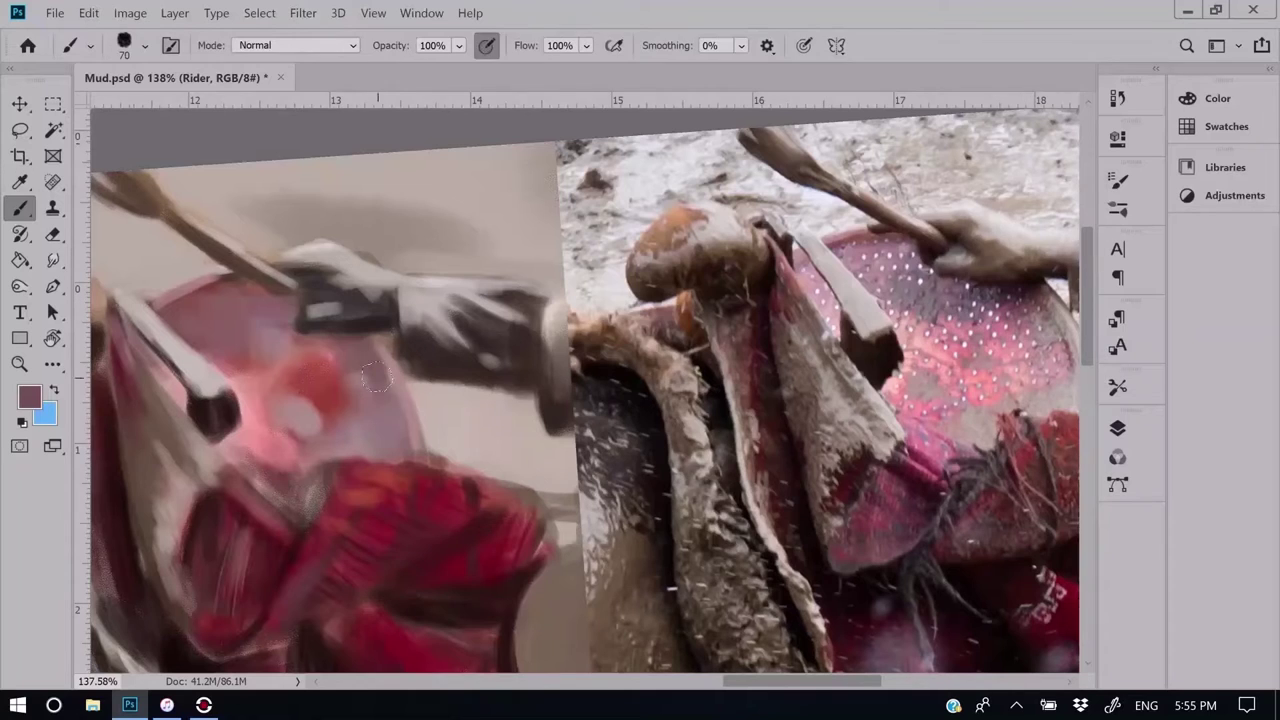
pyautogui.press('Return')
pyautogui.click(246, 340)
# Step: Mix a peach colour and paint peach strokes into the saddle centre
pyautogui.keyDown('alt'); pyautogui.click(245, 460); pyautogui.keyUp('alt')
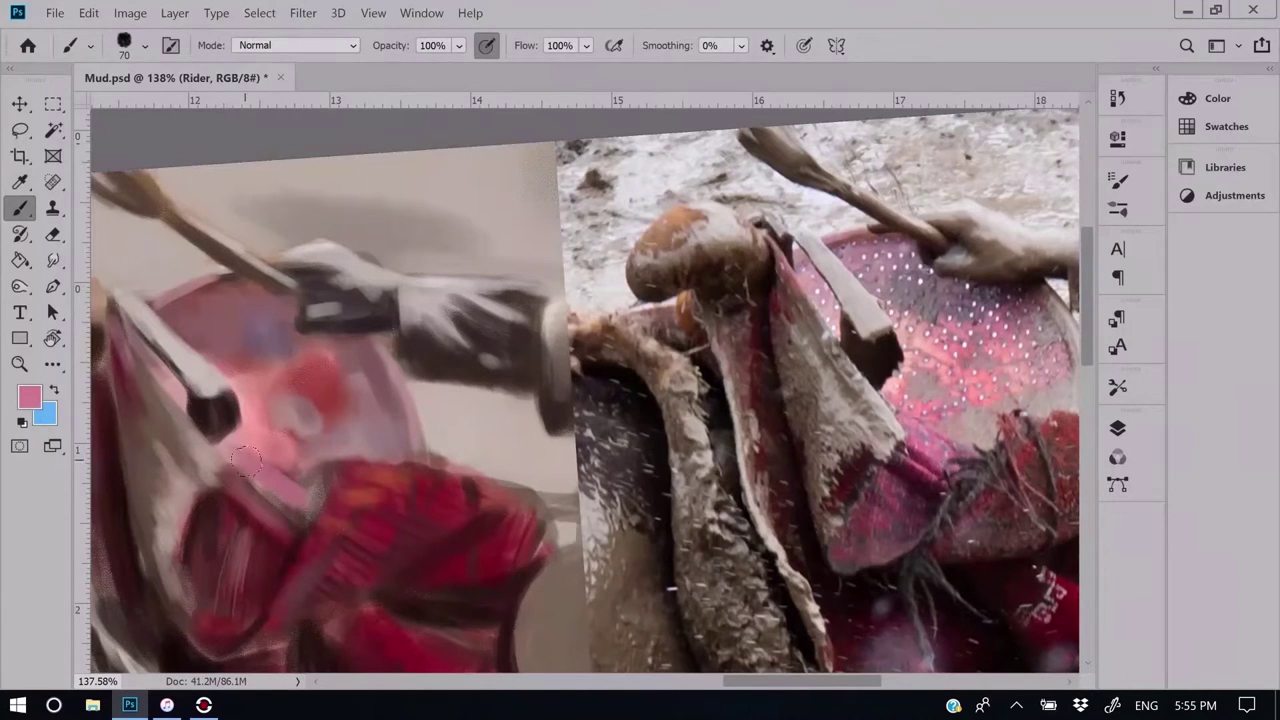
pyautogui.keyDown('alt'); pyautogui.click(240, 456); pyautogui.keyUp('alt')
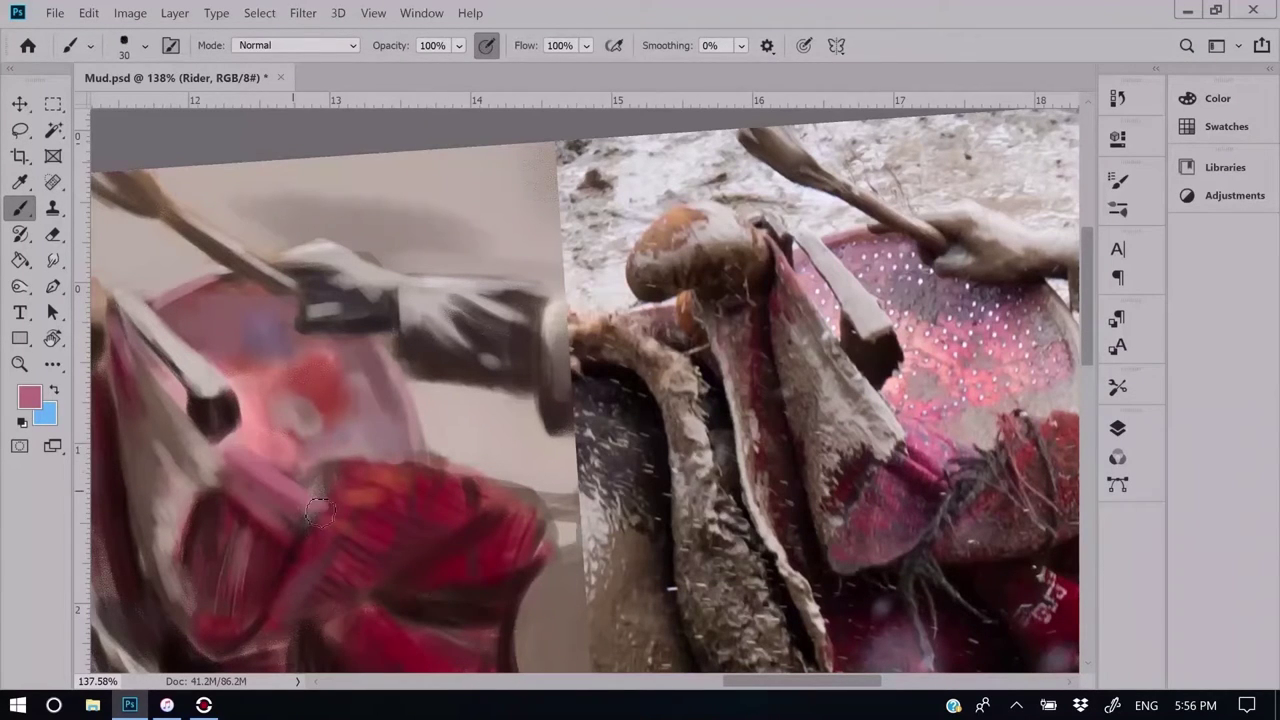
pyautogui.keyDown('alt'); pyautogui.click(316, 525); pyautogui.keyUp('alt')
pyautogui.click(29, 397)
pyautogui.click(771, 394)
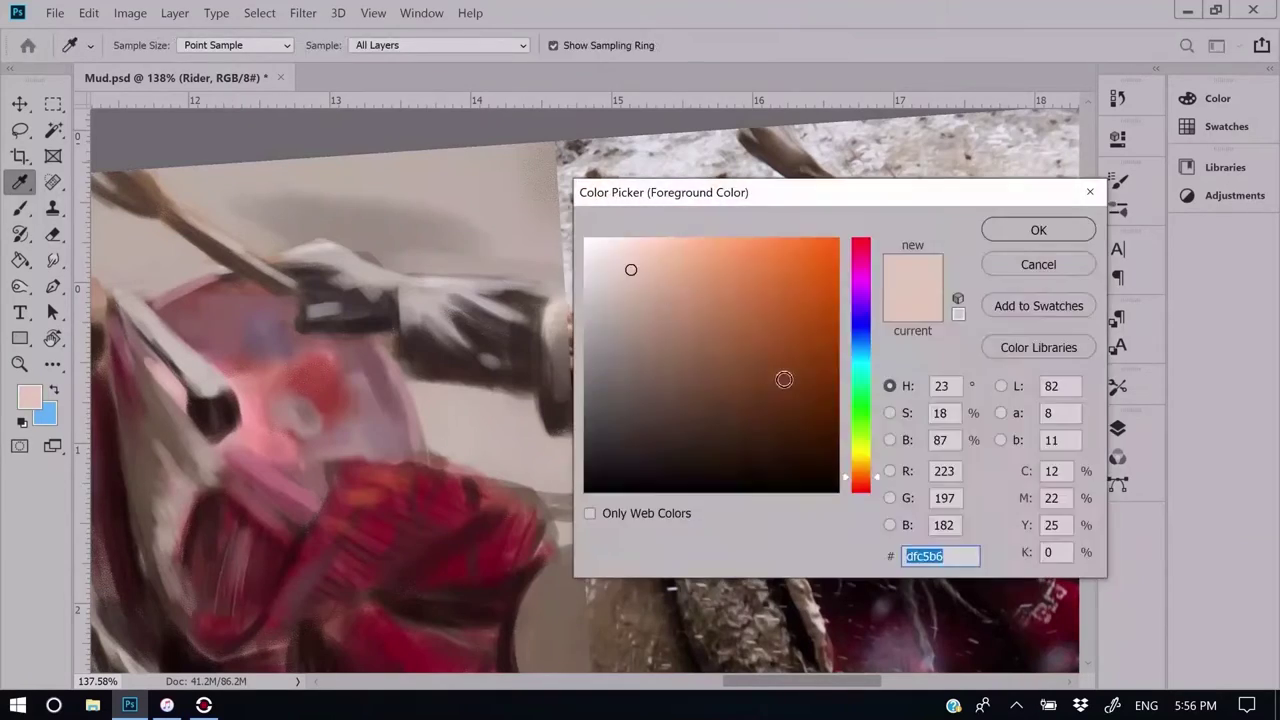
pyautogui.press('Return')
pyautogui.moveTo(225, 365); pyautogui.dragTo(315, 385)
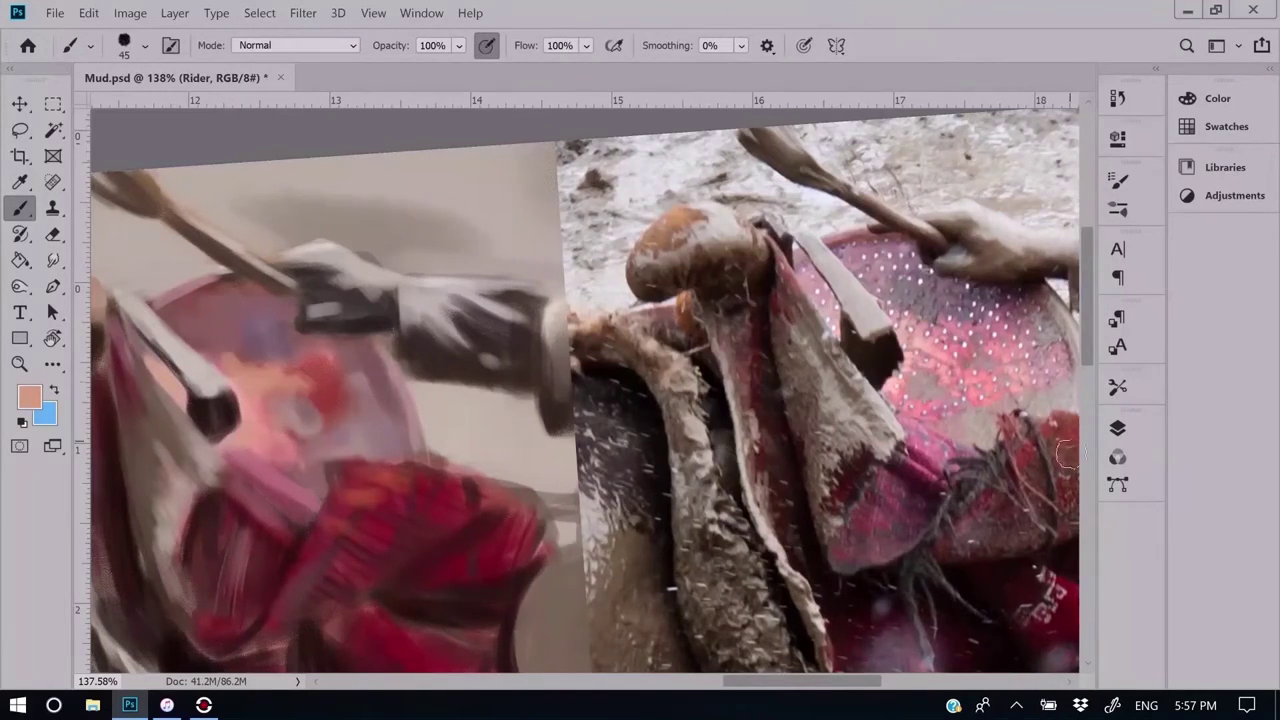
# Step: Sample grey, dark brown and near-black tones and move to the Horse/Mud layer
pyautogui.scroll(-2, 1068, 455)
pyautogui.keyDown('alt'); pyautogui.click(212, 431); pyautogui.keyUp('alt')
pyautogui.press('[')
pyautogui.press('[')
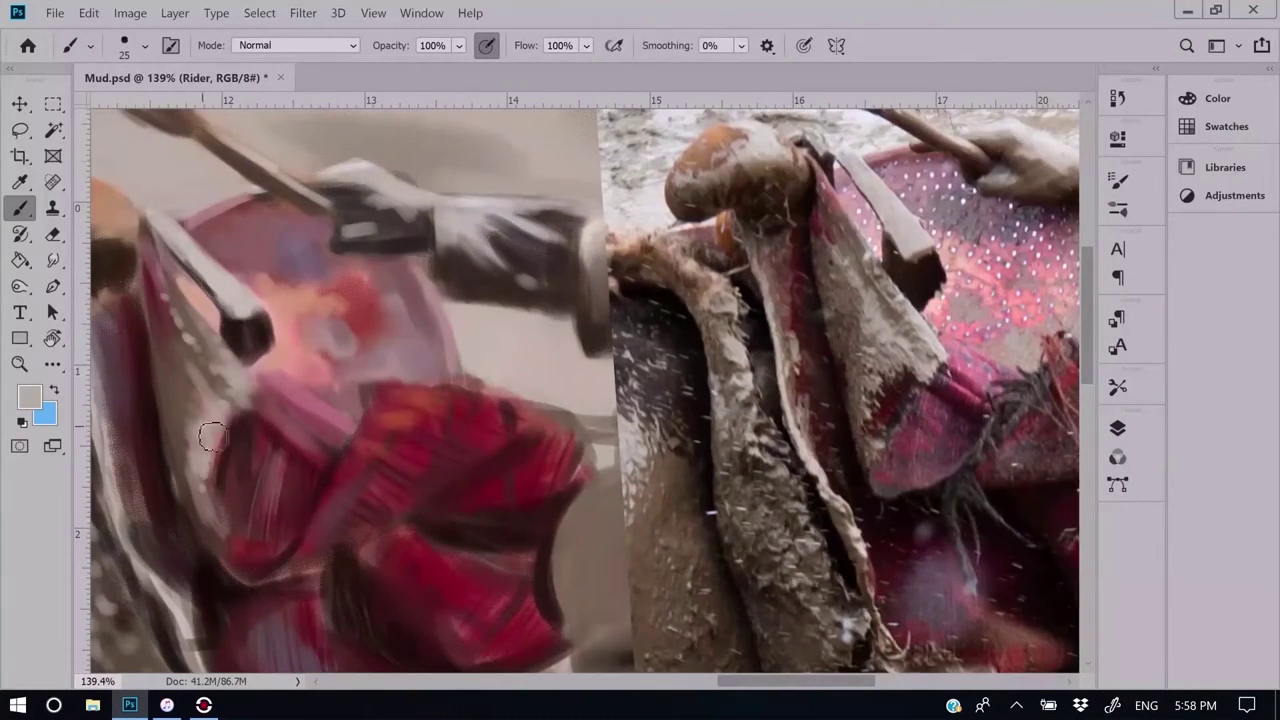
pyautogui.keyDown('alt'); pyautogui.click(220, 402); pyautogui.keyUp('alt')
pyautogui.hscroll(3, 618, 330)
pyautogui.keyDown('alt'); pyautogui.click(309, 323); pyautogui.keyUp('alt')
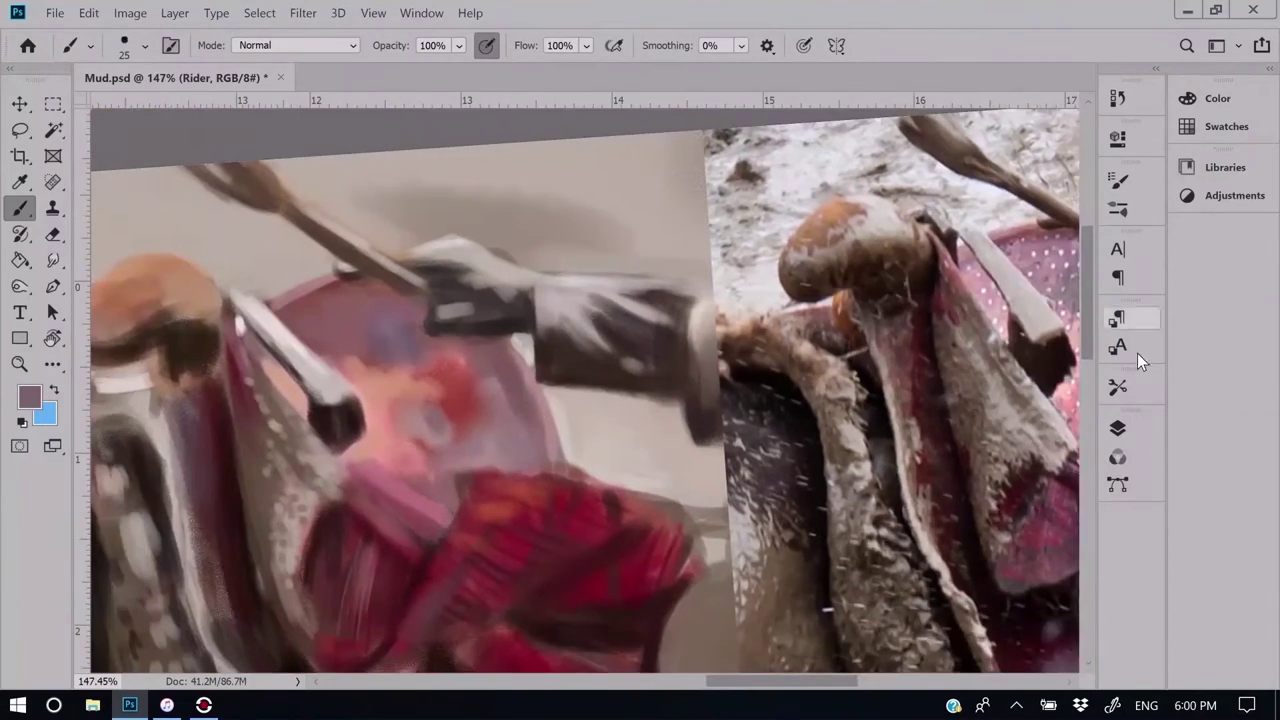
pyautogui.click(1117, 428)
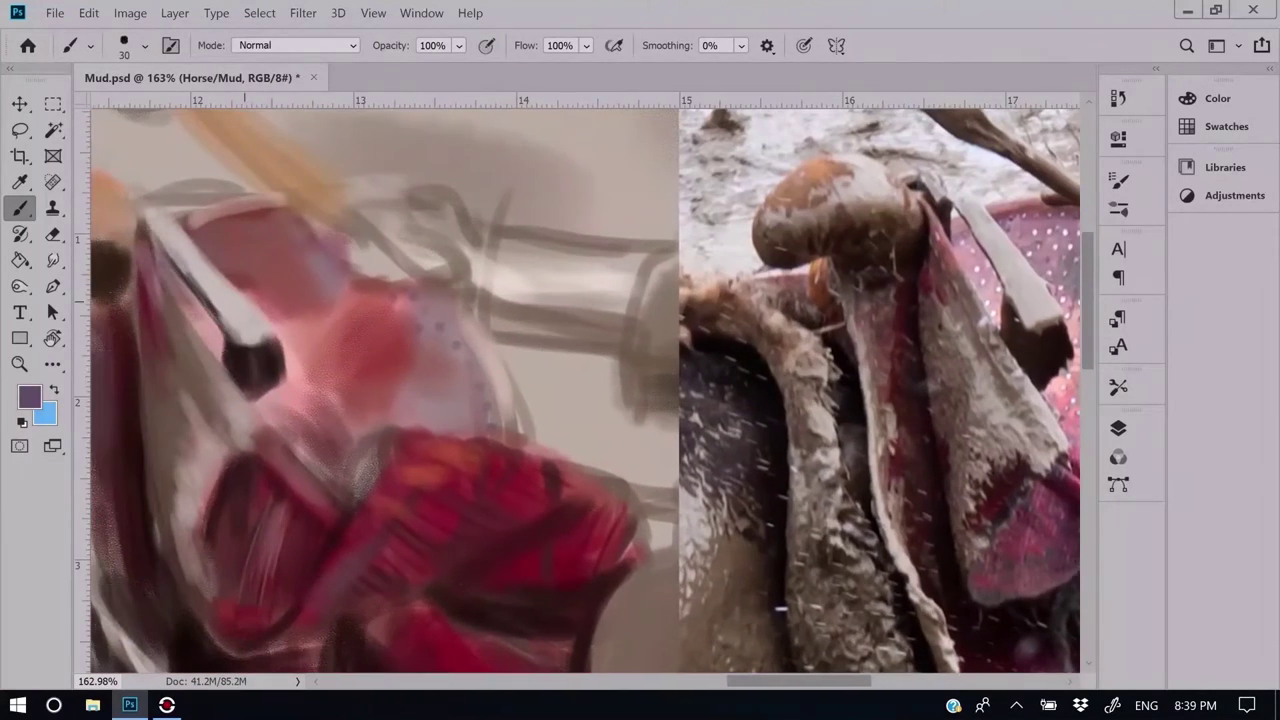
# Step: Sample a muted red and a lighter mauve, then dab purple dots on the pink seat
pyautogui.keyDown('alt'); pyautogui.click(352, 457); pyautogui.keyUp('alt')
pyautogui.keyDown('alt'); pyautogui.click(364, 436); pyautogui.keyUp('alt')
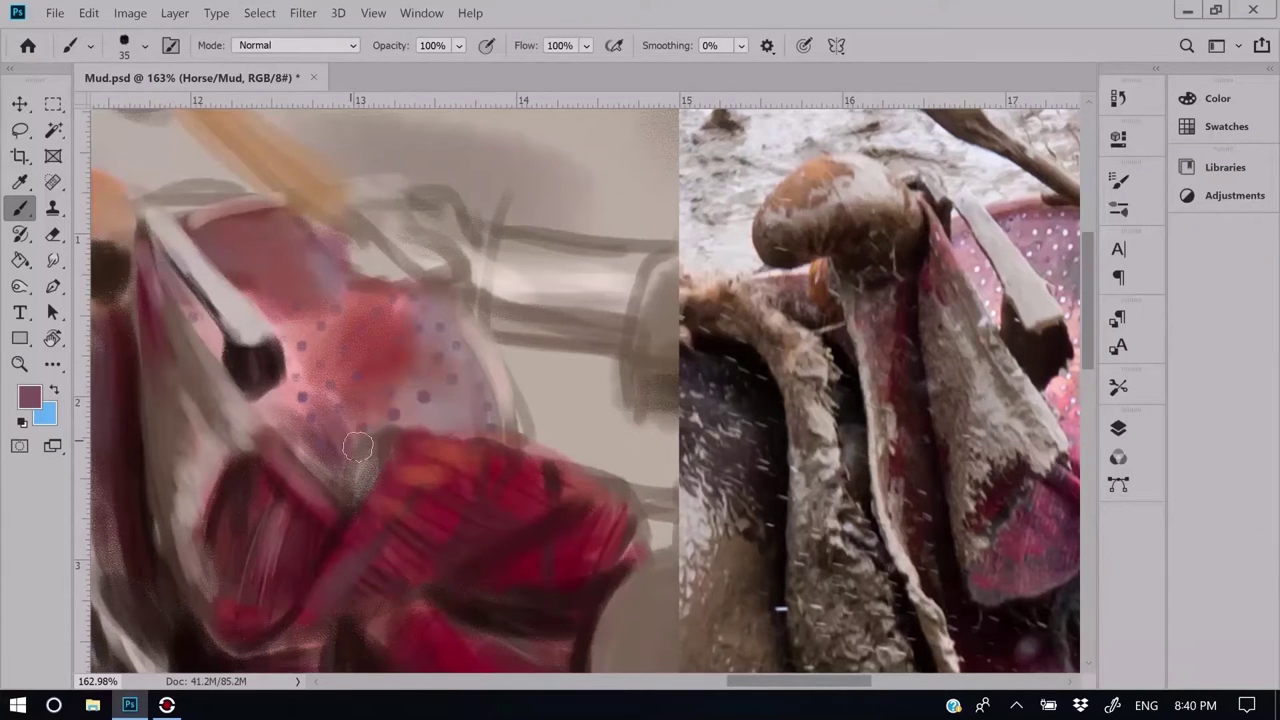
pyautogui.scroll(3, 475, 441)
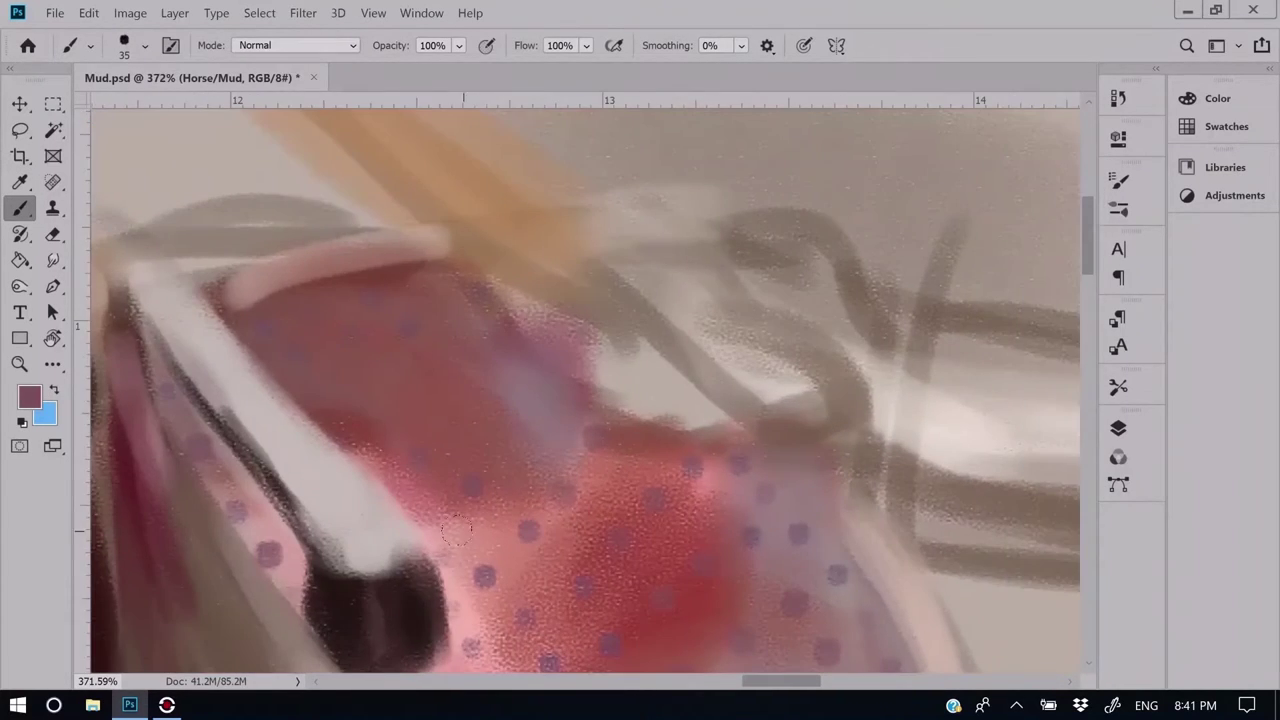
pyautogui.click(504, 453)
pyautogui.click(535, 402)
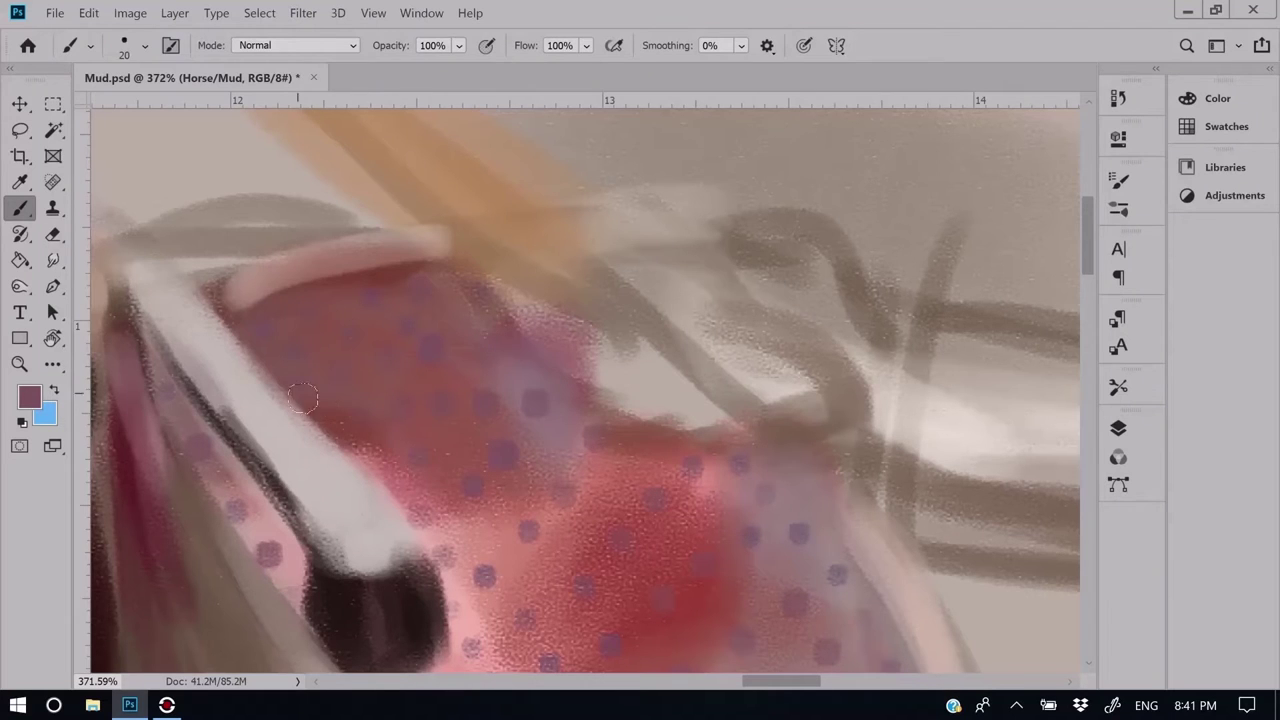
# Step: Sample a beige and dot light perforations across the saddle seat
pyautogui.click(53, 181)
pyautogui.scroll(-3, 600, 400)
pyautogui.click(887, 509)
pyautogui.click(906, 555)
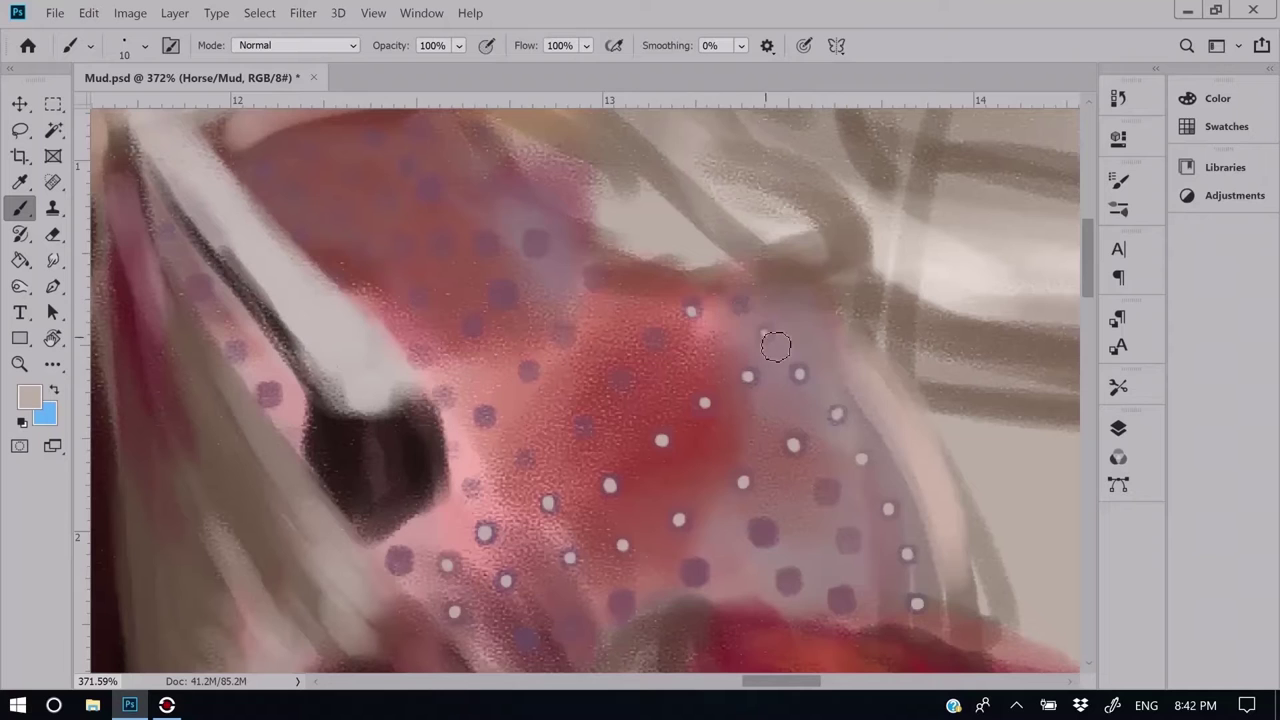
pyautogui.scroll(-2, 801, 591)
pyautogui.hscroll(-2, 627, 560)
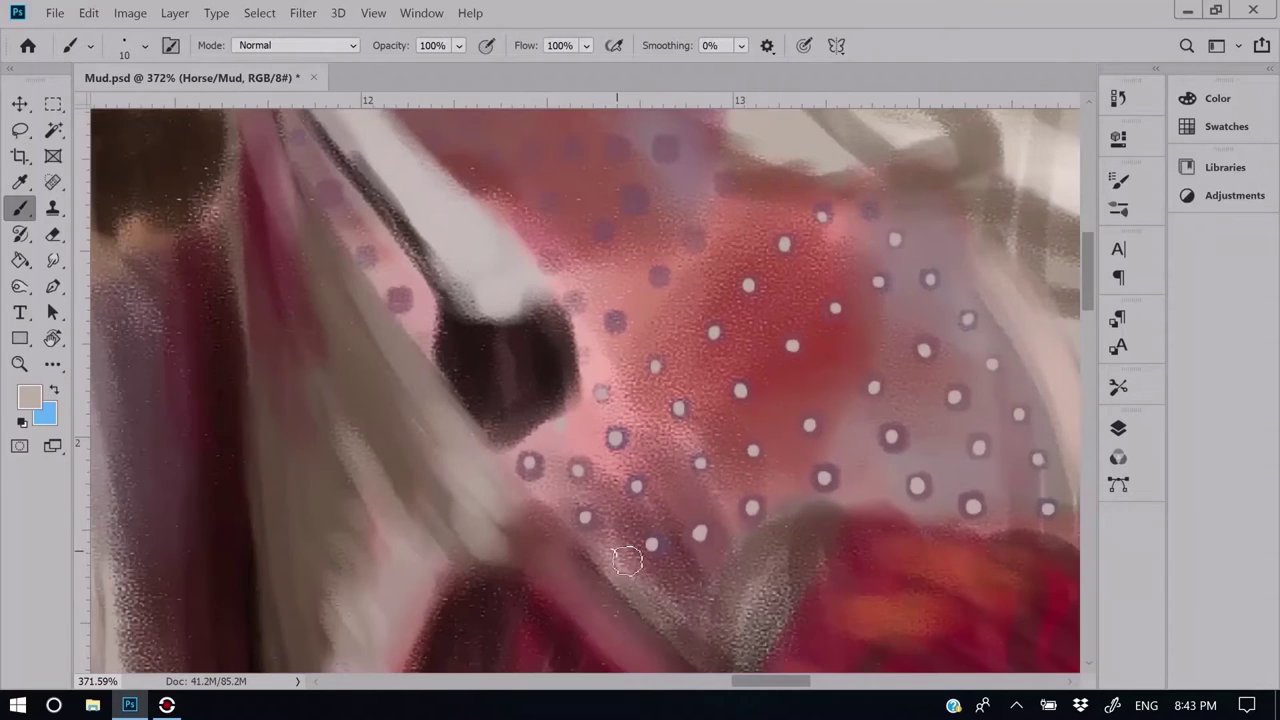
pyautogui.scroll(3, 672, 288)
pyautogui.hscroll(1, 614, 328)
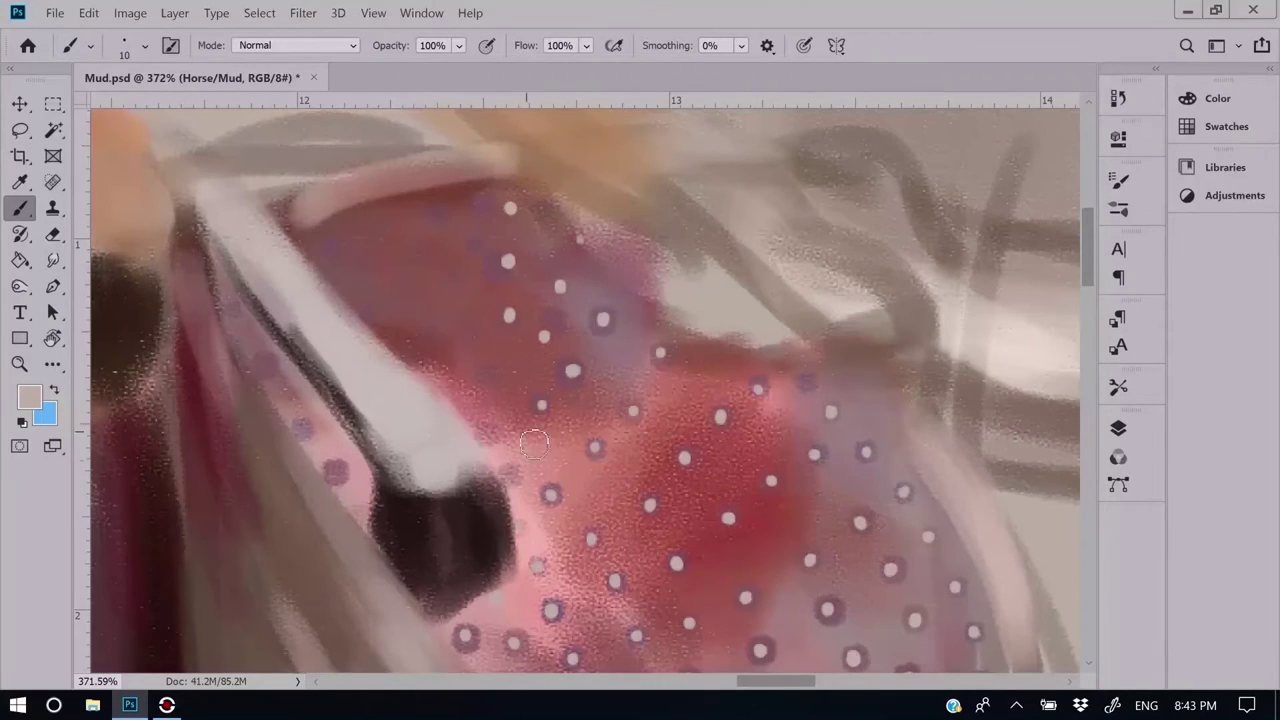
pyautogui.scroll(-5, 247, 318)
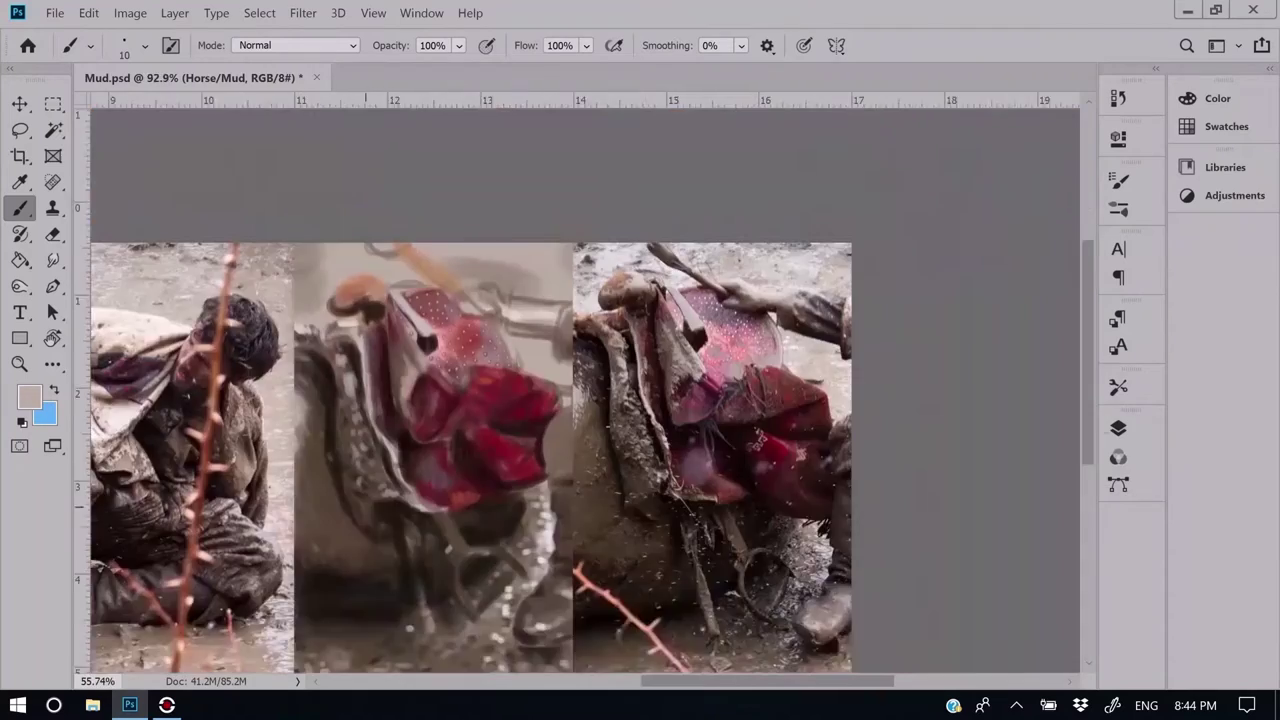
# Step: On the Rider layer, paint pale pink highlights over the orange saddle horn
pyautogui.scroll(5, 648, 276)
pyautogui.keyDown('alt'); pyautogui.click(648, 276); pyautogui.keyUp('alt')
pyautogui.keyDown('alt'); pyautogui.click(650, 270); pyautogui.keyUp('alt')
pyautogui.scroll(-2, 737, 349)
pyautogui.moveTo(211, 301)
pyautogui.mouseDown()
pyautogui.moveTo(255, 345)
pyautogui.moveTo(140, 368)
pyautogui.mouseUp()
# Step: Sample browns and dark grey to deepen the tones of the rider's painted glove
pyautogui.keyDown('alt'); pyautogui.click(195, 360); pyautogui.keyUp('alt')
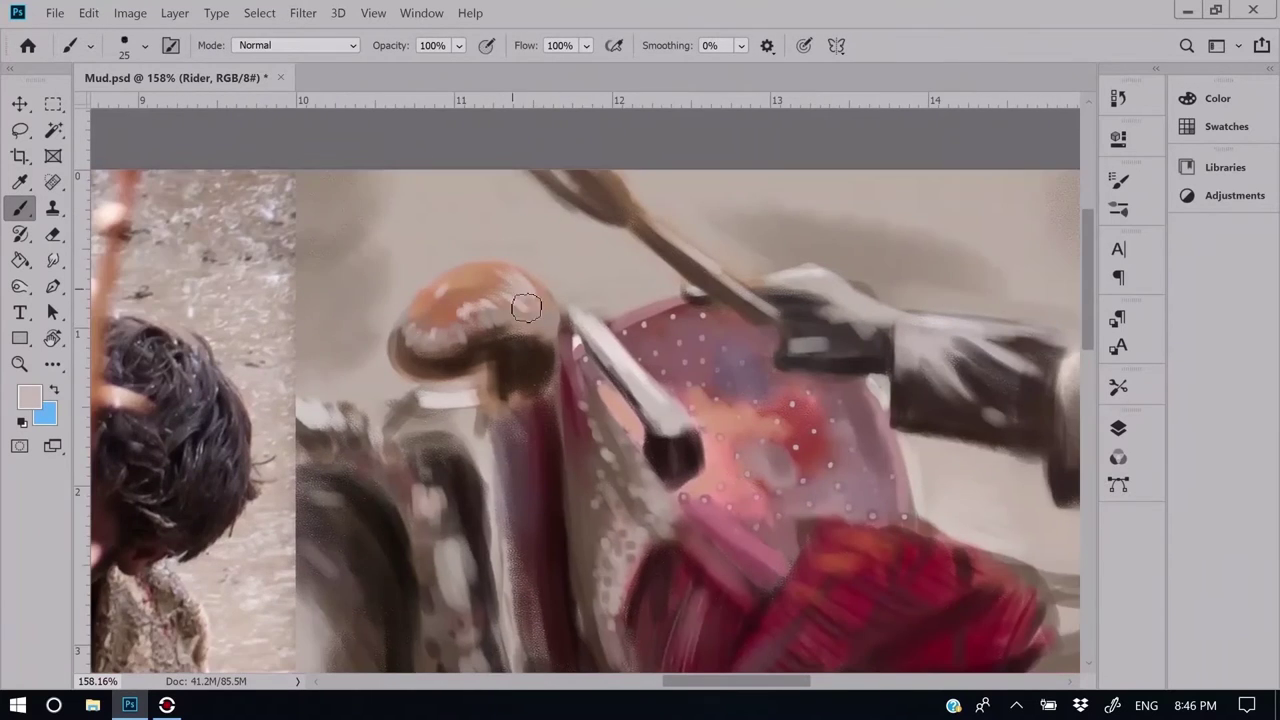
pyautogui.moveTo(262, 363)
pyautogui.mouseDown()
pyautogui.moveTo(311, 268)
pyautogui.moveTo(237, 288)
pyautogui.mouseUp()
pyautogui.press(']')
pyautogui.keyDown('alt'); pyautogui.click(256, 240); pyautogui.keyUp('alt')
pyautogui.scroll(-1, 250, 330)
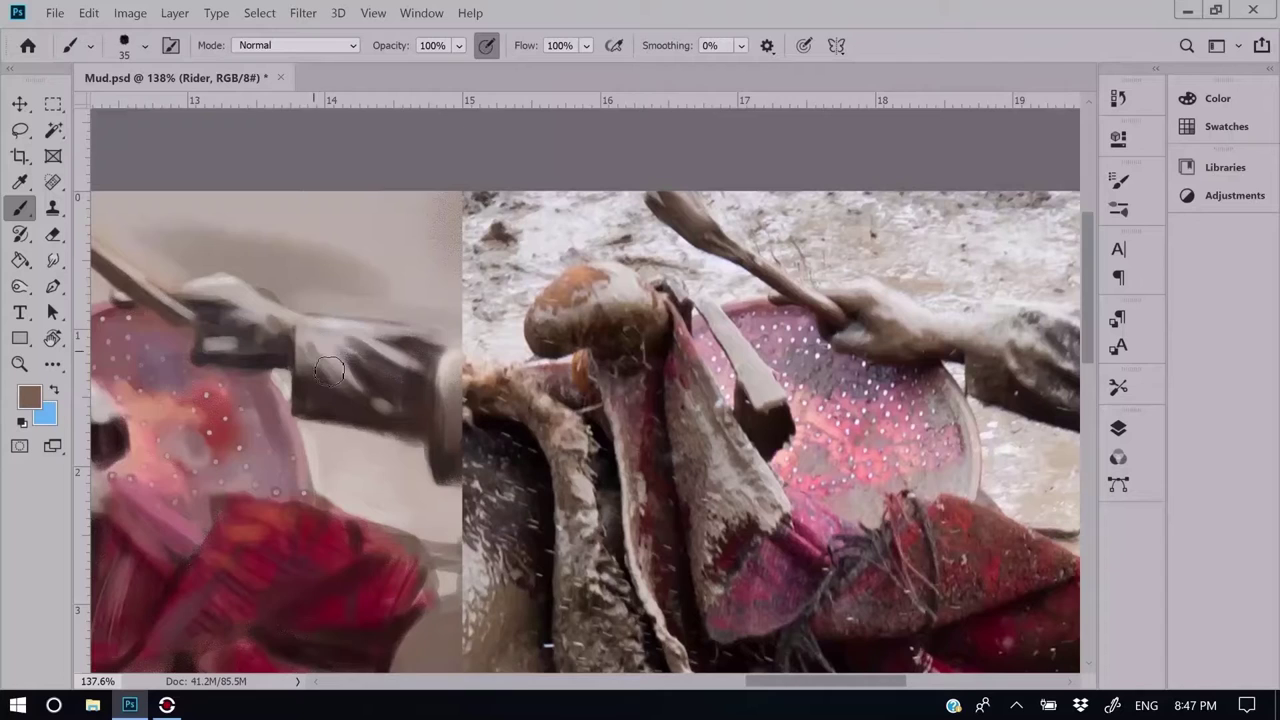
pyautogui.moveTo(330, 370); pyautogui.dragTo(274, 384)
pyautogui.keyDown('alt'); pyautogui.click(310, 398); pyautogui.keyUp('alt')
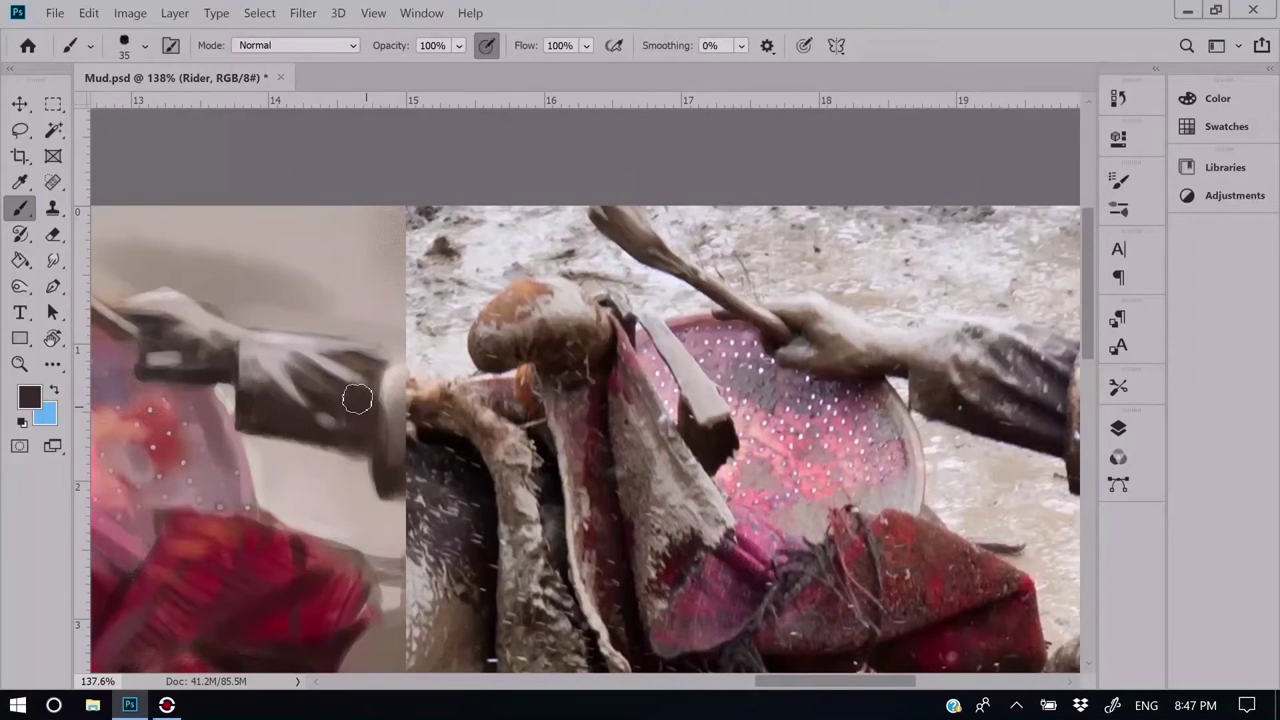
pyautogui.moveTo(375, 413); pyautogui.dragTo(272, 399)
pyautogui.keyDown('alt'); pyautogui.click(301, 437); pyautogui.keyUp('alt')
pyautogui.press('[')
# Step: Enlarge the brush and sample a light greyish-tan from the background
pyautogui.keyDown('alt'); pyautogui.click(305, 365); pyautogui.keyUp('alt')
pyautogui.scroll(-4, 156, 309)
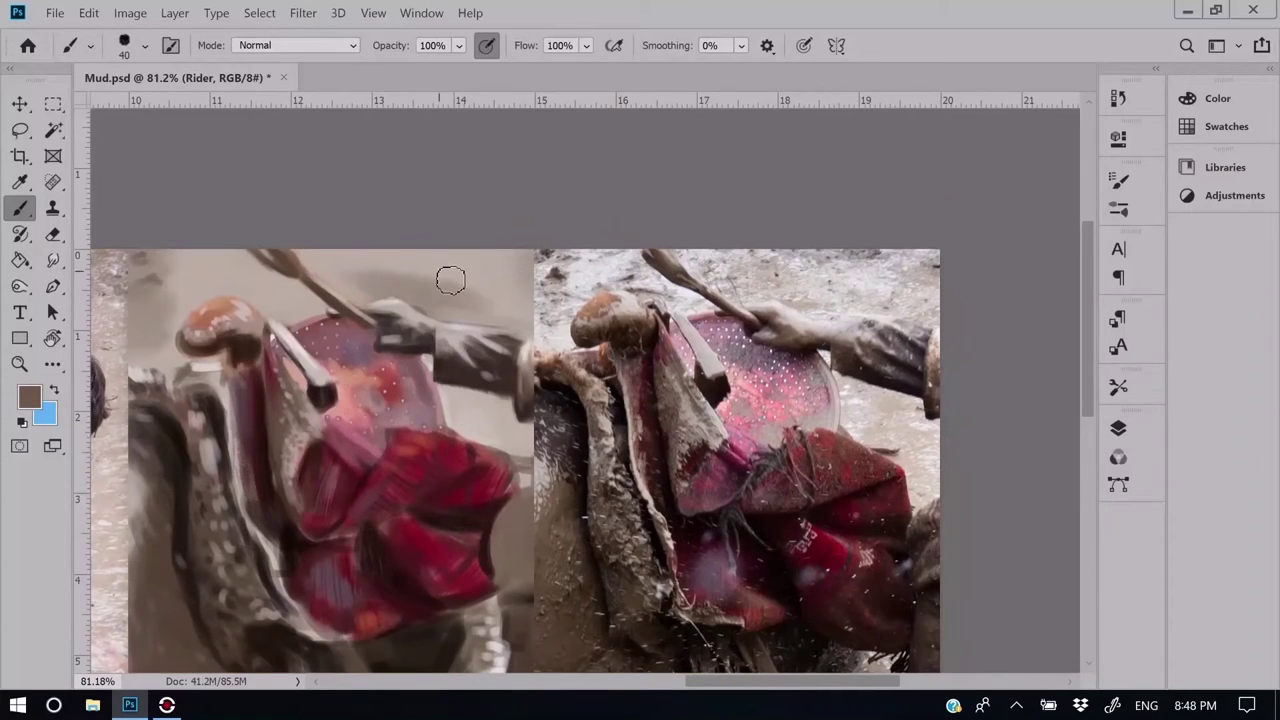
pyautogui.press(']')
pyautogui.press(']')
pyautogui.press(']')
pyautogui.keyDown('alt'); pyautogui.click(285, 330); pyautogui.keyUp('alt')
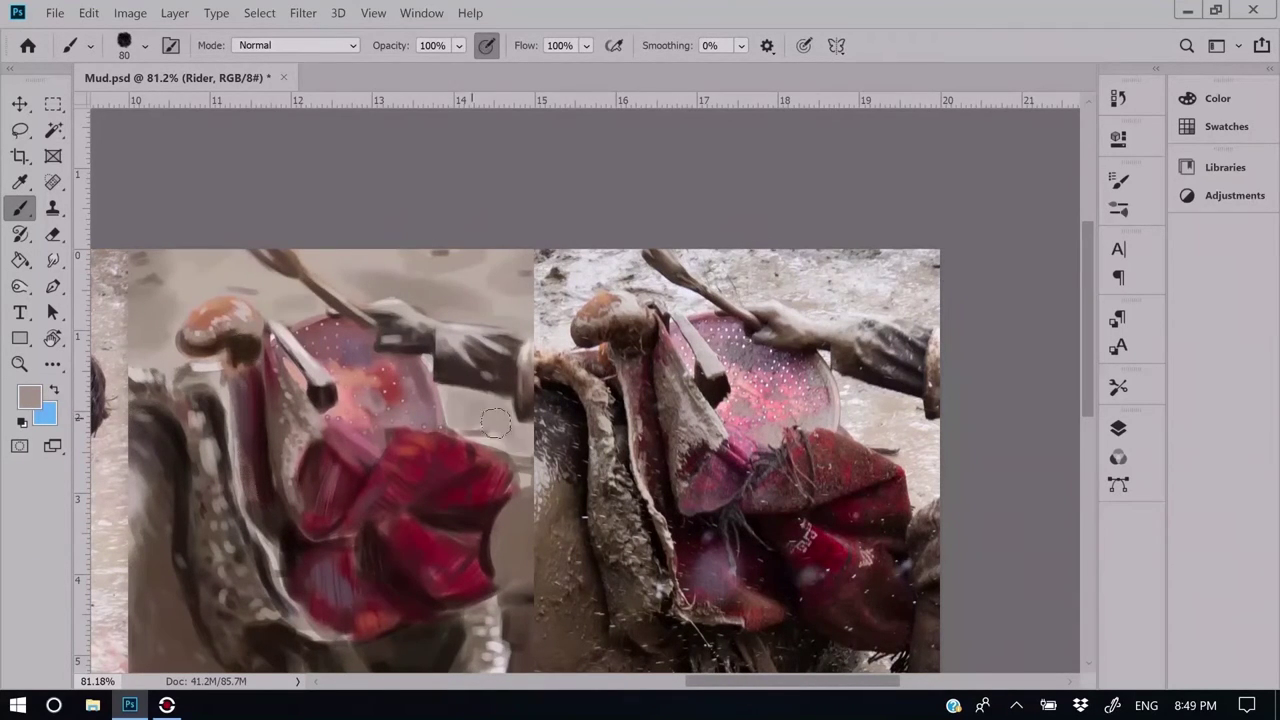
pyautogui.scroll(3, 470, 420)
# Step: Paint broad light tone over the dark background area beside the saddle
pyautogui.press('[')
pyautogui.press('[')
pyautogui.press('[')
pyautogui.keyDown('alt'); pyautogui.click(295, 282); pyautogui.keyUp('alt')
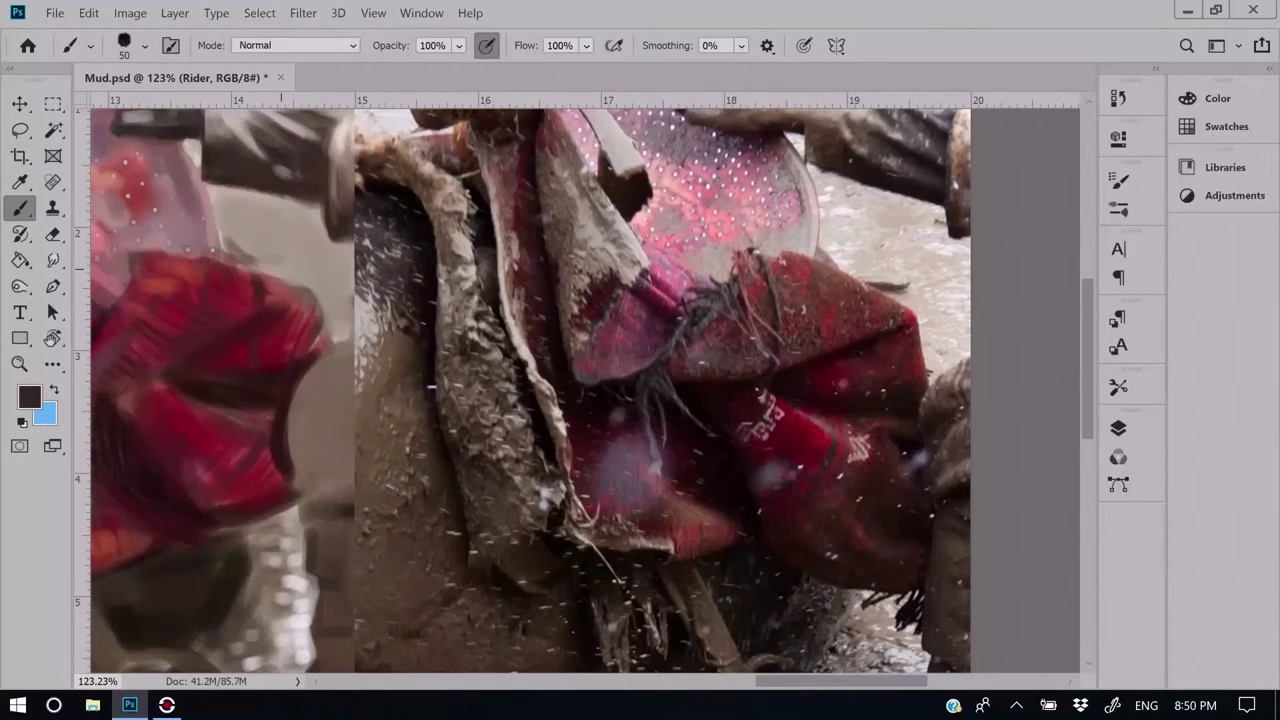
pyautogui.scroll(-2, 304, 308)
pyautogui.keyDown('alt'); pyautogui.click(304, 308); pyautogui.keyUp('alt')
pyautogui.press(']')
pyautogui.press(']')
pyautogui.press(']')
pyautogui.moveTo(304, 308); pyautogui.dragTo(305, 320)
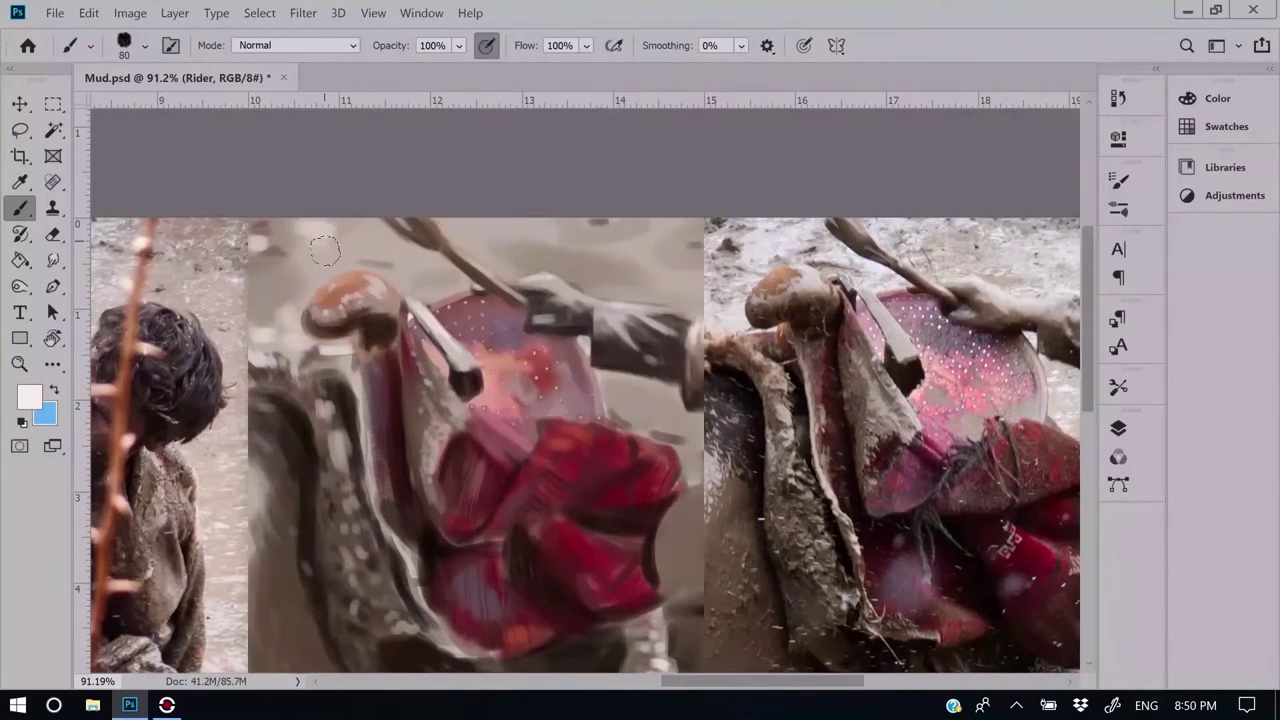
pyautogui.hscroll(3, 380, 258)
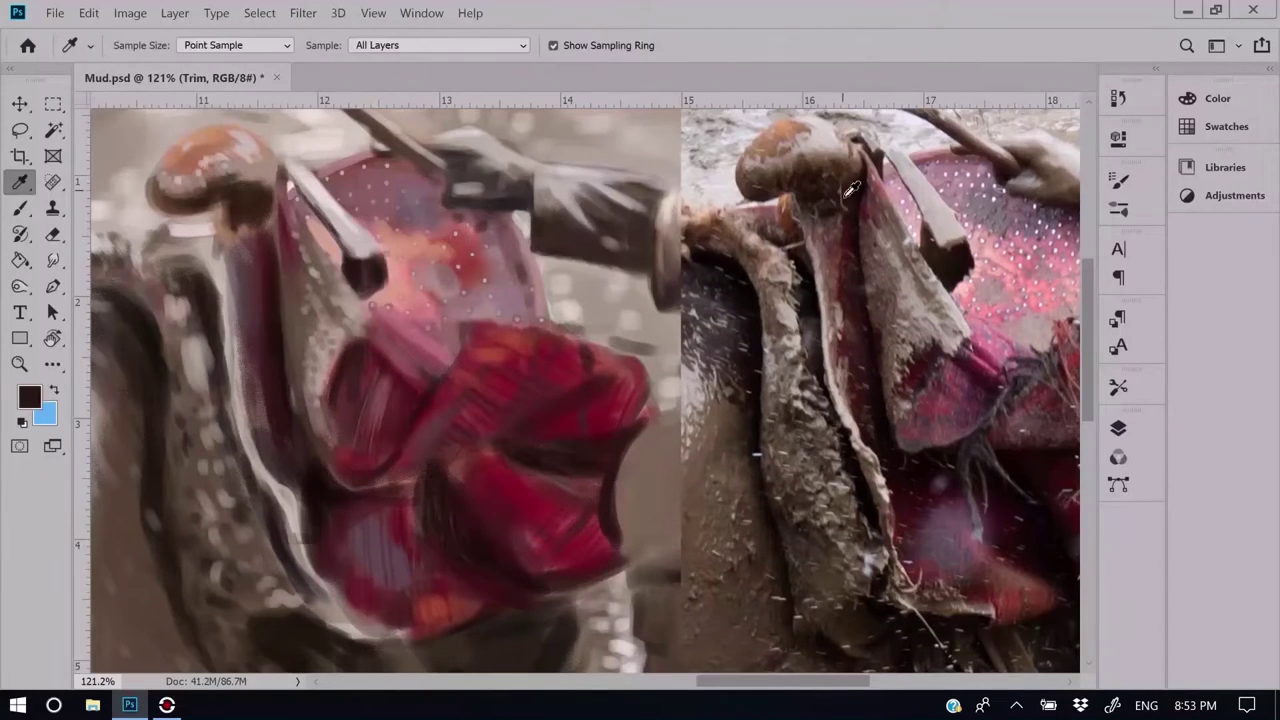
# Step: Sample a dark brown-grey and set brush opacity to 37% with pressure-controlled opacity
pyautogui.keyDown('alt'); pyautogui.click(250, 234); pyautogui.keyUp('alt')
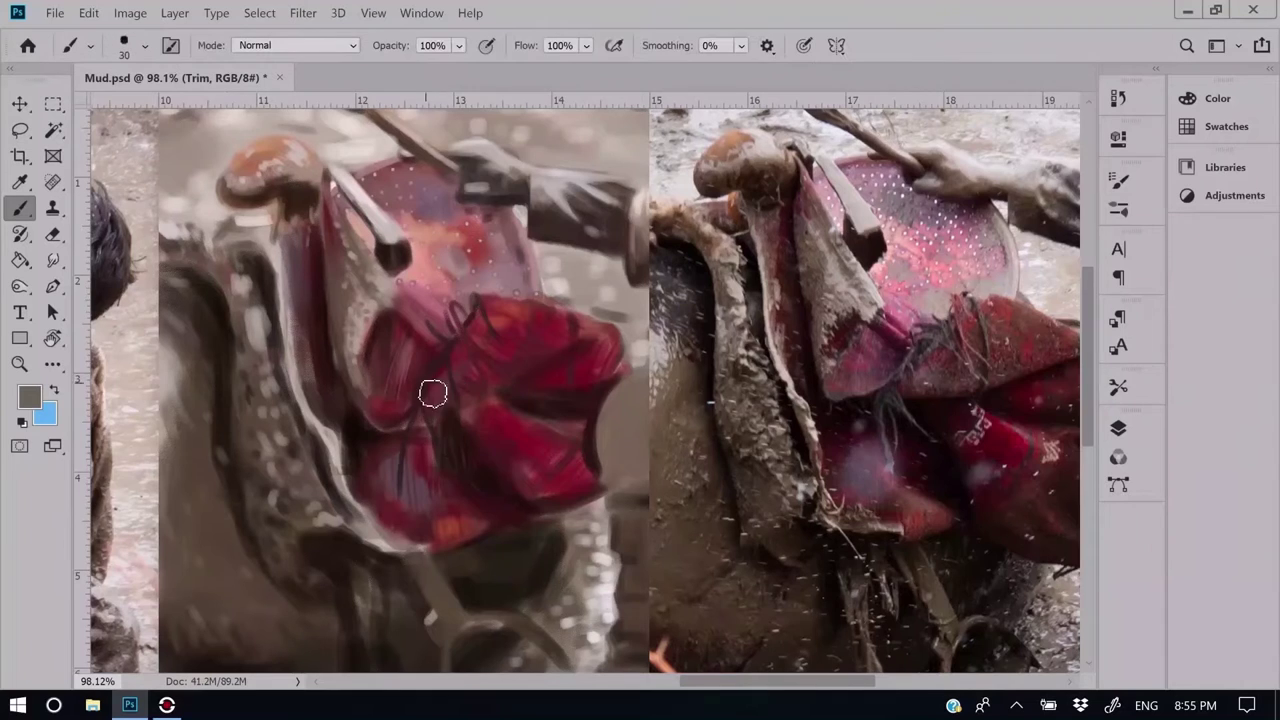
pyautogui.press('3')
pyautogui.press('7')
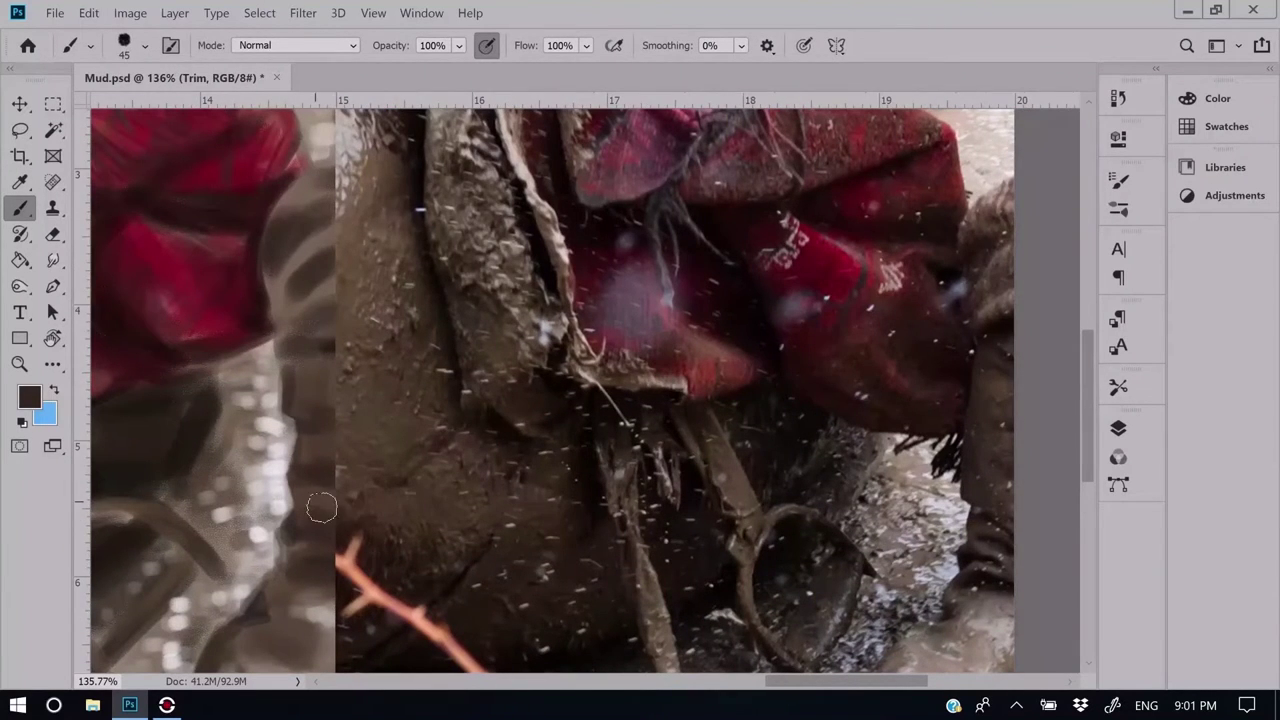
# Step: Blend the vertical seam beside the photo, then sample rosy brown at 41% opacity
pyautogui.press(']')
pyautogui.press(']')
pyautogui.press(']')
pyautogui.moveTo(303, 190); pyautogui.dragTo(340, 396)
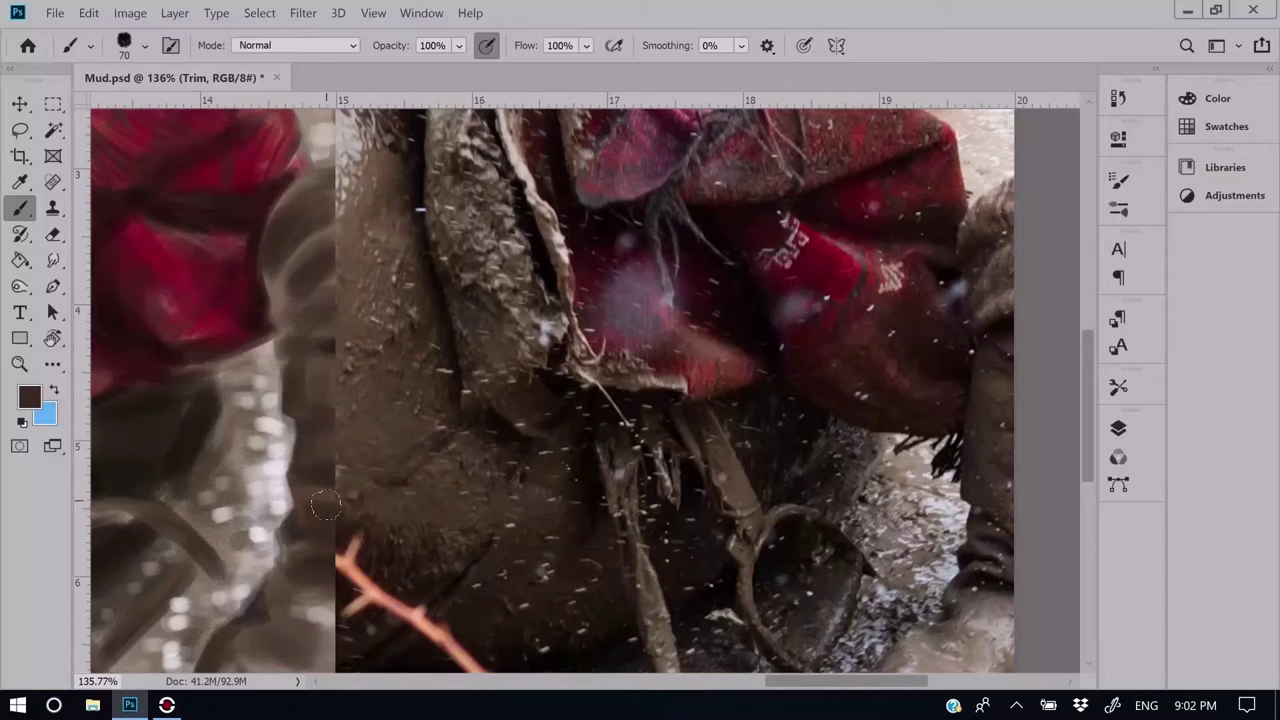
pyautogui.keyDown('alt'); pyautogui.click(328, 246); pyautogui.keyUp('alt')
pyautogui.press('[')
pyautogui.press('[')
pyautogui.press('[')
pyautogui.press('4')
pyautogui.press('1')
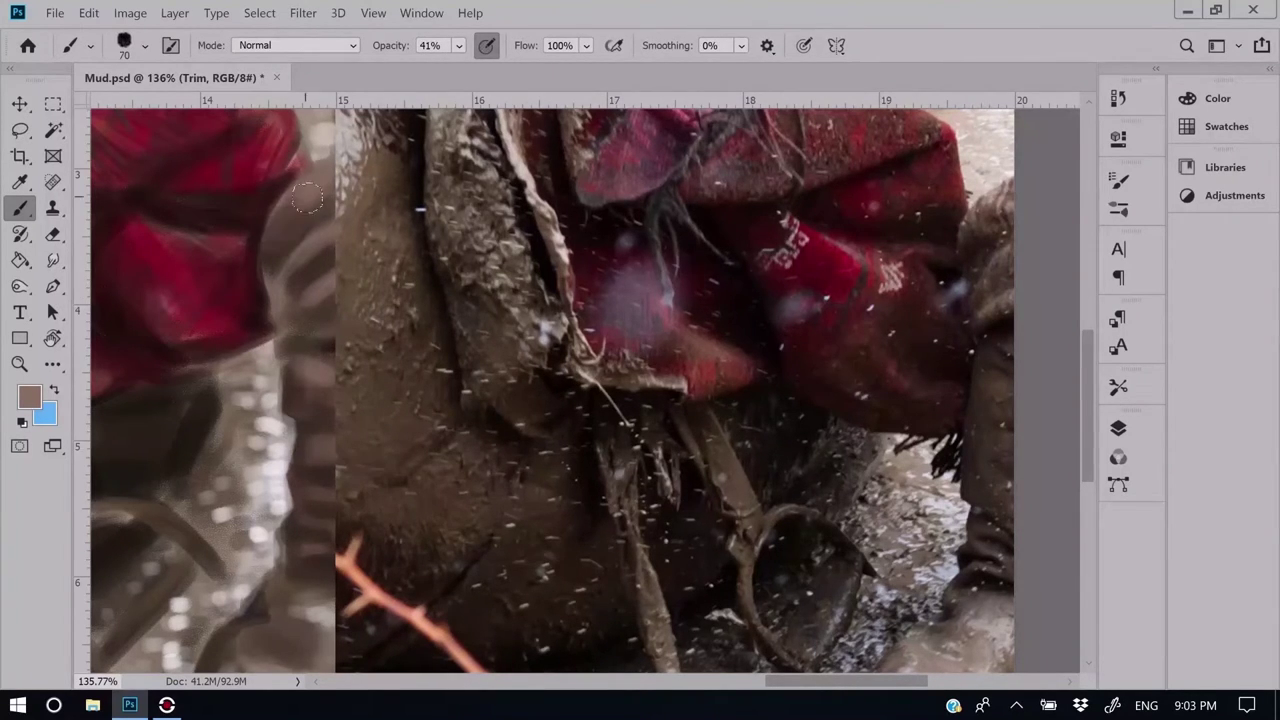
# Step: Sample a brown and paint soft brown strokes along the horse's leg
pyautogui.click(300, 215)
pyautogui.press('Return')
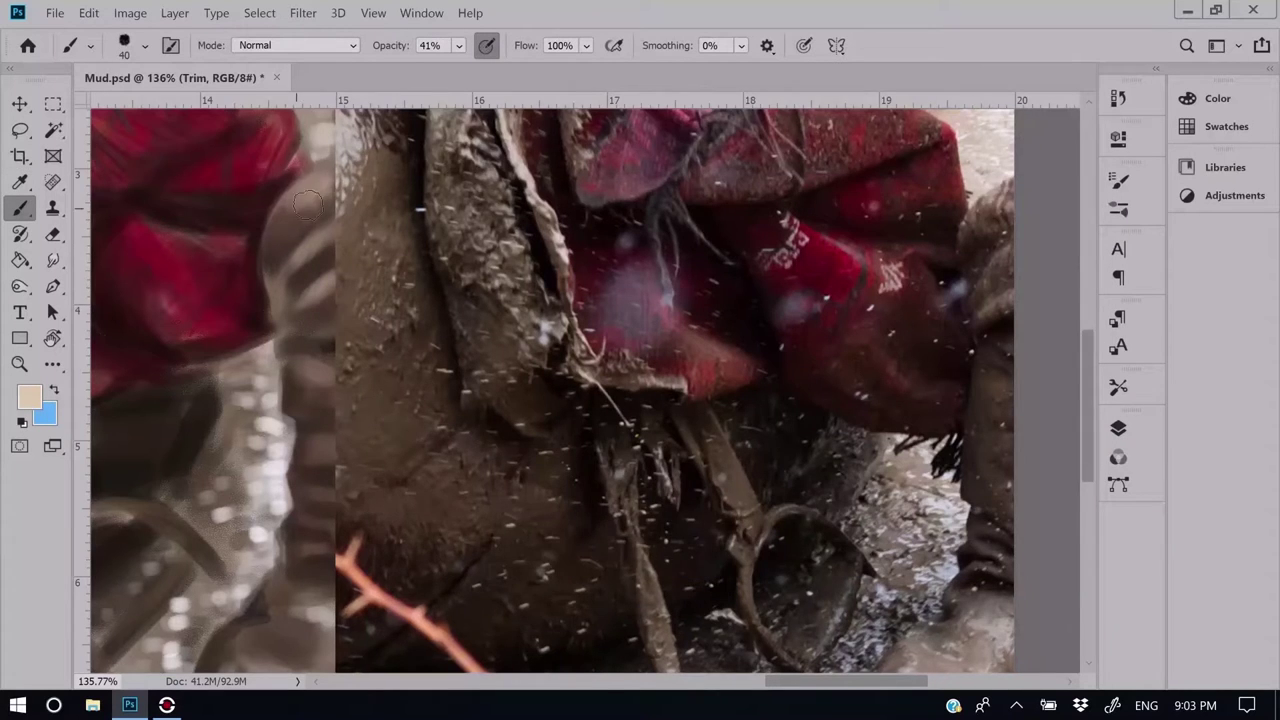
pyautogui.scroll(-2, 325, 453)
pyautogui.scroll(2, 323, 287)
pyautogui.keyDown('alt'); pyautogui.click(345, 288); pyautogui.keyUp('alt')
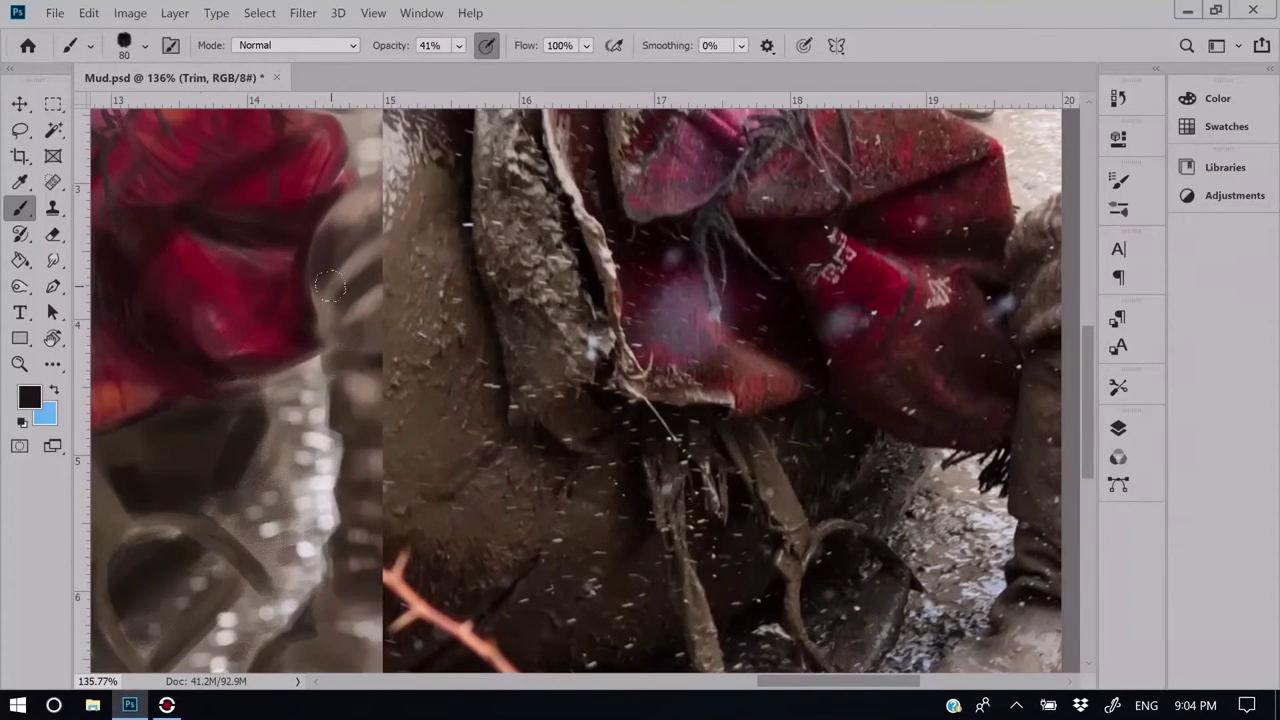
pyautogui.scroll(-2, 357, 463)
pyautogui.keyDown('alt'); pyautogui.click(362, 258); pyautogui.keyUp('alt')
pyautogui.moveTo(318, 205); pyautogui.dragTo(351, 254)
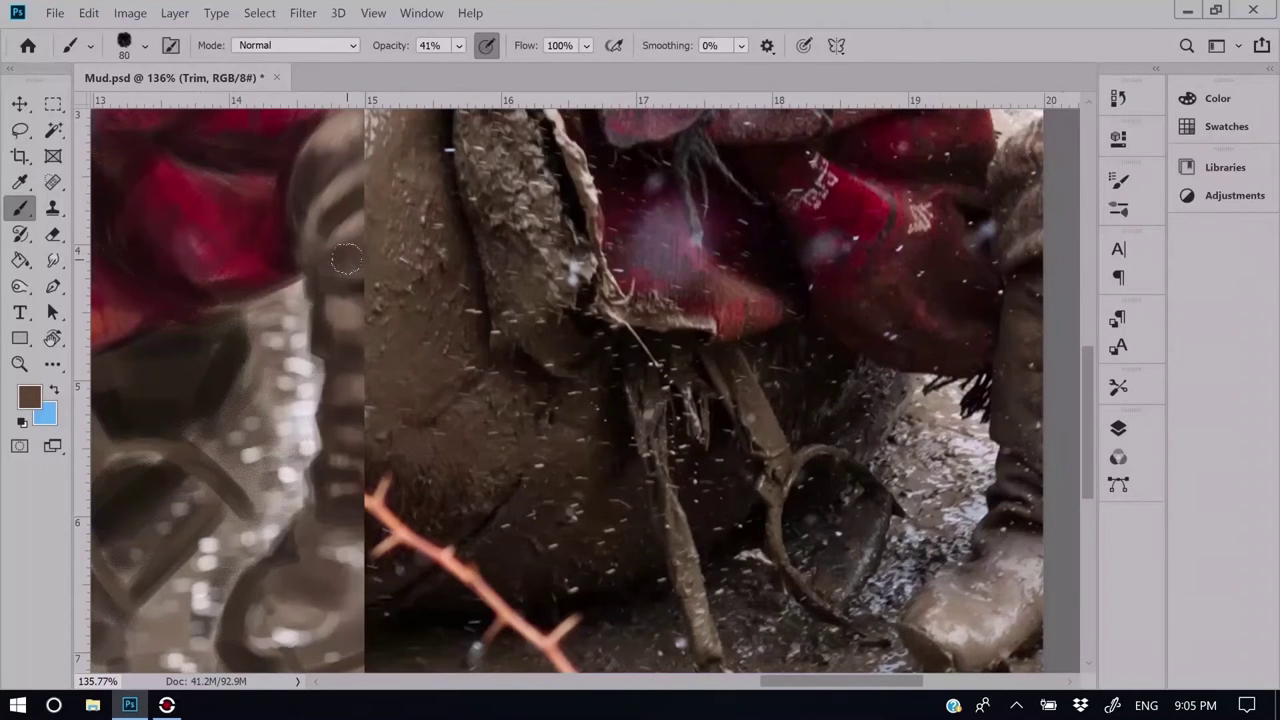
# Step: Sample near-black and brown from the stirrup and set paint to full opacity
pyautogui.scroll(-2, 351, 254)
pyautogui.keyDown('alt'); pyautogui.click(422, 463); pyautogui.keyUp('alt')
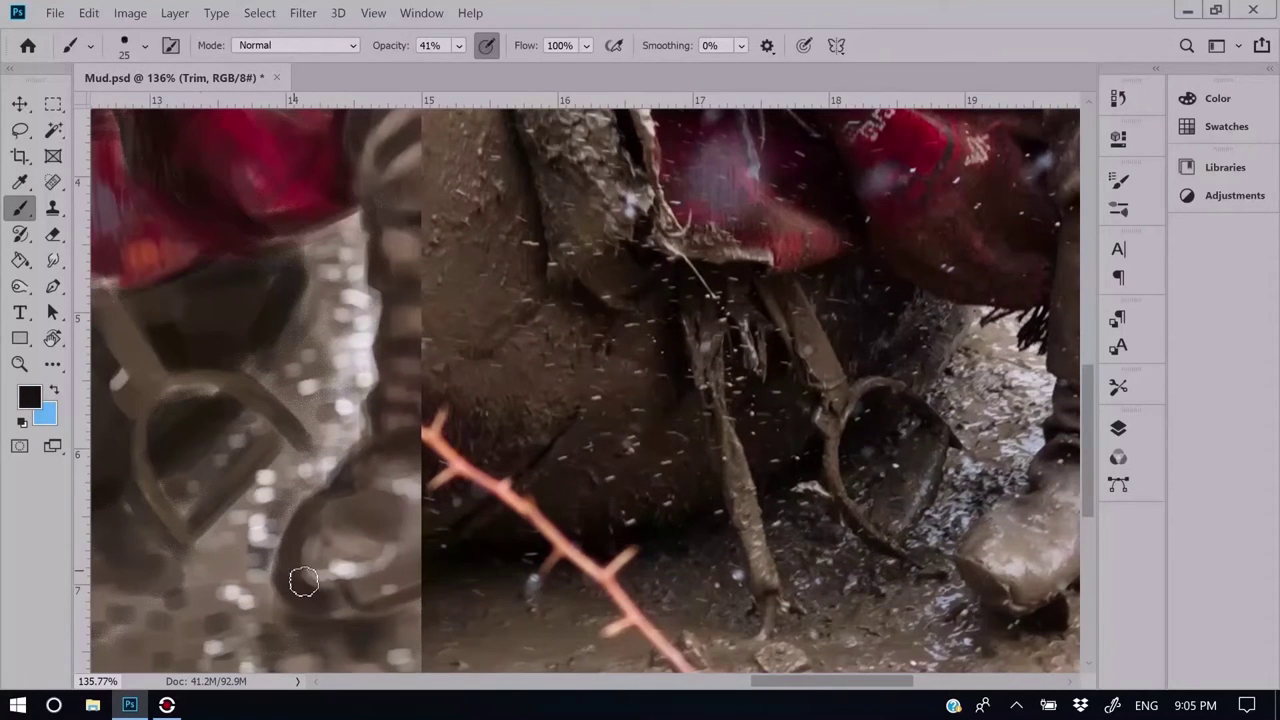
pyautogui.keyDown('alt'); pyautogui.click(428, 578); pyautogui.keyUp('alt')
pyautogui.press(']')
pyautogui.press(']')
pyautogui.press(']')
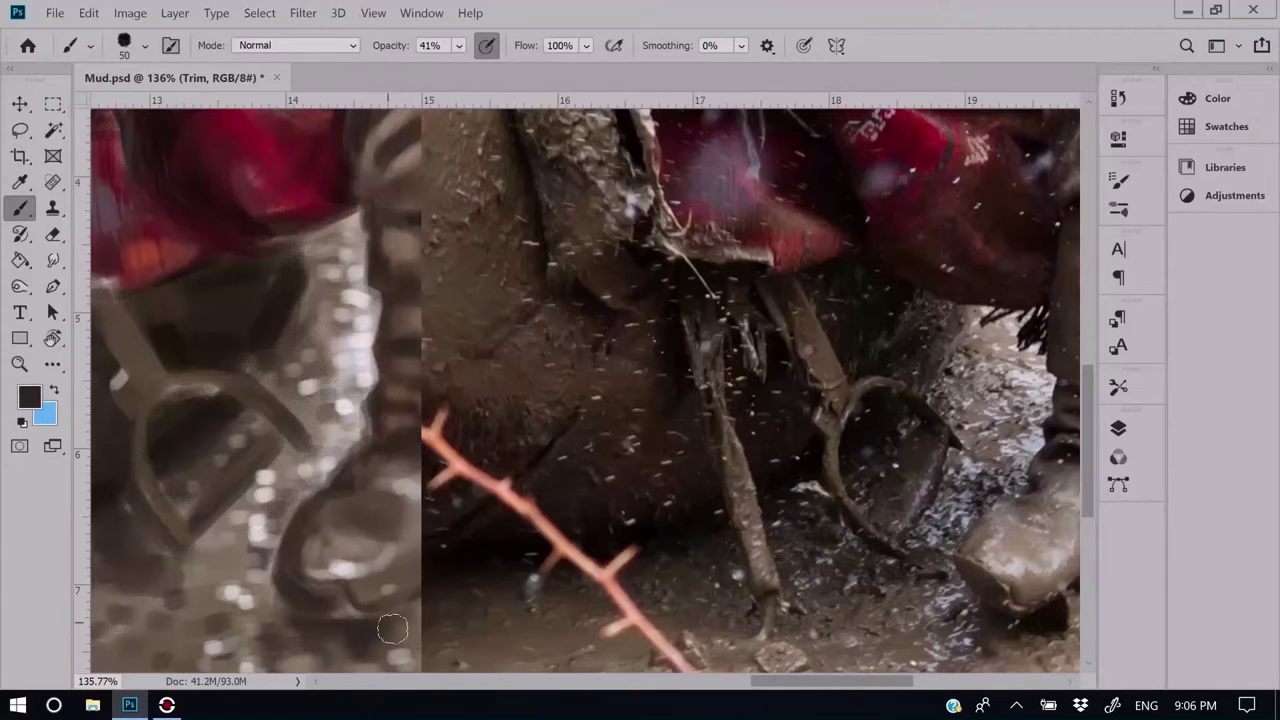
pyautogui.scroll(-2, 380, 310)
pyautogui.scroll(1, 365, 340)
pyautogui.press('0')
# Step: Sample maroon and dark brown shadow colours, sizing the brush for detail work
pyautogui.scroll(3, 360, 354)
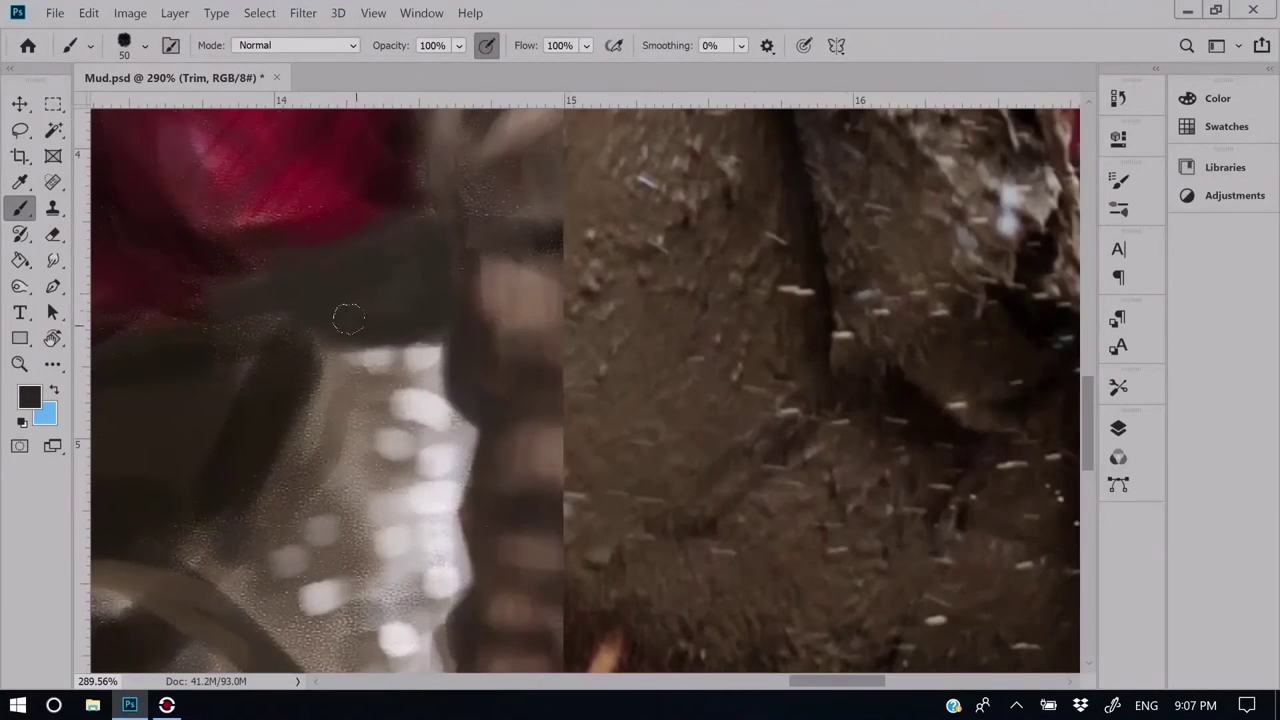
pyautogui.scroll(-3, 337, 323)
pyautogui.keyDown('alt'); pyautogui.click(314, 297); pyautogui.keyUp('alt')
pyautogui.press(']')
pyautogui.press(']')
pyautogui.press(']')
pyautogui.keyDown('alt'); pyautogui.click(356, 289); pyautogui.keyUp('alt')
pyautogui.press('[')
pyautogui.press('[')
pyautogui.press('[')
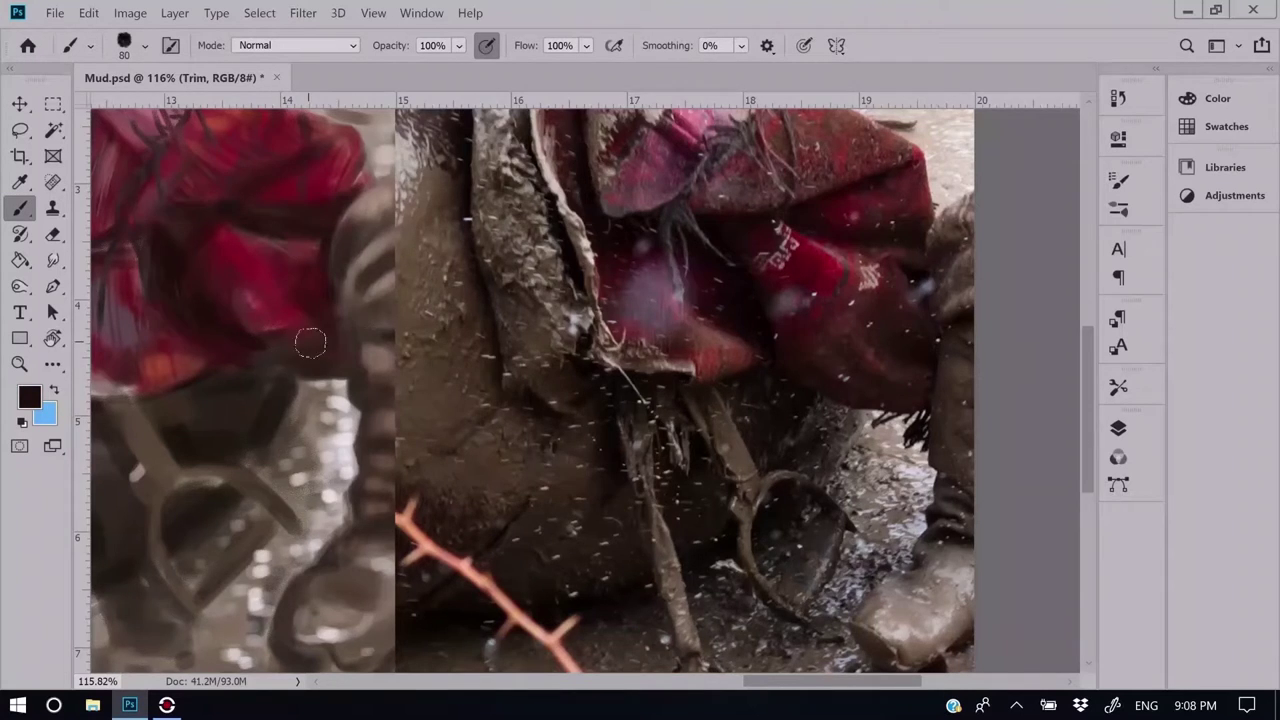
pyautogui.scroll(3, 314, 346)
pyautogui.scroll(-2, 257, 294)
pyautogui.press('[')
pyautogui.press('[')
pyautogui.press('[')
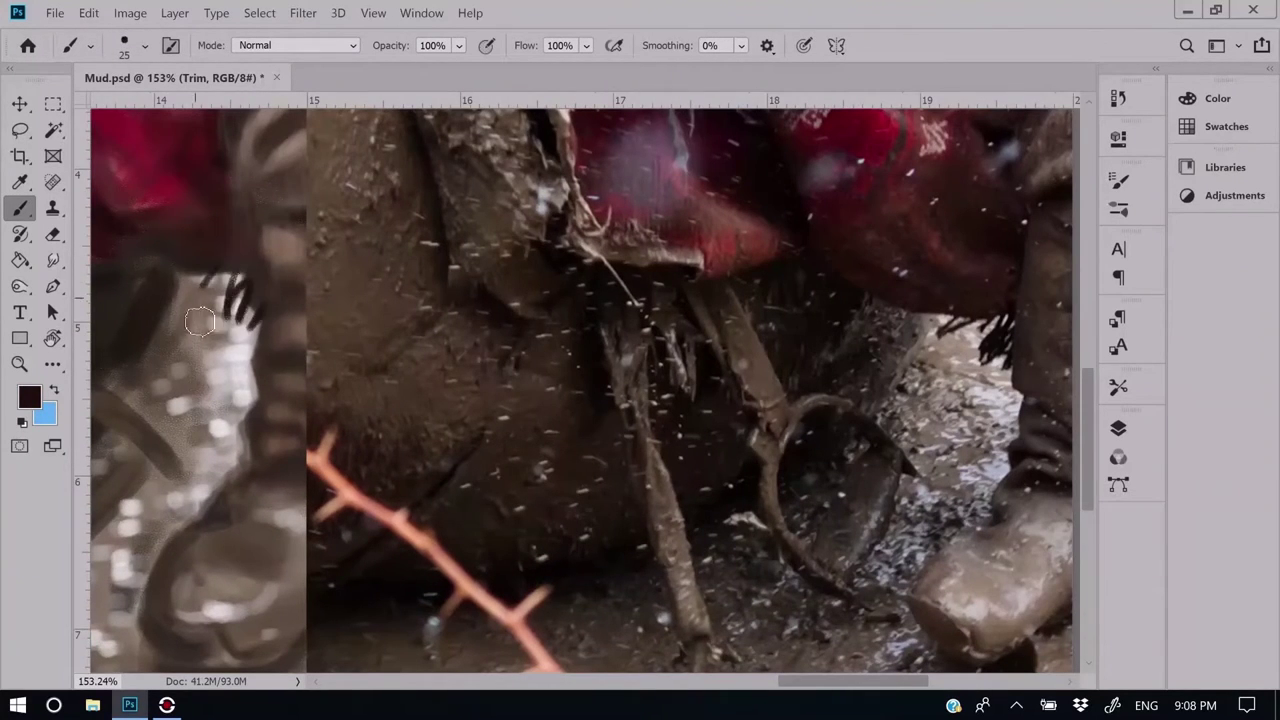
pyautogui.scroll(-2, 240, 320)
pyautogui.press(']')
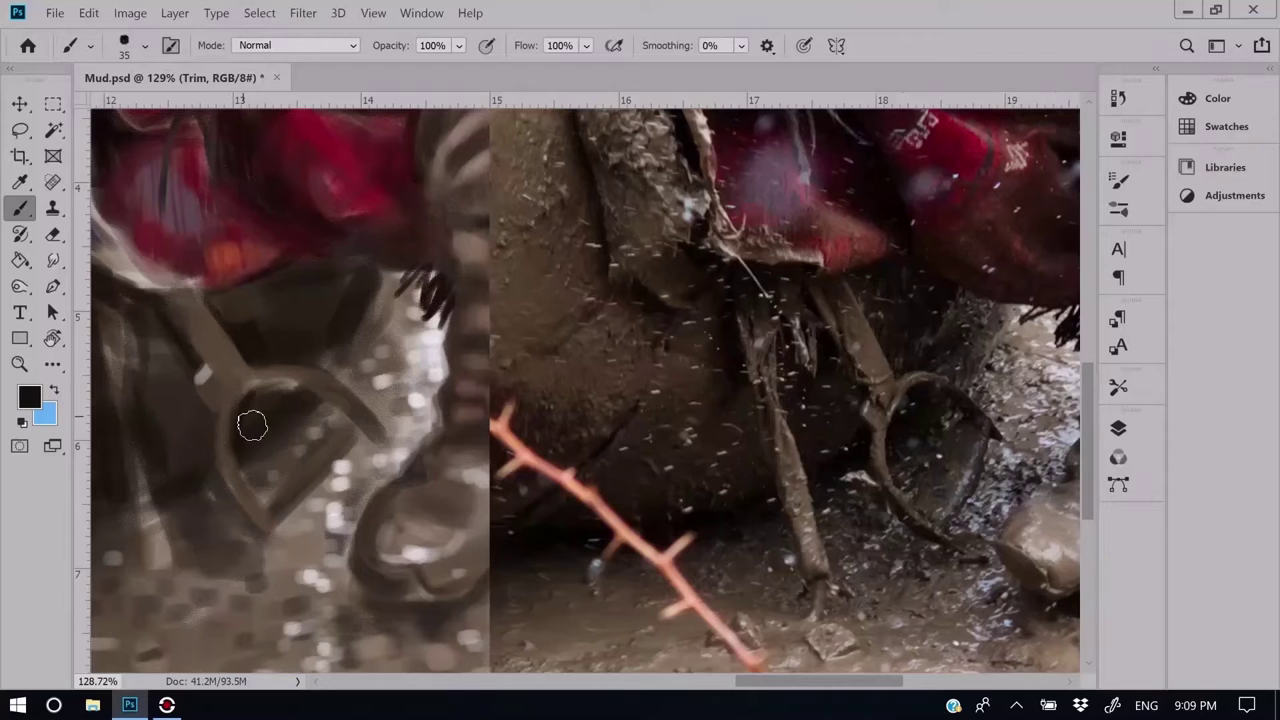
# Step: Darken the stirrup's edges and paint dark strokes along the stirrup loop
pyautogui.press(']')
pyautogui.press(']')
pyautogui.press(']')
pyautogui.moveTo(220, 440)
pyautogui.mouseDown()
pyautogui.moveTo(290, 555)
pyautogui.moveTo(171, 340)
pyautogui.mouseUp()
pyautogui.moveTo(180, 440)
pyautogui.mouseDown()
pyautogui.moveTo(167, 299)
pyautogui.moveTo(232, 388)
pyautogui.mouseUp()
pyautogui.keyDown('alt'); pyautogui.click(242, 378); pyautogui.keyUp('alt')
pyautogui.moveTo(340, 445); pyautogui.dragTo(368, 372)
# Step: Trace and refine the curve of the stirrup loop in a darker colour
pyautogui.keyDown('alt'); pyautogui.click(300, 520); pyautogui.keyUp('alt')
pyautogui.moveTo(300, 470); pyautogui.dragTo(312, 545)
pyautogui.moveTo(250, 410); pyautogui.dragTo(320, 380)
pyautogui.press(']')
pyautogui.press(']')
pyautogui.press(']')
pyautogui.moveTo(353, 442)
pyautogui.mouseDown()
pyautogui.moveTo(453, 427)
pyautogui.moveTo(397, 537)
pyautogui.mouseUp()
pyautogui.keyDown('alt'); pyautogui.click(328, 344); pyautogui.keyUp('alt')
pyautogui.press('[')
pyautogui.press('[')
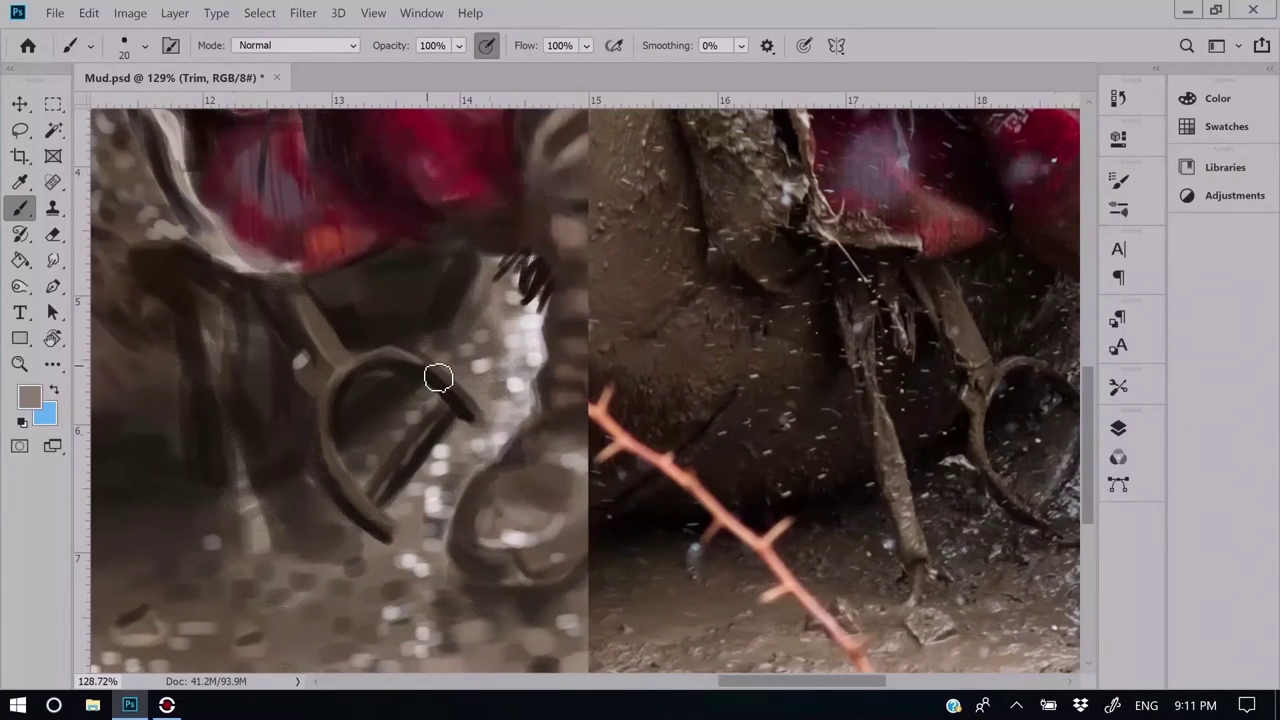
# Step: Zoom in and paint a dark diagonal strap inside the stirrup
pyautogui.scroll(2, 452, 432)
pyautogui.moveTo(452, 432)
pyautogui.mouseDown()
pyautogui.moveTo(214, 404)
pyautogui.moveTo(260, 412)
pyautogui.mouseUp()
pyautogui.press(']')
pyautogui.press(']')
pyautogui.press(']')
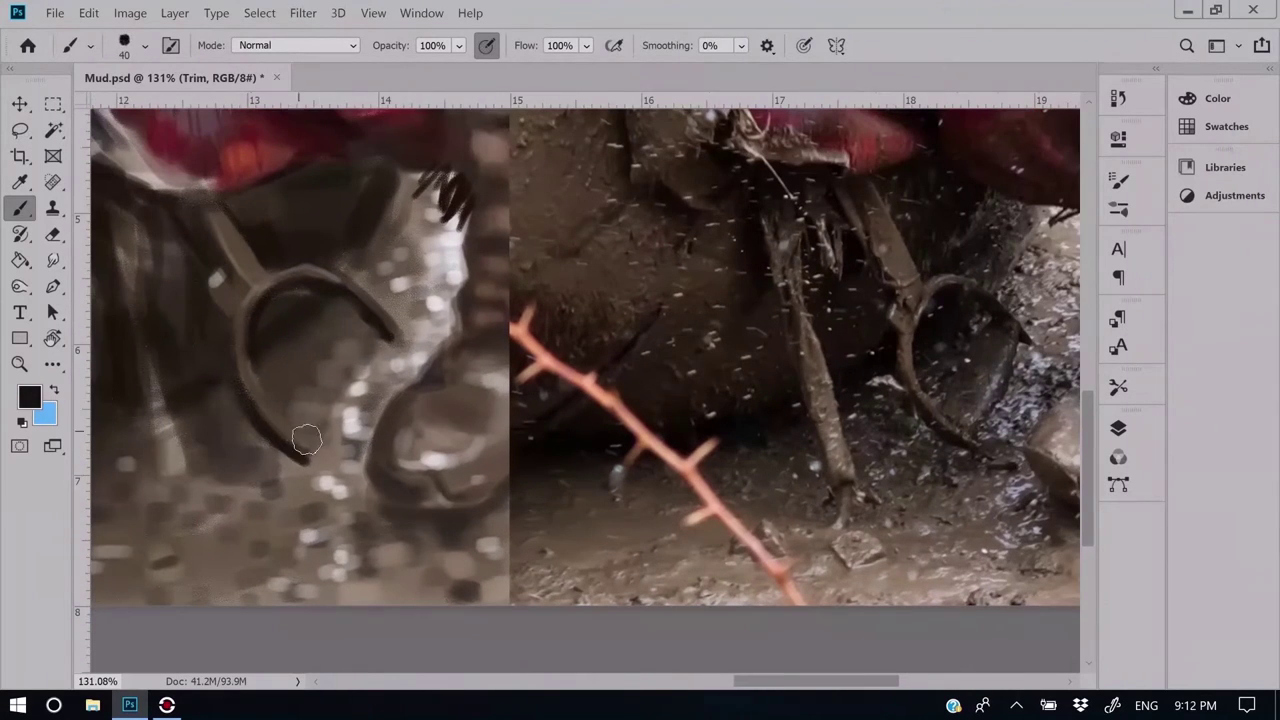
pyautogui.moveTo(306, 440)
pyautogui.mouseDown()
pyautogui.moveTo(354, 357)
pyautogui.moveTo(291, 423)
pyautogui.mouseUp()
pyautogui.keyDown('alt'); pyautogui.click(353, 388); pyautogui.keyUp('alt')
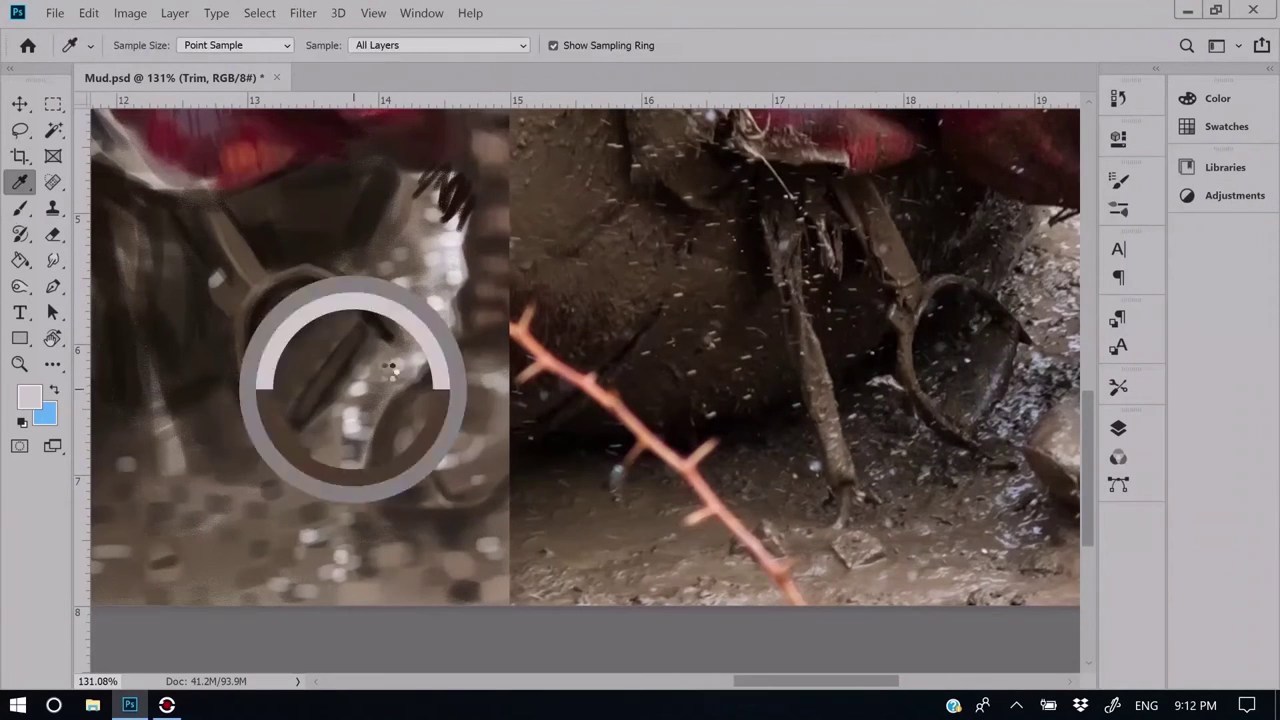
pyautogui.press('i')
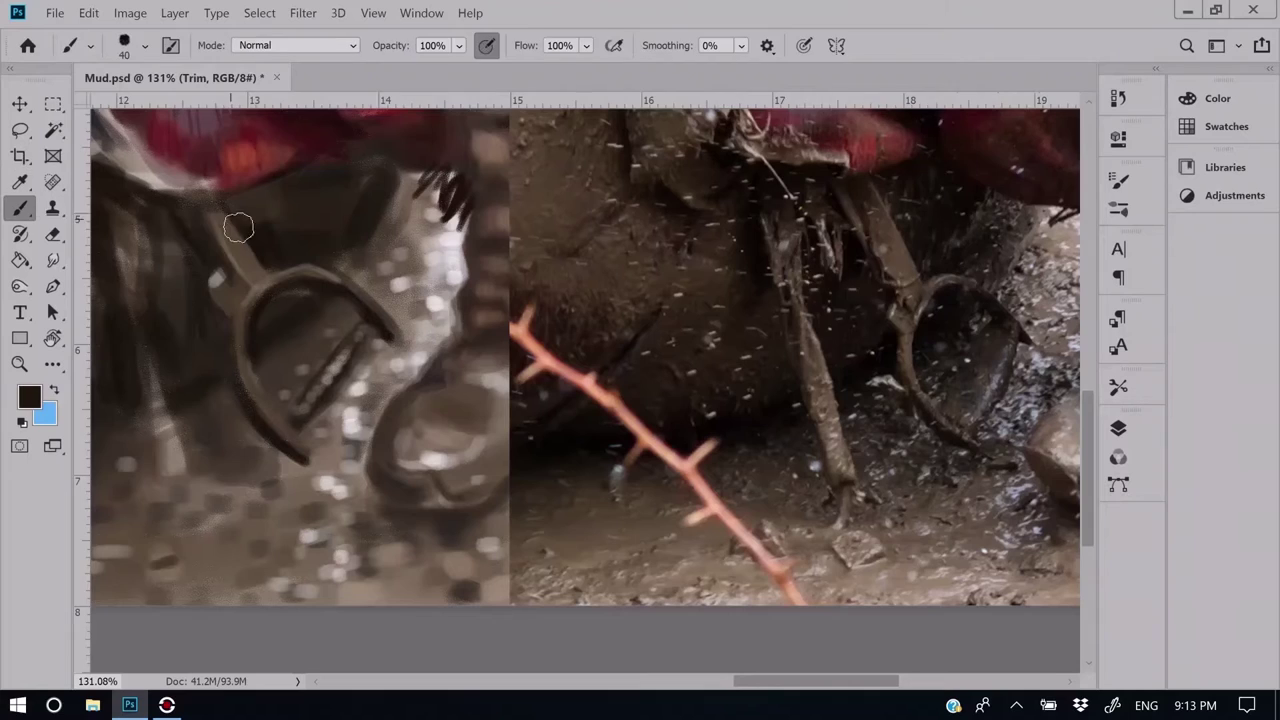
# Step: Enlarge the brush and sample a light grey from the puddle
pyautogui.hscroll(3, 248, 247)
pyautogui.scroll(-2, 275, 583)
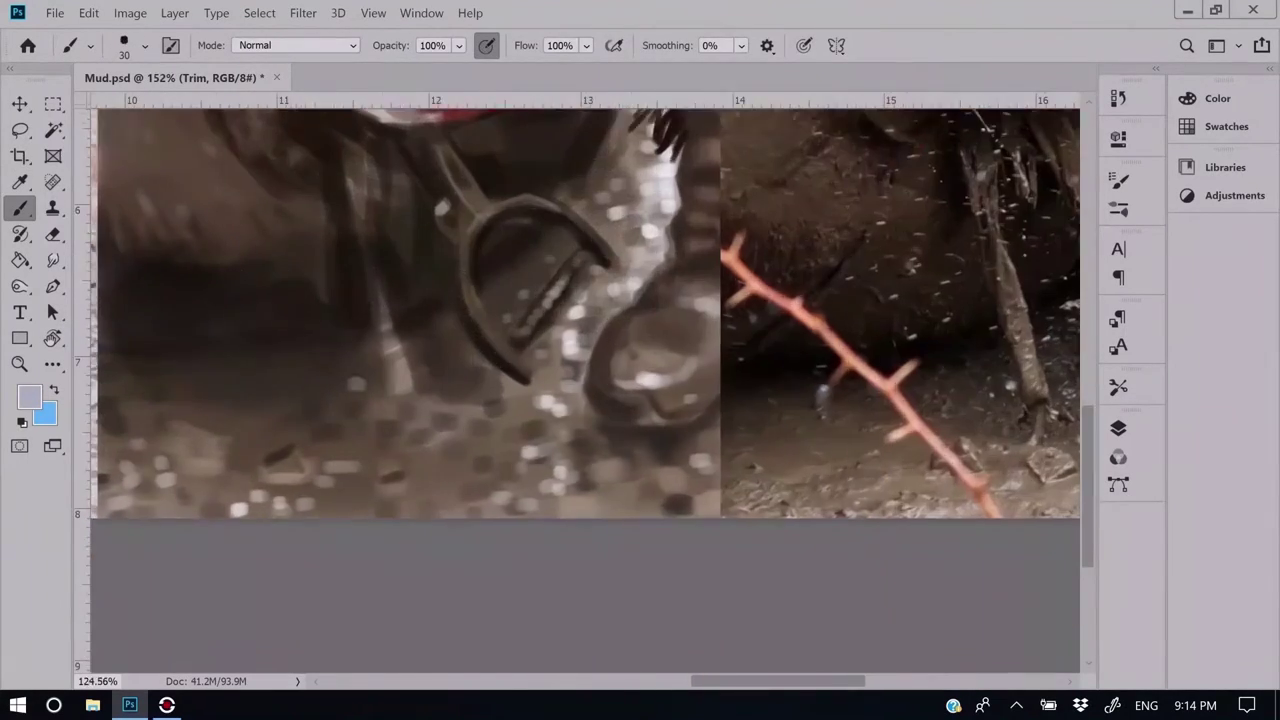
pyautogui.press(']')
pyautogui.press(']')
pyautogui.press(']')
pyautogui.hscroll(6, 257, 449)
pyautogui.keyDown('alt'); pyautogui.click(306, 423); pyautogui.keyUp('alt')
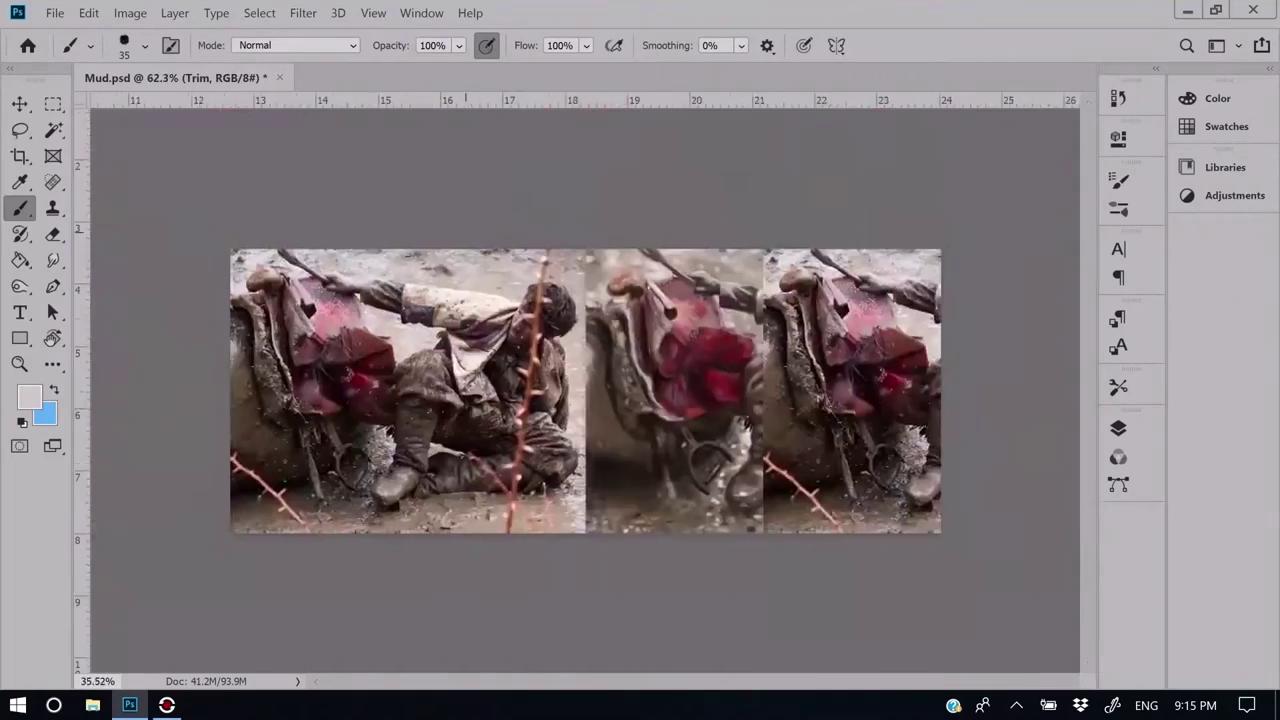
# Step: Zoom out to the saddle beside the reference and move to the rider's head sketch
pyautogui.moveTo(361, 284); pyautogui.dragTo(486, 340)
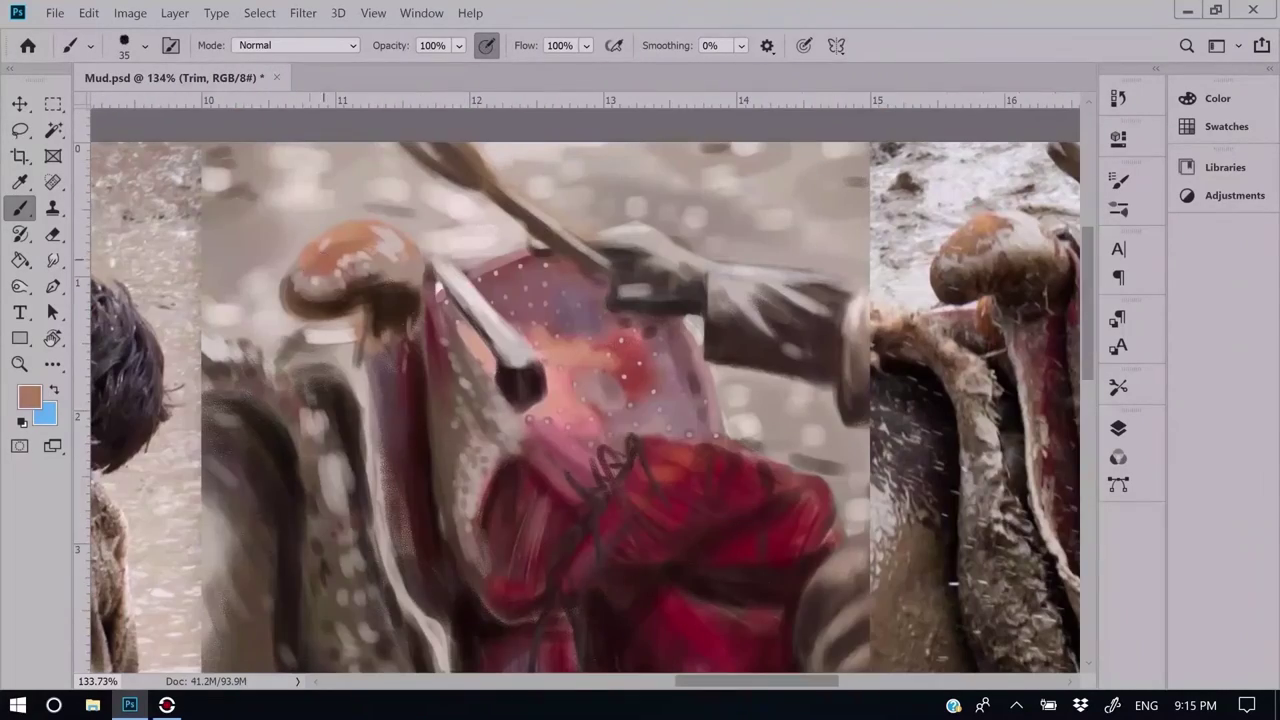
pyautogui.keyDown('alt'); pyautogui.click(347, 262); pyautogui.keyUp('alt')
pyautogui.scroll(-3, 347, 262)
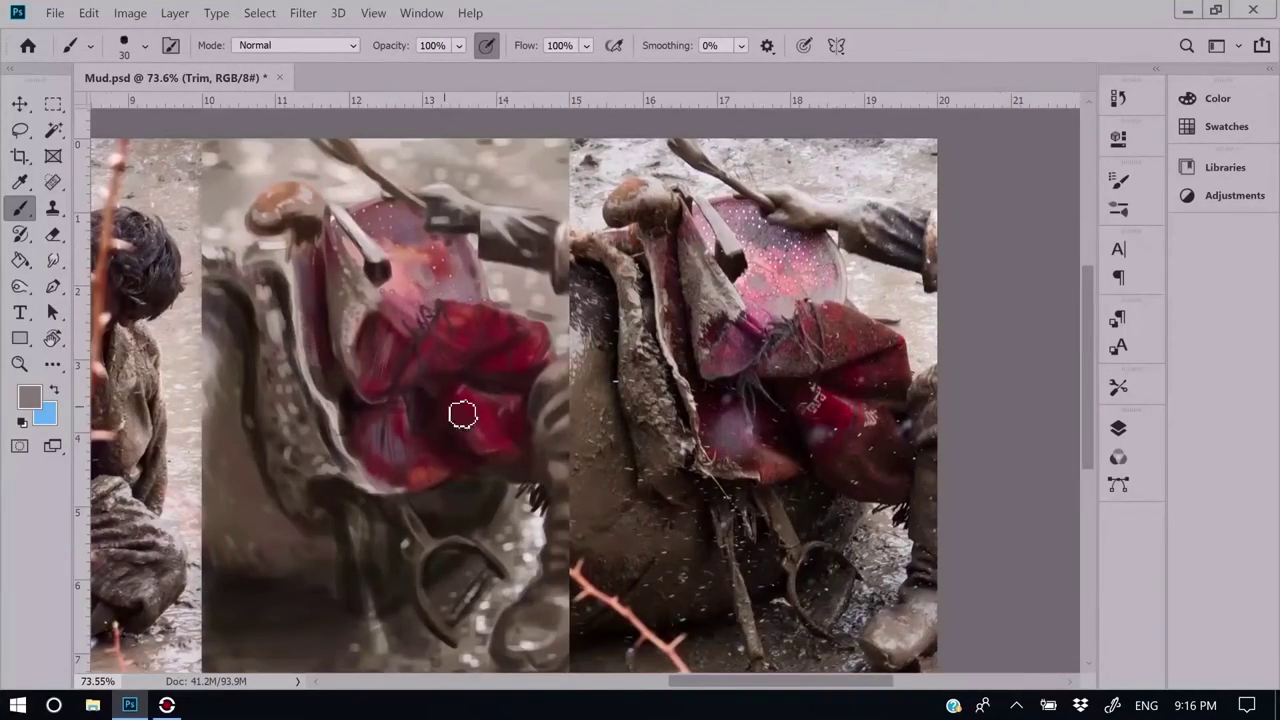
pyautogui.scroll(-5, 482, 408)
pyautogui.press('v')
pyautogui.moveTo(1057, 429); pyautogui.dragTo(440, 330)
# Step: Paint dark red hair strokes on the rider's head
pyautogui.press('i')
pyautogui.scroll(5, 900, 300)
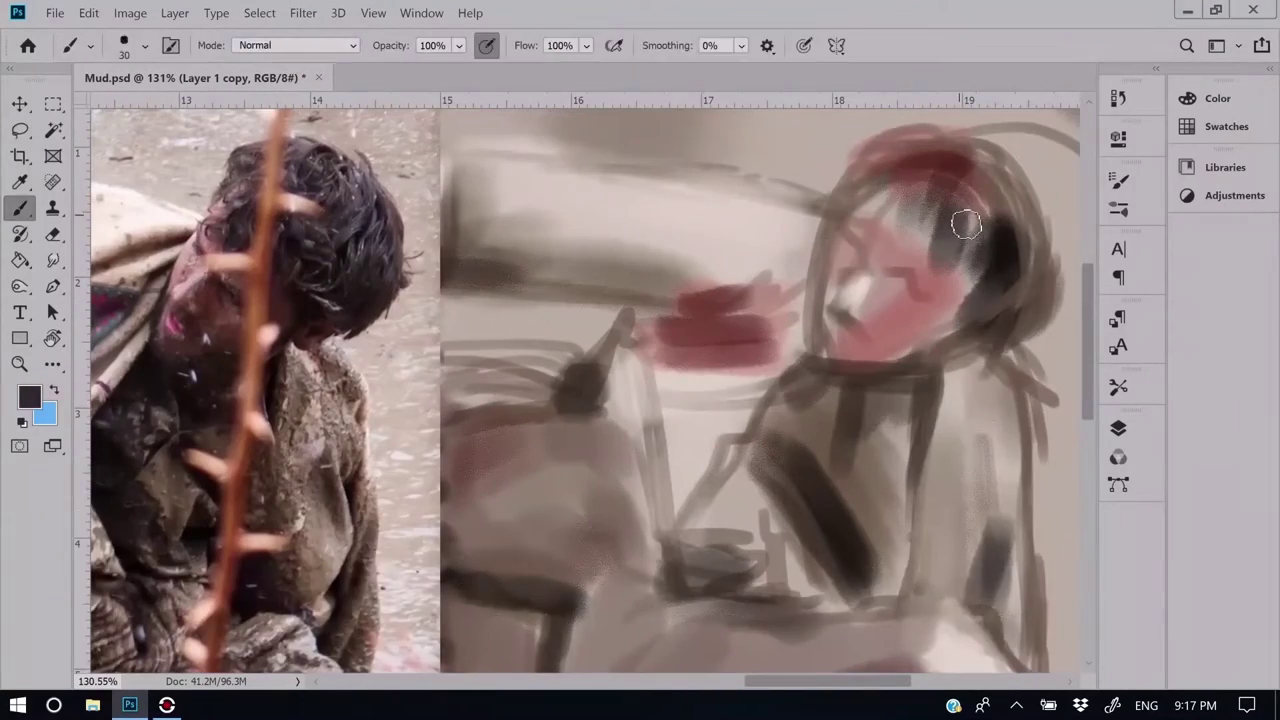
pyautogui.press('b')
pyautogui.moveTo(825, 205); pyautogui.dragTo(935, 265)
pyautogui.moveTo(950, 215); pyautogui.dragTo(1020, 380)
pyautogui.moveTo(870, 240); pyautogui.dragTo(950, 345)
# Step: Paint pink over the face, shade the chin and add a pale pink mouth
pyautogui.keyDown('alt'); pyautogui.click(840, 330); pyautogui.keyUp('alt')
pyautogui.press(']')
pyautogui.press(']')
pyautogui.press(']')
pyautogui.moveTo(850, 300); pyautogui.dragTo(785, 380)
pyautogui.moveTo(887, 322)
pyautogui.mouseDown()
pyautogui.moveTo(800, 410)
pyautogui.moveTo(830, 410)
pyautogui.mouseUp()
pyautogui.moveTo(880, 270); pyautogui.dragTo(826, 323)
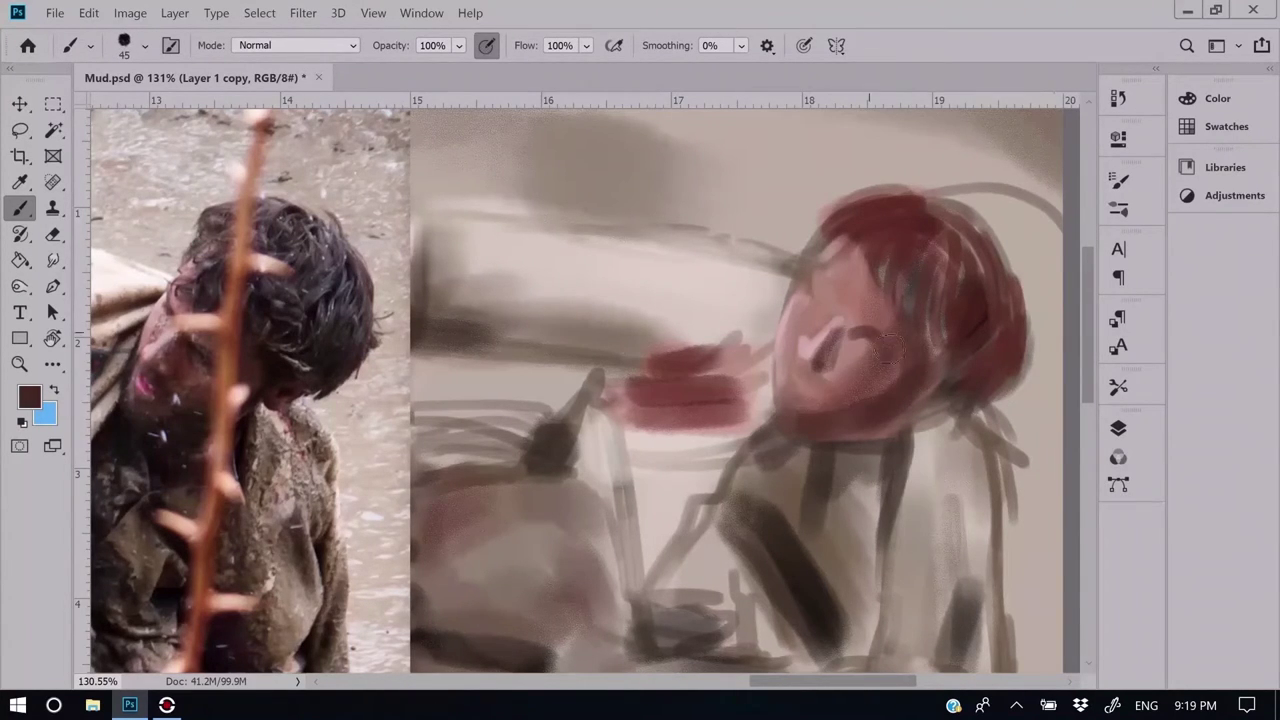
pyautogui.moveTo(814, 401); pyautogui.dragTo(795, 392)
# Step: Sample dark brown from the chin and paint it over the red hair
pyautogui.keyDown('alt'); pyautogui.click(868, 366); pyautogui.keyUp('alt')
pyautogui.keyDown('alt'); pyautogui.click(834, 414); pyautogui.keyUp('alt')
pyautogui.keyDown('alt'); pyautogui.click(826, 451); pyautogui.keyUp('alt')
pyautogui.press(']')
pyautogui.press(']')
pyautogui.press(']')
pyautogui.press(']')
pyautogui.moveTo(880, 245); pyautogui.dragTo(860, 325)
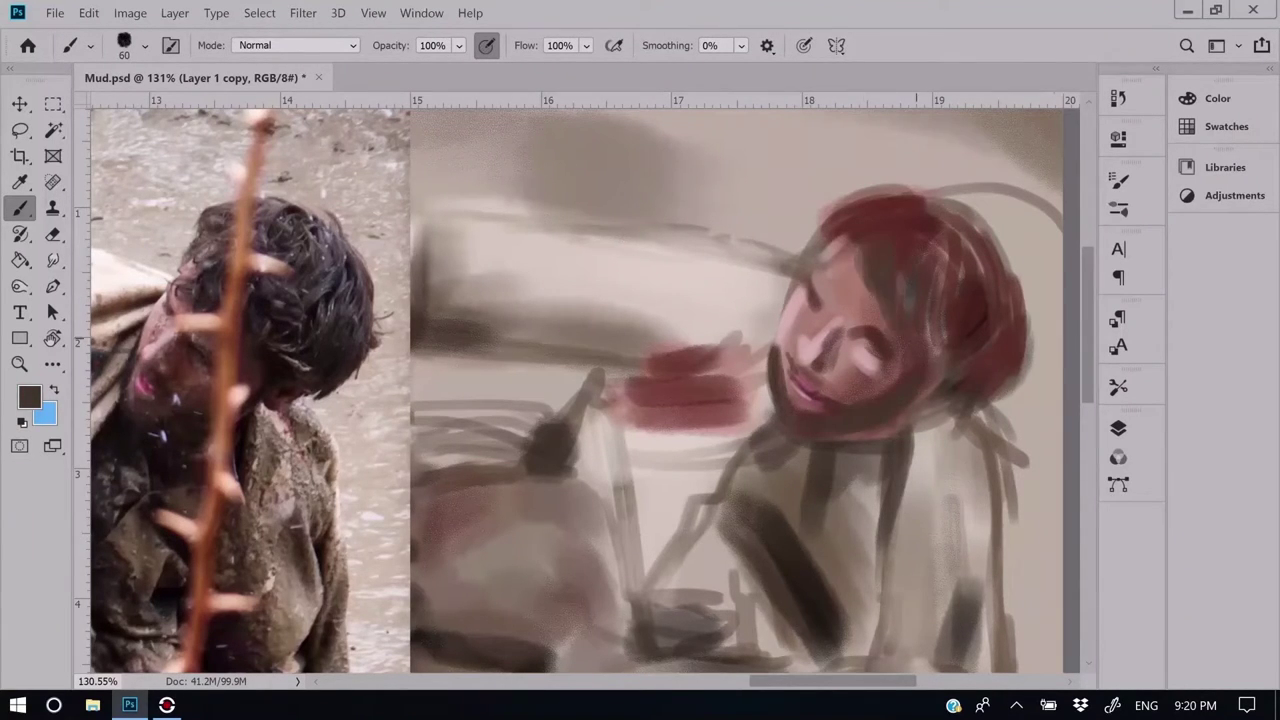
pyautogui.moveTo(935, 262); pyautogui.dragTo(925, 370)
pyautogui.moveTo(950, 220); pyautogui.dragTo(1000, 340)
pyautogui.moveTo(905, 365); pyautogui.dragTo(840, 280)
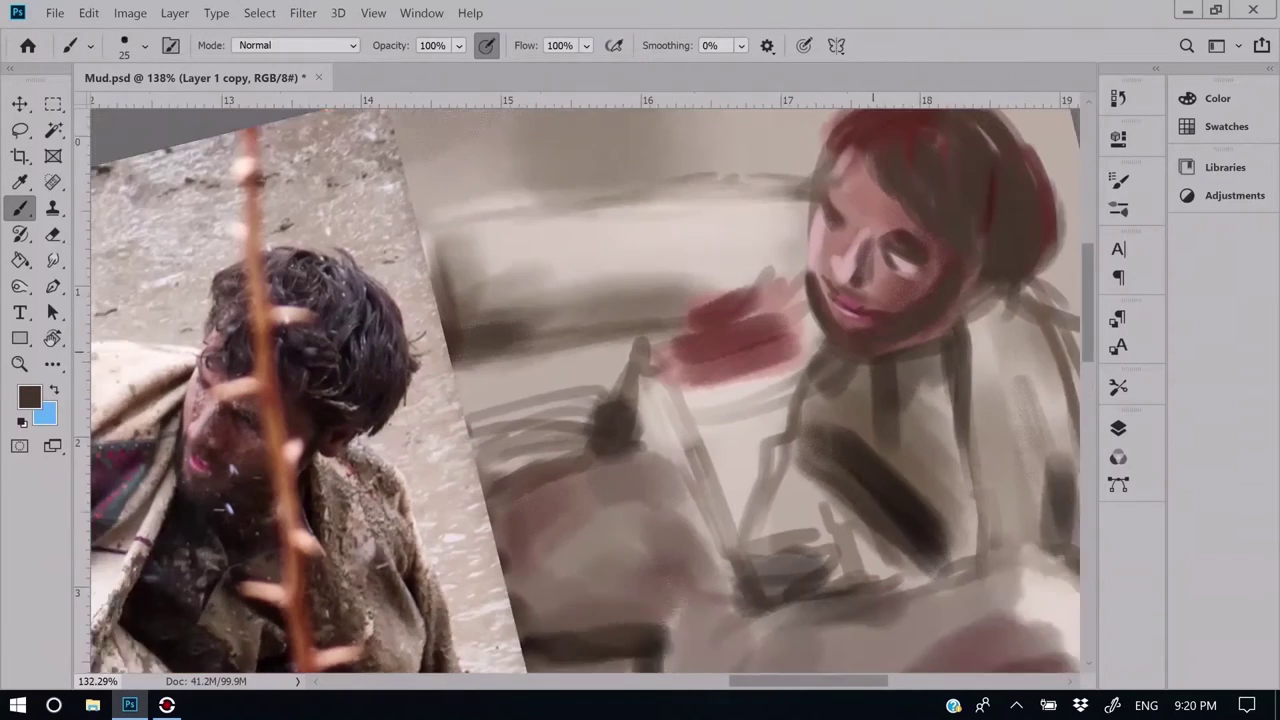
# Step: Shade the face with dark maroon strokes at 45% opacity
pyautogui.keyDown('alt'); pyautogui.click(838, 272); pyautogui.keyUp('alt')
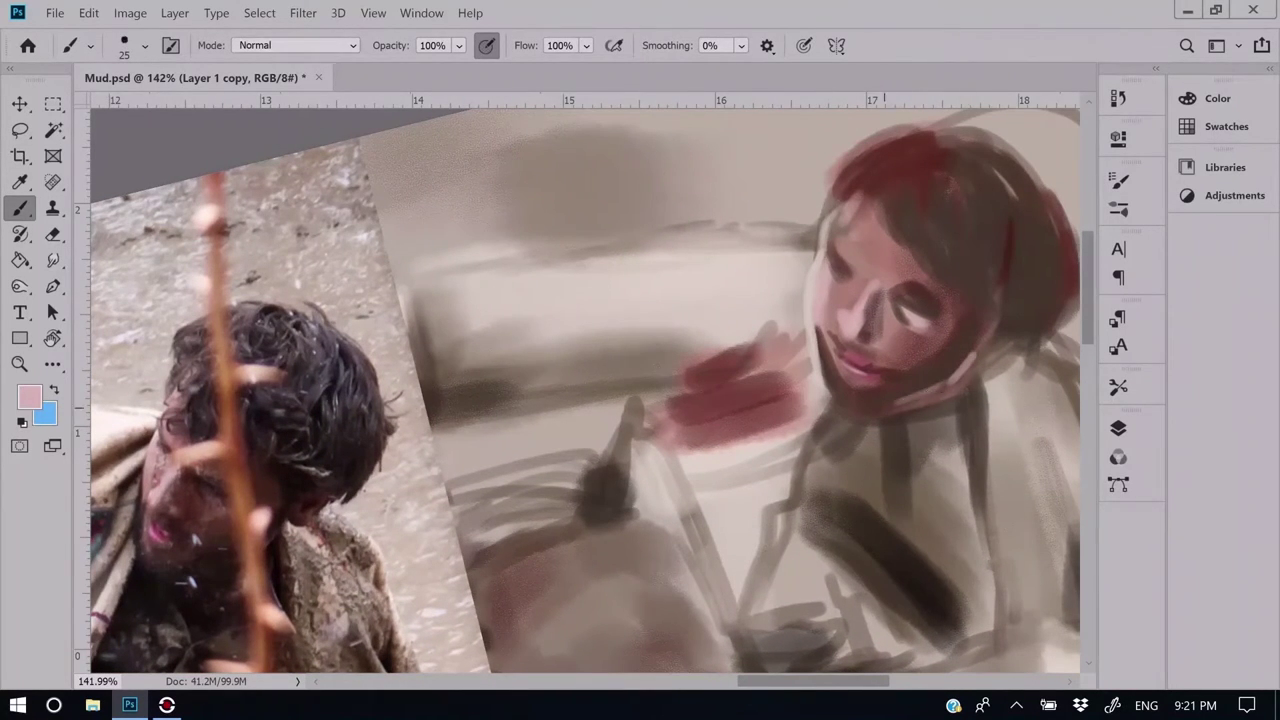
pyautogui.keyDown('alt'); pyautogui.click(895, 240); pyautogui.keyUp('alt')
pyautogui.press(']')
pyautogui.moveTo(900, 210); pyautogui.dragTo(870, 280)
pyautogui.moveTo(945, 310)
pyautogui.mouseDown()
pyautogui.moveTo(870, 300)
pyautogui.moveTo(919, 366)
pyautogui.mouseUp()
pyautogui.press('4')
pyautogui.press('5')
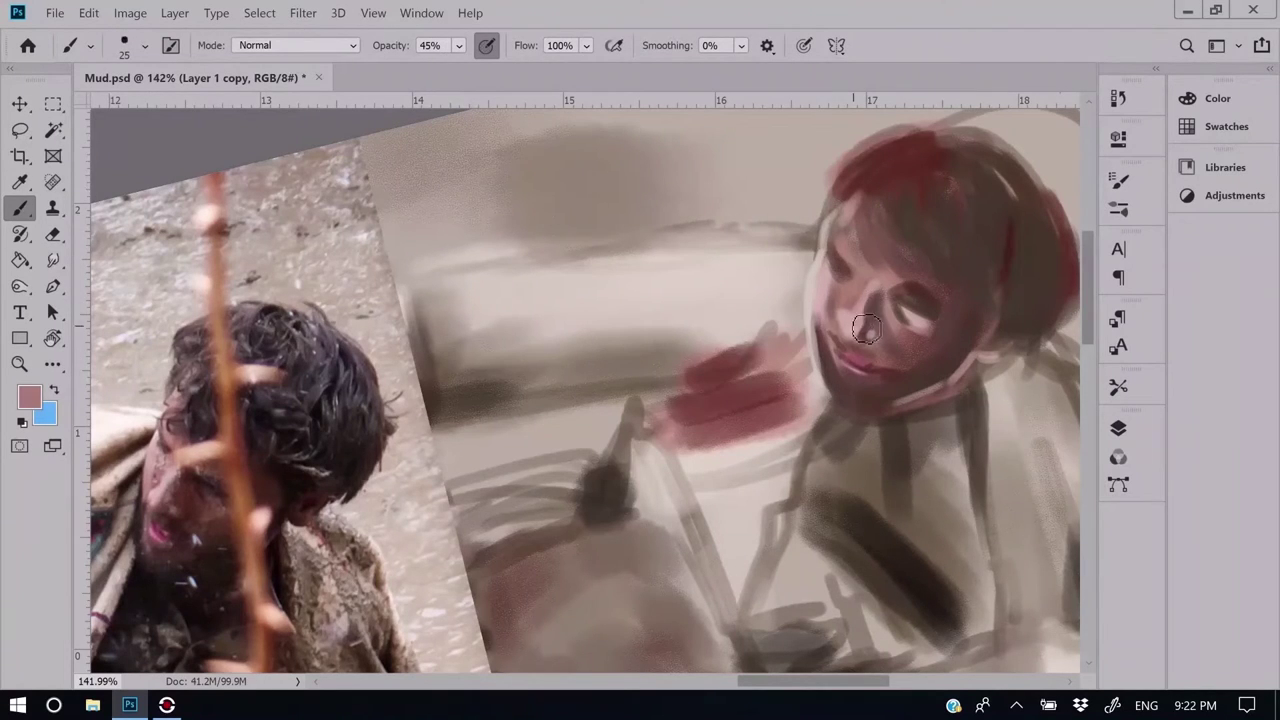
# Step: Adjust a pale pink skin tone, then sample near-black for the eye and a dark maroon
pyautogui.keyDown('alt'); pyautogui.click(932, 372); pyautogui.keyUp('alt')
pyautogui.click(29, 397)
pyautogui.press('Return')
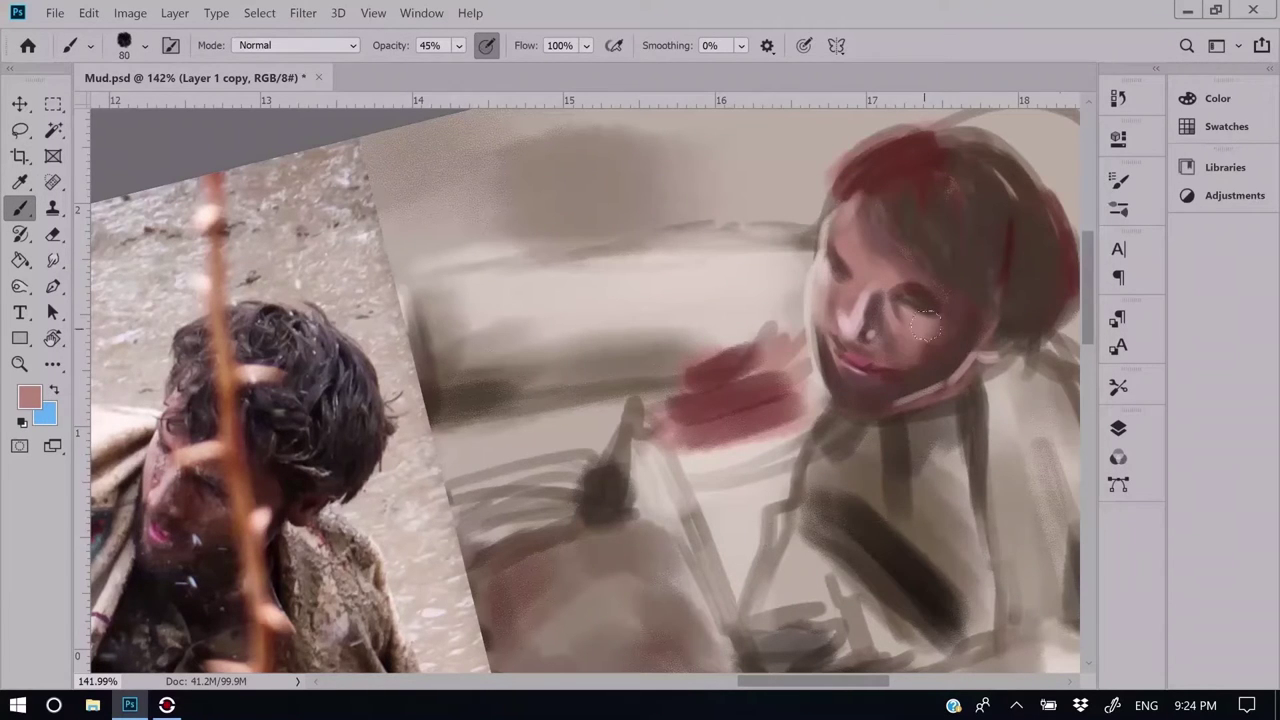
pyautogui.keyDown('alt'); pyautogui.click(840, 352); pyautogui.keyUp('alt')
pyautogui.press('[')
pyautogui.press('[')
pyautogui.press('[')
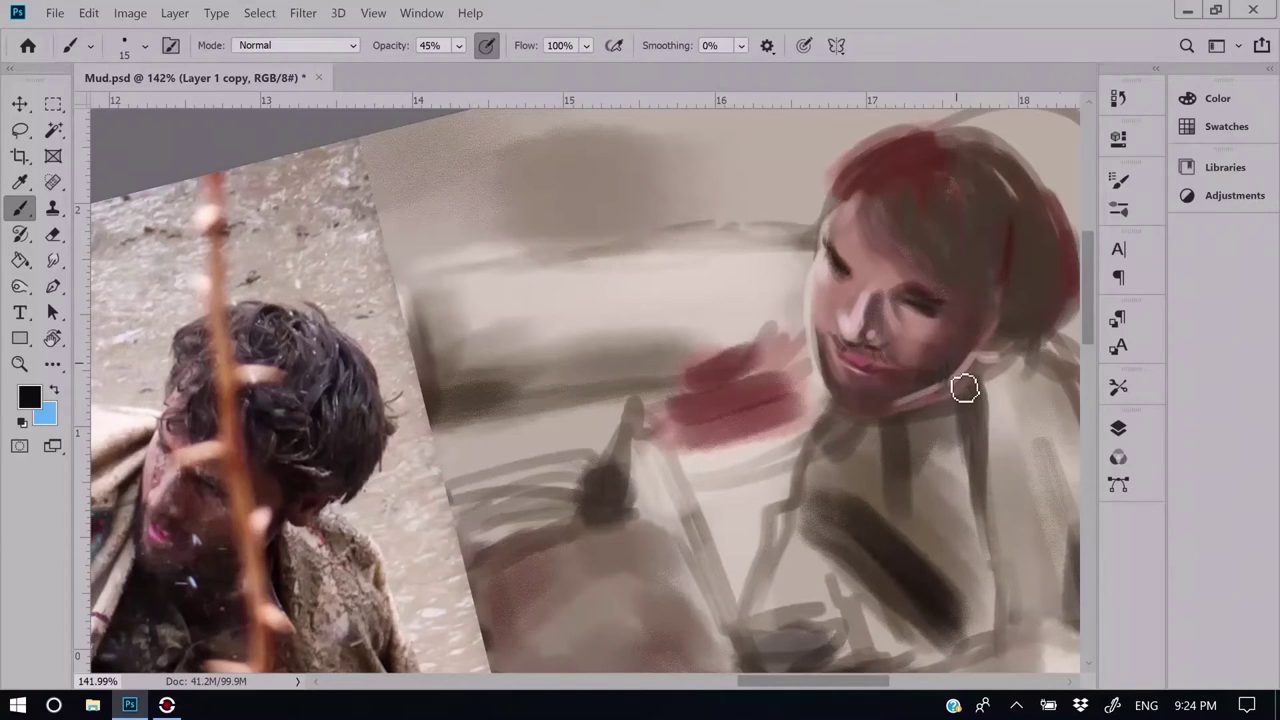
pyautogui.click(1155, 68)
pyautogui.keyDown('alt'); pyautogui.click(194, 490); pyautogui.keyUp('alt')
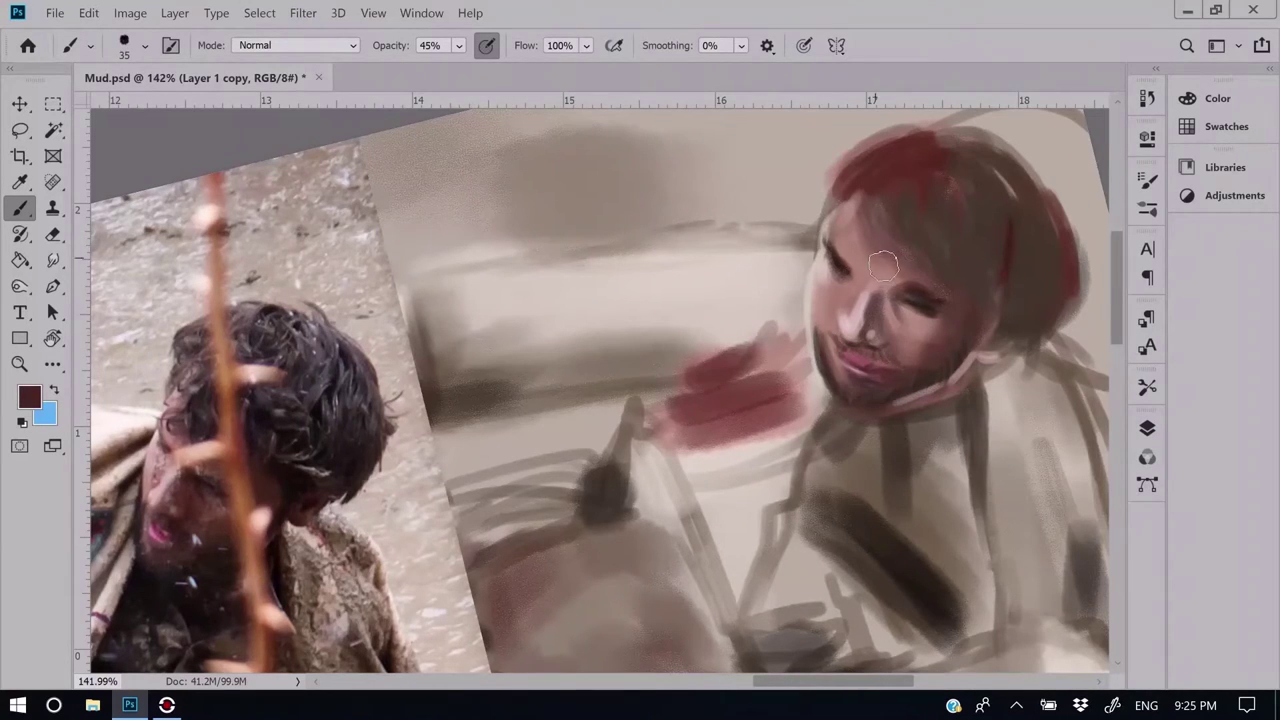
# Step: Darken the forehead and hair at full opacity, then add reddish-brown over the top-left hair
pyautogui.press(']')
pyautogui.press(']')
pyautogui.press(']')
pyautogui.moveTo(895, 240); pyautogui.dragTo(868, 310)
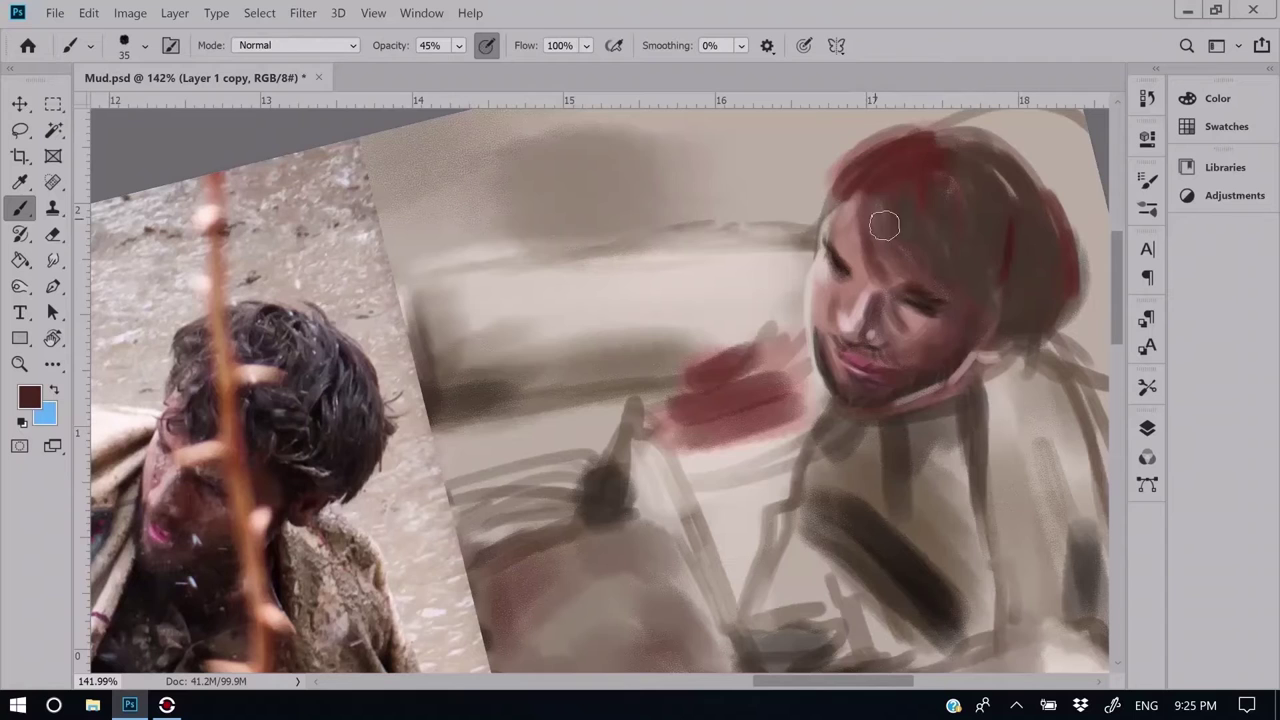
pyautogui.keyDown('alt'); pyautogui.click(923, 340); pyautogui.keyUp('alt')
pyautogui.press('0')
pyautogui.press(']')
pyautogui.press(']')
pyautogui.moveTo(860, 200)
pyautogui.mouseDown()
pyautogui.moveTo(897, 223)
pyautogui.moveTo(903, 186)
pyautogui.mouseUp()
pyautogui.moveTo(1020, 190)
pyautogui.mouseDown()
pyautogui.moveTo(990, 340)
pyautogui.moveTo(995, 325)
pyautogui.mouseUp()
pyautogui.moveTo(920, 149); pyautogui.dragTo(960, 262)
pyautogui.moveTo(1000, 160); pyautogui.dragTo(1040, 240)
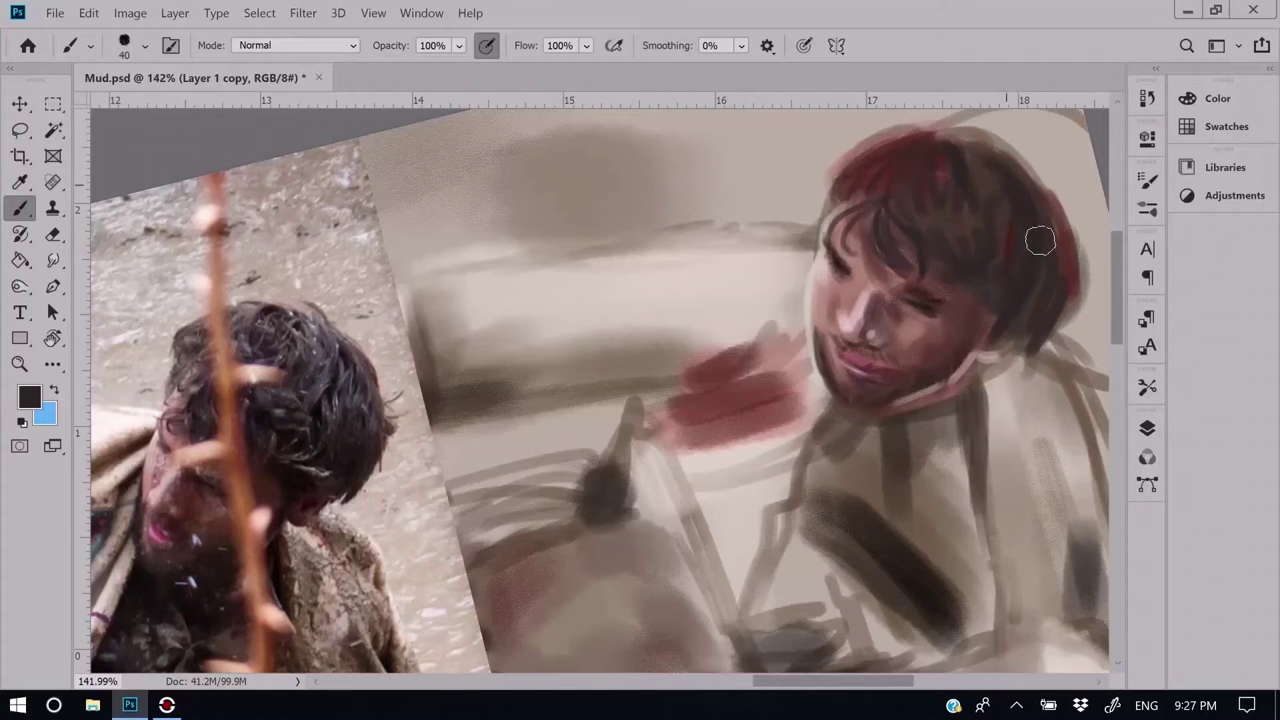
pyautogui.keyDown('alt'); pyautogui.click(921, 163); pyautogui.keyUp('alt')
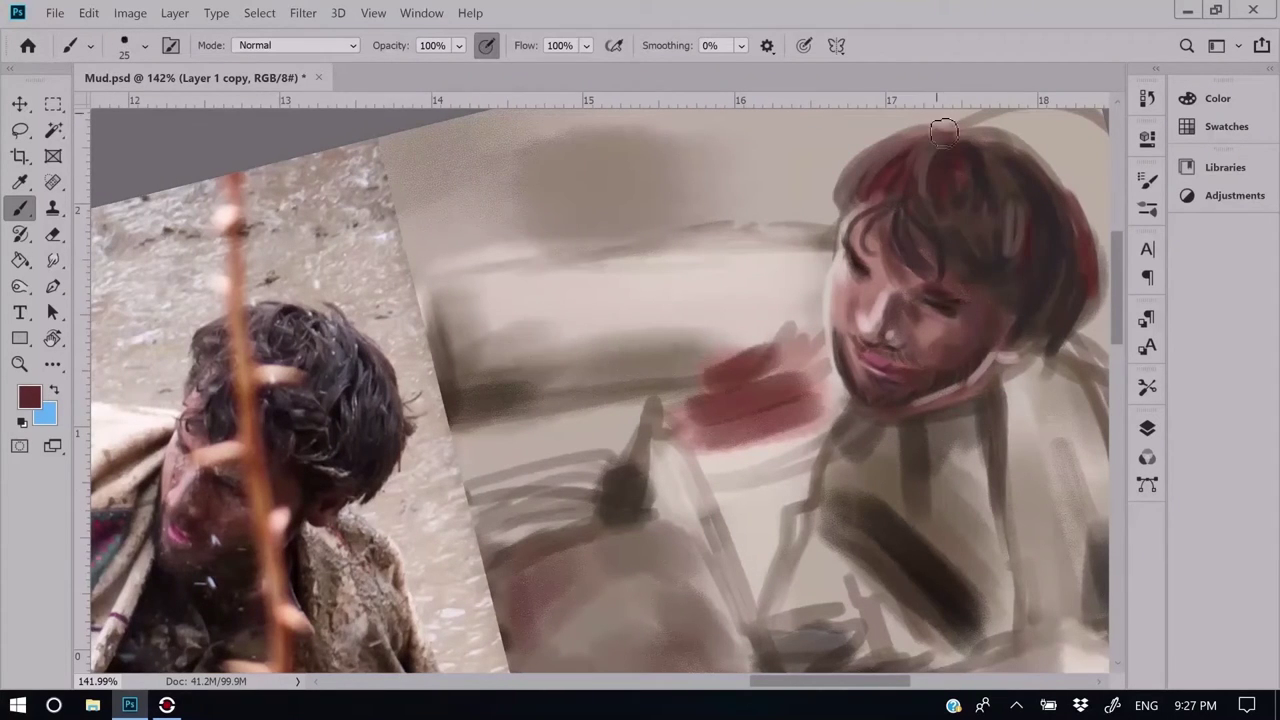
pyautogui.moveTo(943, 131); pyautogui.dragTo(865, 175)
# Step: Paint grey and black strands into the hair and darken the jaw line
pyautogui.keyDown('alt'); pyautogui.click(978, 226); pyautogui.keyUp('alt')
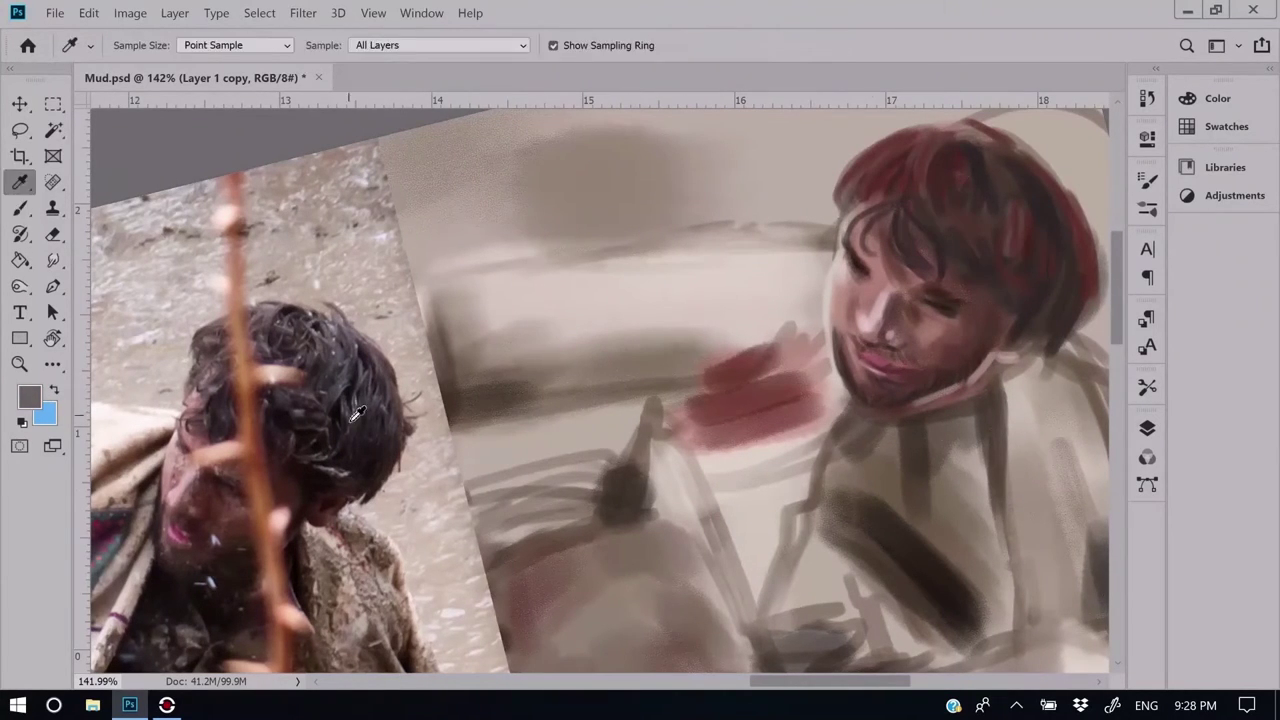
pyautogui.moveTo(1074, 237); pyautogui.dragTo(1069, 296)
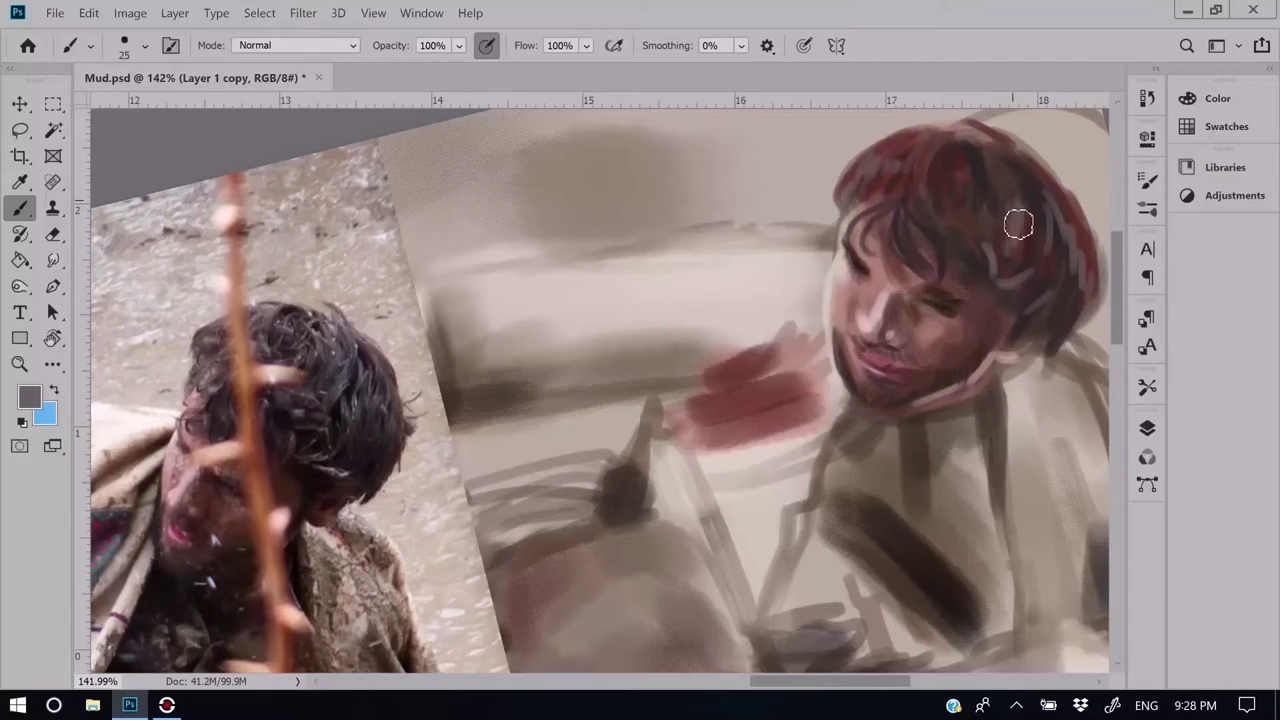
pyautogui.keyDown('alt'); pyautogui.click(941, 243); pyautogui.keyUp('alt')
pyautogui.moveTo(1003, 298); pyautogui.dragTo(1024, 339)
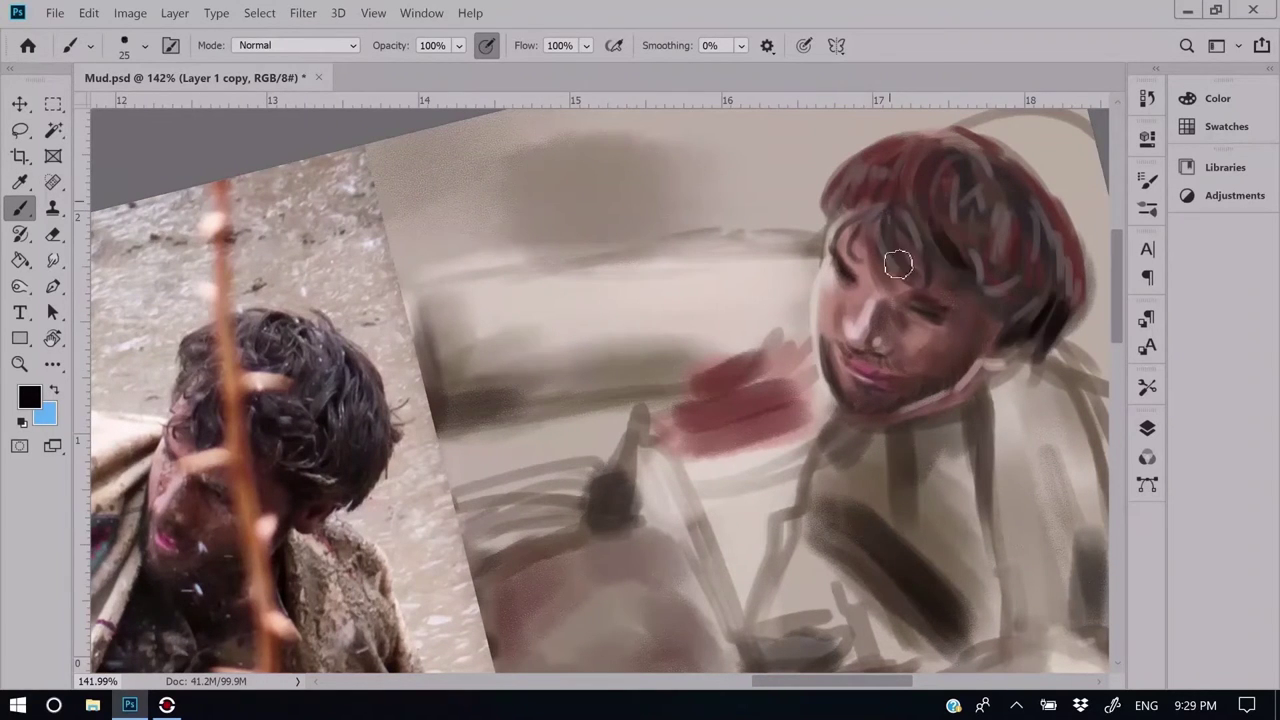
pyautogui.moveTo(898, 263); pyautogui.dragTo(860, 160)
pyautogui.moveTo(1029, 238)
pyautogui.mouseDown()
pyautogui.moveTo(1045, 290)
pyautogui.moveTo(1046, 205)
pyautogui.moveTo(1017, 349)
pyautogui.moveTo(980, 289)
pyautogui.mouseUp()
# Step: Paint a dark brown shadow below the beard and under the neck
pyautogui.scroll(-2, 1014, 343)
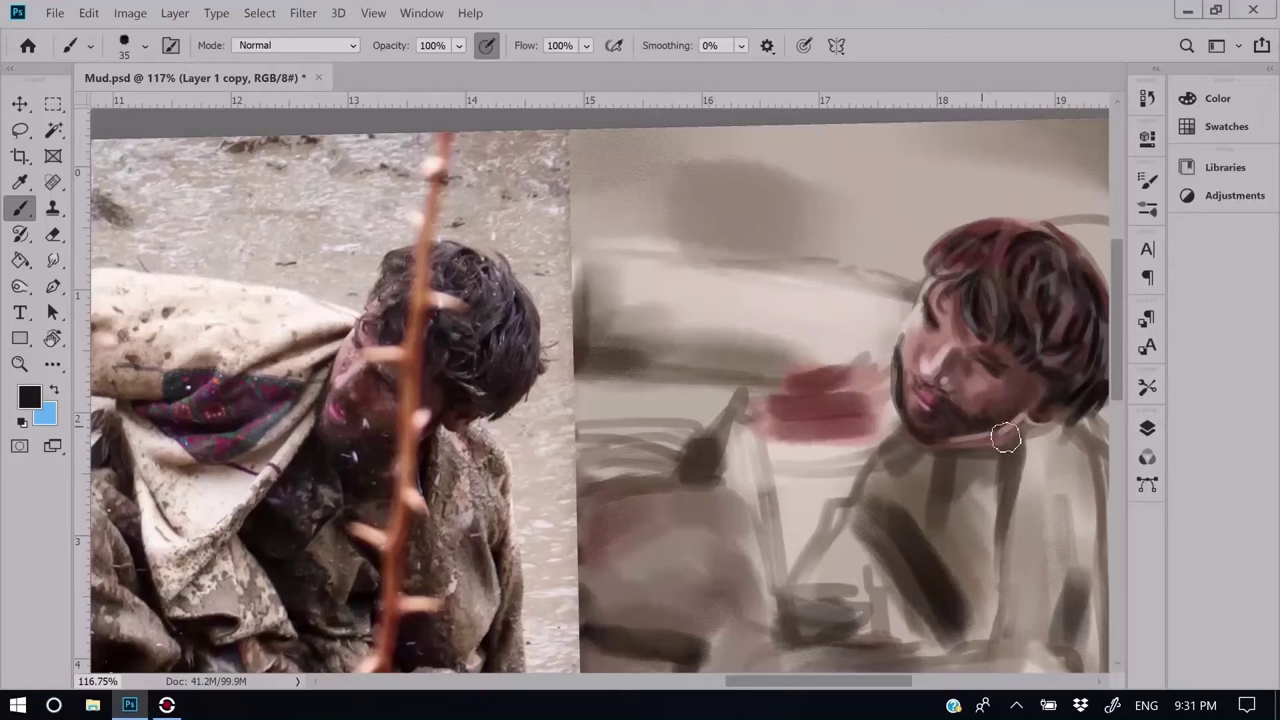
pyautogui.keyDown('alt'); pyautogui.click(955, 430); pyautogui.keyUp('alt')
pyautogui.moveTo(918, 462)
pyautogui.mouseDown()
pyautogui.moveTo(1005, 448)
pyautogui.moveTo(1030, 425)
pyautogui.mouseUp()
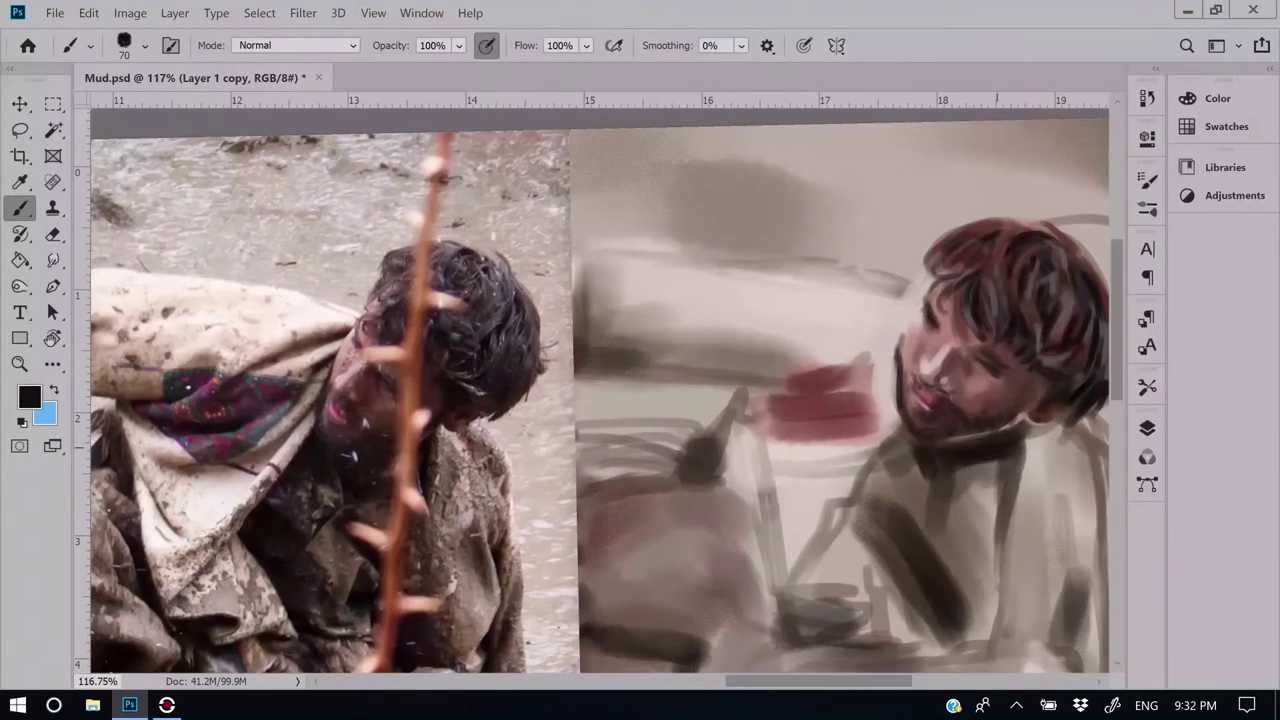
pyautogui.moveTo(1000, 485); pyautogui.dragTo(1035, 425)
# Step: Lay brown strokes across the figure and coat with a slightly smaller brush
pyautogui.press('[')
pyautogui.moveTo(908, 306); pyautogui.dragTo(752, 382)
pyautogui.moveTo(902, 360); pyautogui.dragTo(795, 585)
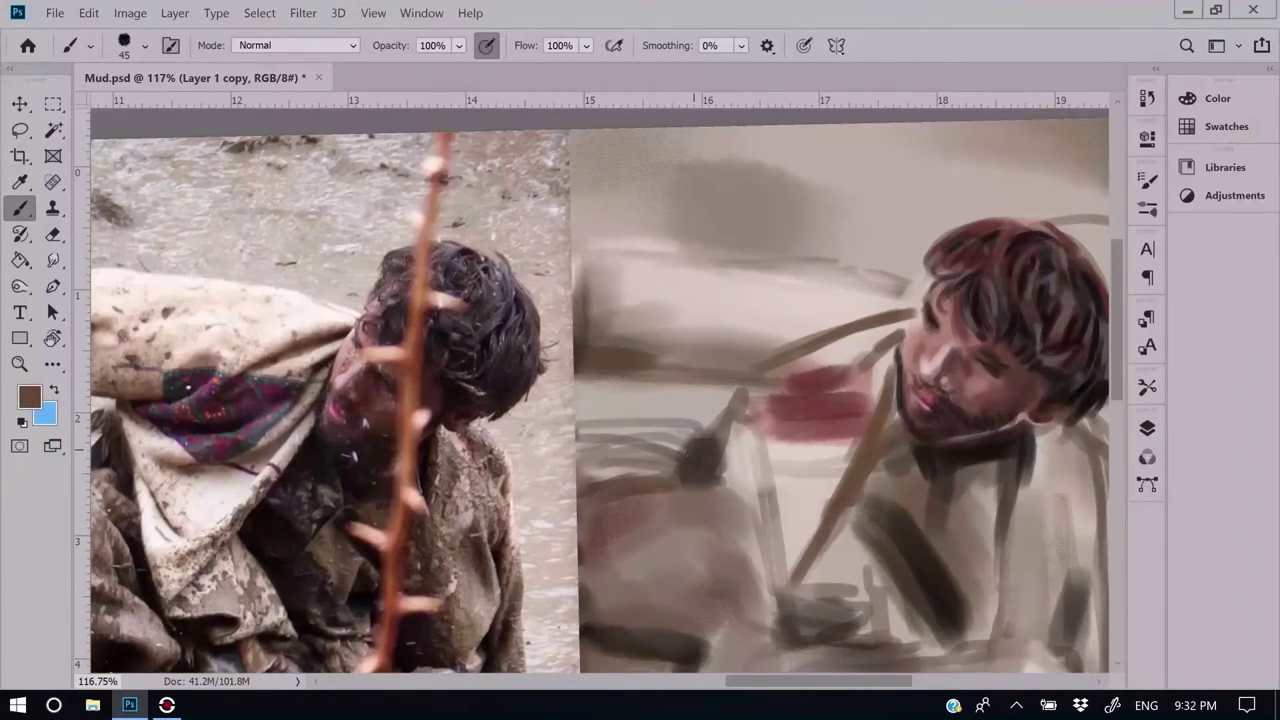
pyautogui.moveTo(712, 430); pyautogui.dragTo(615, 585)
pyautogui.moveTo(615, 585); pyautogui.dragTo(505, 450)
pyautogui.moveTo(600, 400); pyautogui.dragTo(700, 363)
# Step: Paint broad light highlights on the torso and shirt
pyautogui.keyDown('alt'); pyautogui.click(906, 408); pyautogui.keyUp('alt')
pyautogui.press(']')
pyautogui.press(']')
pyautogui.press(']')
pyautogui.moveTo(815, 195); pyautogui.dragTo(770, 430)
pyautogui.moveTo(900, 360)
pyautogui.mouseDown()
pyautogui.moveTo(706, 270)
pyautogui.moveTo(771, 302)
pyautogui.mouseUp()
pyautogui.press('F7')
pyautogui.press('F7')
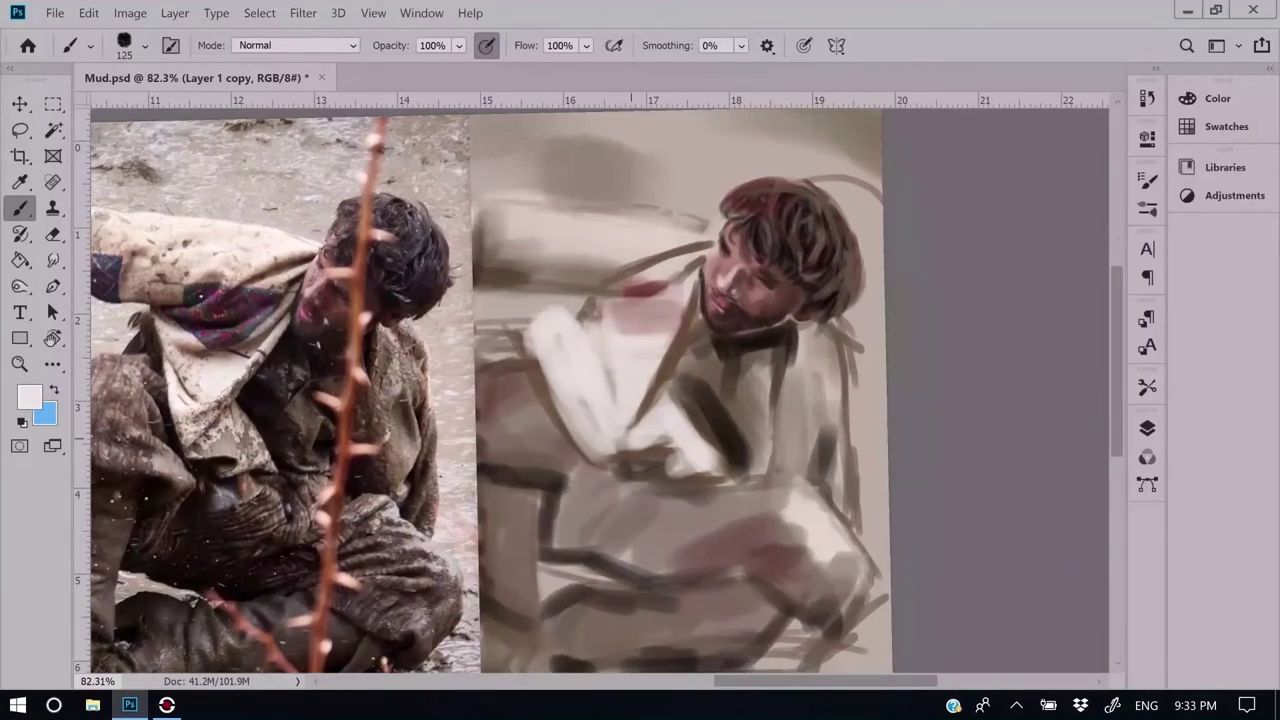
# Step: Paint grey-brown dark strokes along the figure's right side and edge
pyautogui.keyDown('alt'); pyautogui.click(546, 308); pyautogui.keyUp('alt')
pyautogui.moveTo(860, 300); pyautogui.dragTo(870, 580)
pyautogui.moveTo(700, 300); pyautogui.dragTo(700, 460)
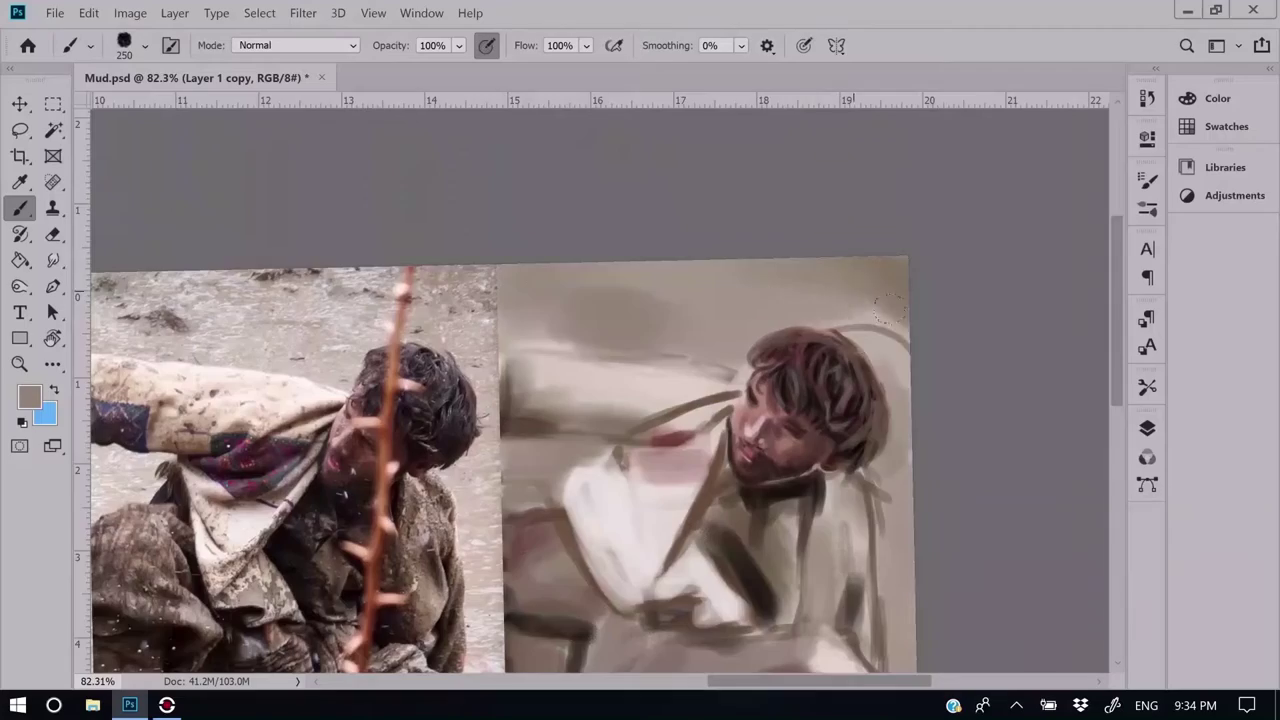
pyautogui.moveTo(580, 300); pyautogui.dragTo(880, 440)
pyautogui.moveTo(866, 437); pyautogui.dragTo(890, 240)
# Step: Add lighter pinkish strokes over the figure
pyautogui.keyDown('alt'); pyautogui.click(893, 240); pyautogui.keyUp('alt')
pyautogui.moveTo(893, 400); pyautogui.dragTo(893, 200)
pyautogui.moveTo(868, 390); pyautogui.dragTo(600, 440)
pyautogui.moveTo(520, 250); pyautogui.dragTo(520, 407)
# Step: Round the top of the head with a darker grey-brown stroke
pyautogui.press('[')
pyautogui.press('[')
pyautogui.press('[')
pyautogui.scroll(5, 520, 407)
pyautogui.keyDown('alt'); pyautogui.click(880, 375); pyautogui.keyUp('alt')
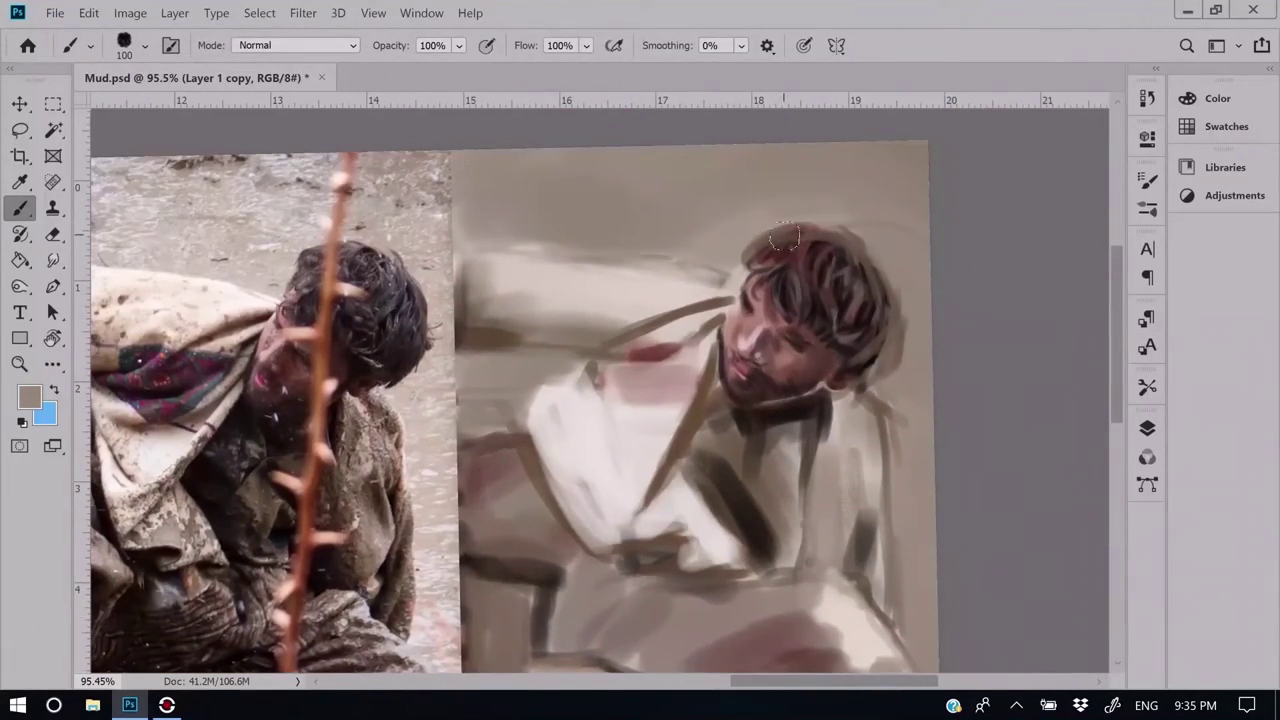
pyautogui.moveTo(784, 237); pyautogui.dragTo(840, 232)
# Step: Switch to the Eraser, check the layers list and zoom out to the whole canvas
pyautogui.click(1150, 428)
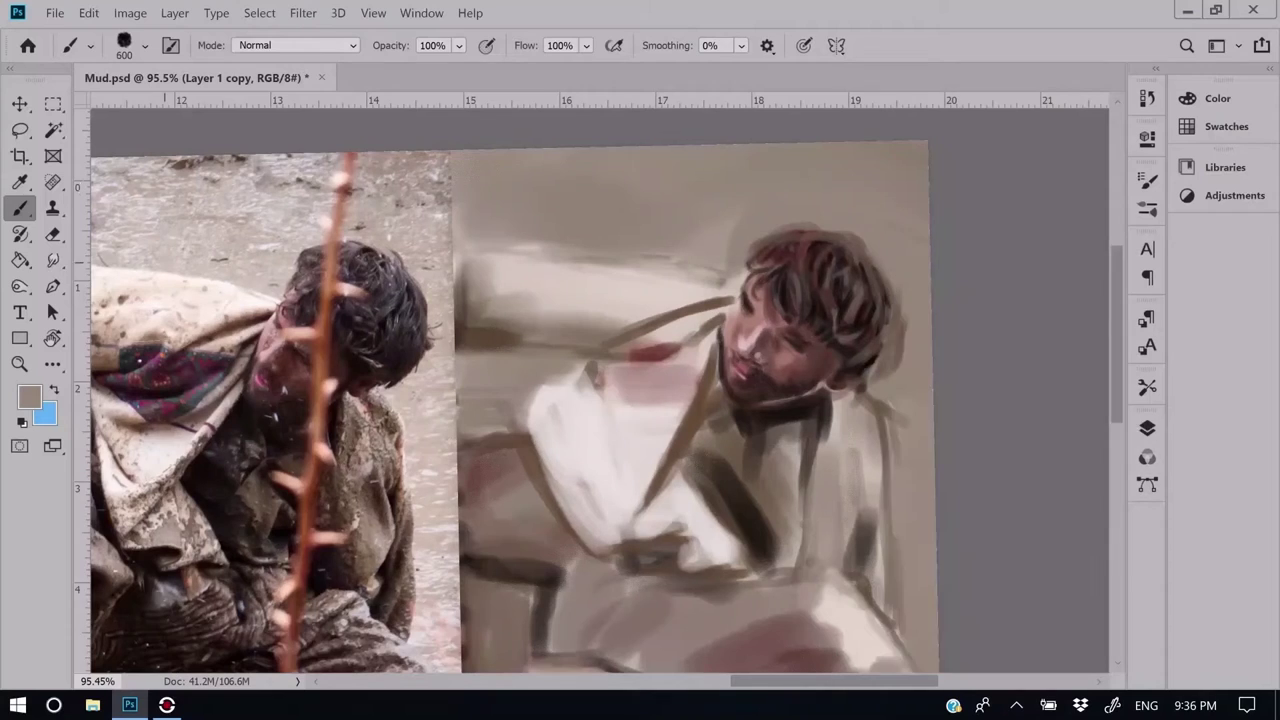
pyautogui.press('e')
pyautogui.click(1150, 428)
pyautogui.hotkey('ctrl', '0')
# Step: Paste the merged copy in place as new Layer 2
pyautogui.press('r')
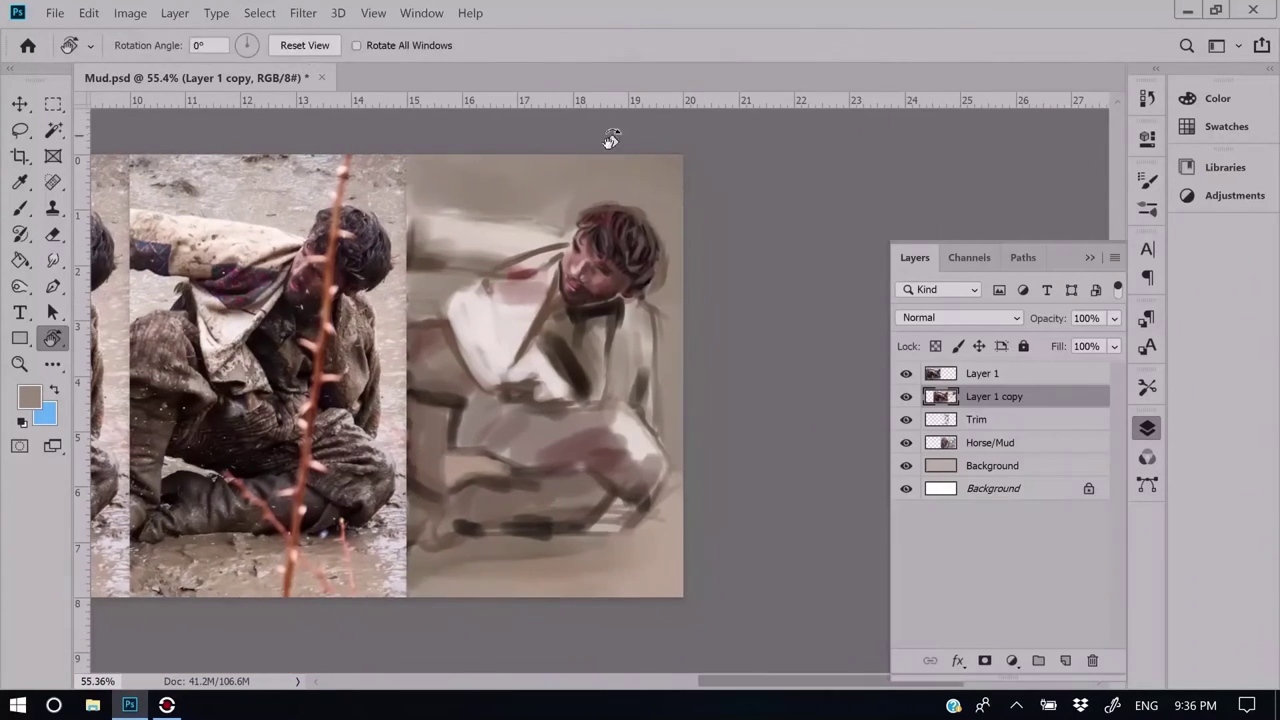
pyautogui.press('m')
pyautogui.click(89, 13)
pyautogui.click(385, 206)
pyautogui.scroll(3, 640, 300)
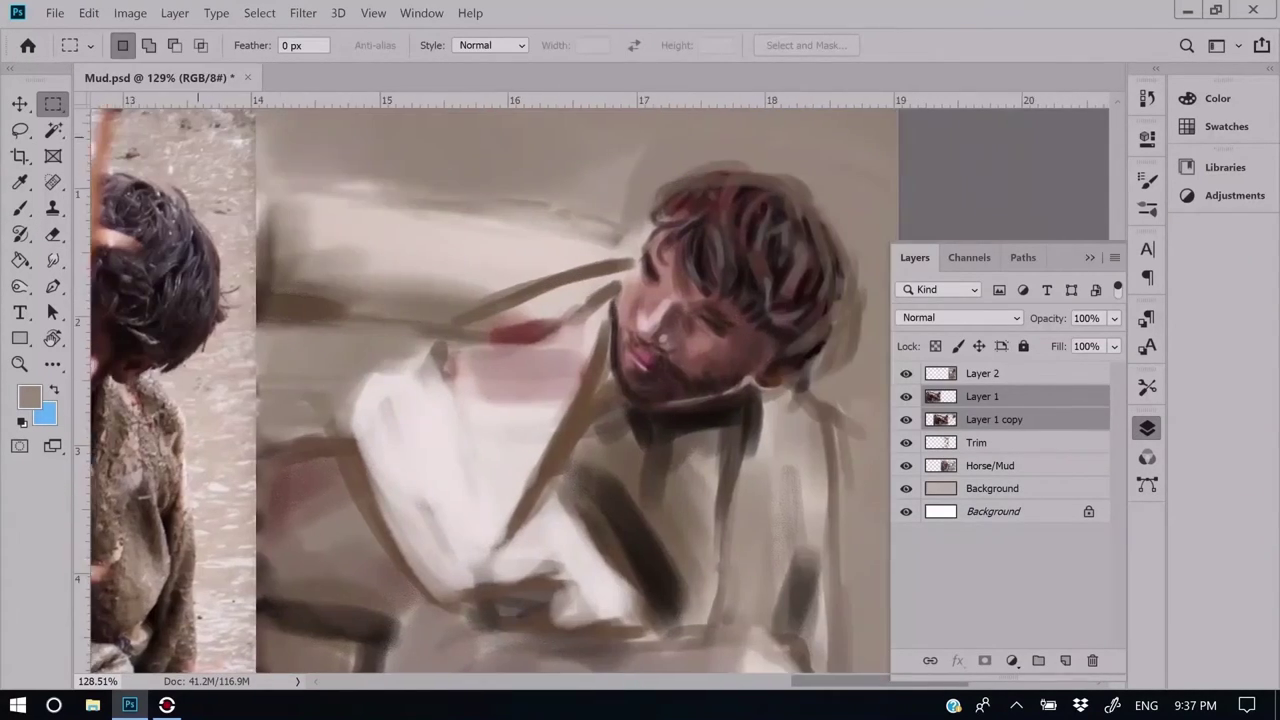
pyautogui.press('b')
# Step: Place the reference photo beside the painting and lay first strokes on the legs
pyautogui.scroll(-2, 935, 205)
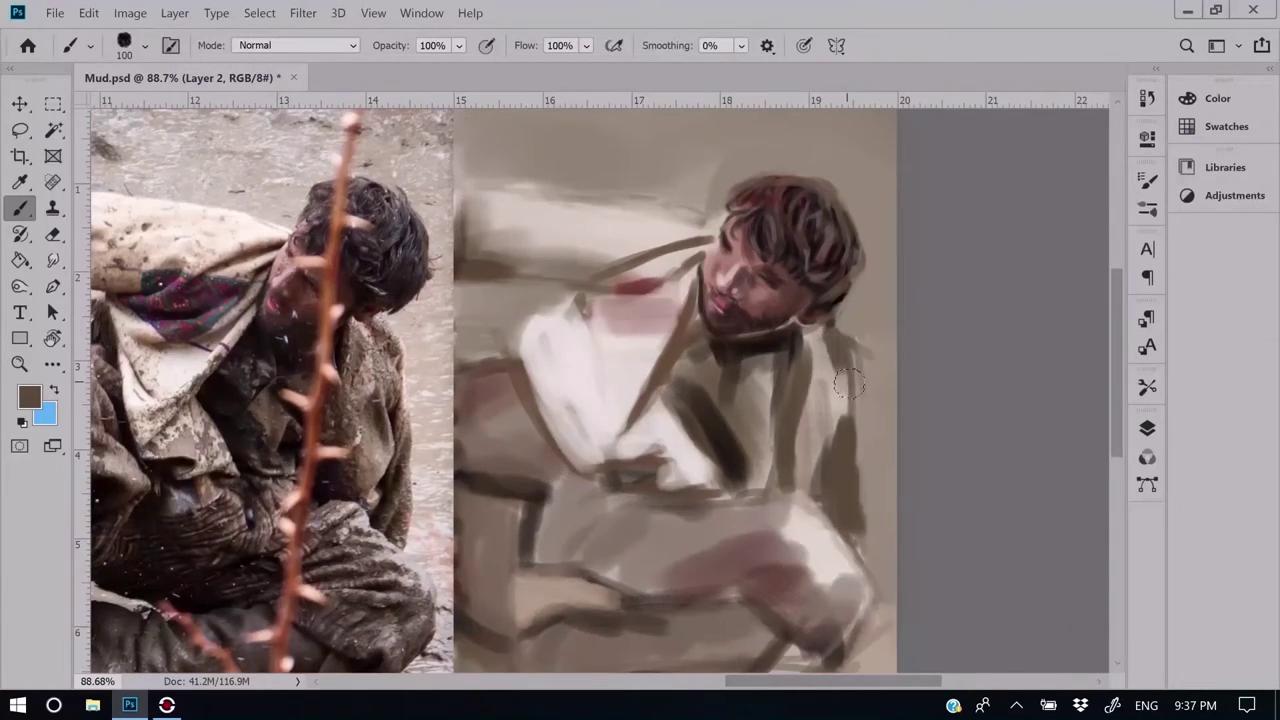
pyautogui.moveTo(642, 515); pyautogui.dragTo(828, 515)
pyautogui.moveTo(722, 580); pyautogui.dragTo(880, 512)
pyautogui.moveTo(740, 500); pyautogui.dragTo(760, 568)
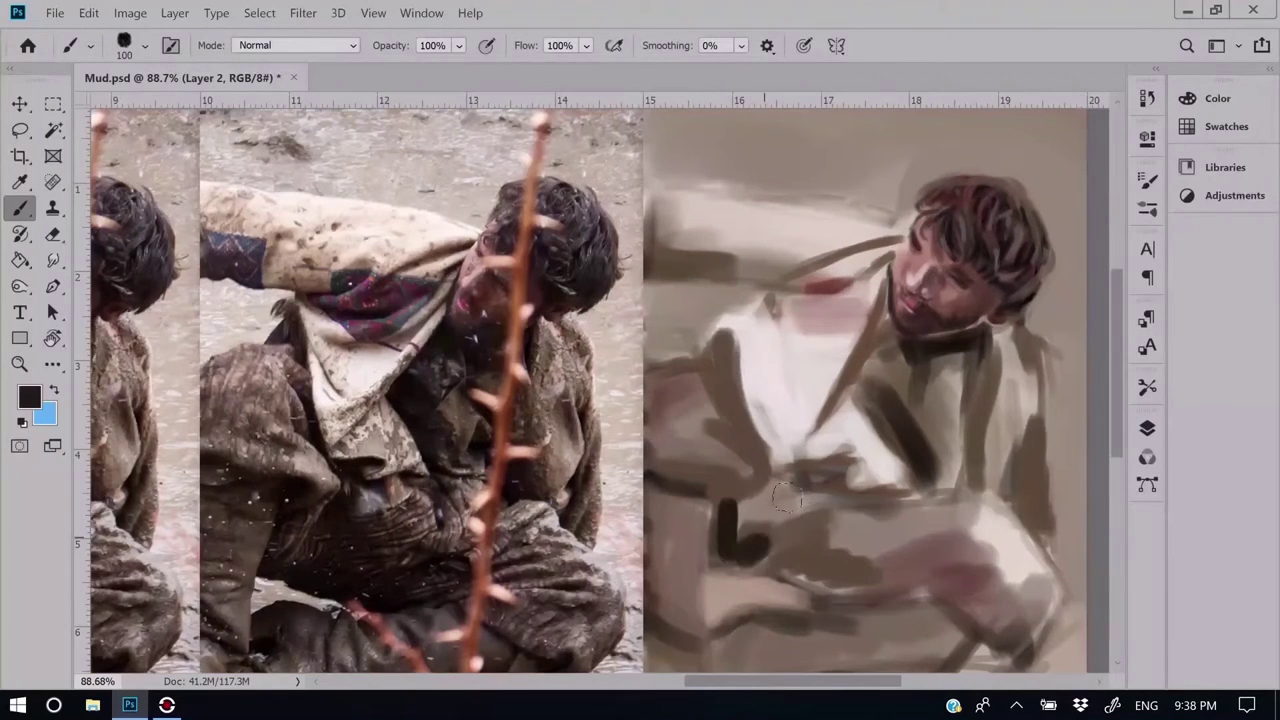
pyautogui.moveTo(770, 440); pyautogui.dragTo(790, 550)
pyautogui.moveTo(780, 500); pyautogui.dragTo(892, 460)
pyautogui.moveTo(782, 560); pyautogui.dragTo(925, 592)
pyautogui.scroll(-2, 850, 520)
pyautogui.scroll(-1, 860, 400)
# Step: Paint dark fold lines across the rider's legs and lower figure
pyautogui.moveTo(988, 228); pyautogui.dragTo(958, 388)
pyautogui.press('[')
pyautogui.press('[')
pyautogui.press('[')
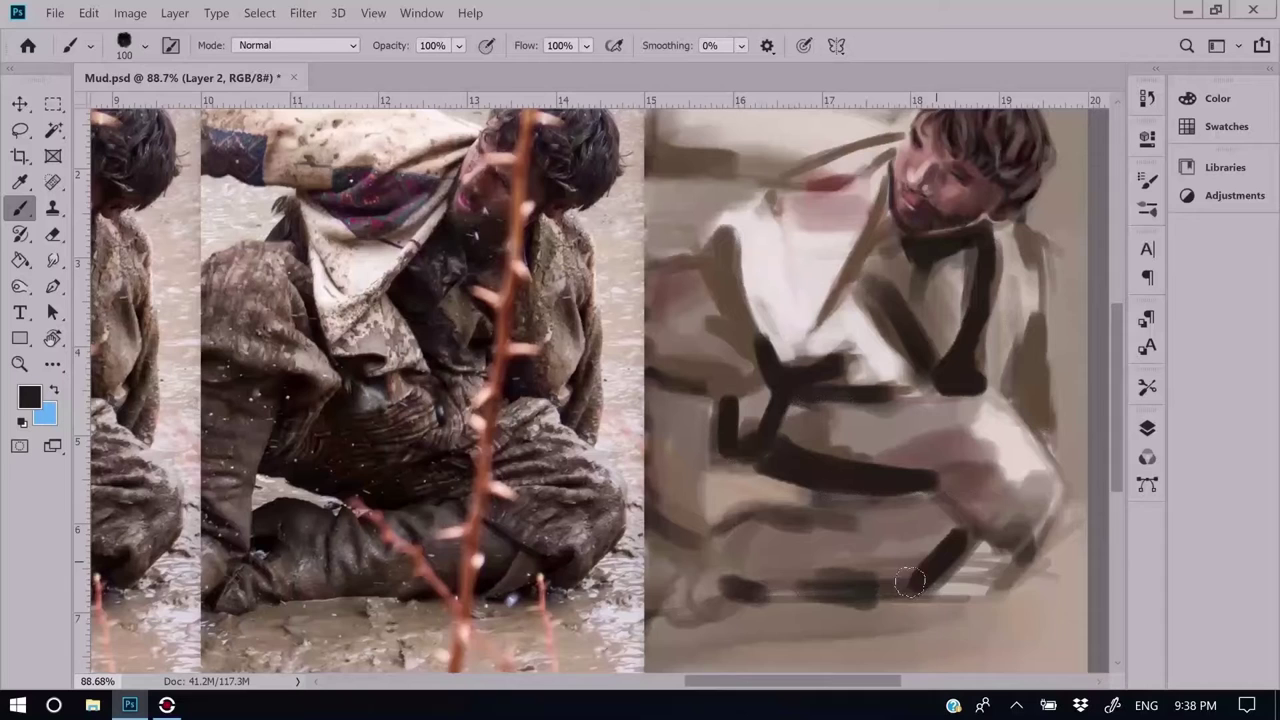
pyautogui.moveTo(1022, 535); pyautogui.dragTo(885, 592)
pyautogui.moveTo(745, 518); pyautogui.dragTo(698, 556)
pyautogui.moveTo(805, 515)
pyautogui.mouseDown()
pyautogui.moveTo(805, 570)
pyautogui.moveTo(845, 562)
pyautogui.mouseUp()
pyautogui.moveTo(893, 510); pyautogui.dragTo(917, 545)
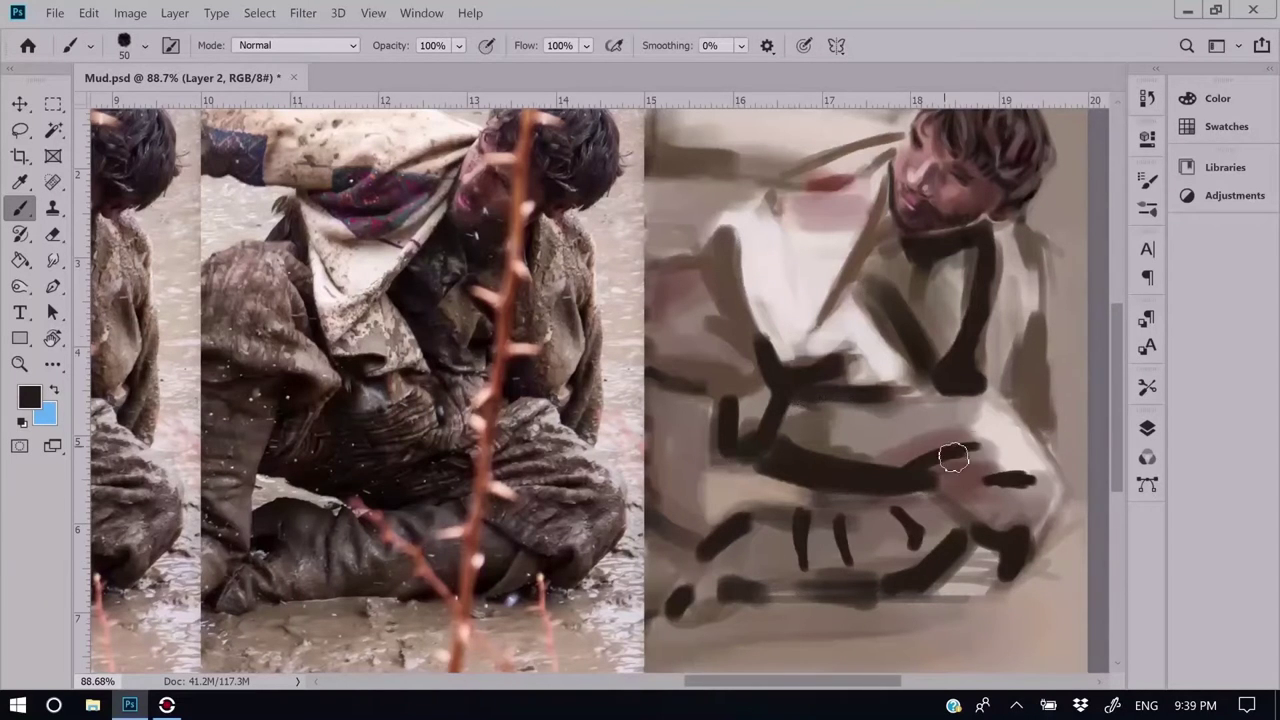
pyautogui.moveTo(916, 314); pyautogui.dragTo(866, 205)
pyautogui.moveTo(880, 300)
pyautogui.mouseDown()
pyautogui.moveTo(960, 330)
pyautogui.moveTo(860, 280)
pyautogui.moveTo(820, 372)
pyautogui.mouseUp()
# Step: Lay brown tone along the right edge, over the thigh, leg and lower-left folds
pyautogui.moveTo(900, 205); pyautogui.dragTo(928, 400)
pyautogui.keyDown('alt'); pyautogui.click(862, 357); pyautogui.keyUp('alt')
pyautogui.moveTo(700, 435)
pyautogui.mouseDown()
pyautogui.moveTo(840, 390)
pyautogui.moveTo(920, 470)
pyautogui.mouseUp()
pyautogui.moveTo(930, 400); pyautogui.dragTo(900, 530)
pyautogui.moveTo(710, 440); pyautogui.dragTo(890, 380)
pyautogui.moveTo(560, 590); pyautogui.dragTo(610, 515)
pyautogui.moveTo(580, 570)
pyautogui.mouseDown()
pyautogui.moveTo(709, 511)
pyautogui.moveTo(845, 540)
pyautogui.moveTo(969, 505)
pyautogui.mouseUp()
# Step: Add black accents and lighter brown strokes to the legs
pyautogui.keyDown('alt'); pyautogui.click(720, 460); pyautogui.keyUp('alt')
pyautogui.moveTo(705, 470); pyautogui.dragTo(650, 570)
pyautogui.moveTo(660, 330); pyautogui.dragTo(705, 410)
pyautogui.keyDown('alt'); pyautogui.click(650, 270); pyautogui.keyUp('alt')
pyautogui.moveTo(640, 215)
pyautogui.mouseDown()
pyautogui.moveTo(670, 310)
pyautogui.moveTo(745, 335)
pyautogui.moveTo(785, 415)
pyautogui.moveTo(970, 380)
pyautogui.moveTo(920, 430)
pyautogui.moveTo(953, 432)
pyautogui.moveTo(1035, 505)
pyautogui.moveTo(1010, 290)
pyautogui.mouseUp()
# Step: Paint darker brown along the right arm and the knee edge
pyautogui.keyDown('alt'); pyautogui.click(1010, 500); pyautogui.keyUp('alt')
pyautogui.keyDown('alt'); pyautogui.click(1020, 360); pyautogui.keyUp('alt')
pyautogui.moveTo(960, 240); pyautogui.dragTo(980, 340)
pyautogui.moveTo(990, 180); pyautogui.dragTo(1020, 330)
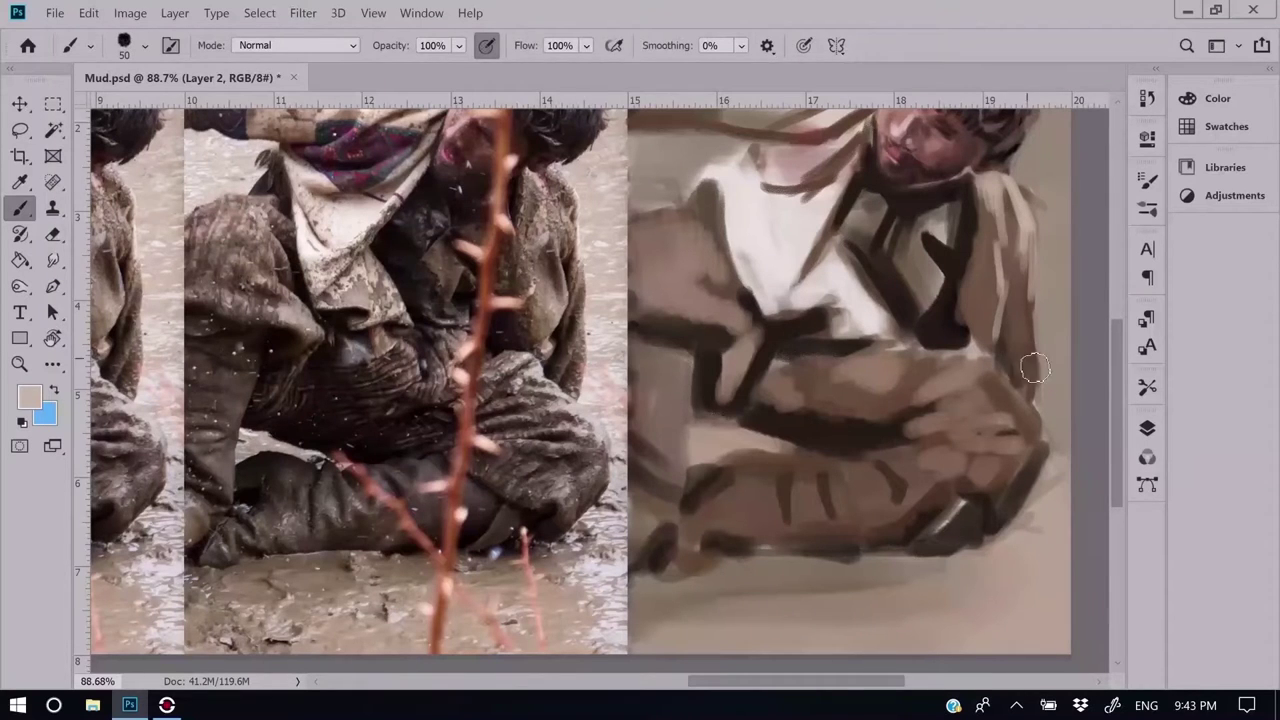
# Step: Shade the shoulder and arm with dark brown and grey-brown strokes
pyautogui.moveTo(1037, 371)
pyautogui.mouseDown()
pyautogui.moveTo(1028, 262)
pyautogui.moveTo(992, 332)
pyautogui.mouseUp()
pyautogui.keyDown('alt'); pyautogui.click(1005, 300); pyautogui.keyUp('alt')
pyautogui.moveTo(1001, 224); pyautogui.dragTo(980, 265)
pyautogui.keyDown('alt'); pyautogui.click(1000, 230); pyautogui.keyUp('alt')
pyautogui.moveTo(995, 180); pyautogui.dragTo(990, 280)
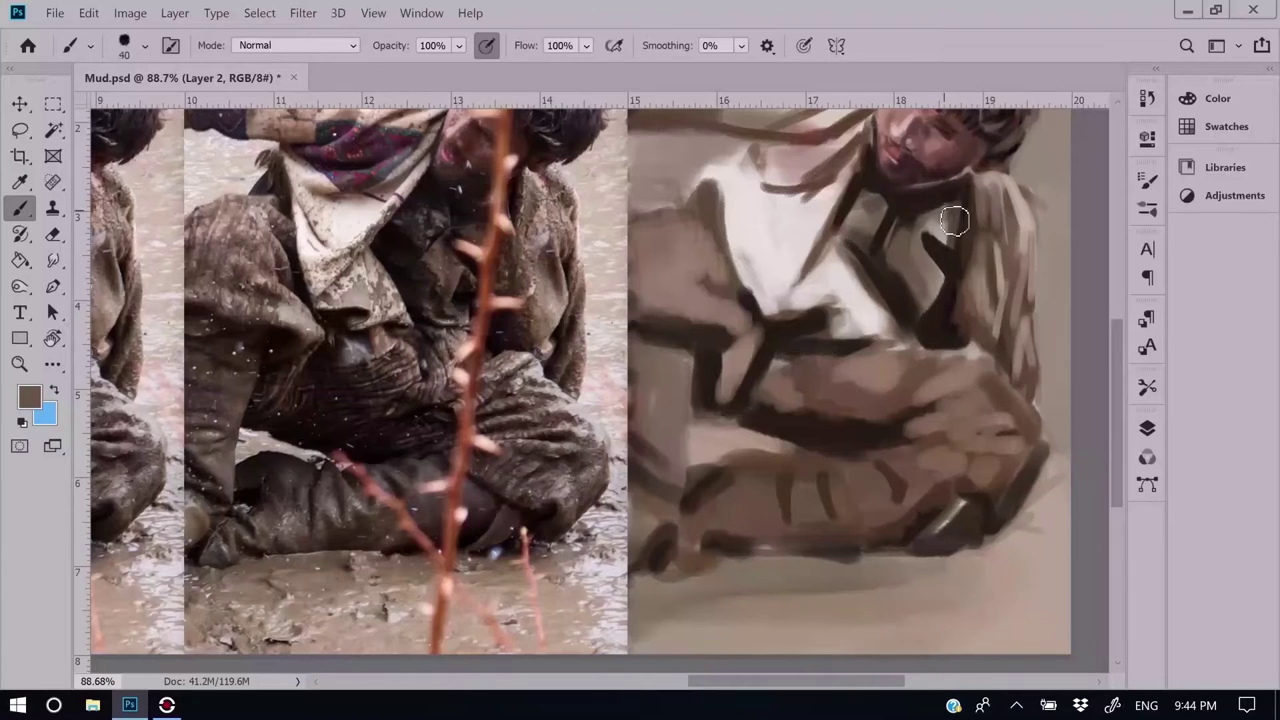
pyautogui.keyDown('alt'); pyautogui.click(899, 225); pyautogui.keyUp('alt')
pyautogui.press(']')
pyautogui.press(']')
pyautogui.press(']')
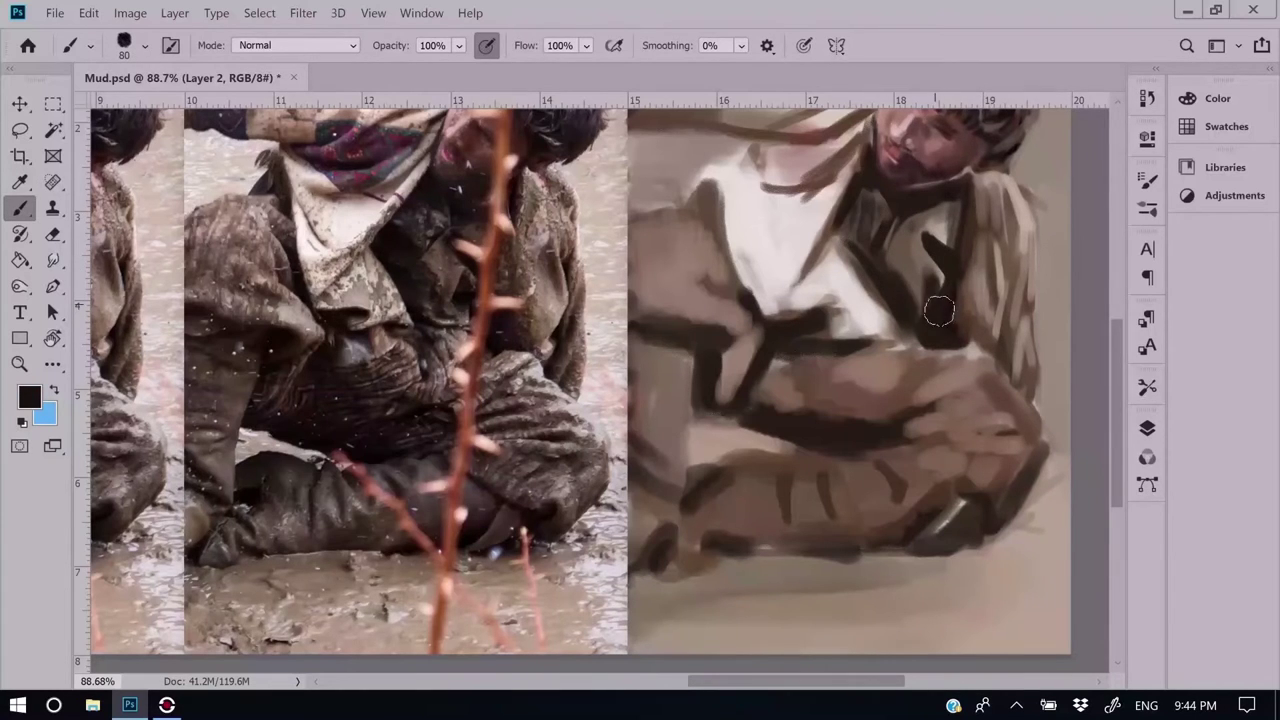
pyautogui.press('[')
pyautogui.press('[')
pyautogui.press('[')
pyautogui.keyDown('alt'); pyautogui.click(936, 295); pyautogui.keyUp('alt')
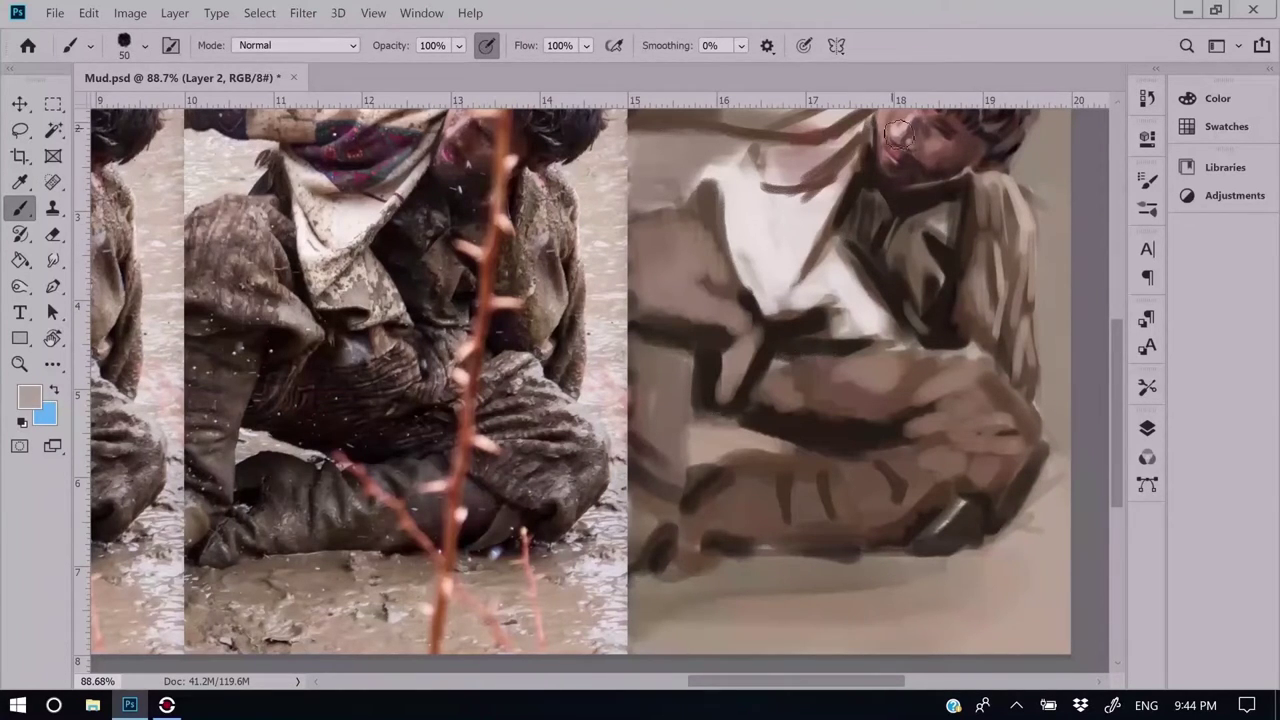
pyautogui.keyDown('alt'); pyautogui.click(1014, 209); pyautogui.keyUp('alt')
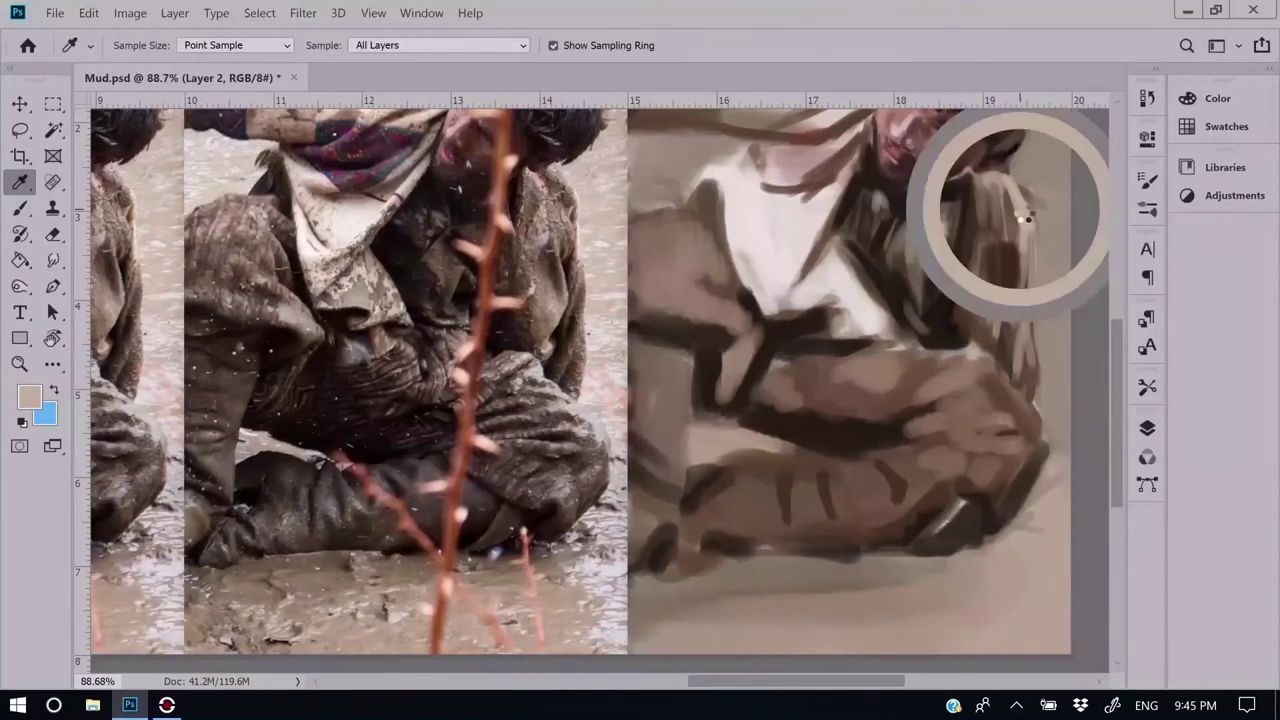
pyautogui.press(']')
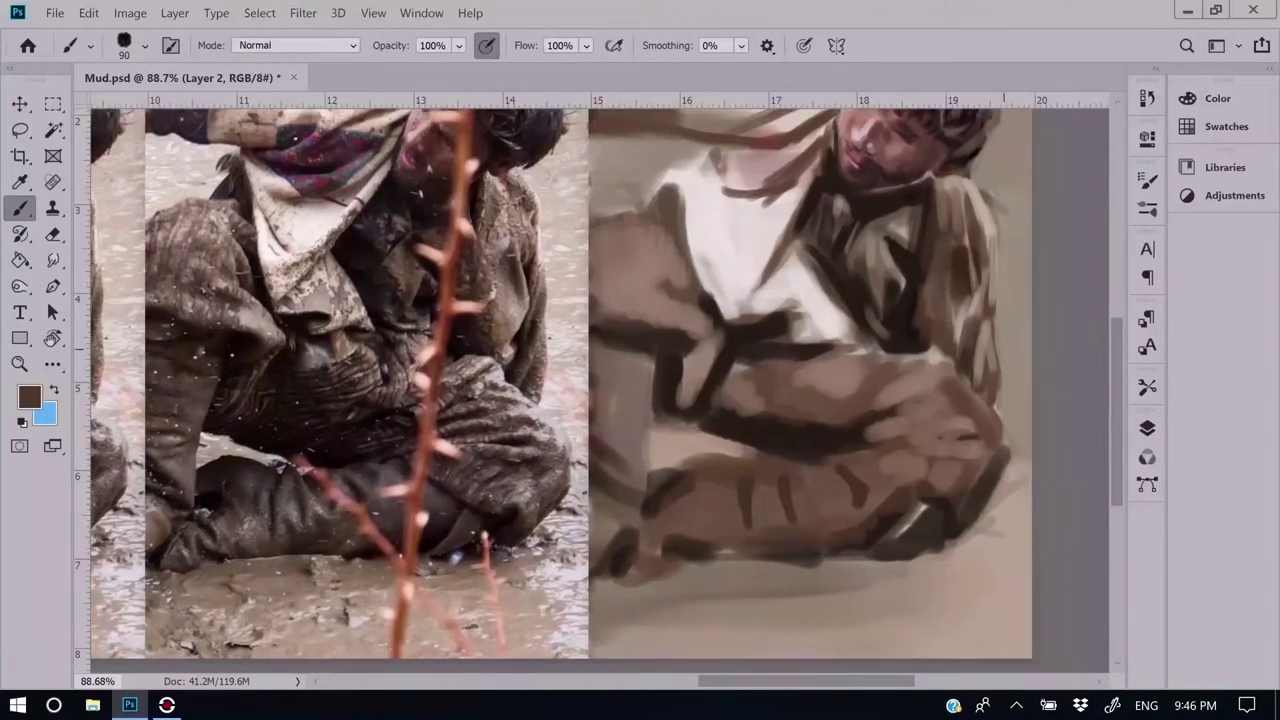
# Step: Paint light strokes sampled from the reference onto the upper-left sleeve and shirt
pyautogui.moveTo(698, 103); pyautogui.dragTo(765, 215)
pyautogui.keyDown('alt'); pyautogui.click(771, 301); pyautogui.keyUp('alt')
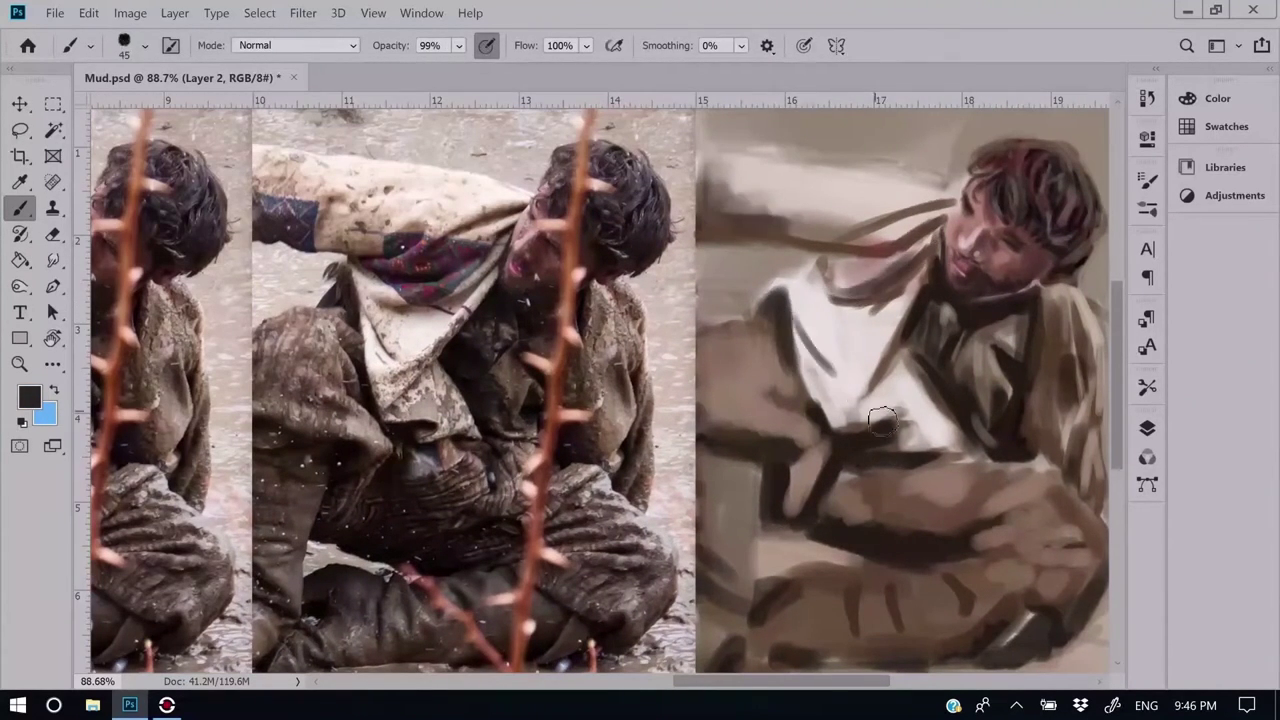
pyautogui.press(']')
pyautogui.press(']')
pyautogui.press(']')
pyautogui.keyDown('alt'); pyautogui.click(408, 217); pyautogui.keyUp('alt')
pyautogui.moveTo(712, 165)
pyautogui.mouseDown()
pyautogui.moveTo(891, 183)
pyautogui.moveTo(810, 235)
pyautogui.mouseUp()
pyautogui.moveTo(812, 290); pyautogui.dragTo(862, 350)
pyautogui.moveTo(930, 380); pyautogui.dragTo(850, 440)
pyautogui.press('[')
pyautogui.moveTo(942, 139); pyautogui.dragTo(740, 112)
# Step: Darken the painted thigh with dark brown, then add lighter brown strokes
pyautogui.moveTo(1014, 135); pyautogui.dragTo(1108, 147)
pyautogui.keyDown('alt'); pyautogui.click(947, 542); pyautogui.keyUp('alt')
pyautogui.press('[')
pyautogui.press('[')
pyautogui.press('[')
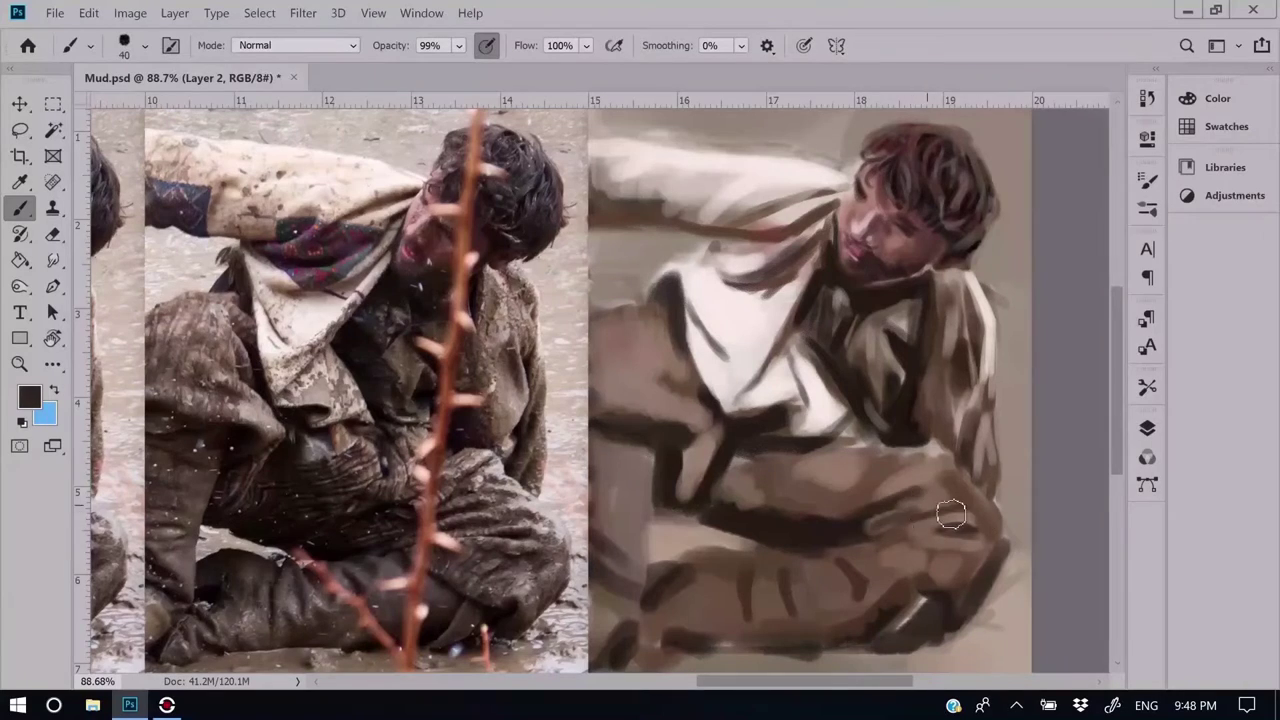
pyautogui.moveTo(940, 468); pyautogui.dragTo(872, 496)
pyautogui.moveTo(750, 510); pyautogui.dragTo(860, 505)
pyautogui.moveTo(790, 470); pyautogui.dragTo(880, 500)
pyautogui.keyDown('alt'); pyautogui.click(780, 470); pyautogui.keyUp('alt')
pyautogui.moveTo(765, 452); pyautogui.dragTo(740, 480)
pyautogui.moveTo(950, 325); pyautogui.dragTo(1047, 312)
# Step: Marquee-select the painted head region and open Liquify on it
pyautogui.hotkey('ctrl', 'shift', 'x')
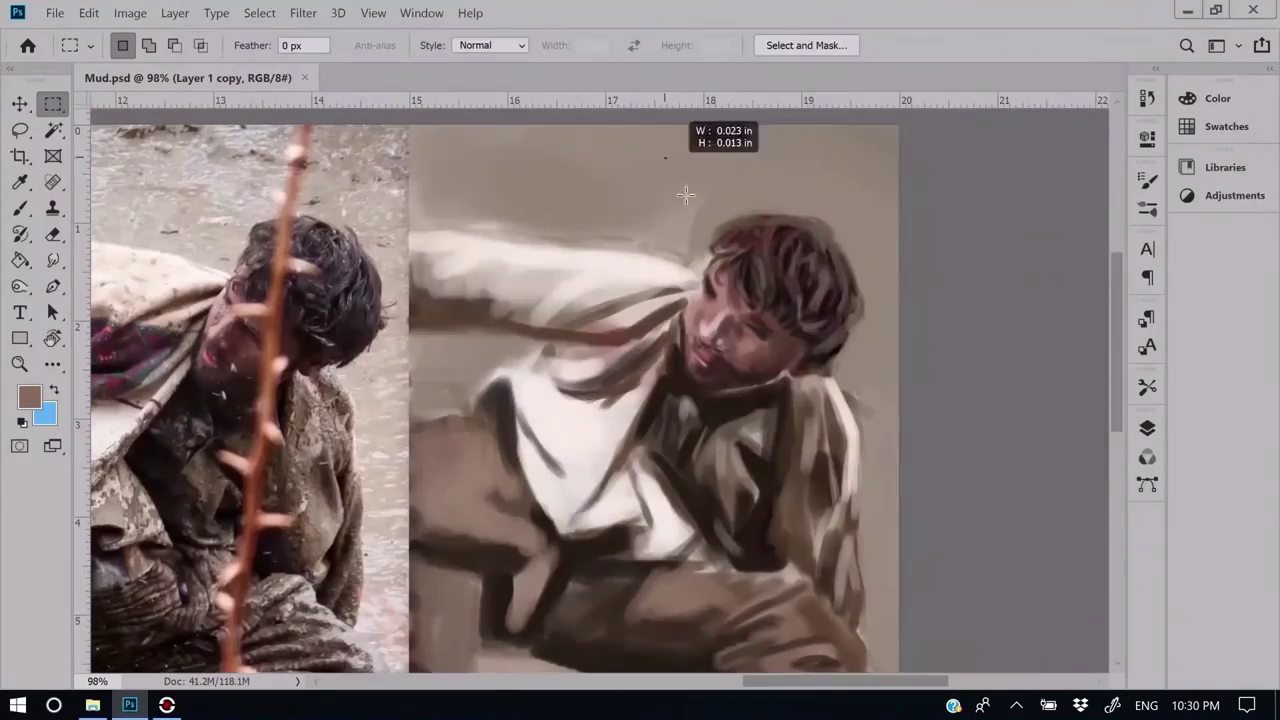
pyautogui.moveTo(685, 195); pyautogui.dragTo(900, 440)
pyautogui.hotkey('ctrl', 'shift', 'x')
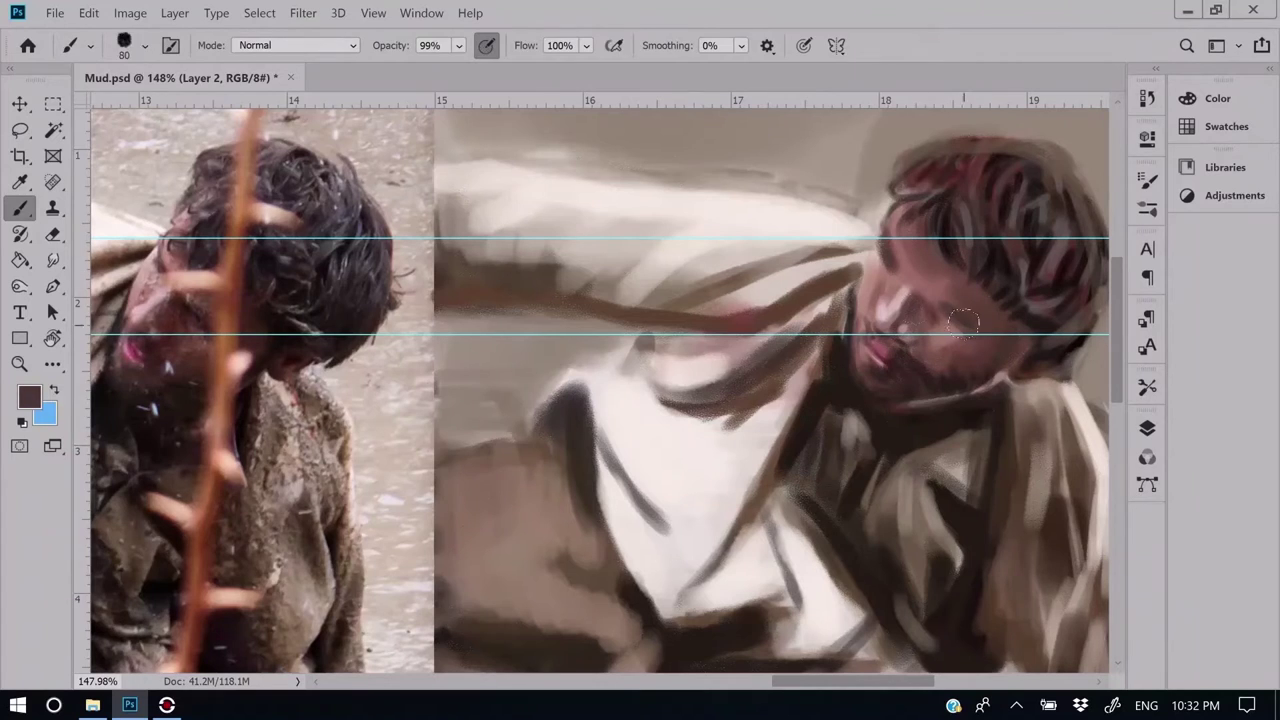
# Step: Shade the rider's face and beard-to-neck line with dark brown at 42% brush opacity
pyautogui.keyDown('alt'); pyautogui.click(893, 233); pyautogui.keyUp('alt')
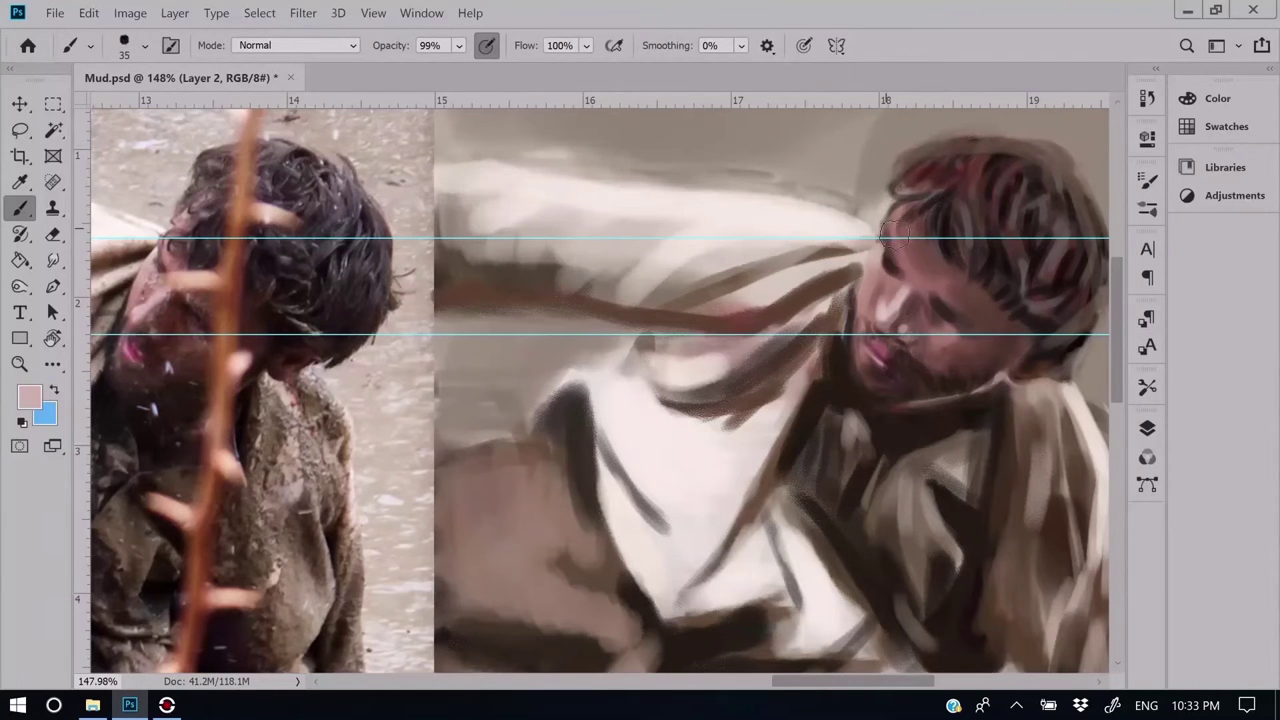
pyautogui.keyDown('alt'); pyautogui.click(930, 240); pyautogui.keyUp('alt')
pyautogui.press('4')
pyautogui.press('2')
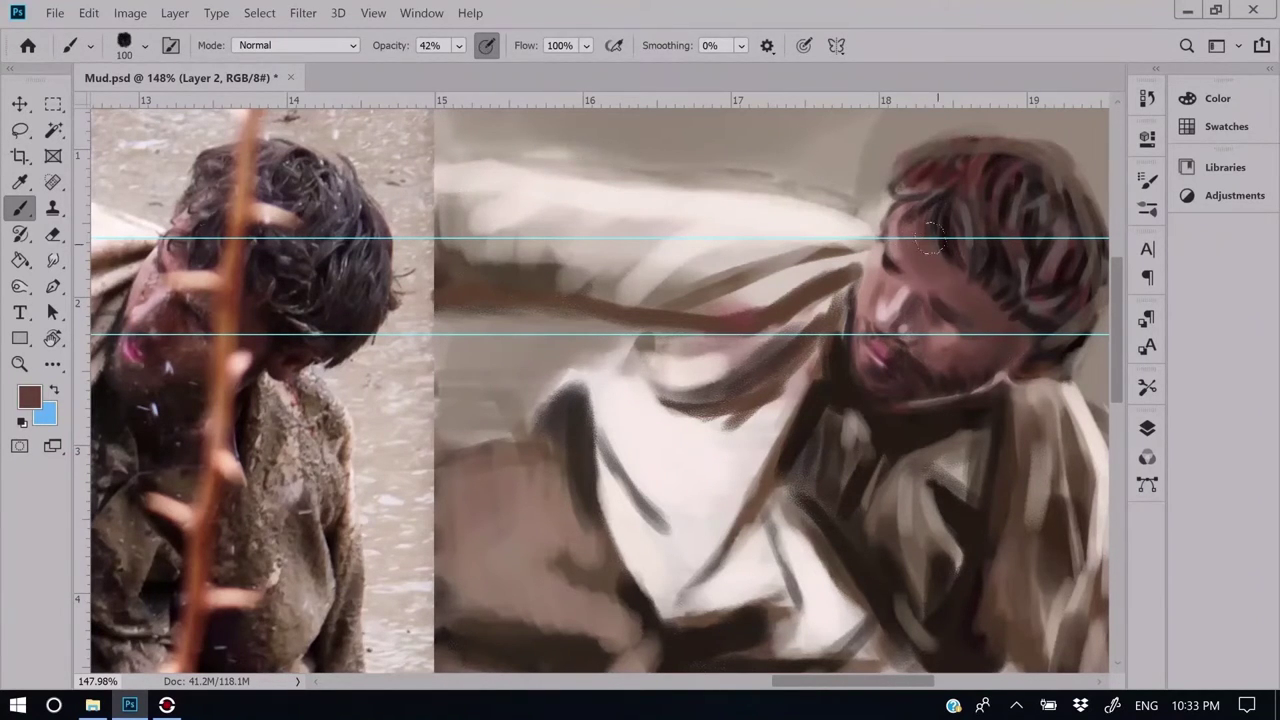
pyautogui.keyDown('alt'); pyautogui.click(900, 248); pyautogui.keyUp('alt')
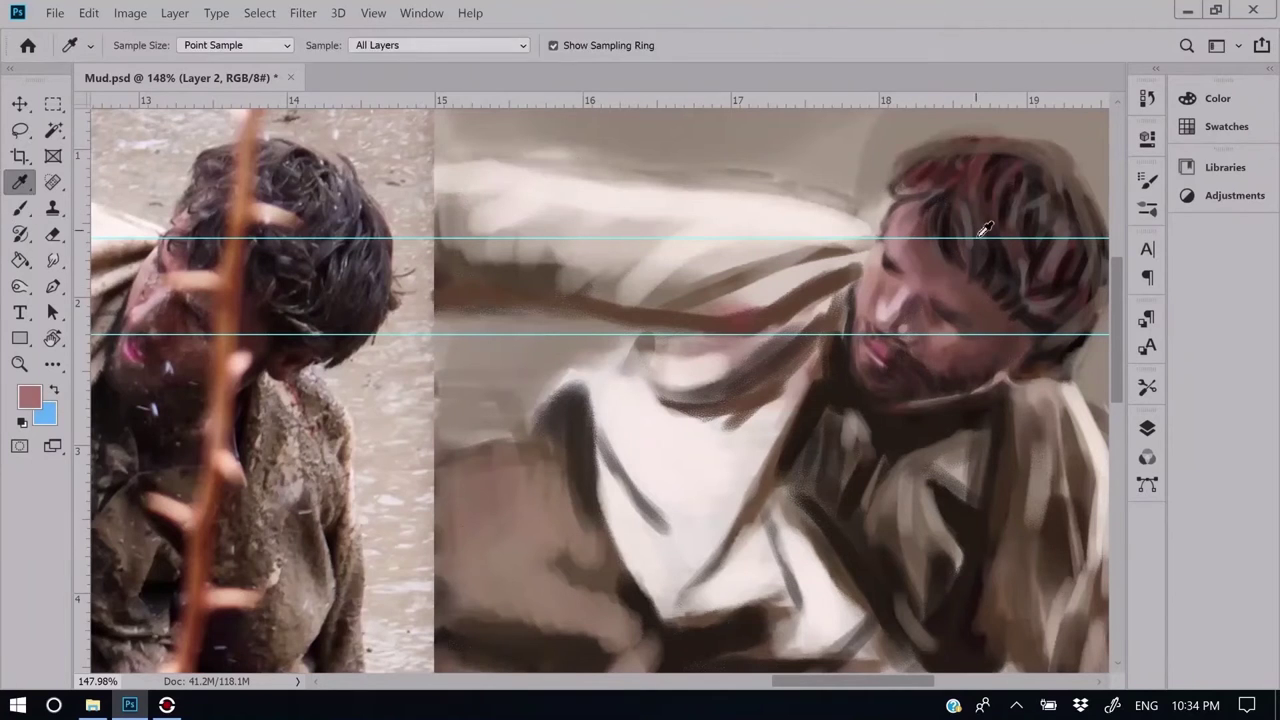
pyautogui.press('v')
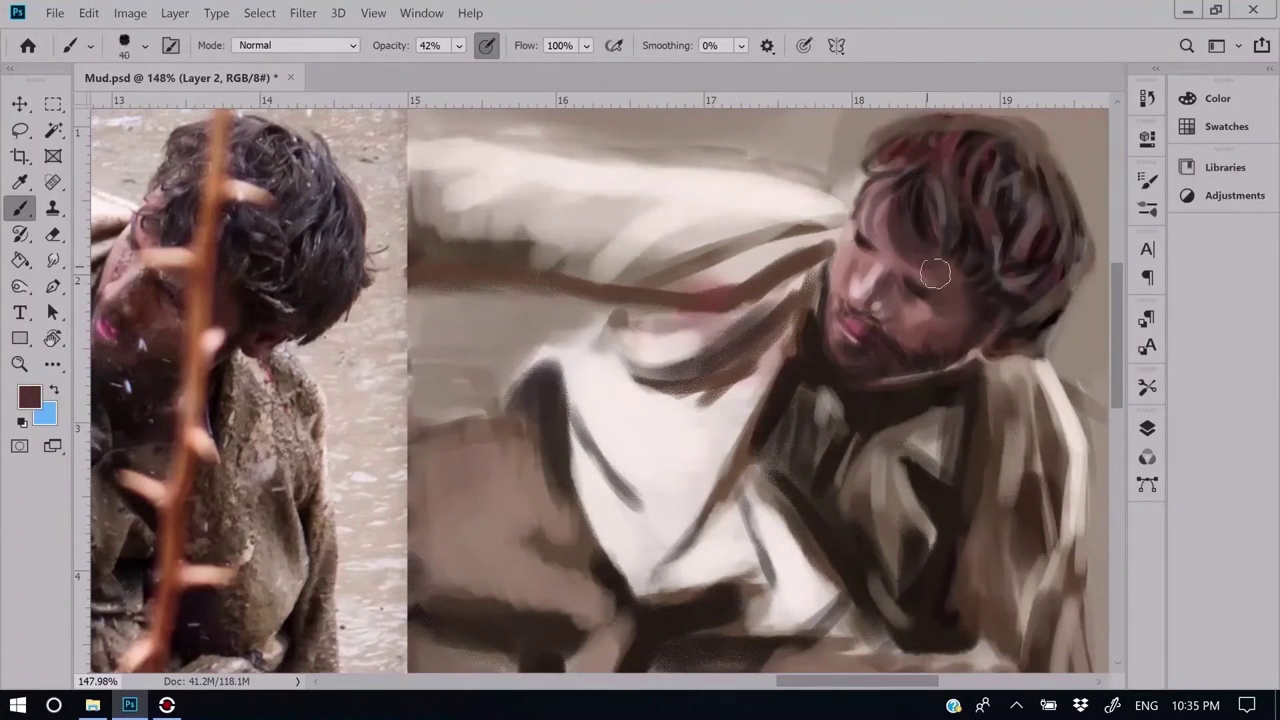
pyautogui.moveTo(872, 260)
pyautogui.mouseDown()
pyautogui.moveTo(950, 371)
pyautogui.moveTo(882, 399)
pyautogui.mouseUp()
pyautogui.press(']')
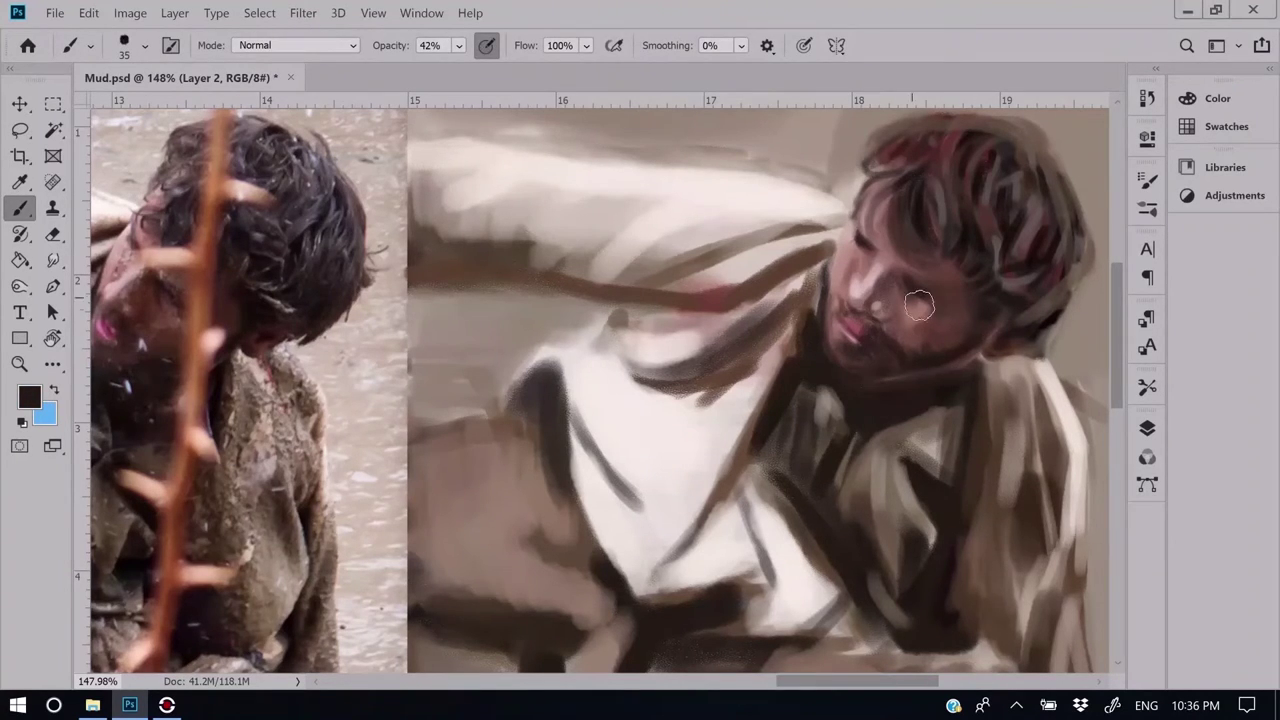
pyautogui.keyDown('alt'); pyautogui.click(920, 306); pyautogui.keyUp('alt')
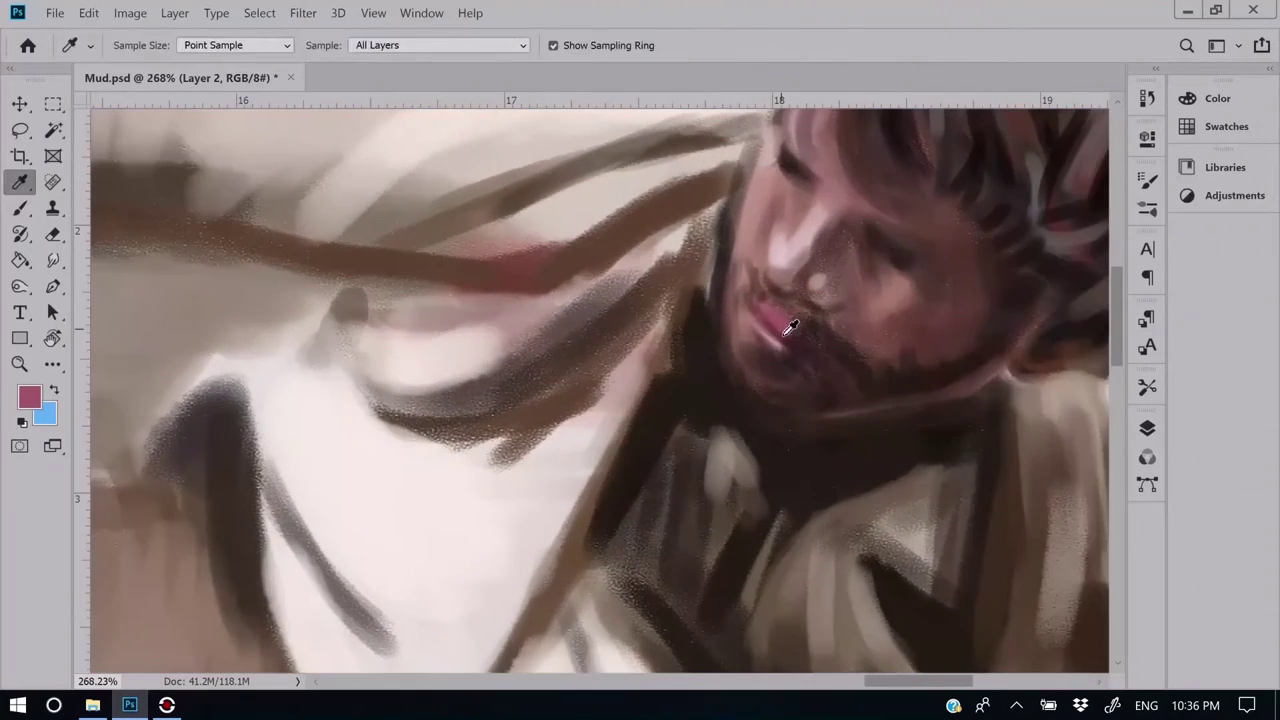
# Step: Zoom in on the rider's lips and paint them pink with a sampled red
pyautogui.keyDown('alt'); pyautogui.click(801, 315); pyautogui.keyUp('alt')
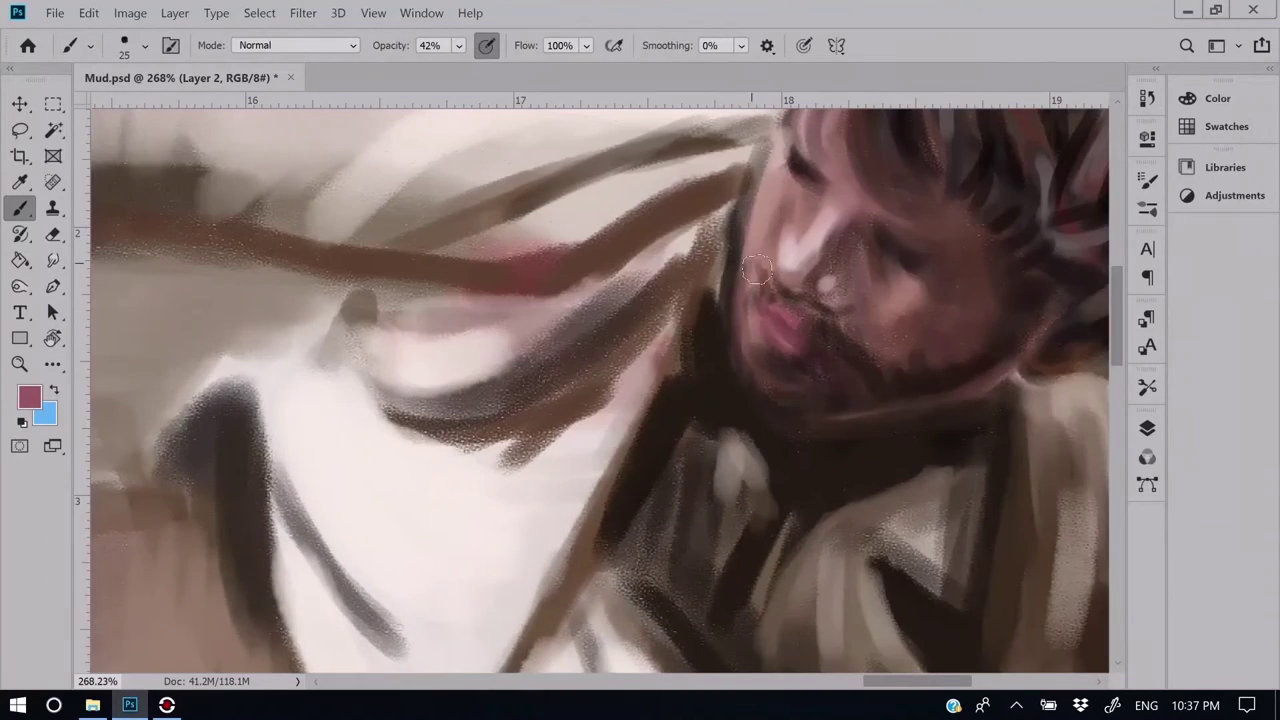
pyautogui.scroll(3, 790, 357)
pyautogui.keyDown('alt'); pyautogui.click(700, 400); pyautogui.keyUp('alt')
pyautogui.keyDown('alt'); pyautogui.click(777, 458); pyautogui.keyUp('alt')
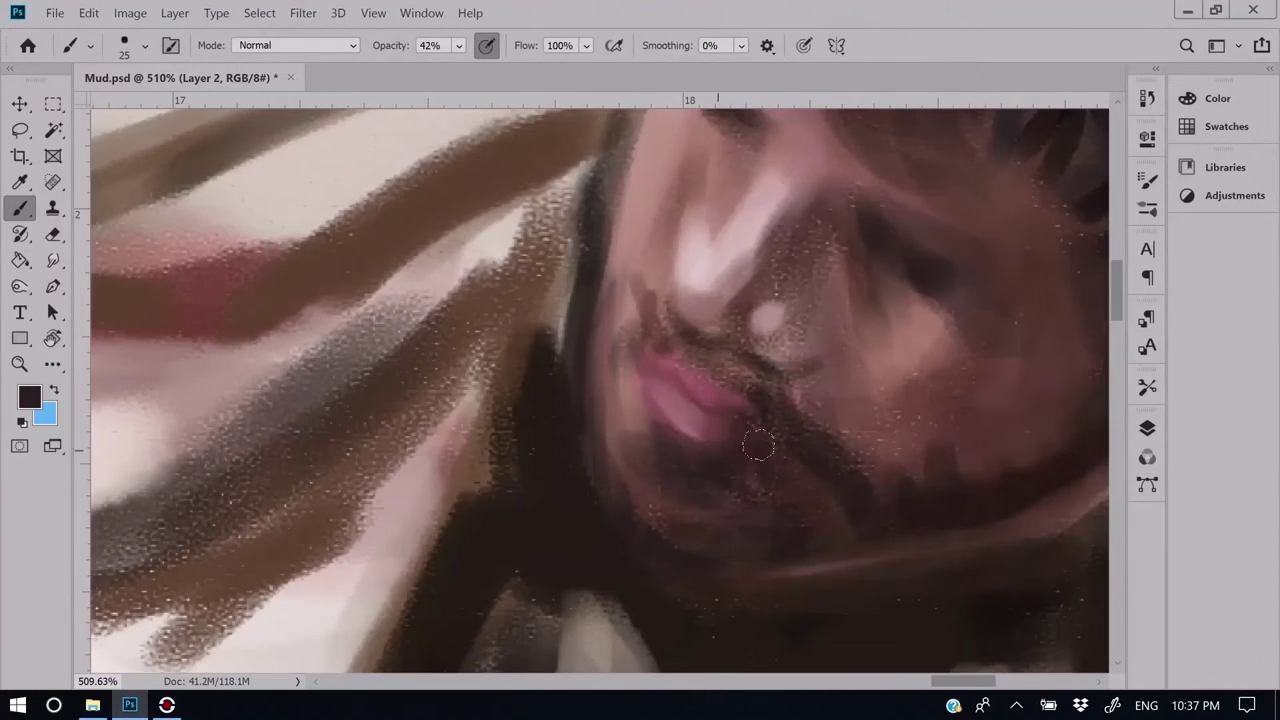
pyautogui.keyDown('alt'); pyautogui.click(724, 446); pyautogui.keyUp('alt')
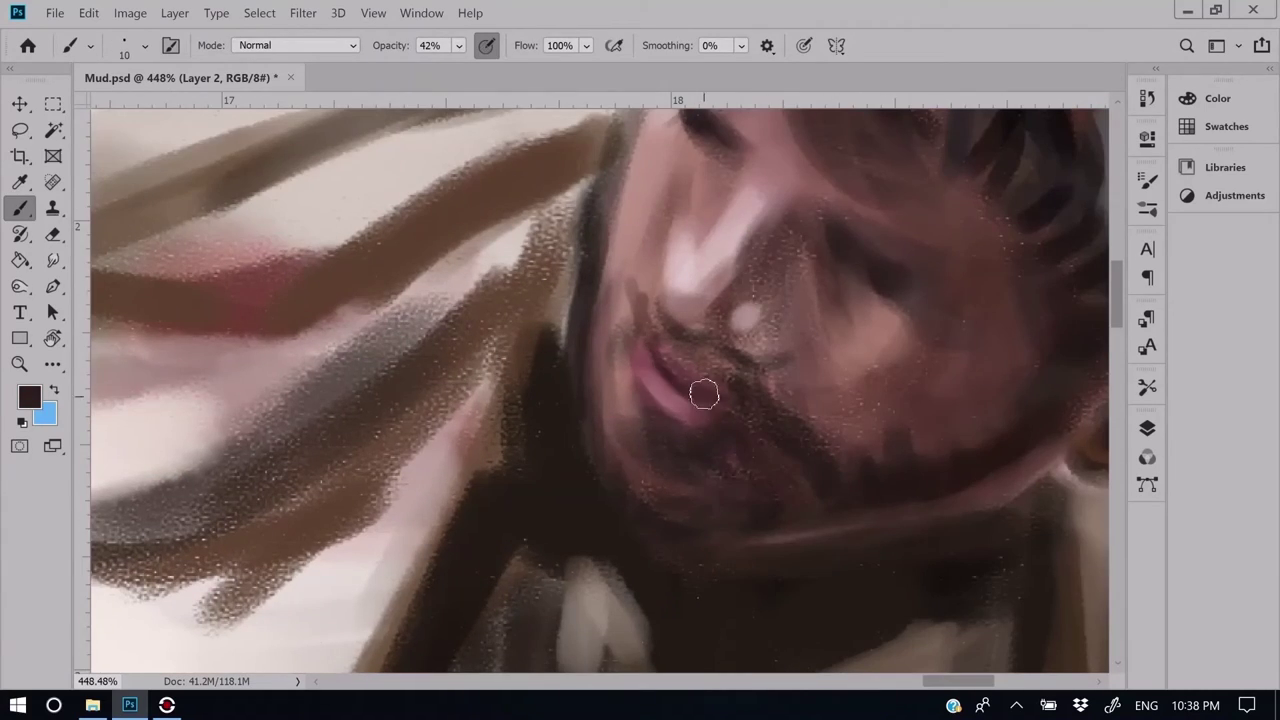
pyautogui.keyDown('alt'); pyautogui.click(700, 386); pyautogui.keyUp('alt')
# Step: Sample dark red, pink and brown tones from the face for painting the cloth
pyautogui.scroll(-5, 969, 371)
pyautogui.keyDown('alt'); pyautogui.click(969, 371); pyautogui.keyUp('alt')
pyautogui.scroll(5, 646, 423)
pyautogui.keyDown('alt'); pyautogui.click(646, 423); pyautogui.keyUp('alt')
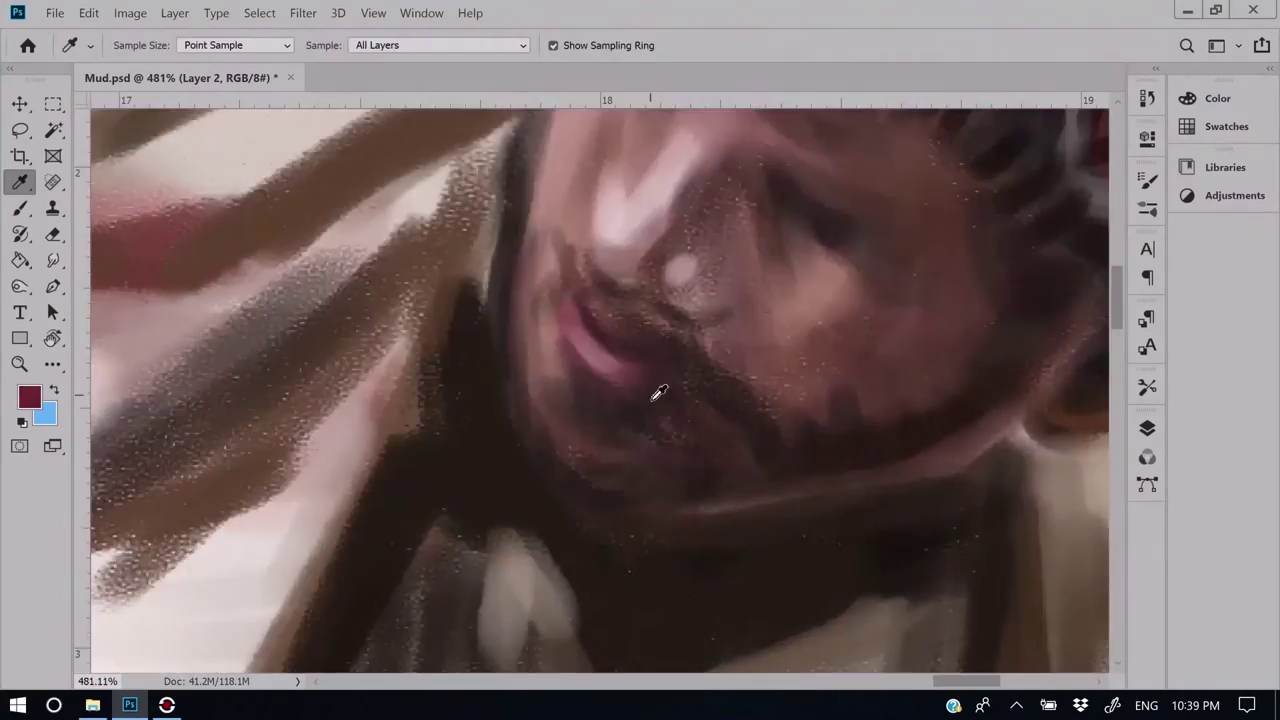
pyautogui.scroll(-5, 580, 357)
pyautogui.scroll(-2, 580, 357)
pyautogui.keyDown('alt'); pyautogui.click(580, 357); pyautogui.keyUp('alt')
pyautogui.scroll(2, 976, 225)
pyautogui.keyDown('alt'); pyautogui.click(976, 225); pyautogui.keyUp('alt')
pyautogui.scroll(-1, 715, 233)
pyautogui.keyDown('alt'); pyautogui.click(715, 233); pyautogui.keyUp('alt')
# Step: Paint a tan stroke and dark brown folds across the rider's white cloth with a size-100 brush
pyautogui.moveTo(810, 390); pyautogui.dragTo(882, 392)
pyautogui.press(']')
pyautogui.press(']')
pyautogui.keyDown('alt'); pyautogui.click(900, 258); pyautogui.keyUp('alt')
pyautogui.moveTo(692, 232); pyautogui.dragTo(900, 262)
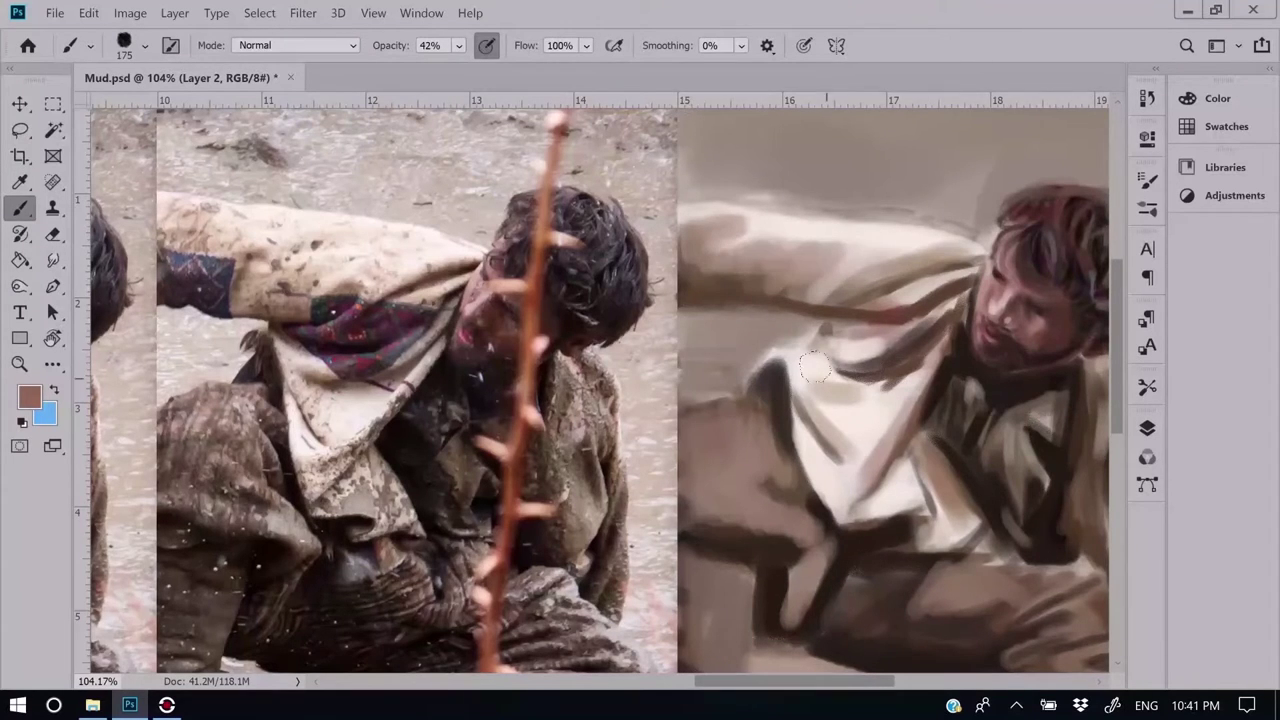
pyautogui.moveTo(810, 370); pyautogui.dragTo(850, 500)
pyautogui.moveTo(770, 285); pyautogui.dragTo(950, 220)
pyautogui.moveTo(810, 410); pyautogui.dragTo(950, 520)
pyautogui.press('[')
pyautogui.press('[')
pyautogui.moveTo(458, 45); pyautogui.dragTo(524, 68)
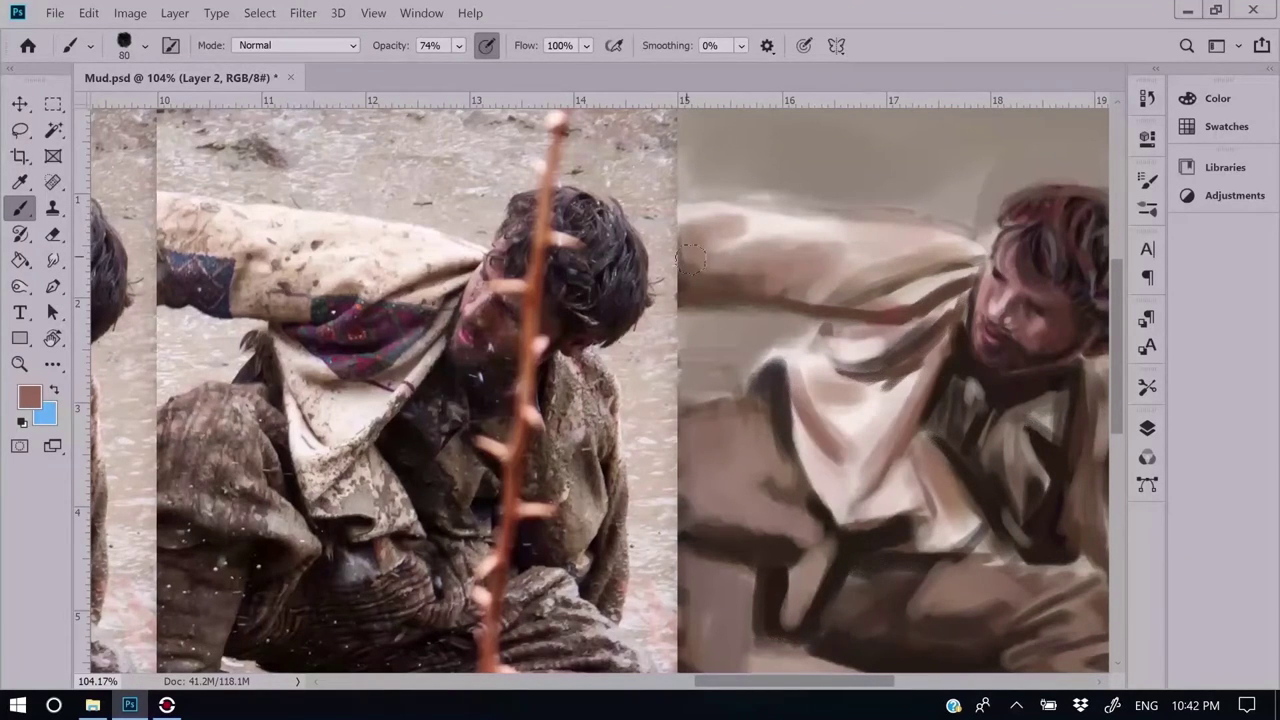
# Step: Add dark brown strokes on the cloth near the hair and lower down, brush size 70
pyautogui.keyDown('alt'); pyautogui.click(826, 498); pyautogui.keyUp('alt')
pyautogui.moveTo(830, 384); pyautogui.dragTo(906, 360)
pyautogui.moveTo(874, 288); pyautogui.dragTo(970, 258)
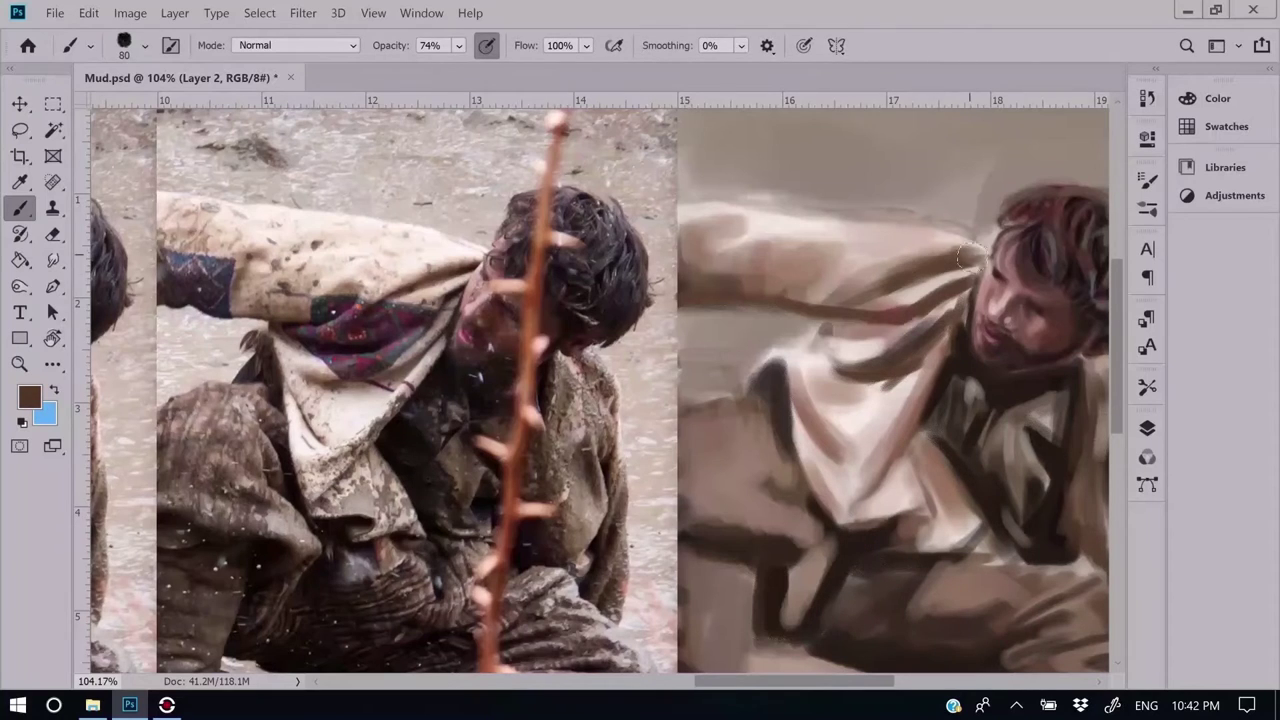
pyautogui.moveTo(930, 450); pyautogui.dragTo(960, 495)
pyautogui.moveTo(690, 260); pyautogui.dragTo(745, 300)
pyautogui.press(']')
pyautogui.press(']')
pyautogui.press(']')
pyautogui.moveTo(700, 420); pyautogui.dragTo(720, 530)
pyautogui.moveTo(760, 420); pyautogui.dragTo(780, 540)
# Step: Paint brown strokes on the thigh and light strokes on the knee with a size-50 brush
pyautogui.scroll(-2, 820, 397)
pyautogui.moveTo(821, 396); pyautogui.dragTo(770, 380)
pyautogui.press('[')
pyautogui.press('[')
pyautogui.moveTo(885, 395); pyautogui.dragTo(993, 382)
pyautogui.moveTo(986, 497); pyautogui.dragTo(1061, 486)
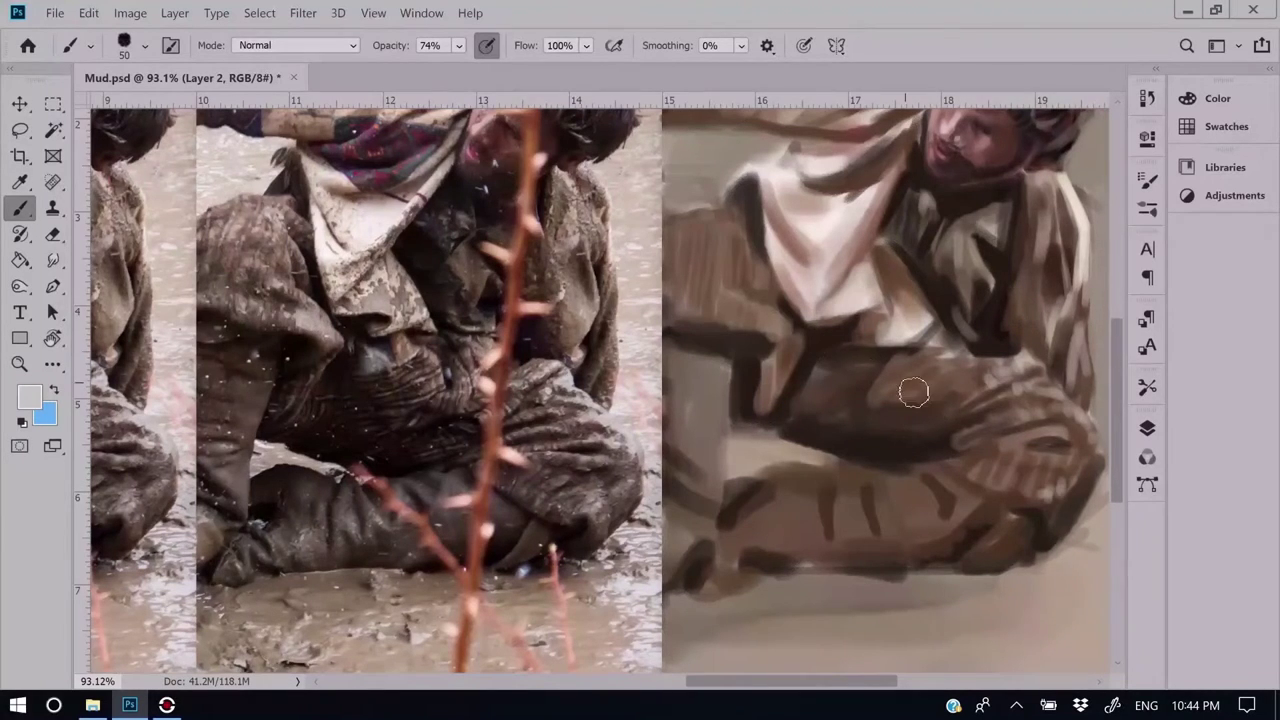
# Step: Paint black trouser shadows on the thigh and lower leg, plus brown knee strokes
pyautogui.keyDown('alt'); pyautogui.click(749, 414); pyautogui.keyUp('alt')
pyautogui.moveTo(780, 340); pyautogui.dragTo(760, 425)
pyautogui.moveTo(840, 368); pyautogui.dragTo(975, 405)
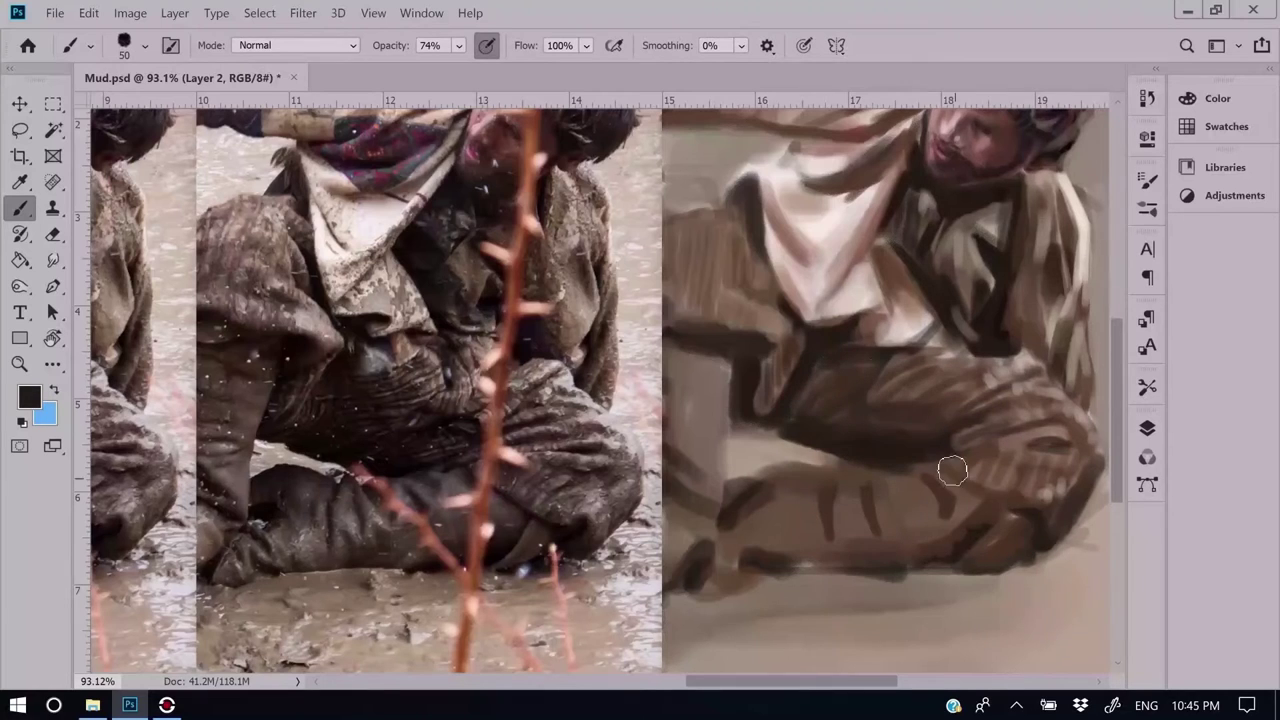
pyautogui.moveTo(935, 458); pyautogui.dragTo(1010, 545)
pyautogui.moveTo(1040, 488); pyautogui.dragTo(980, 468)
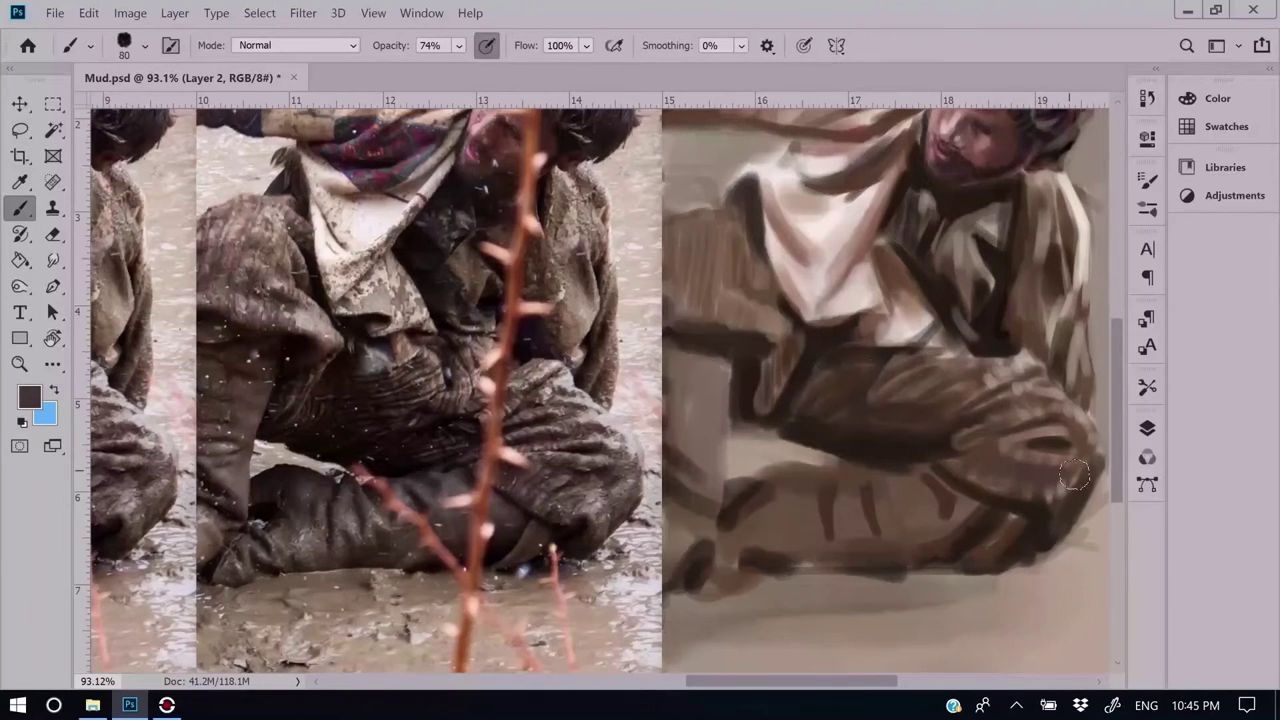
pyautogui.moveTo(1080, 470)
pyautogui.mouseDown()
pyautogui.moveTo(990, 365)
pyautogui.moveTo(1047, 438)
pyautogui.mouseUp()
# Step: Add light beige and near-white highlights across the upper cloth and upper arm
pyautogui.keyDown('alt'); pyautogui.click(1036, 436); pyautogui.keyUp('alt')
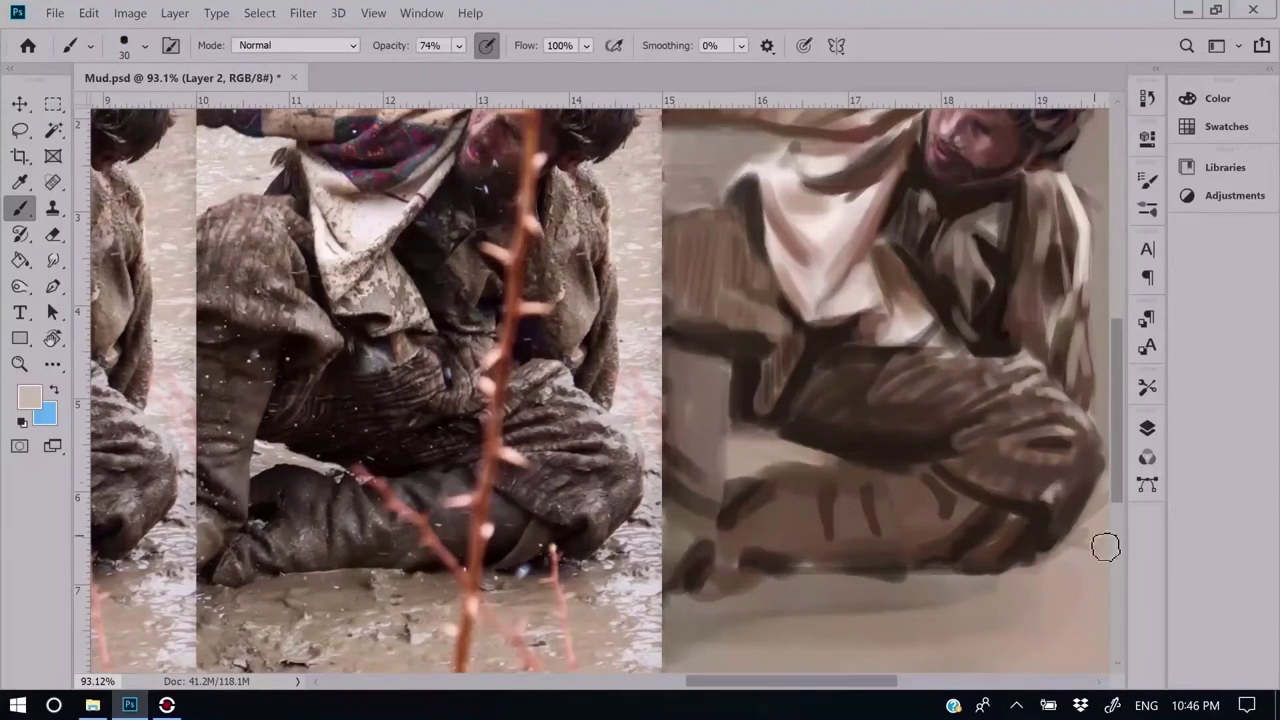
pyautogui.press(']')
pyautogui.press(']')
pyautogui.press(']')
pyautogui.moveTo(735, 275); pyautogui.dragTo(701, 231)
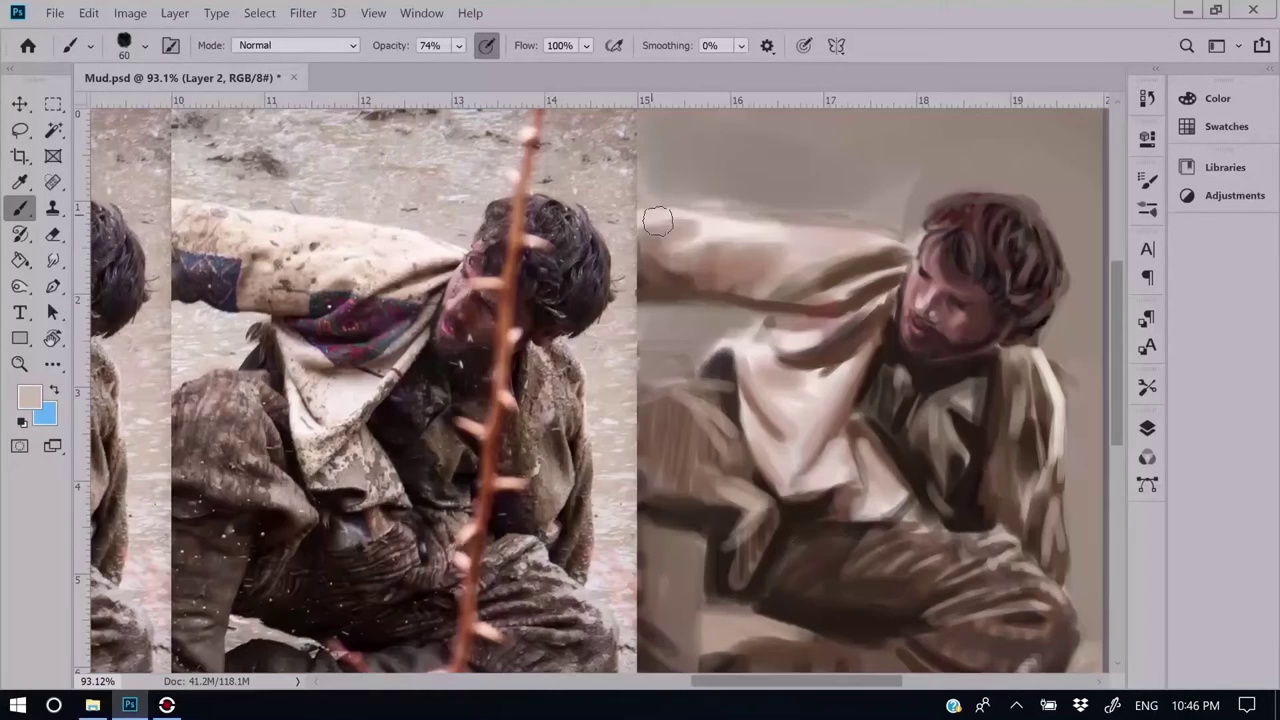
pyautogui.keyDown('alt'); pyautogui.click(758, 238); pyautogui.keyUp('alt')
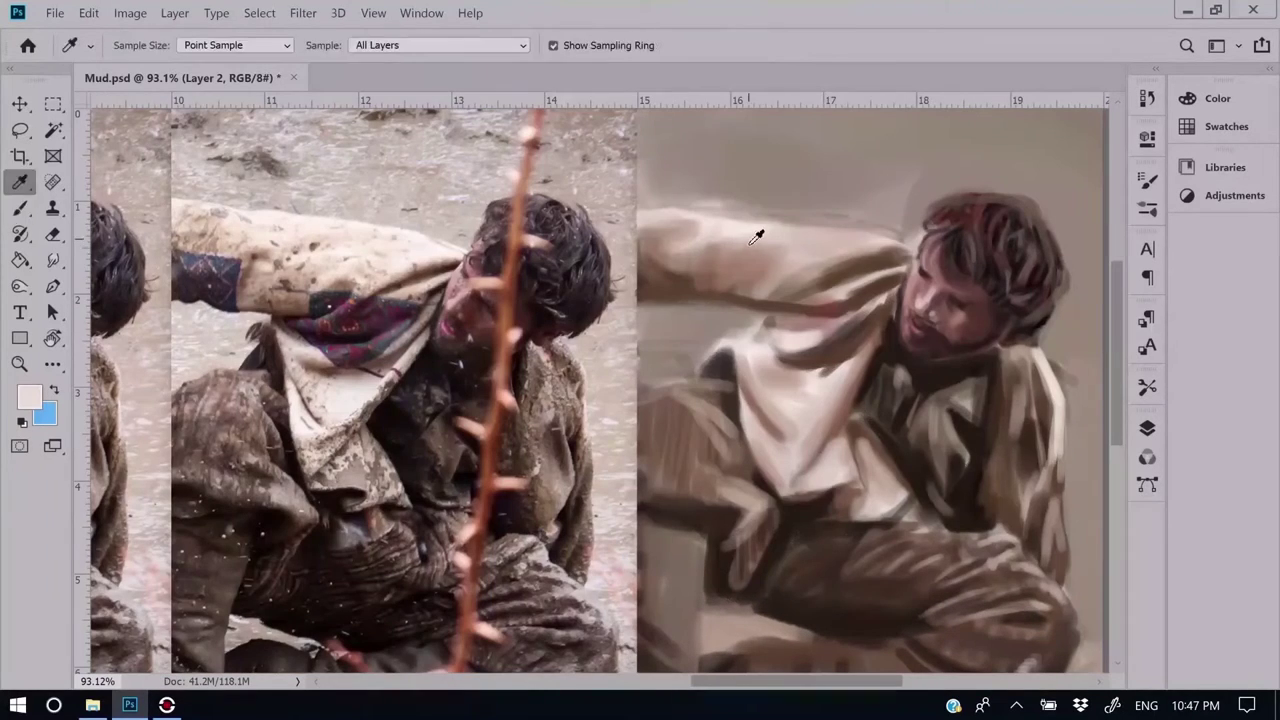
pyautogui.moveTo(760, 240); pyautogui.dragTo(870, 232)
pyautogui.moveTo(725, 250); pyautogui.dragTo(850, 292)
pyautogui.moveTo(738, 490); pyautogui.dragTo(742, 556)
# Step: Darken the knee area and upper-arm edge, then lighten the collar and scarf with beige
pyautogui.keyDown('alt'); pyautogui.click(742, 570); pyautogui.keyUp('alt')
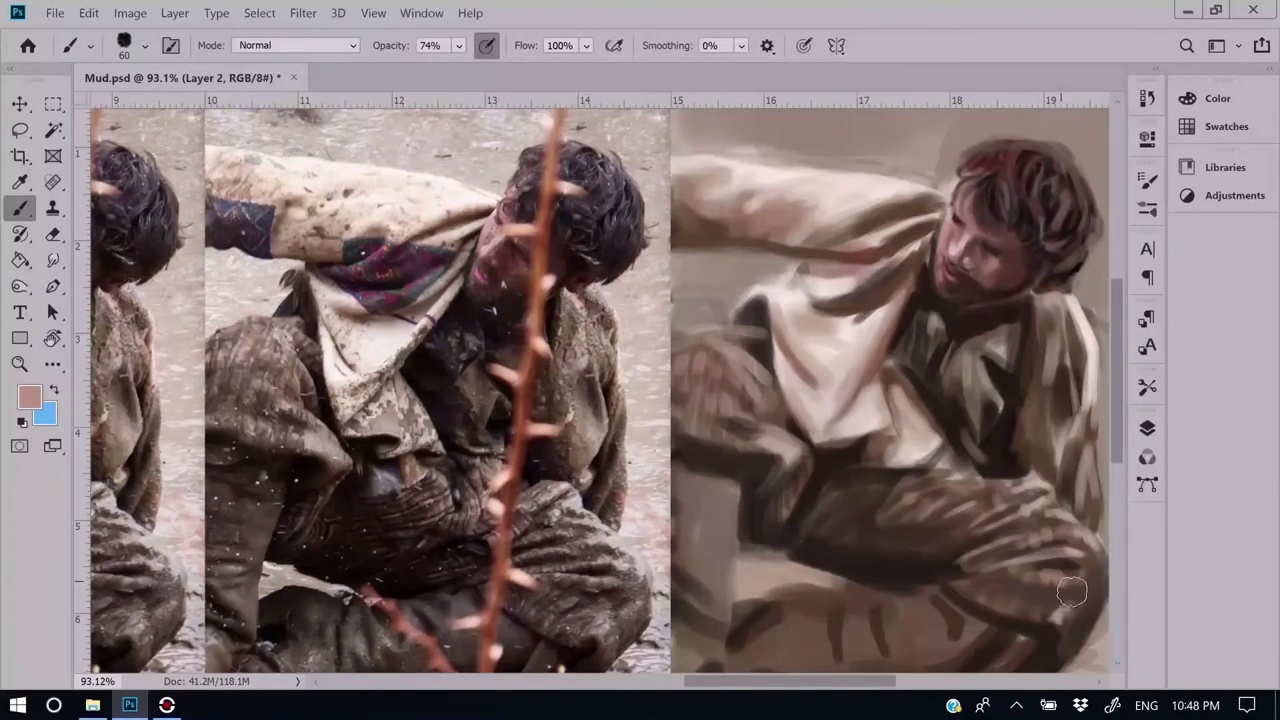
pyautogui.keyDown('alt'); pyautogui.click(945, 490); pyautogui.keyUp('alt')
pyautogui.moveTo(975, 485); pyautogui.dragTo(1048, 466)
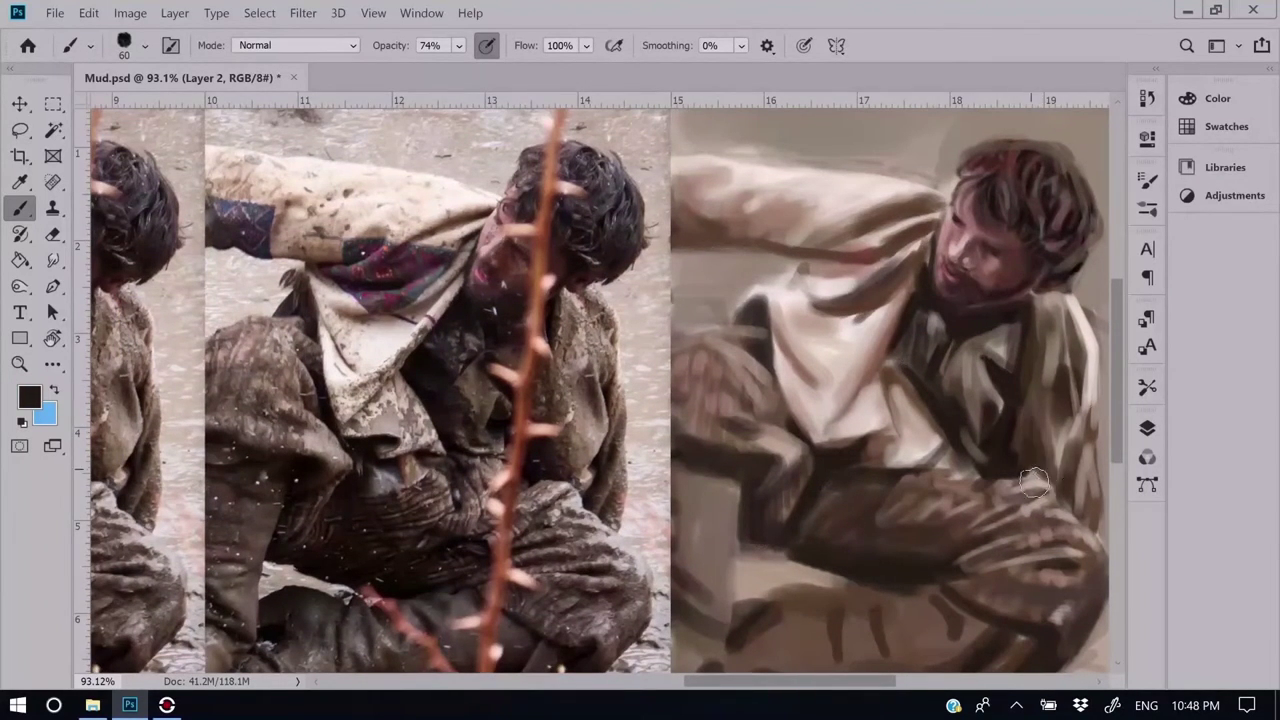
pyautogui.moveTo(690, 235)
pyautogui.mouseDown()
pyautogui.moveTo(900, 268)
pyautogui.moveTo(910, 290)
pyautogui.moveTo(850, 360)
pyautogui.mouseUp()
pyautogui.press('[')
pyautogui.press('[')
pyautogui.keyDown('alt'); pyautogui.click(894, 266); pyautogui.keyUp('alt')
pyautogui.moveTo(840, 270); pyautogui.dragTo(920, 300)
pyautogui.press(']')
pyautogui.press(']')
pyautogui.press(']')
pyautogui.moveTo(830, 300)
pyautogui.mouseDown()
pyautogui.moveTo(793, 330)
pyautogui.moveTo(805, 410)
pyautogui.mouseUp()
# Step: Paint a light beige stroke on the shirt with a size-20 brush
pyautogui.keyDown('alt'); pyautogui.click(880, 330); pyautogui.keyUp('alt')
pyautogui.press('[')
pyautogui.press('[')
pyautogui.press('[')
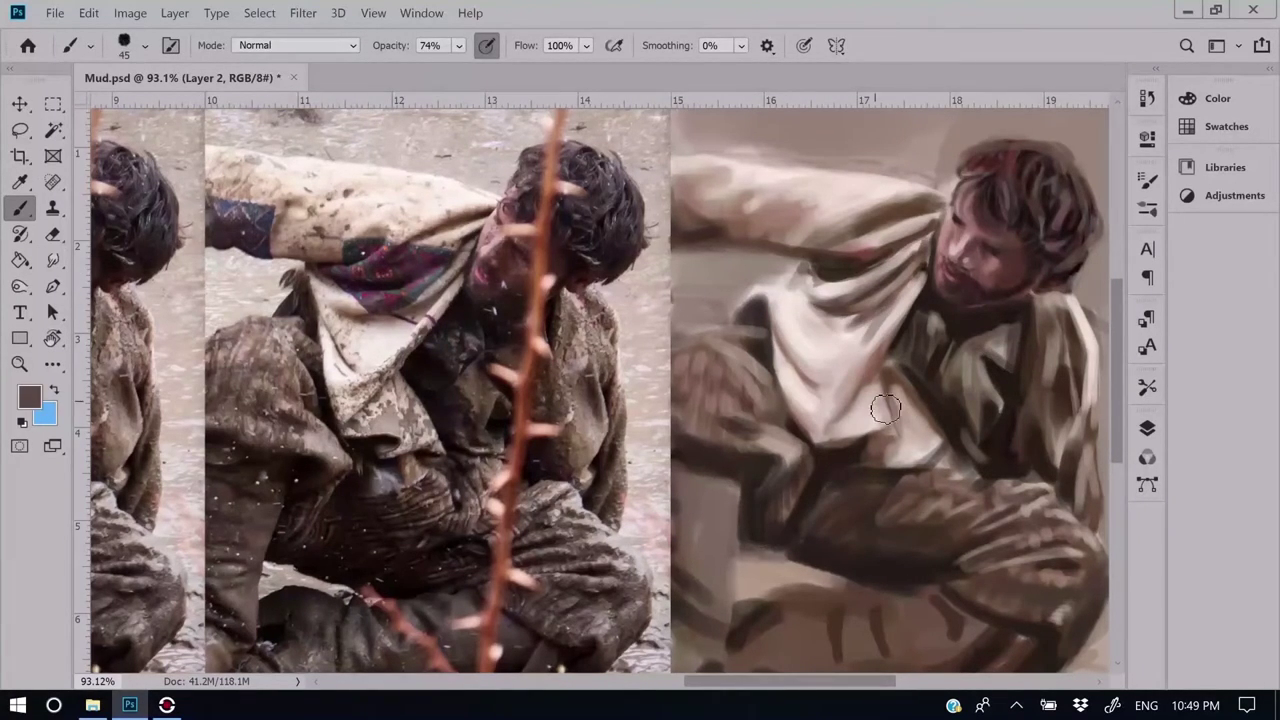
pyautogui.keyDown('alt'); pyautogui.click(931, 475); pyautogui.keyUp('alt')
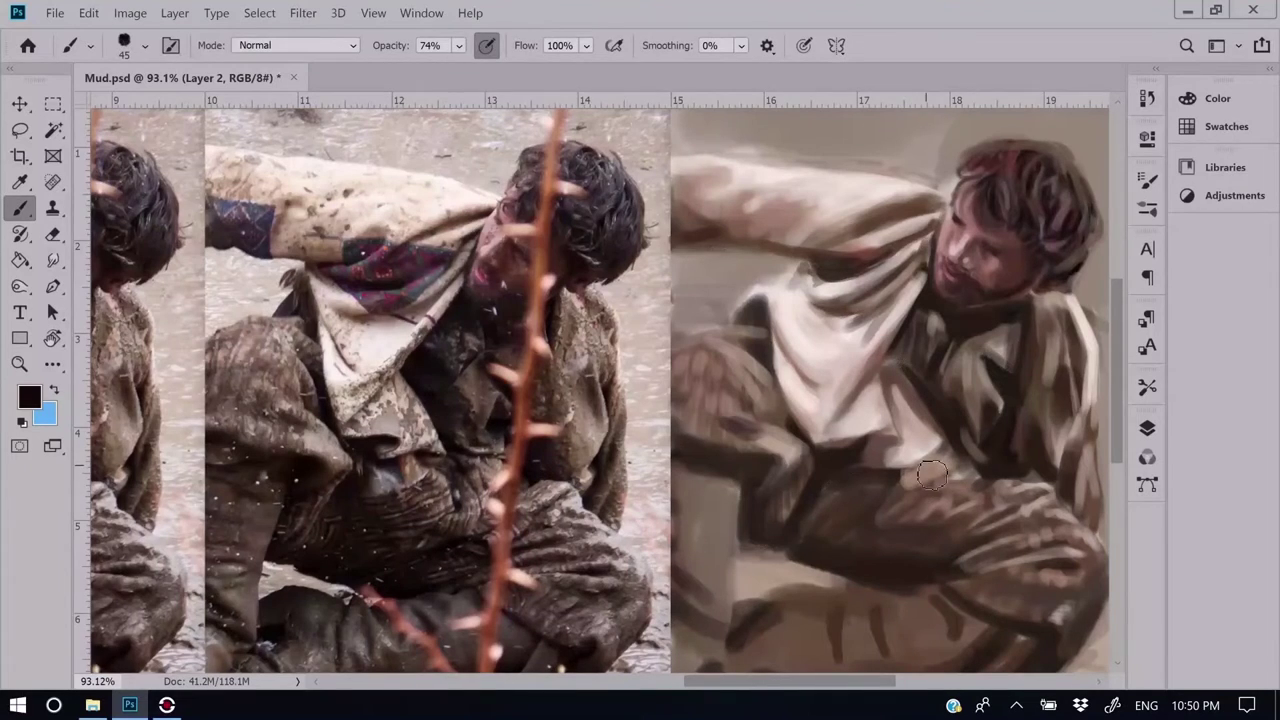
pyautogui.press('[')
pyautogui.press('[')
pyautogui.press('[')
pyautogui.keyDown('alt'); pyautogui.click(936, 487); pyautogui.keyUp('alt')
pyautogui.moveTo(887, 475); pyautogui.dragTo(928, 440)
pyautogui.press(']')
pyautogui.press(']')
# Step: Paint a dark brown stroke along the bottom of the figure with a size-90 brush
pyautogui.keyDown('alt'); pyautogui.click(994, 411); pyautogui.keyUp('alt')
pyautogui.keyDown('alt'); pyautogui.scroll(-3, 680, 569); pyautogui.keyUp('alt')
pyautogui.press(']')
pyautogui.press(']')
pyautogui.press(']')
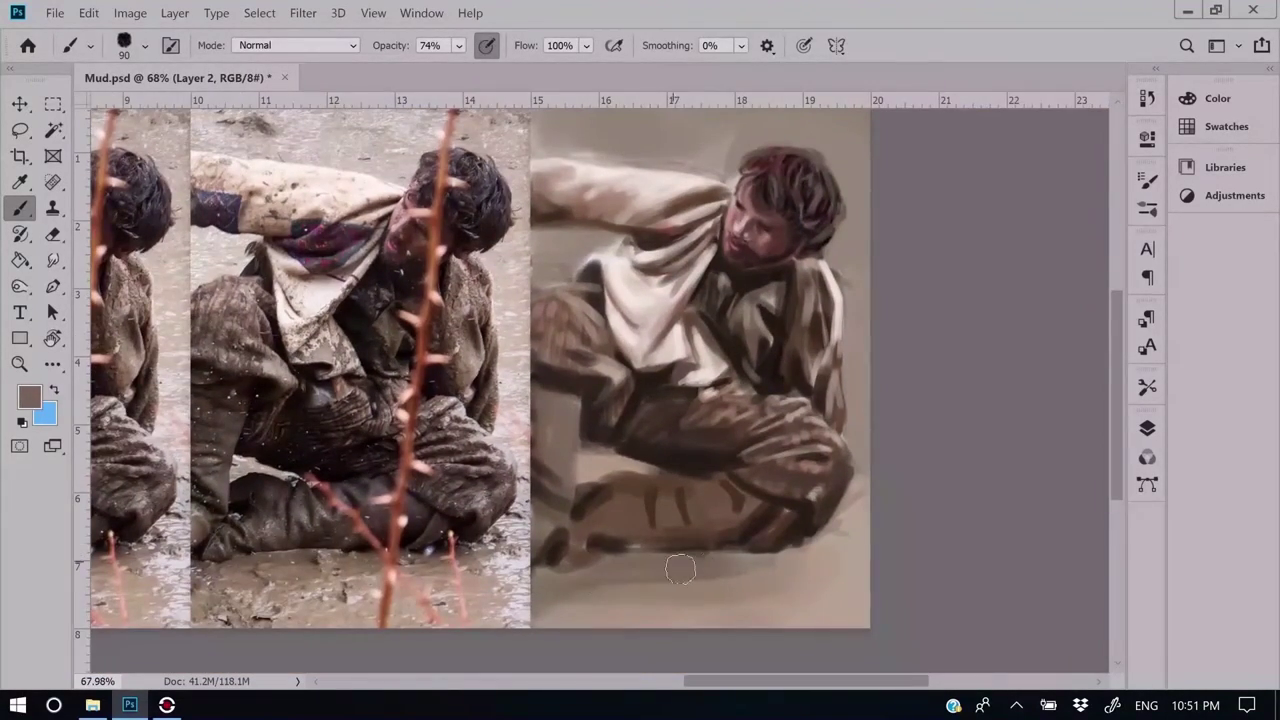
pyautogui.moveTo(566, 584); pyautogui.dragTo(834, 537)
# Step: Lighten the background edges with large beige strokes at 100% opacity, brush size 175
pyautogui.keyDown('alt'); pyautogui.click(900, 262); pyautogui.keyUp('alt')
pyautogui.keyDown('alt'); pyautogui.scroll(-1, 900, 262); pyautogui.keyUp('alt')
pyautogui.press('0')
pyautogui.press(']')
pyautogui.press(']')
pyautogui.press(']')
pyautogui.moveTo(839, 259)
pyautogui.mouseDown()
pyautogui.moveTo(660, 275)
pyautogui.moveTo(830, 620)
pyautogui.mouseUp()
pyautogui.moveTo(840, 530); pyautogui.dragTo(845, 350)
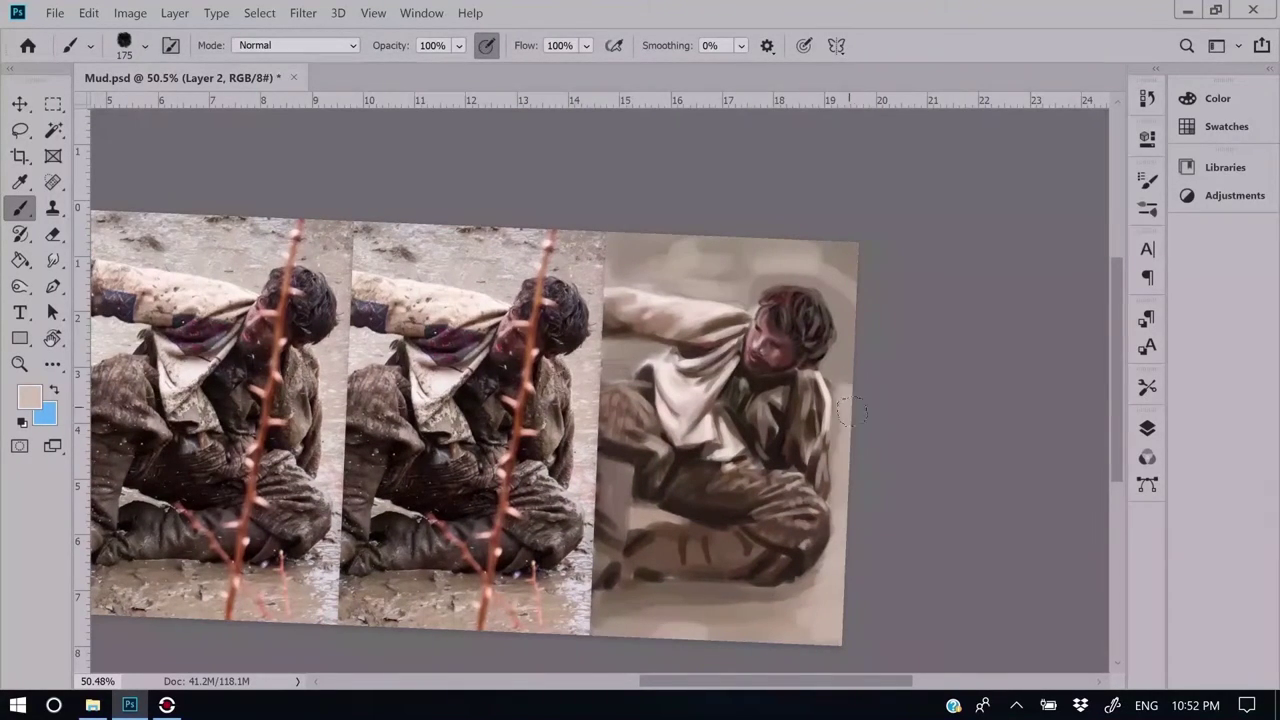
# Step: Paint dark brown shadow under the knee, along the figure's bottom and left edge
pyautogui.press('[')
pyautogui.press('[')
pyautogui.press('[')
pyautogui.keyDown('alt'); pyautogui.scroll(2, 860, 340); pyautogui.keyUp('alt')
pyautogui.keyDown('alt'); pyautogui.click(850, 350); pyautogui.keyUp('alt')
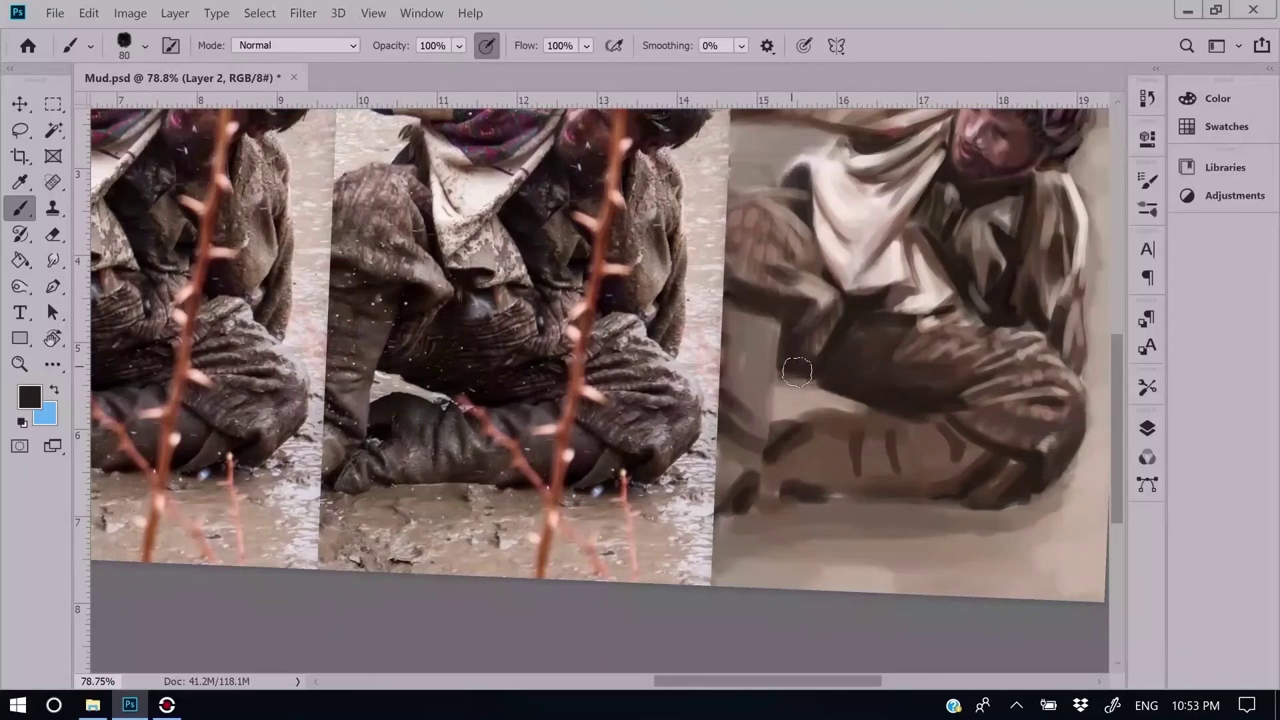
pyautogui.keyDown('alt'); pyautogui.click(908, 400); pyautogui.keyUp('alt')
pyautogui.moveTo(910, 415); pyautogui.dragTo(790, 440)
pyautogui.moveTo(770, 500)
pyautogui.mouseDown()
pyautogui.moveTo(840, 450)
pyautogui.moveTo(960, 450)
pyautogui.mouseUp()
pyautogui.moveTo(755, 470); pyautogui.dragTo(741, 357)
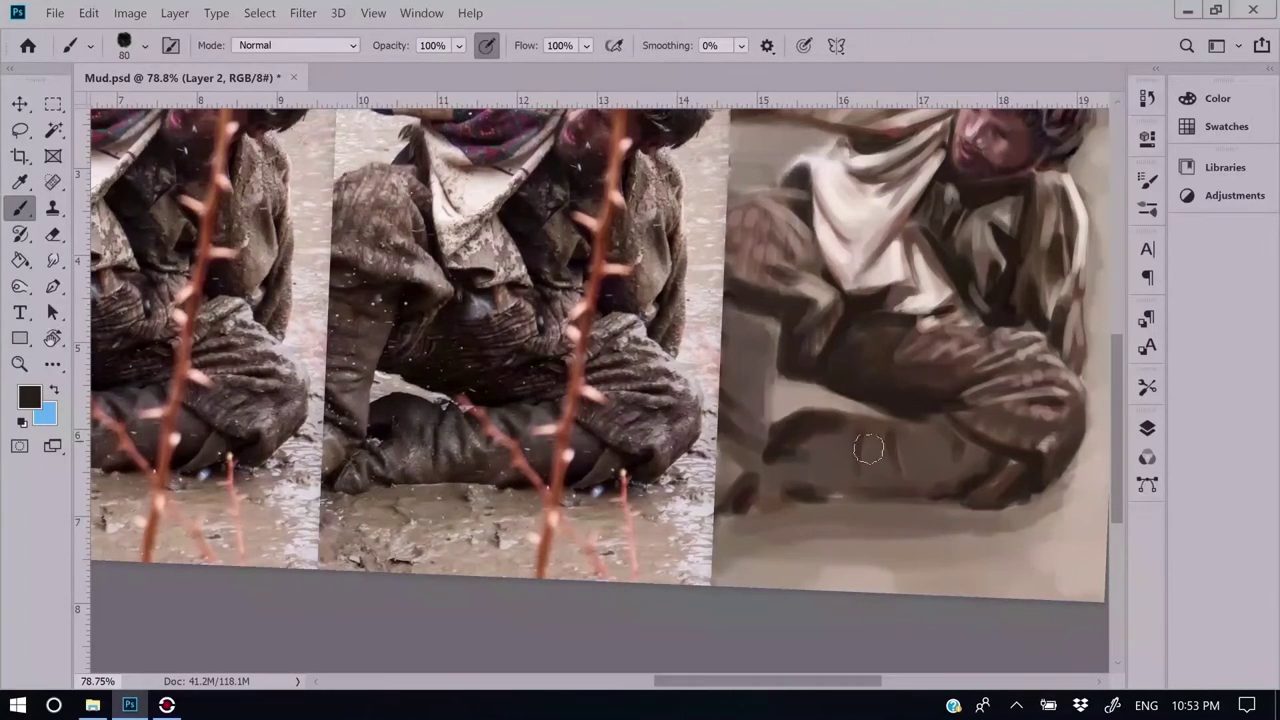
# Step: Add dark stripes and extra strokes on the rider's lower leg
pyautogui.moveTo(908, 428); pyautogui.dragTo(916, 472)
pyautogui.moveTo(944, 426); pyautogui.dragTo(970, 490)
pyautogui.moveTo(770, 490); pyautogui.dragTo(960, 420)
pyautogui.keyDown('alt'); pyautogui.click(600, 428); pyautogui.keyUp('alt')
pyautogui.scroll(2, 900, 450)
pyautogui.press('i')
pyautogui.press('b')
# Step: With a size-25 dark brown brush, stripe the lower leg and darken the leg-shirt fold
pyautogui.keyDown('alt'); pyautogui.click(926, 431); pyautogui.keyUp('alt')
pyautogui.keyDown('alt'); pyautogui.click(780, 380); pyautogui.keyUp('alt')
pyautogui.press(']')
pyautogui.press(']')
pyautogui.press(']')
pyautogui.keyDown('alt'); pyautogui.click(885, 378); pyautogui.keyUp('alt')
pyautogui.press('[')
pyautogui.press('[')
pyautogui.press('[')
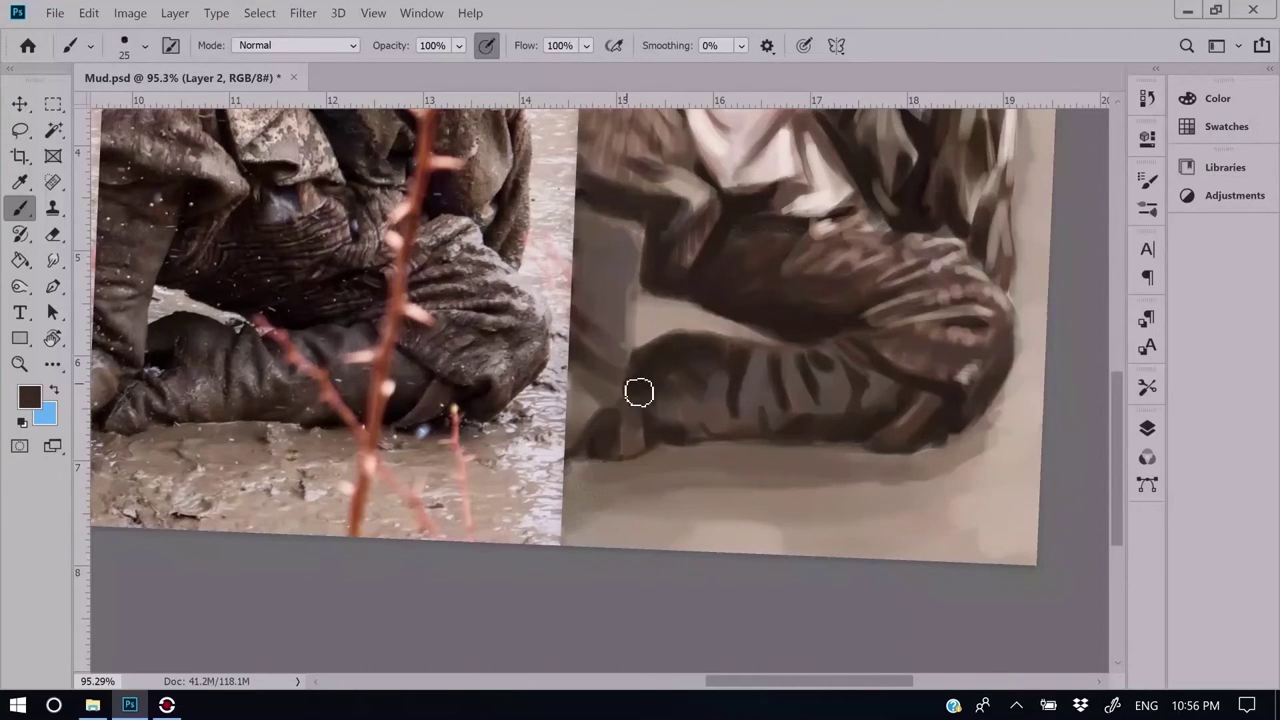
pyautogui.moveTo(691, 380); pyautogui.dragTo(722, 287)
pyautogui.moveTo(671, 250)
pyautogui.mouseDown()
pyautogui.moveTo(666, 214)
pyautogui.moveTo(772, 212)
pyautogui.mouseUp()
pyautogui.moveTo(887, 376)
pyautogui.mouseDown()
pyautogui.moveTo(914, 420)
pyautogui.moveTo(963, 403)
pyautogui.mouseUp()
# Step: Darken the lower leg with soft strokes at 46% brush opacity
pyautogui.keyDown('alt'); pyautogui.click(963, 403); pyautogui.keyUp('alt')
pyautogui.press('[')
pyautogui.press('[')
pyautogui.keyDown('alt'); pyautogui.click(766, 388); pyautogui.keyUp('alt')
pyautogui.press('4')
pyautogui.press('6')
pyautogui.moveTo(760, 352); pyautogui.dragTo(758, 428)
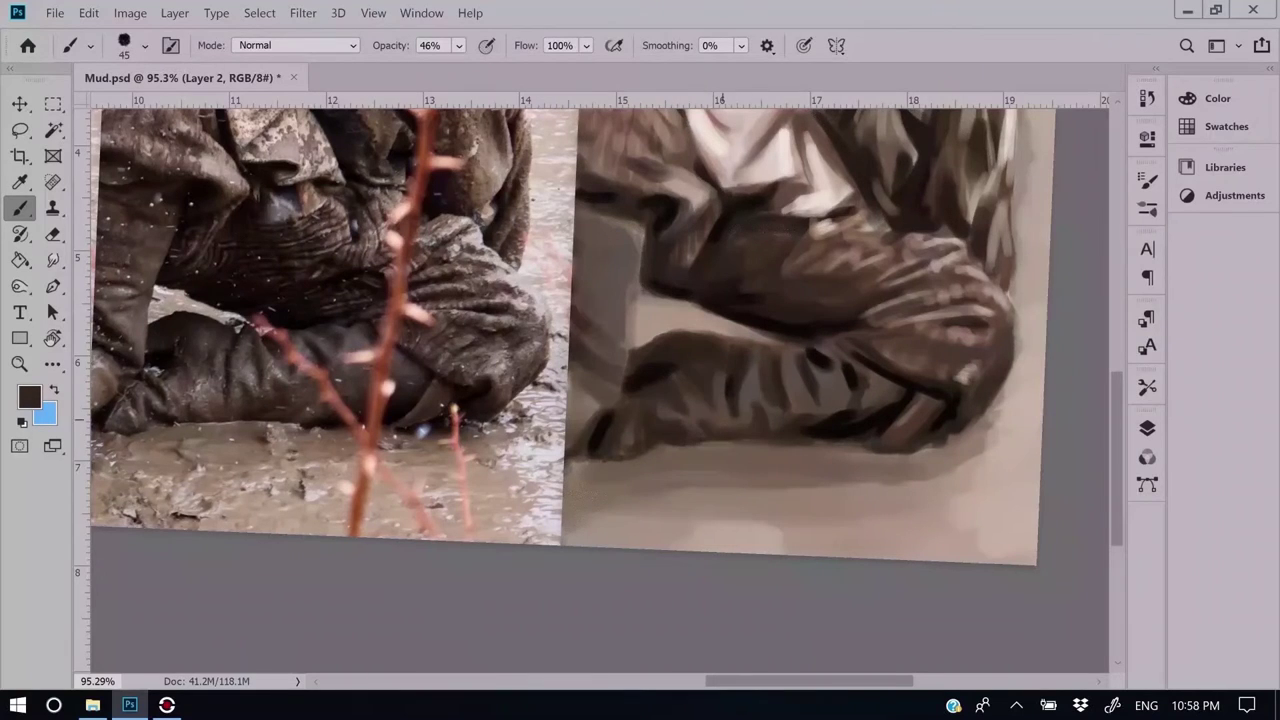
pyautogui.press(']')
pyautogui.moveTo(748, 352); pyautogui.dragTo(742, 424)
pyautogui.moveTo(796, 356); pyautogui.dragTo(808, 408)
pyautogui.click(29, 396)
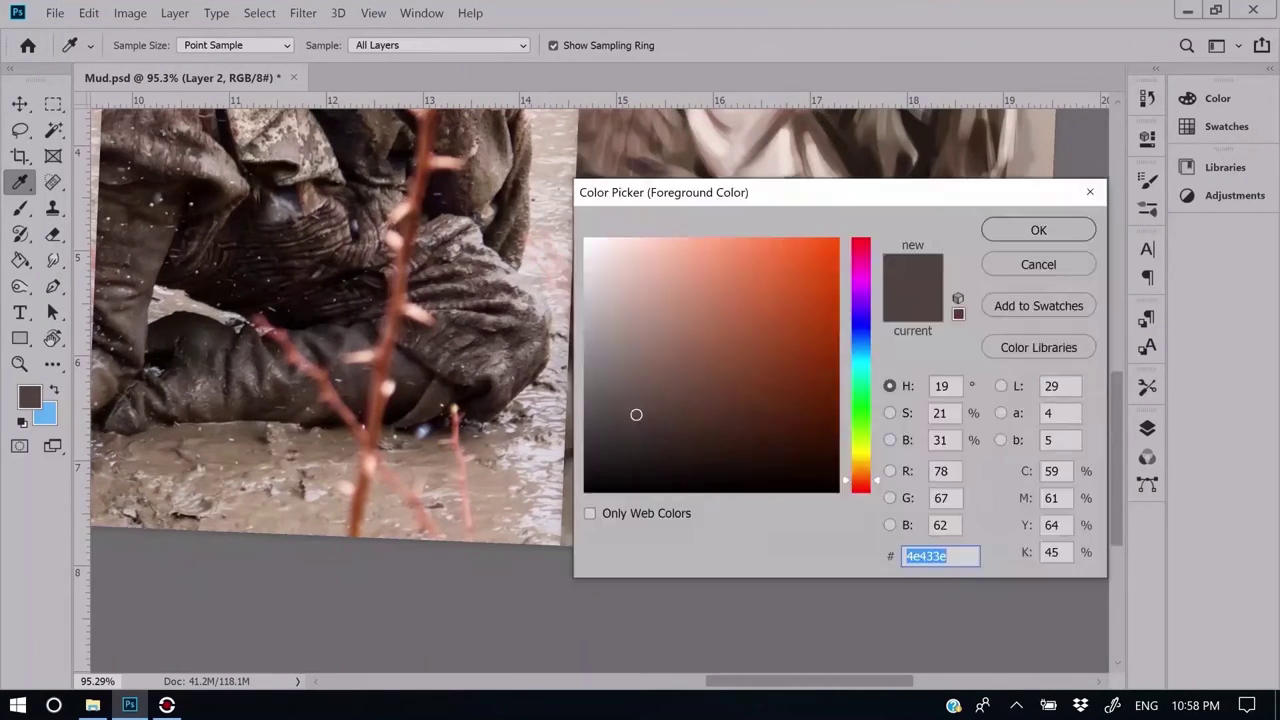
# Step: Choose a blue-grey paint colour, sample black and grey, and set brush opacity to 18%
pyautogui.click(857, 371)
pyautogui.click(1037, 229)
pyautogui.keyDown('alt'); pyautogui.click(846, 371); pyautogui.keyUp('alt')
pyautogui.moveTo(846, 371); pyautogui.dragTo(921, 378)
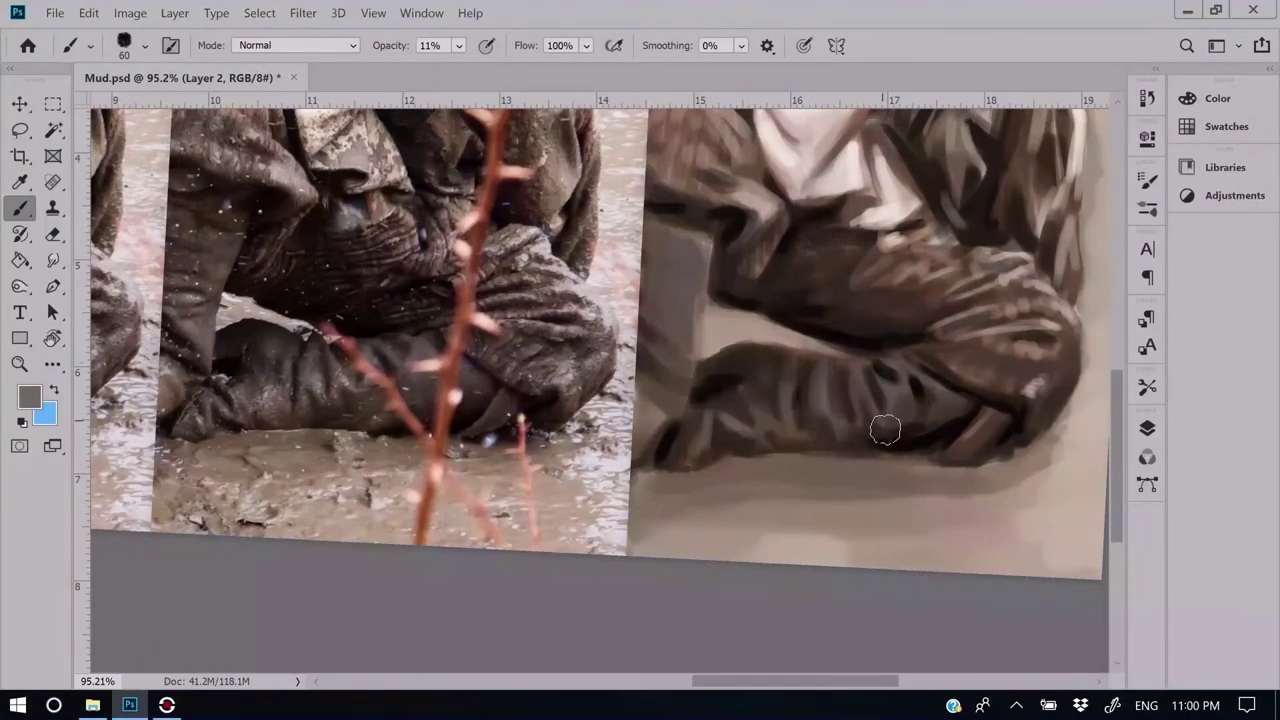
pyautogui.keyDown('alt'); pyautogui.click(757, 455); pyautogui.keyUp('alt')
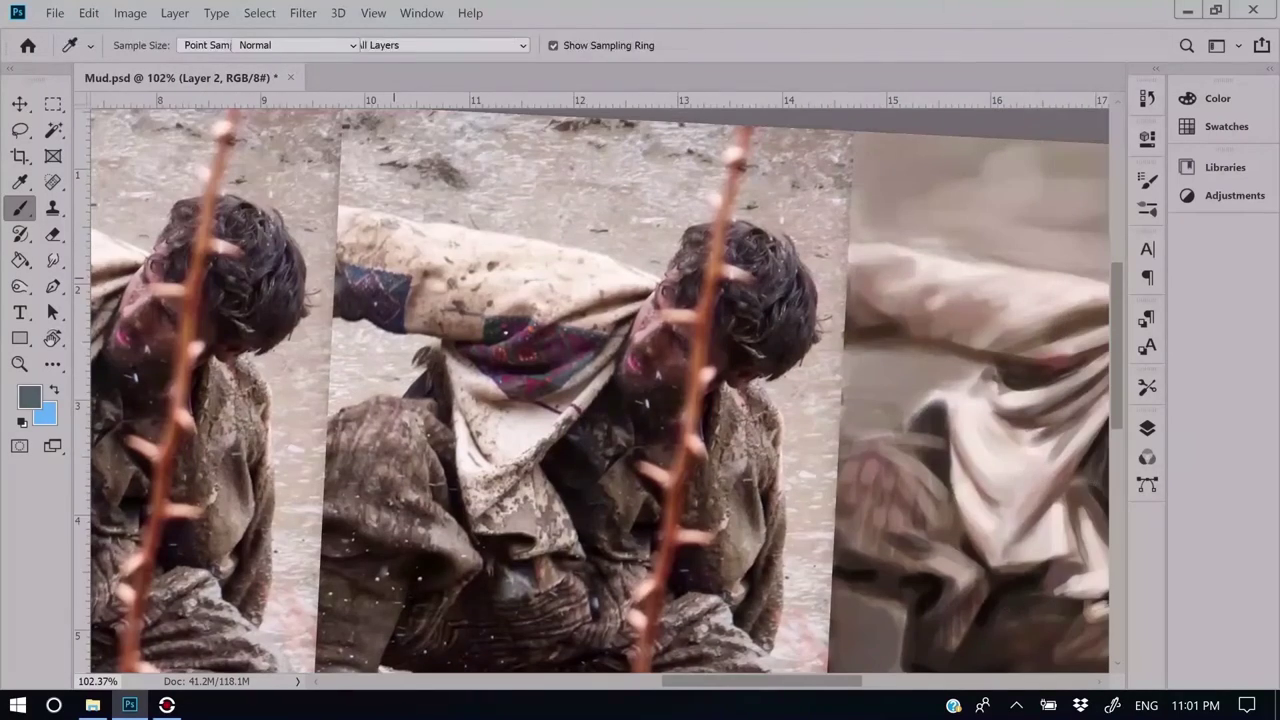
pyautogui.keyDown('alt'); pyautogui.click(931, 305); pyautogui.keyUp('alt')
pyautogui.press('1')
pyautogui.press('8')
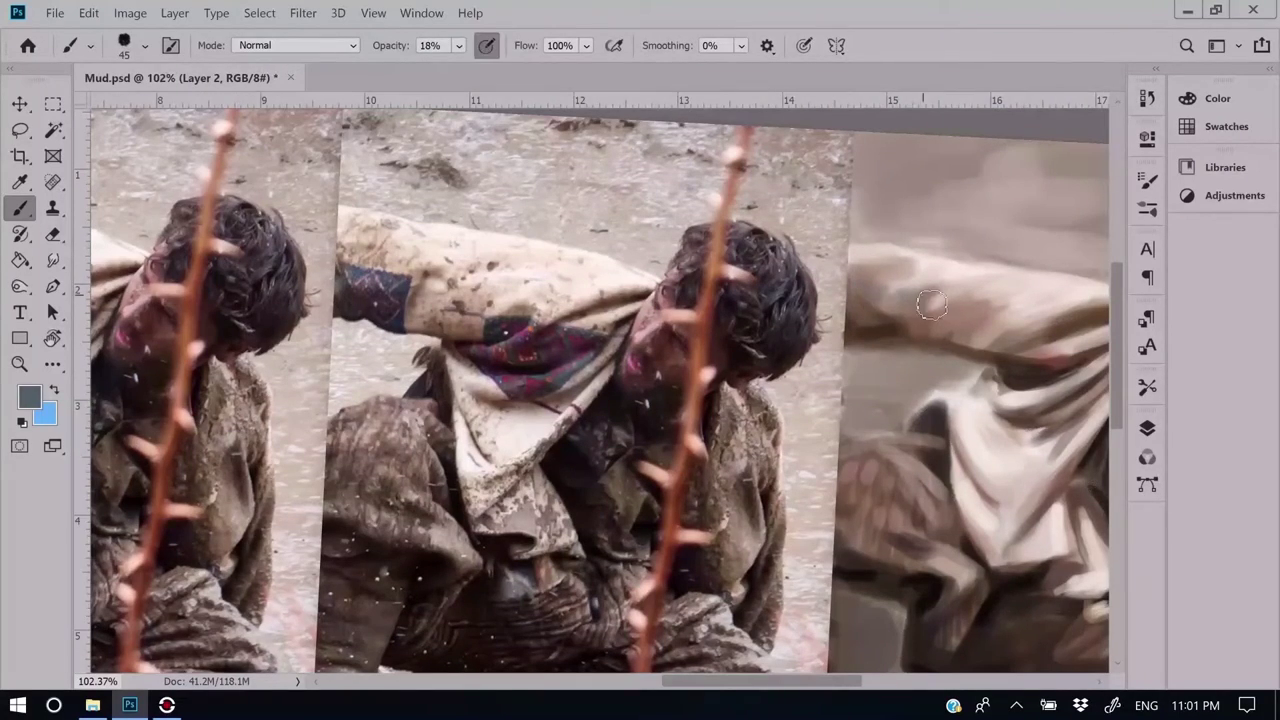
# Step: At 71% opacity, darken the rider's arm and paint dark mauve and brown strokes into his hair
pyautogui.keyDown('alt'); pyautogui.click(1014, 375); pyautogui.keyUp('alt')
pyautogui.moveTo(1014, 375); pyautogui.dragTo(766, 306)
pyautogui.press('7')
pyautogui.press('1')
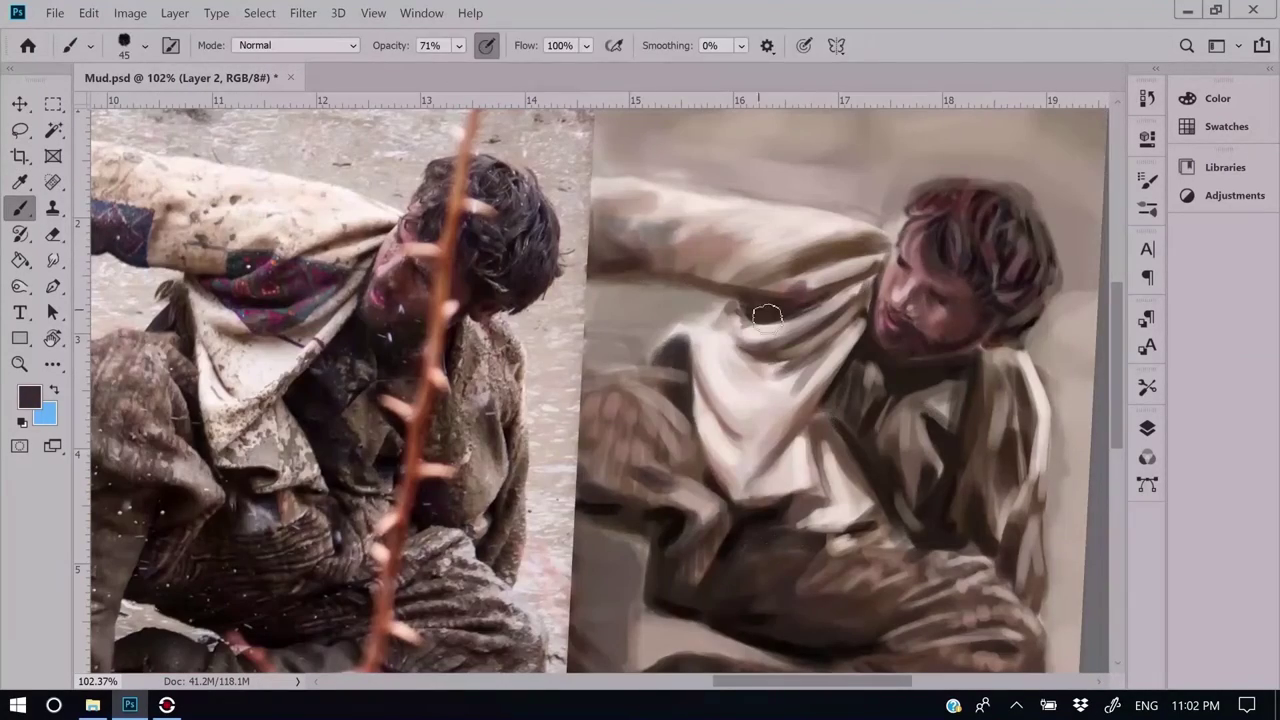
pyautogui.keyDown('alt'); pyautogui.click(766, 306); pyautogui.keyUp('alt')
pyautogui.moveTo(743, 288); pyautogui.dragTo(775, 300)
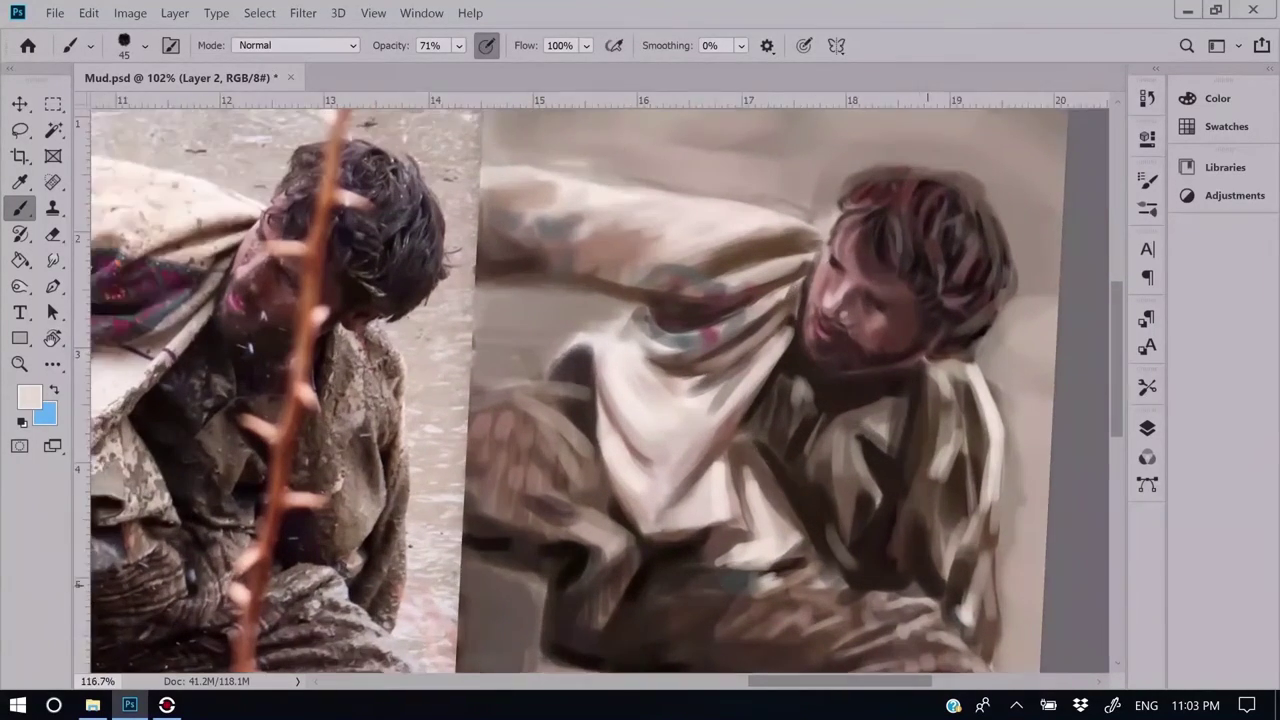
pyautogui.moveTo(995, 380)
pyautogui.mouseDown()
pyautogui.moveTo(877, 191)
pyautogui.moveTo(985, 178)
pyautogui.mouseUp()
pyautogui.keyDown('alt'); pyautogui.click(972, 186); pyautogui.keyUp('alt')
pyautogui.keyDown('alt'); pyautogui.click(978, 186); pyautogui.keyUp('alt')
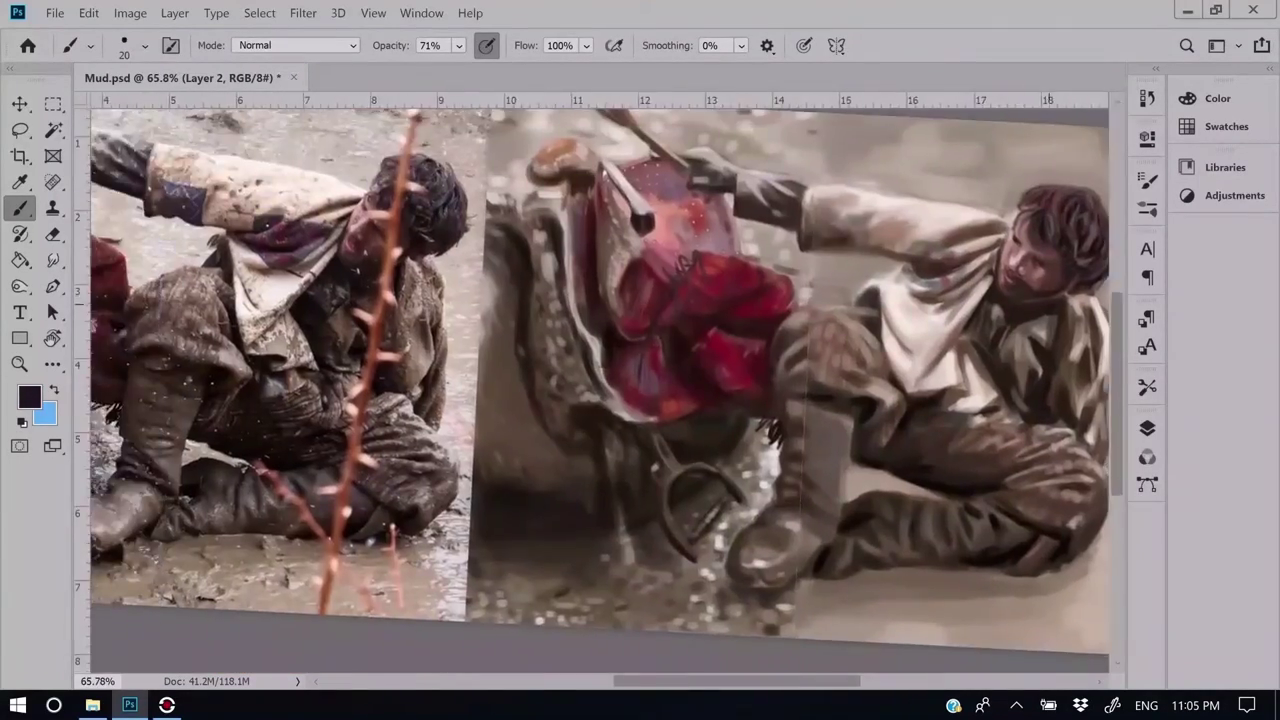
# Step: Sample muted browns and near-black, then paint dark shading strokes along the leg and boot
pyautogui.keyDown('alt'); pyautogui.click(640, 543); pyautogui.keyUp('alt')
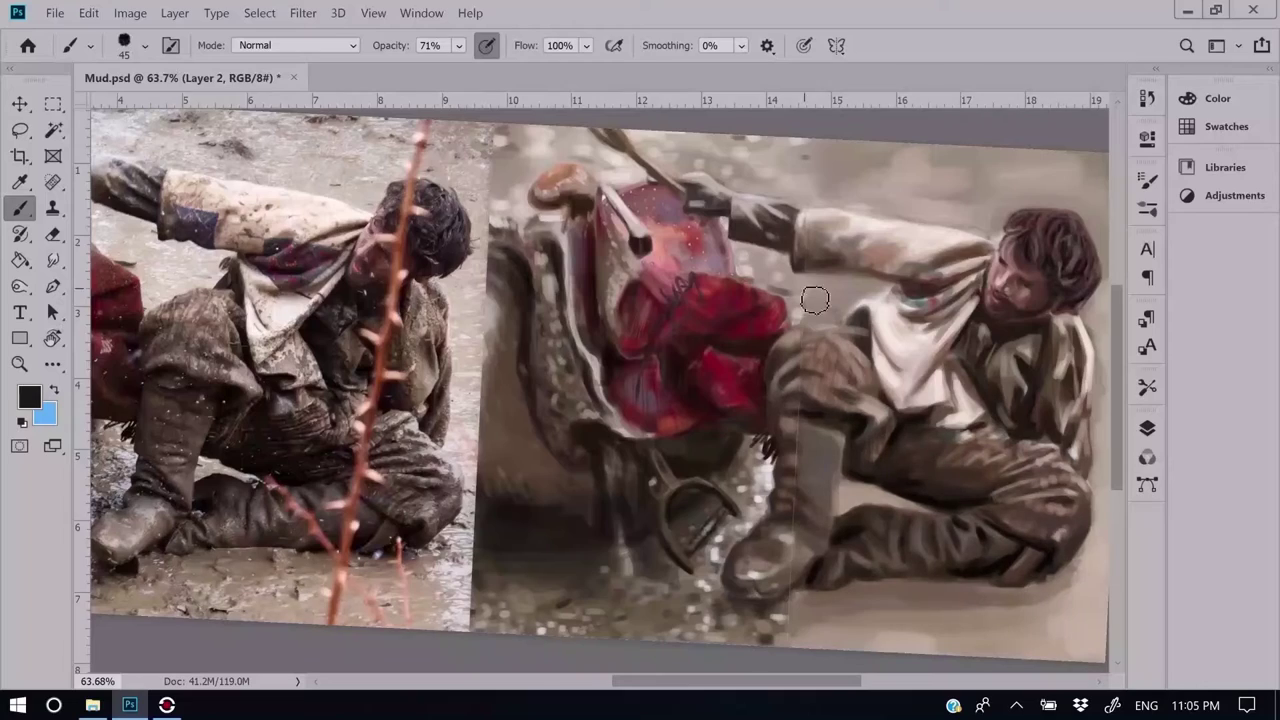
pyautogui.keyDown('alt'); pyautogui.scroll(2, 678, 391); pyautogui.keyUp('alt')
pyautogui.keyDown('alt'); pyautogui.click(948, 325); pyautogui.keyUp('alt')
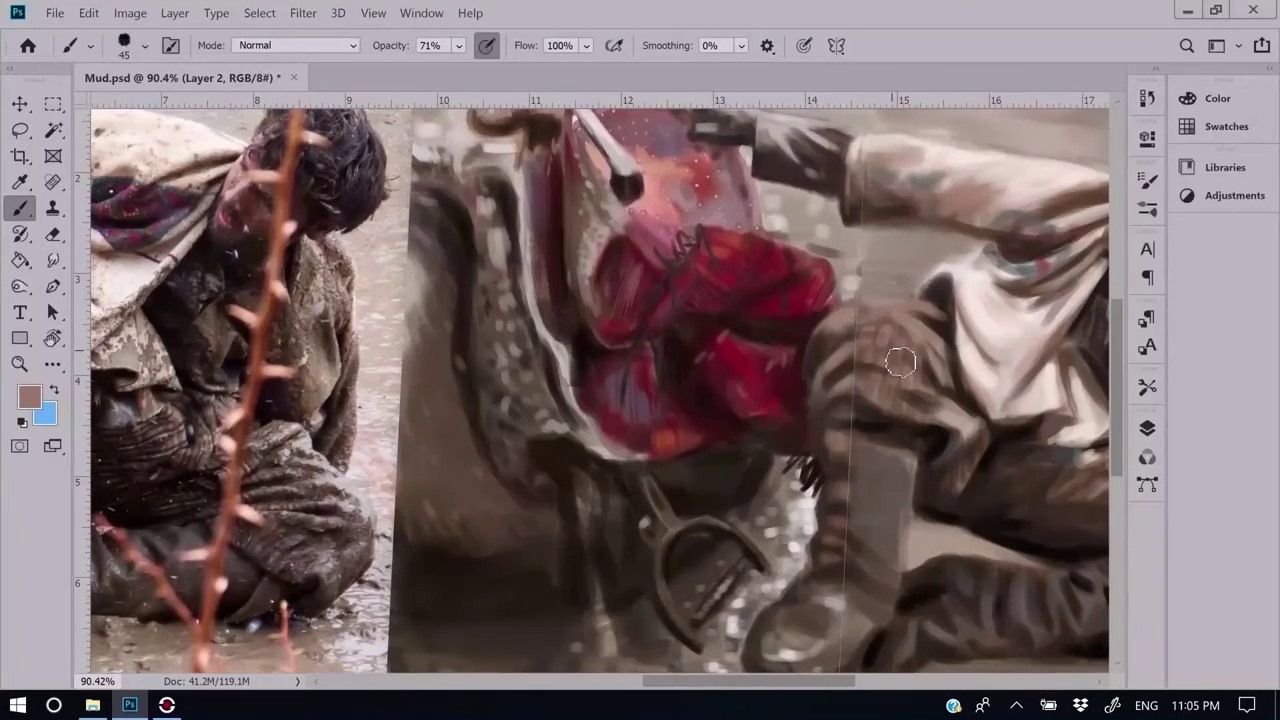
pyautogui.keyDown('alt'); pyautogui.scroll(-3, 927, 299); pyautogui.keyUp('alt')
pyautogui.keyDown('alt'); pyautogui.scroll(2, 934, 523); pyautogui.keyUp('alt')
pyautogui.keyDown('alt'); pyautogui.click(934, 523); pyautogui.keyUp('alt')
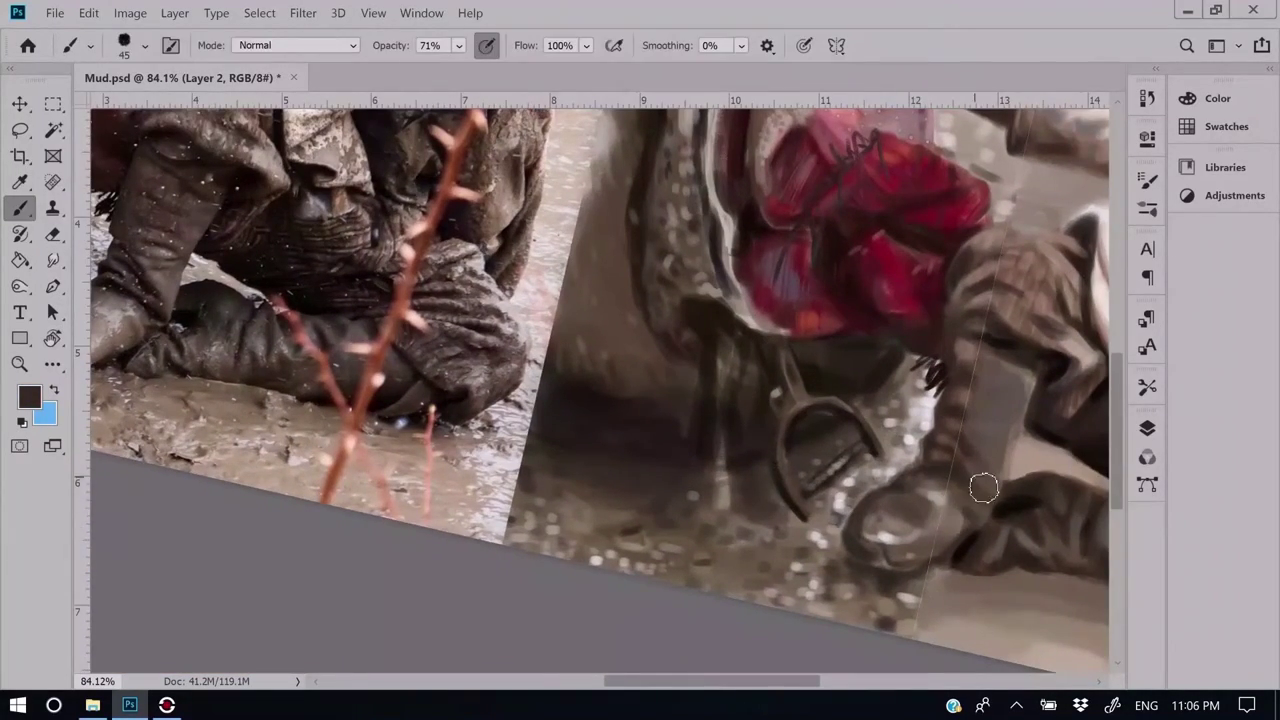
pyautogui.keyDown('alt'); pyautogui.click(1020, 420); pyautogui.keyUp('alt')
pyautogui.moveTo(1040, 360)
pyautogui.mouseDown()
pyautogui.moveTo(965, 400)
pyautogui.moveTo(920, 540)
pyautogui.mouseUp()
# Step: Sample a near-black for the boot, then the light pink-beige of the sleeve
pyautogui.press('i')
pyautogui.keyDown('alt'); pyautogui.click(1076, 456); pyautogui.keyUp('alt')
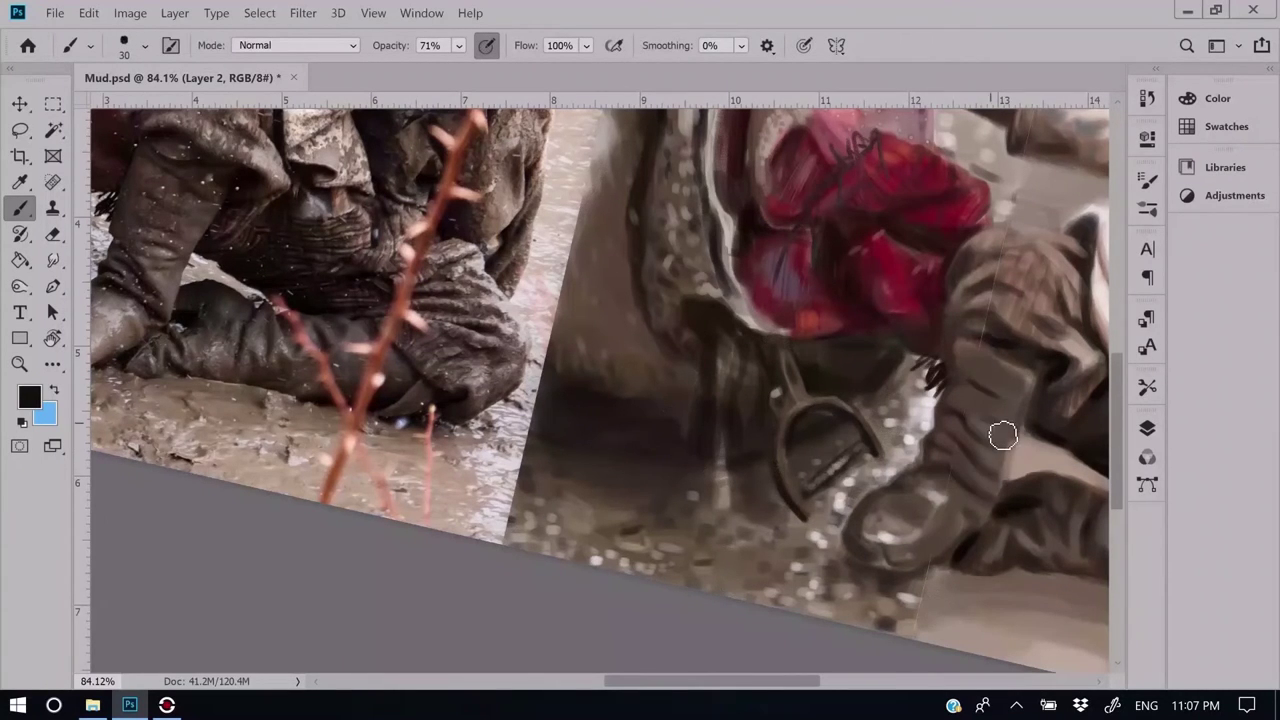
pyautogui.keyDown('alt'); pyautogui.scroll(3, 781, 256); pyautogui.keyUp('alt')
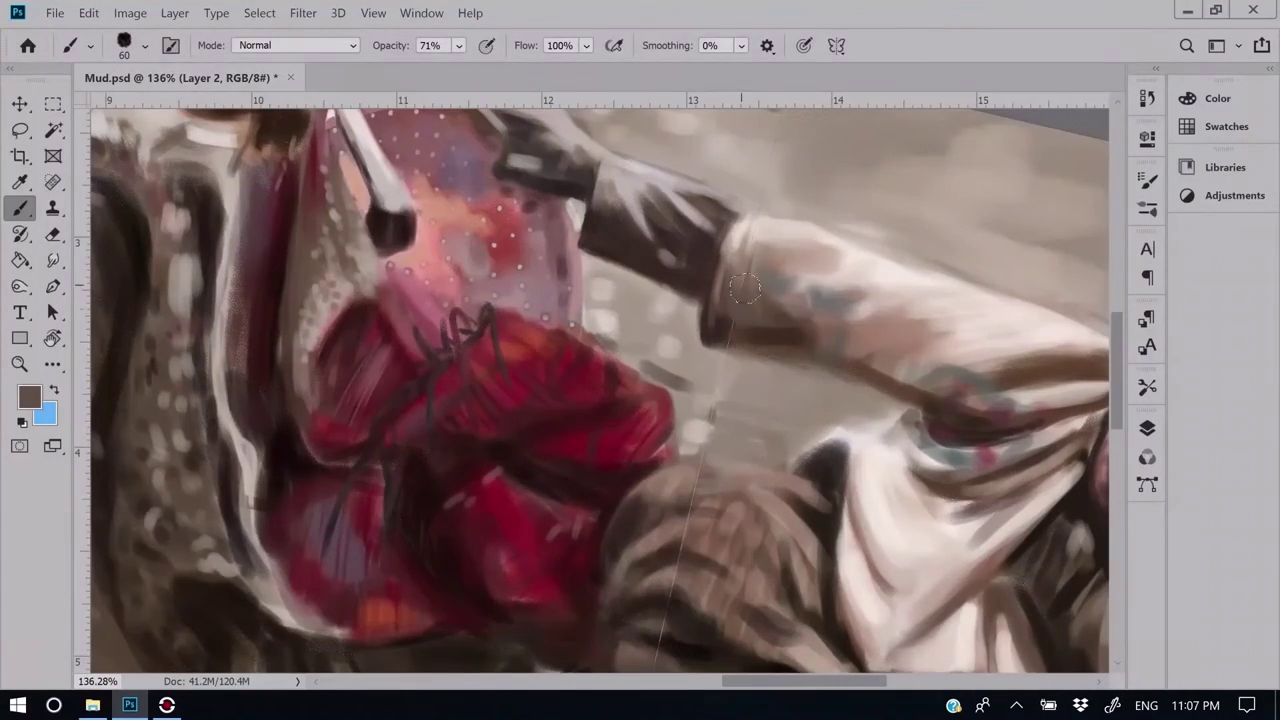
pyautogui.keyDown('alt'); pyautogui.click(776, 228); pyautogui.keyUp('alt')
pyautogui.keyDown('alt'); pyautogui.scroll(-5, 751, 346); pyautogui.keyUp('alt')
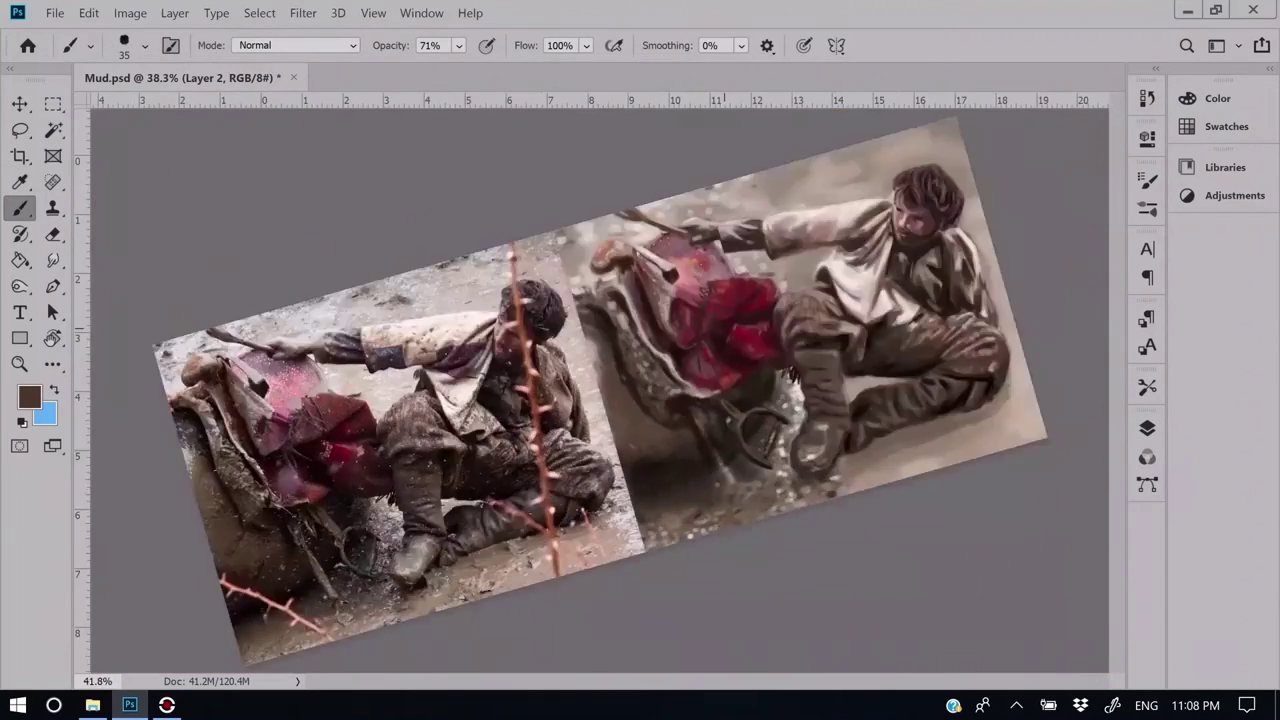
# Step: Sample dark browns from the boot and repaint the boot and lower leg shape
pyautogui.keyDown('alt'); pyautogui.scroll(3, 940, 470); pyautogui.keyUp('alt')
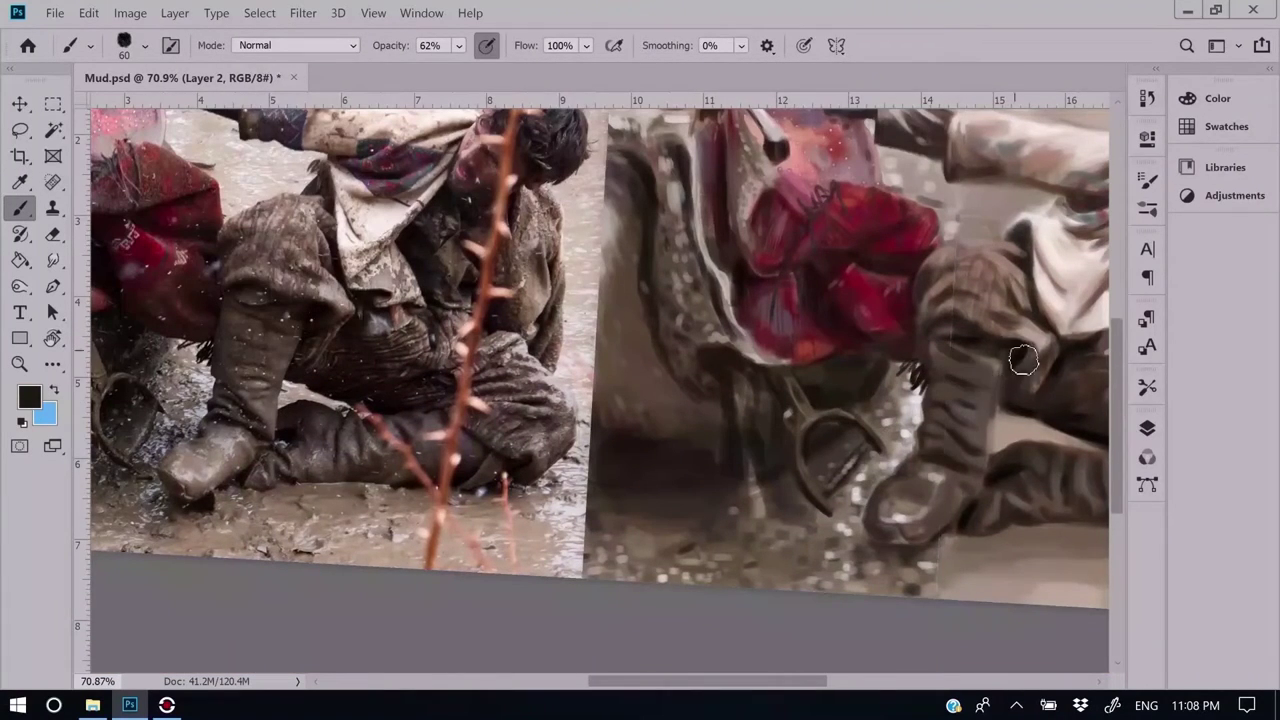
pyautogui.keyDown('alt'); pyautogui.click(960, 372); pyautogui.keyUp('alt')
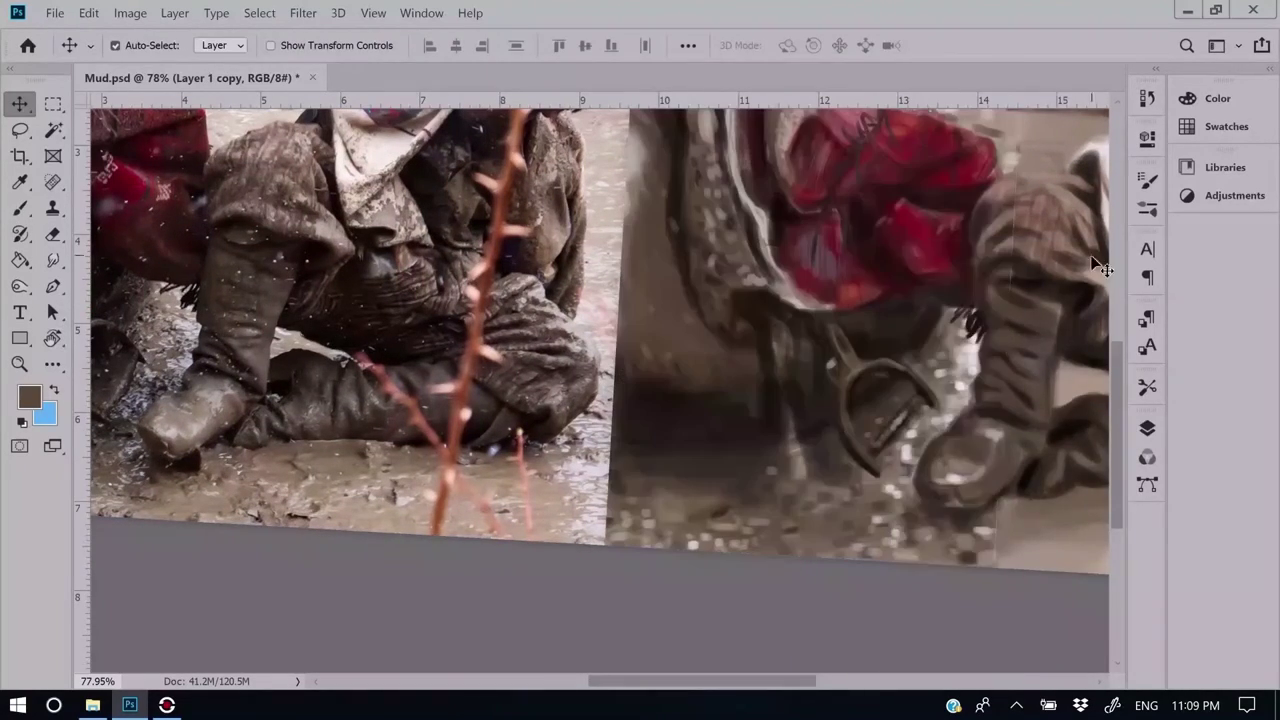
pyautogui.moveTo(1024, 460); pyautogui.dragTo(1031, 392)
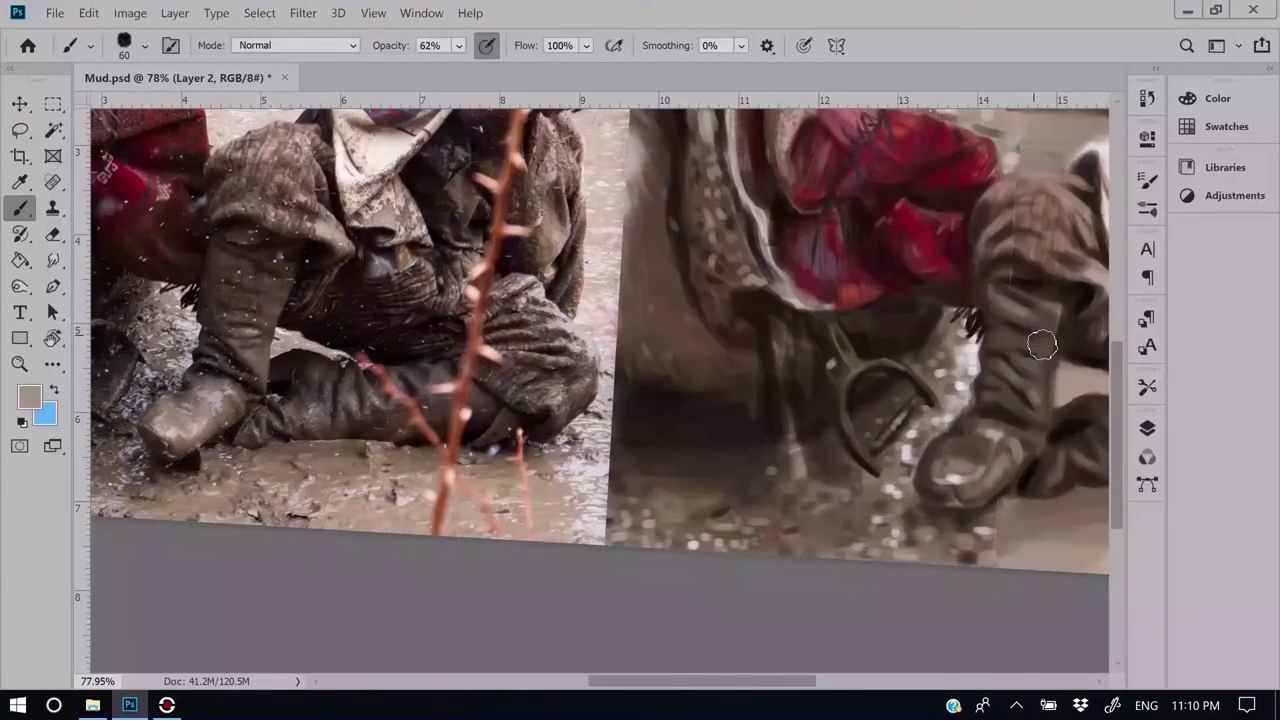
pyautogui.keyDown('alt'); pyautogui.click(1003, 207); pyautogui.keyUp('alt')
# Step: Set the brush to 100% opacity and size 50, and pick a near-white highlight colour
pyautogui.press('0')
pyautogui.press('[')
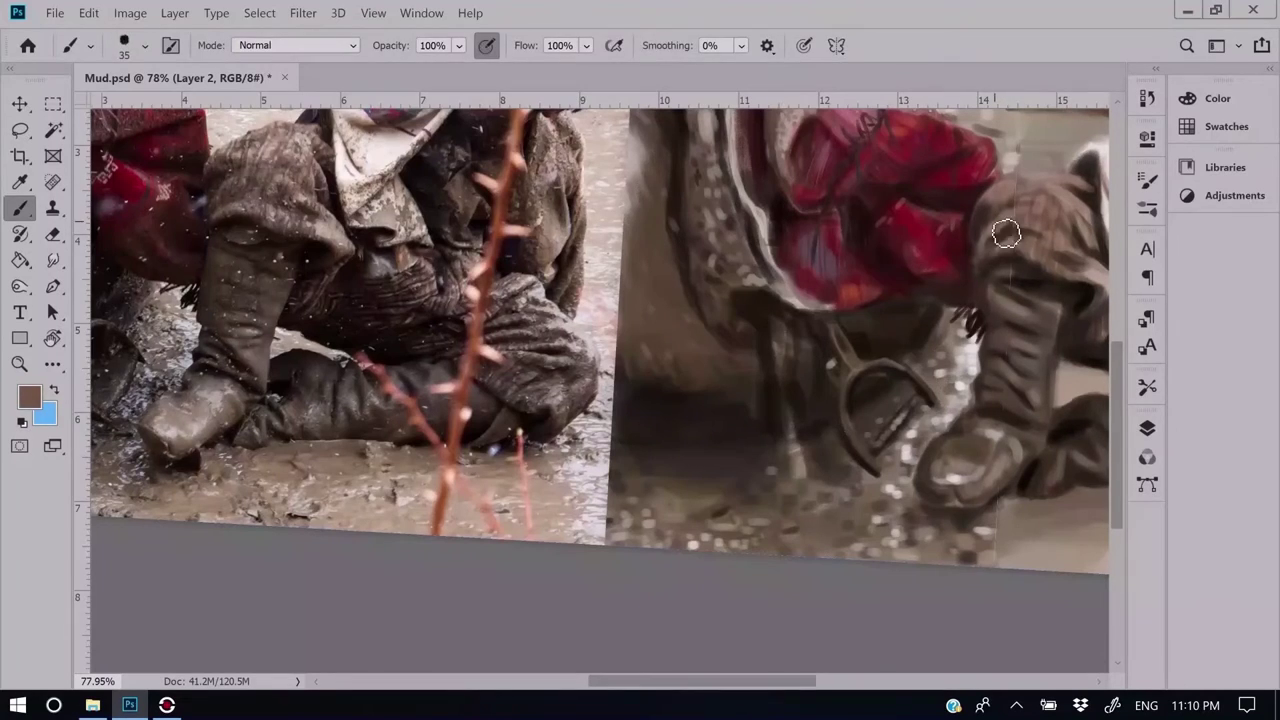
pyautogui.hscroll(3, 990, 407)
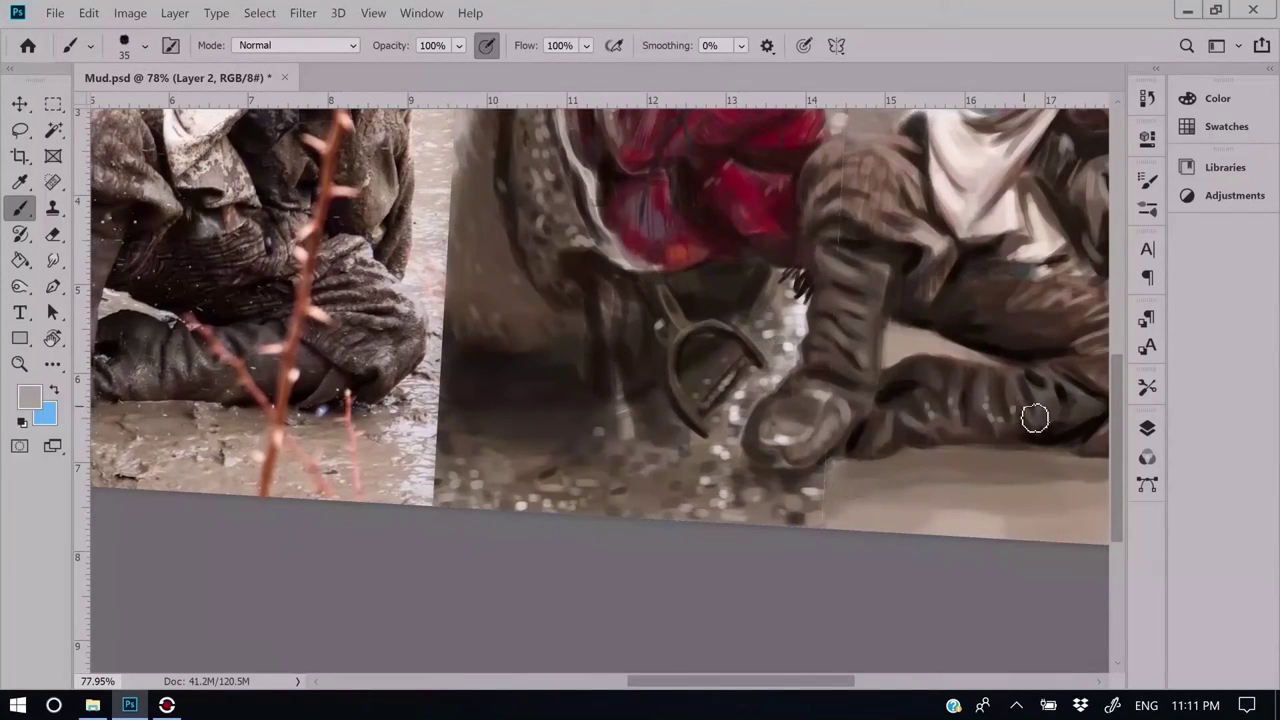
pyautogui.hscroll(-3, 1030, 416)
pyautogui.keyDown('alt'); pyautogui.click(1027, 341); pyautogui.keyUp('alt')
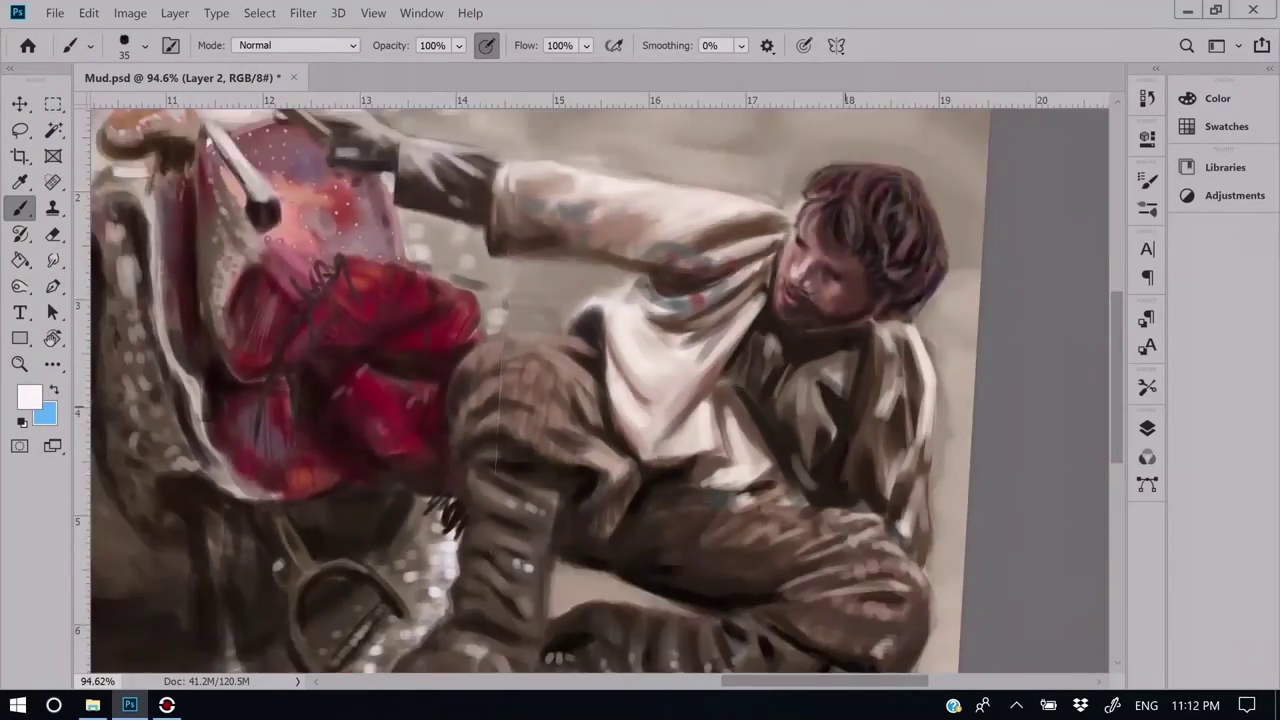
pyautogui.click(52, 208)
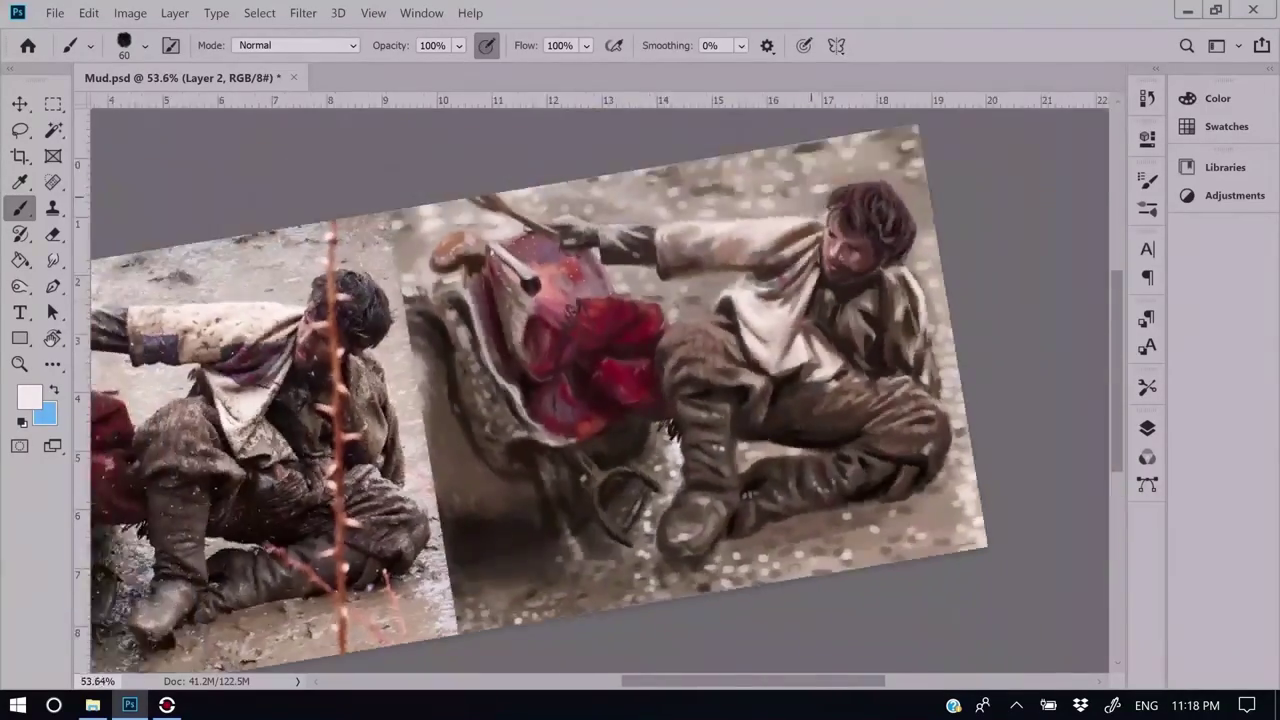
# Step: Rotate the canvas view, pick a grey, and lasso-select the rider and saddle outline
pyautogui.moveTo(749, 207); pyautogui.dragTo(765, 320)
pyautogui.keyDown('alt'); pyautogui.click(765, 320); pyautogui.keyUp('alt')
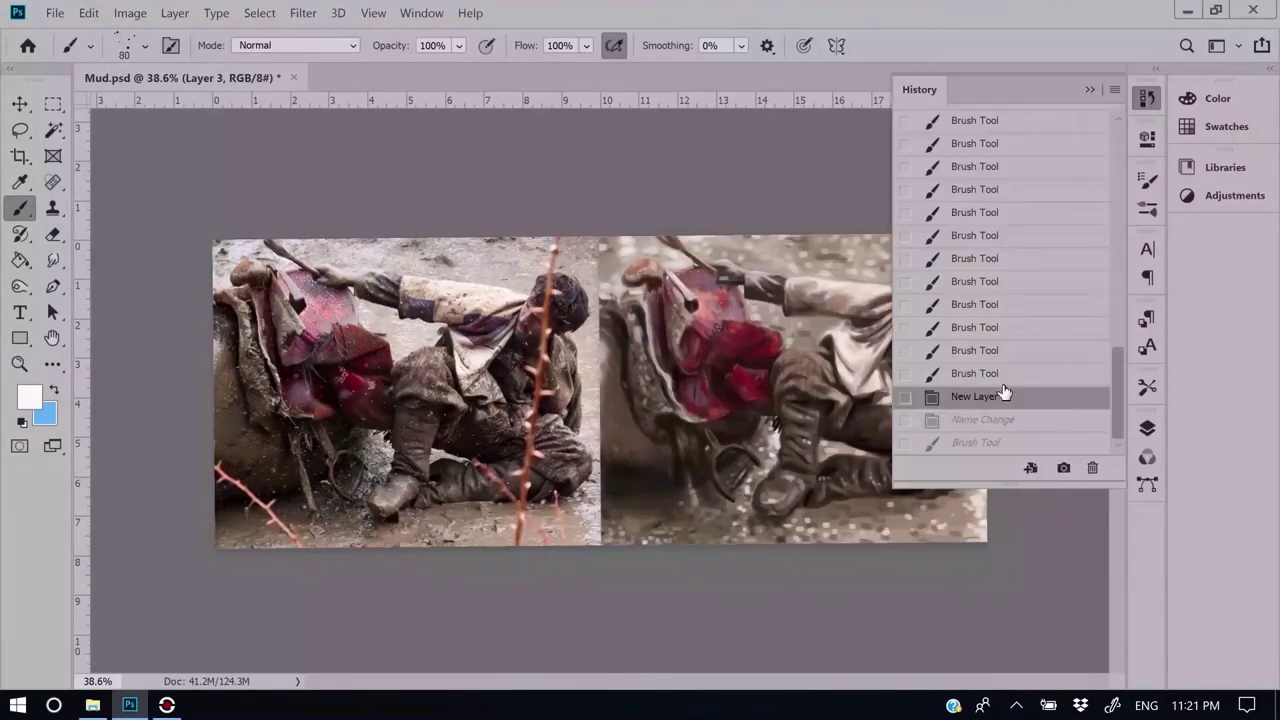
pyautogui.press('l')
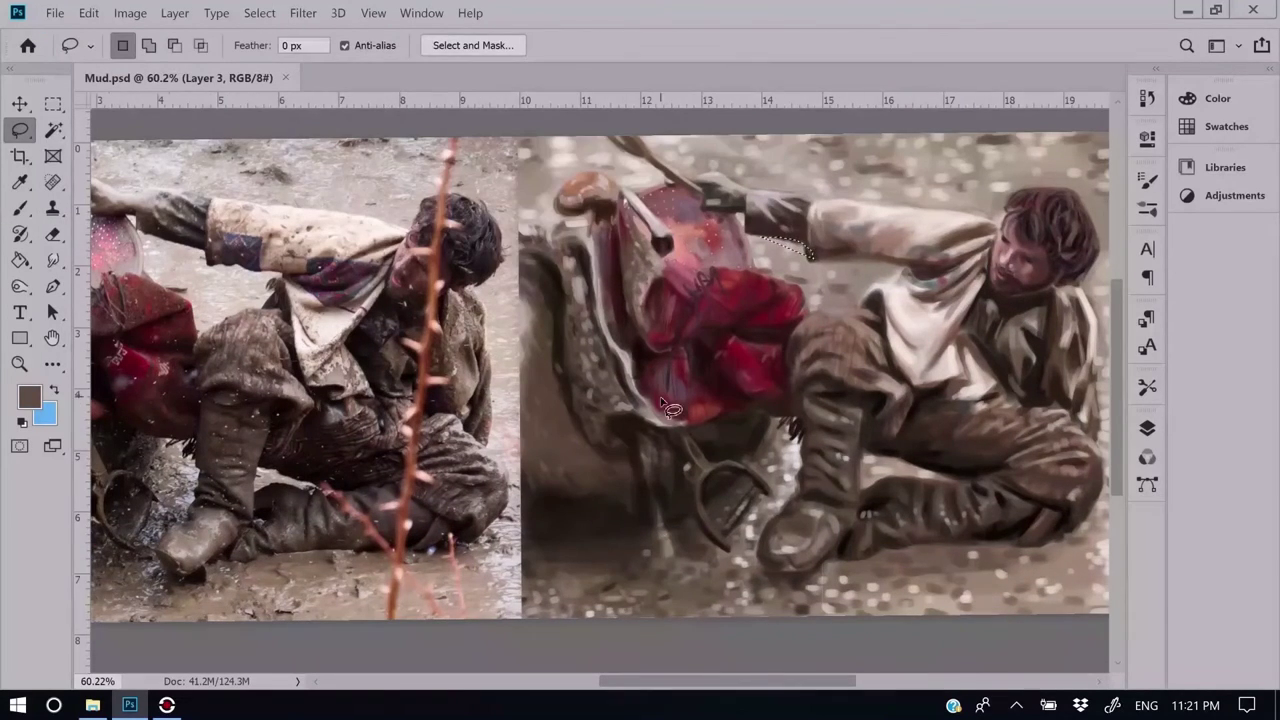
pyautogui.moveTo(900, 268); pyautogui.dragTo(517, 285)
# Step: With a size-300 brush, repaint the saddle's left and bottom edges in near-black, brown and light beige
pyautogui.press('b')
pyautogui.scroll(-2, 600, 380)
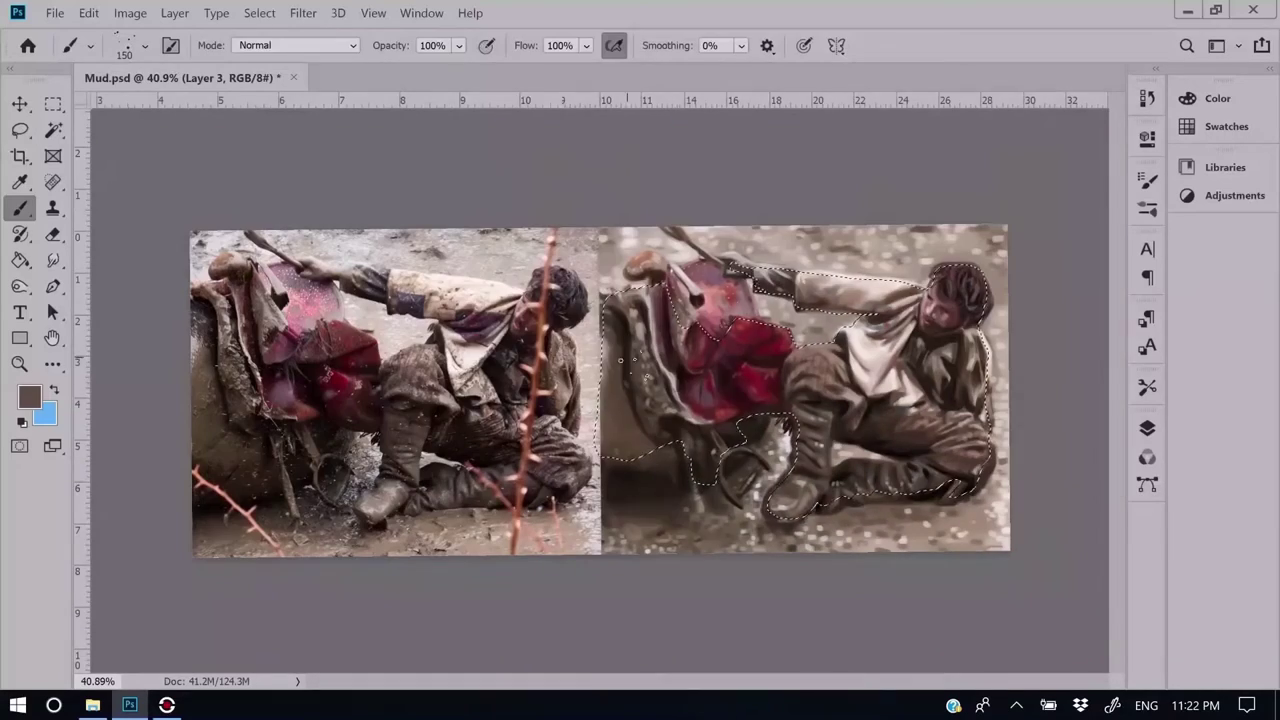
pyautogui.press(']')
pyautogui.press(']')
pyautogui.press(']')
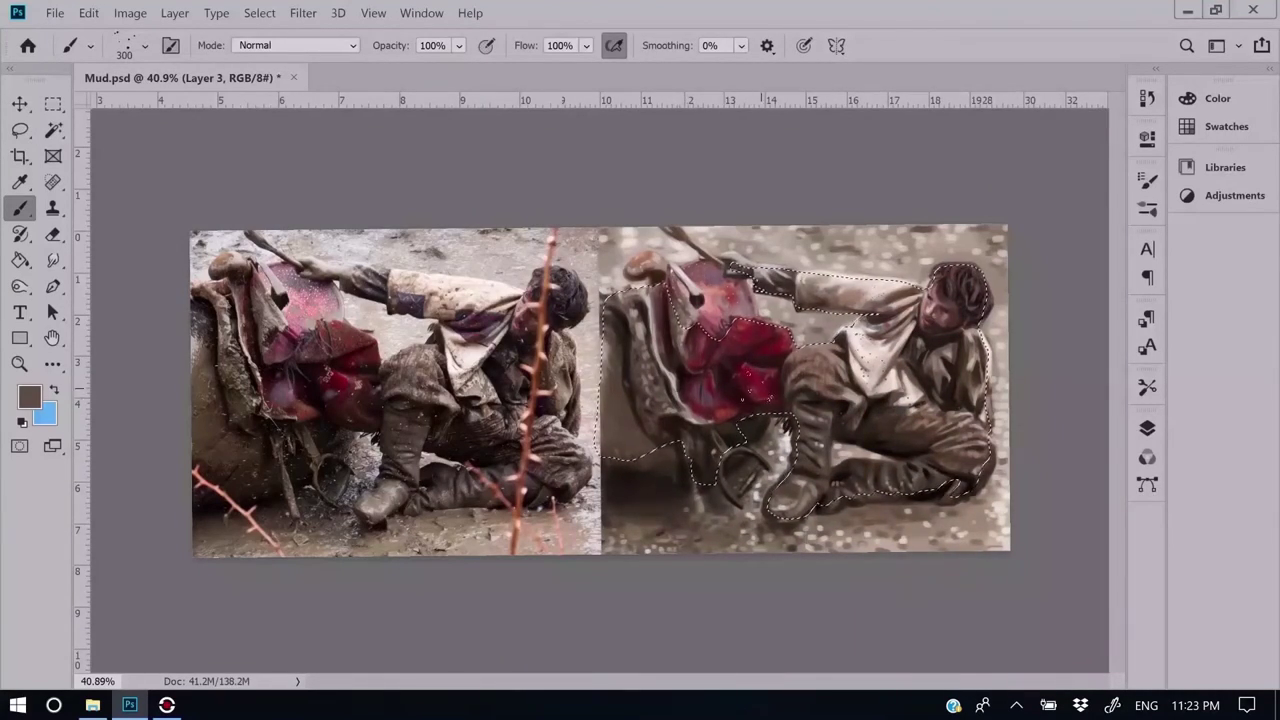
pyautogui.keyDown('alt'); pyautogui.click(700, 330); pyautogui.keyUp('alt')
pyautogui.moveTo(700, 300); pyautogui.dragTo(604, 380)
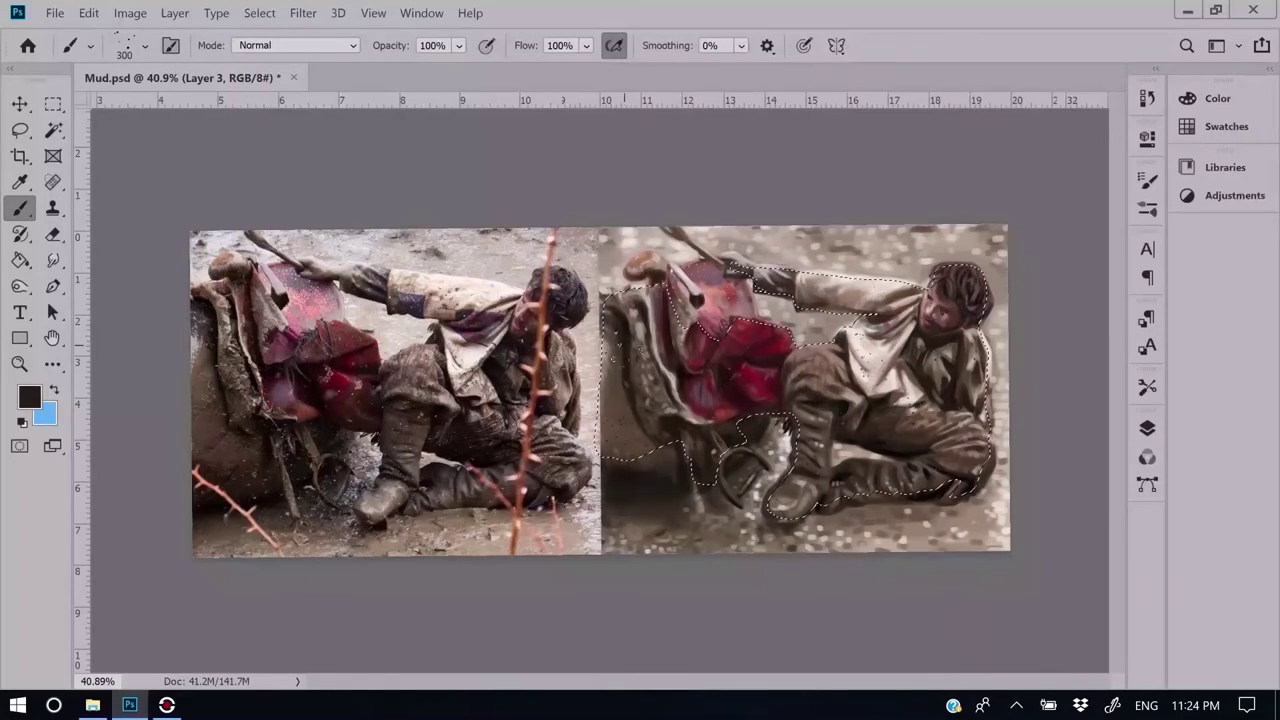
pyautogui.keyDown('alt'); pyautogui.click(700, 330); pyautogui.keyUp('alt')
pyautogui.moveTo(610, 300); pyautogui.dragTo(700, 320)
pyautogui.keyDown('alt'); pyautogui.click(760, 470); pyautogui.keyUp('alt')
pyautogui.moveTo(740, 420); pyautogui.dragTo(600, 460)
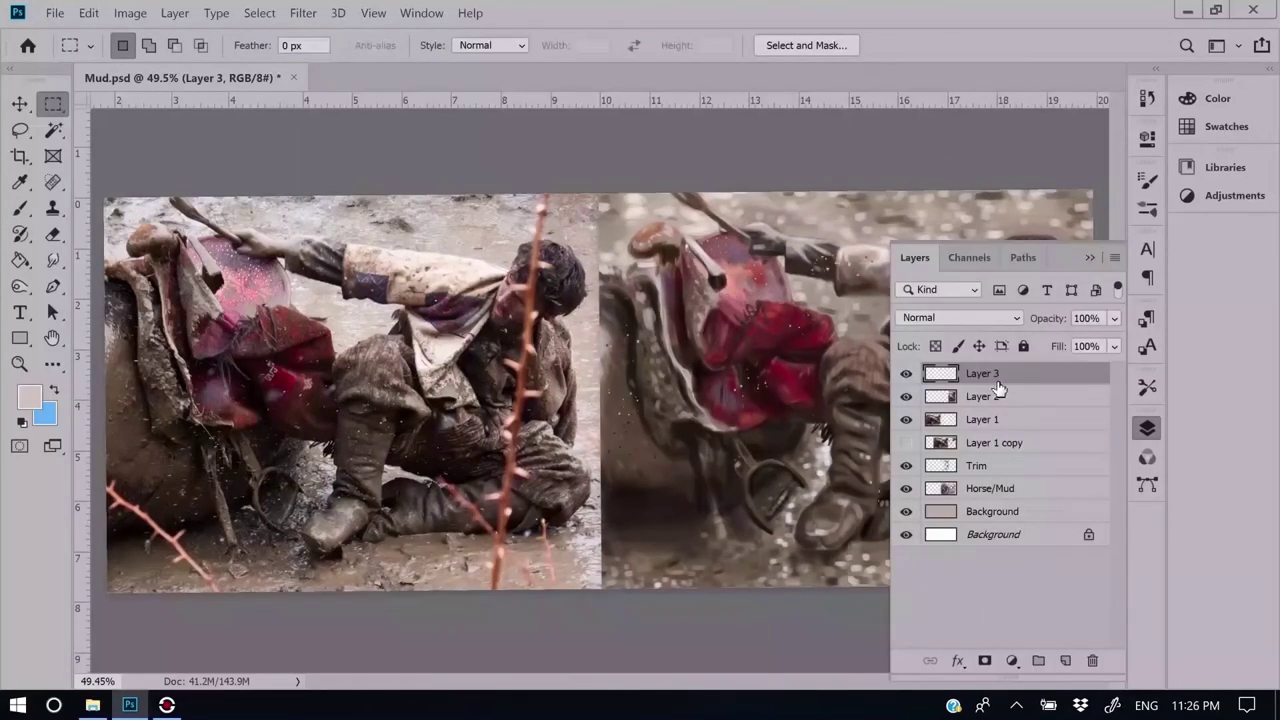
# Step: Lasso-select the area along the top of the painting and open the Foreground Color picker
pyautogui.press('l')
pyautogui.moveTo(705, 193)
pyautogui.mouseDown()
pyautogui.moveTo(750, 215)
pyautogui.moveTo(710, 198)
pyautogui.mouseUp()
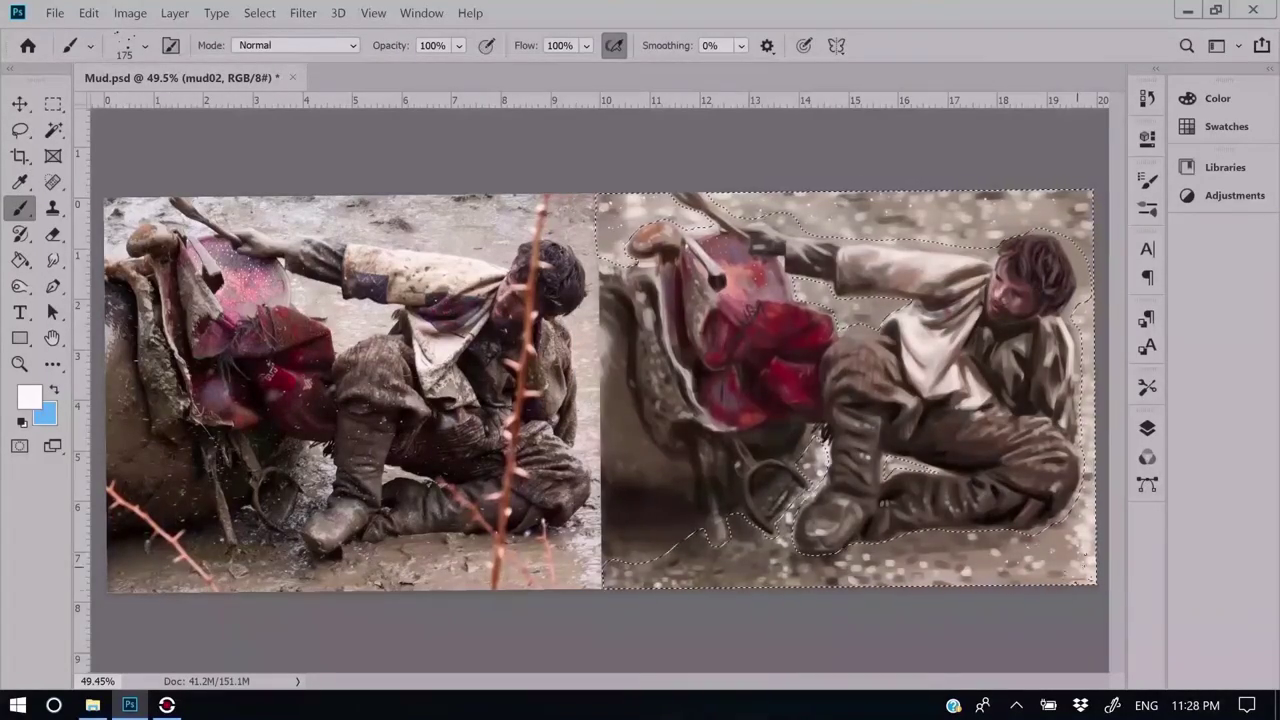
pyautogui.click(29, 397)
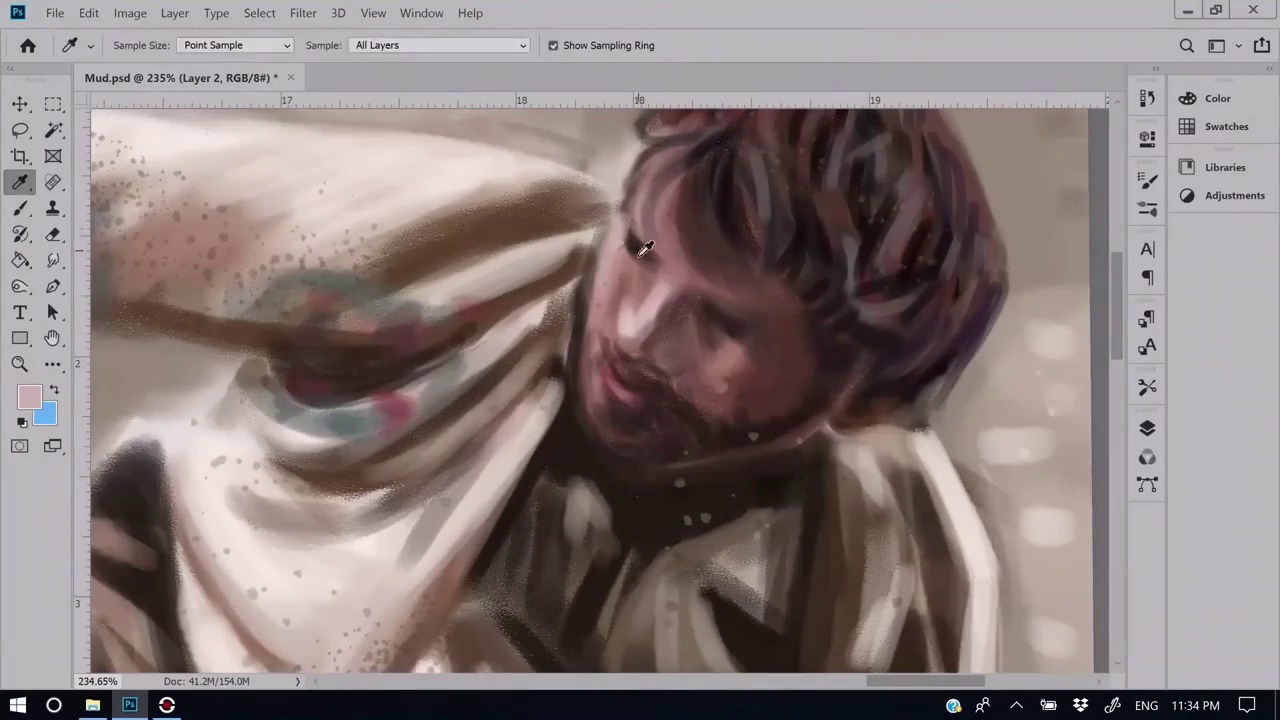
# Step: Sample a dark brown from the canvas for detailing the rider's face and hair
pyautogui.keyDown('alt'); pyautogui.click(645, 248); pyautogui.keyUp('alt')
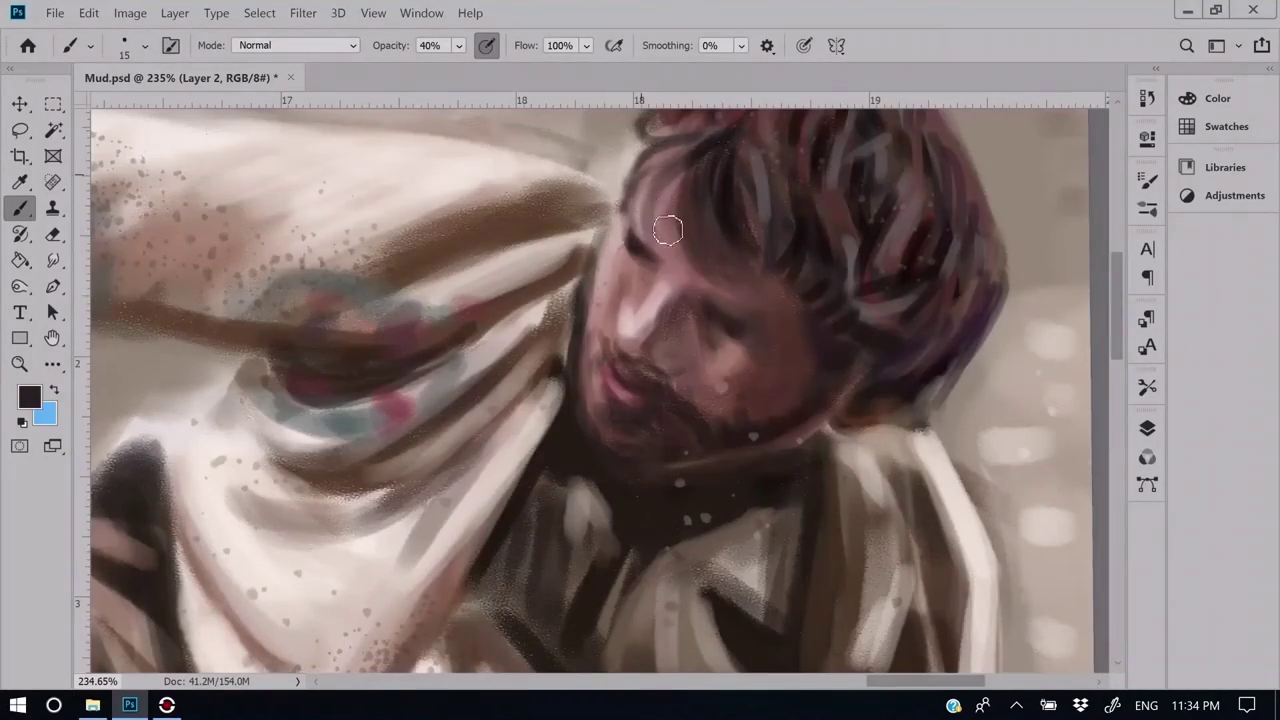